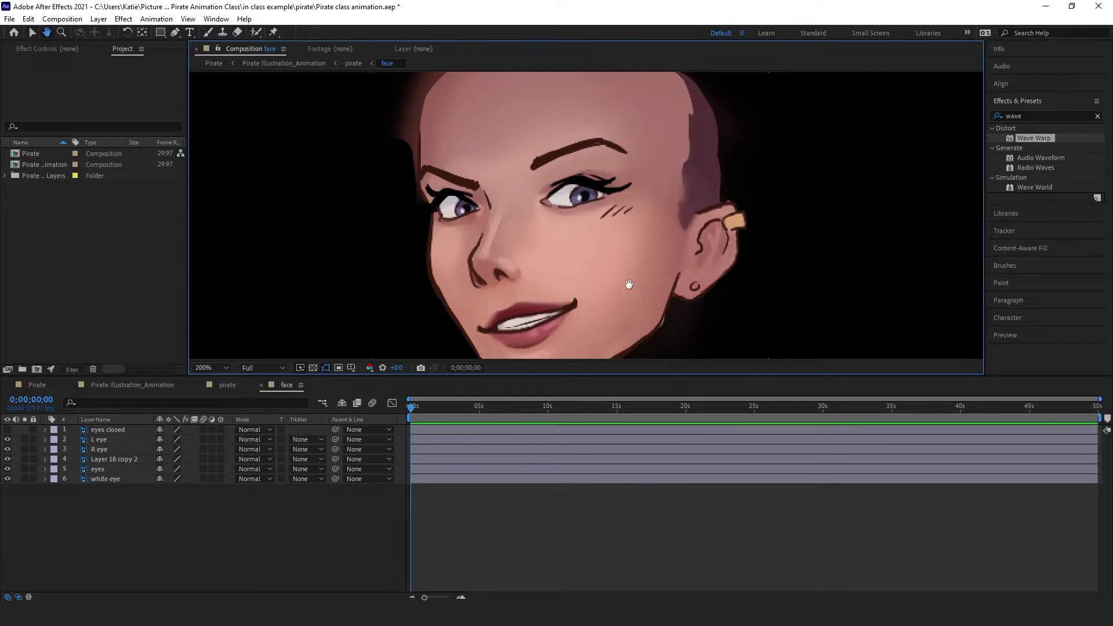
{"action": "left_click_drag", "start_coordinate": [627, 282], "coordinate": [603, 237]}
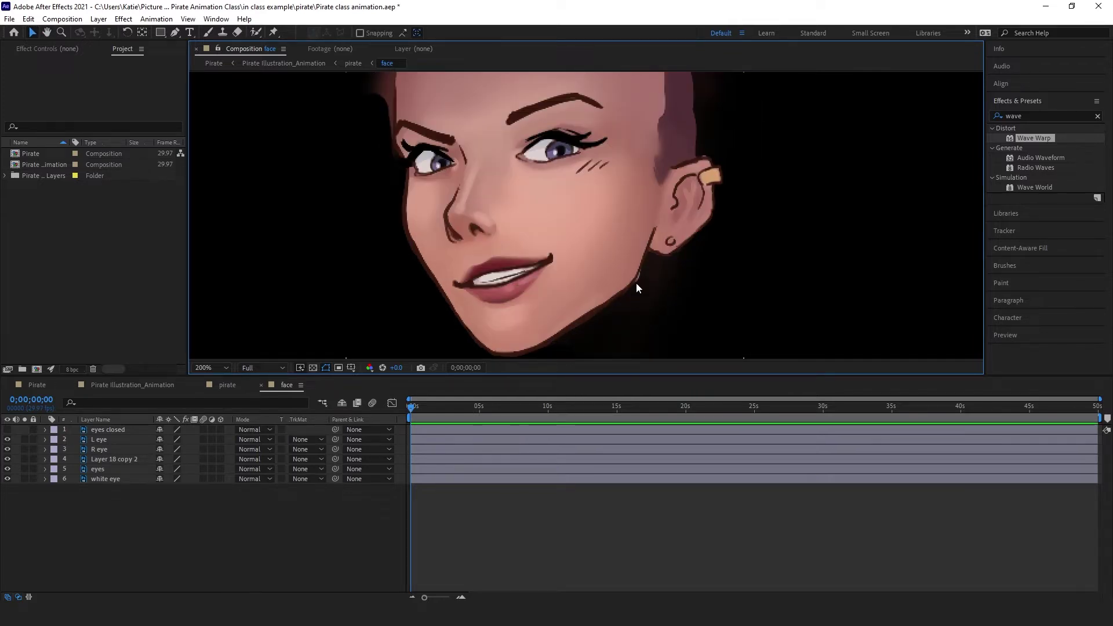
{"action": "left_click_drag", "start_coordinate": [636, 286], "coordinate": [657, 308]}
{"action": "left_click_drag", "start_coordinate": [589, 238], "coordinate": [612, 256]}
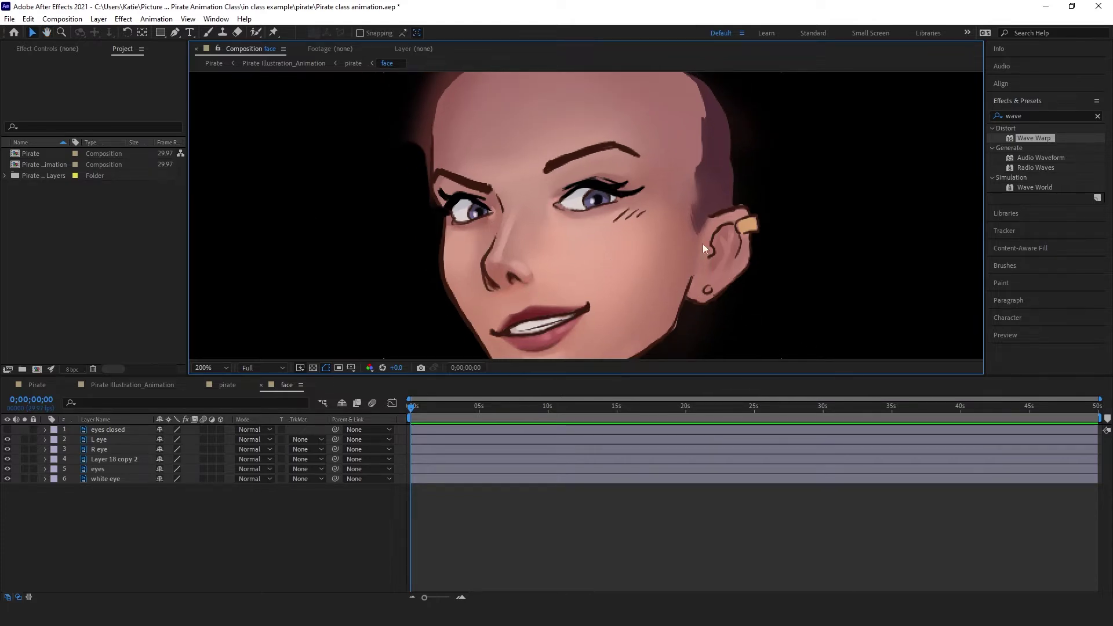
{"action": "left_click_drag", "start_coordinate": [687, 312], "coordinate": [675, 282]}
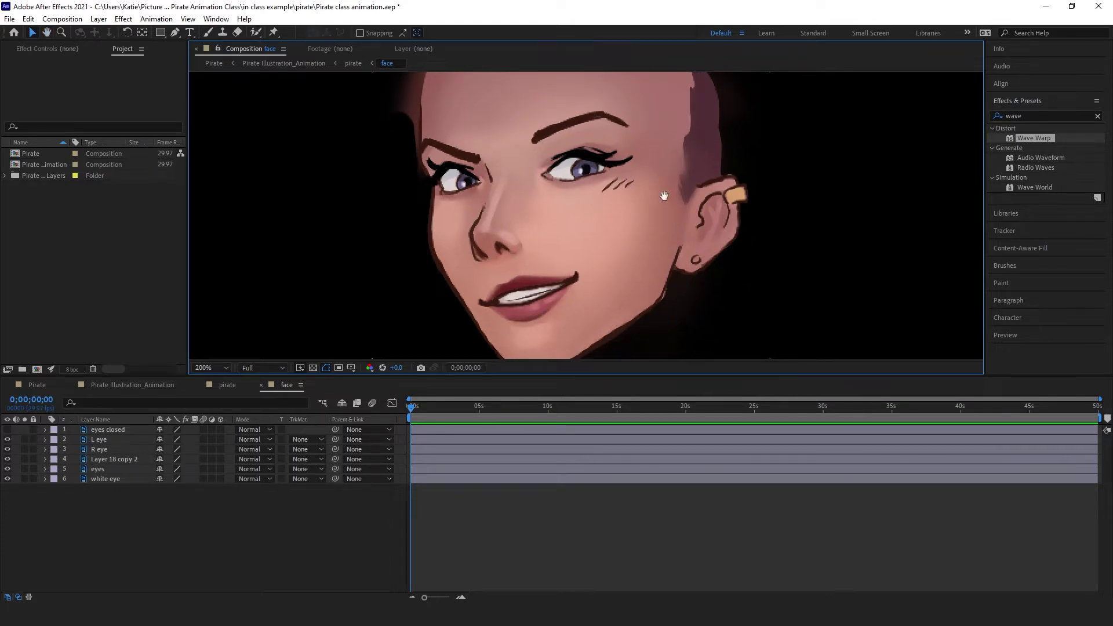
{"action": "left_click_drag", "start_coordinate": [664, 196], "coordinate": [666, 224]}
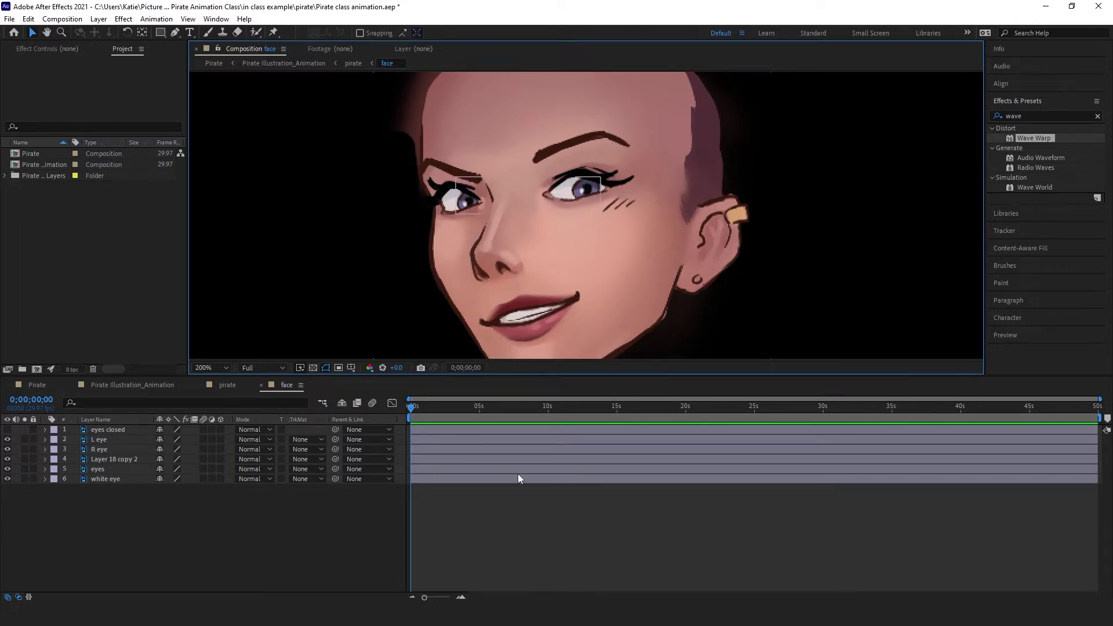
Step: Toggle the visibility of the eyes closed layer on and off to compare the open and closed eyes
{"action": "left_click", "coordinate": [116, 431]}
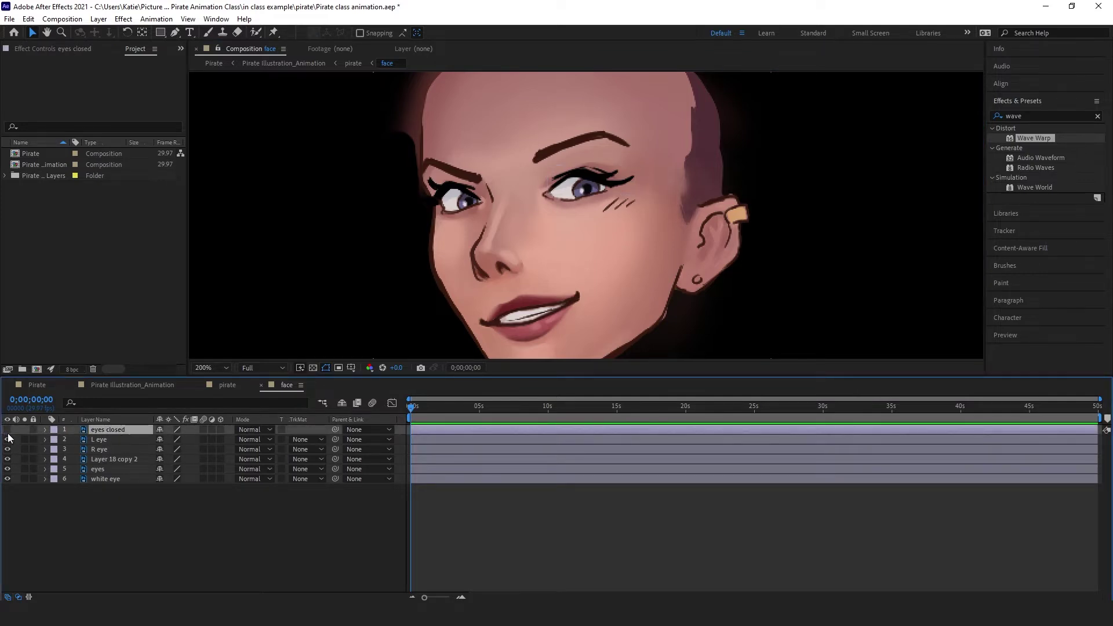
{"action": "left_click", "coordinate": [8, 430]}
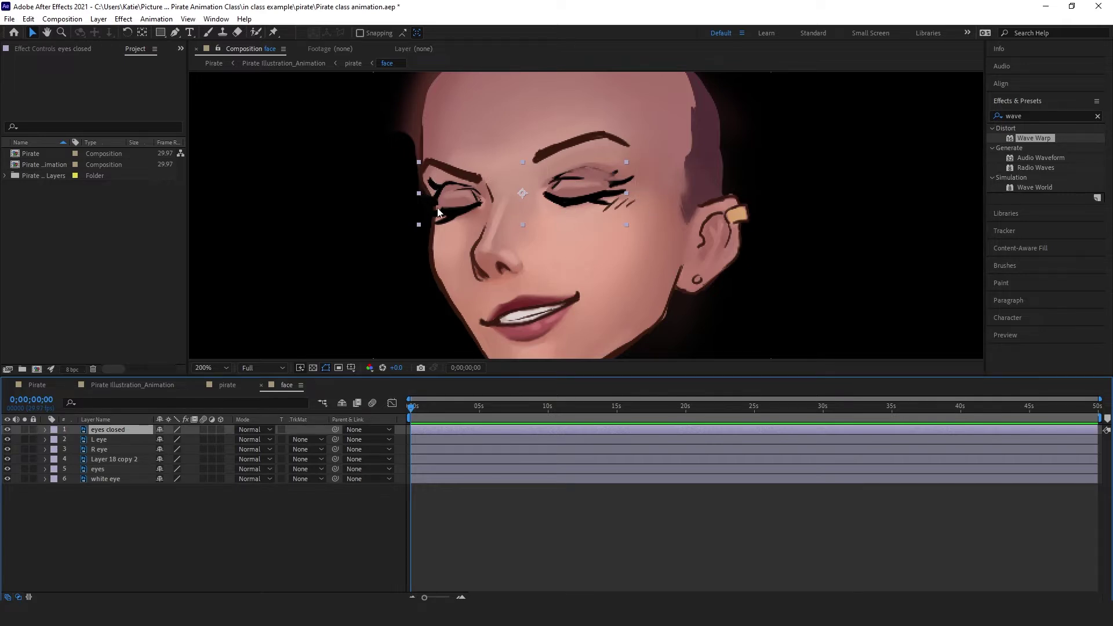
{"action": "left_click", "coordinate": [7, 430]}
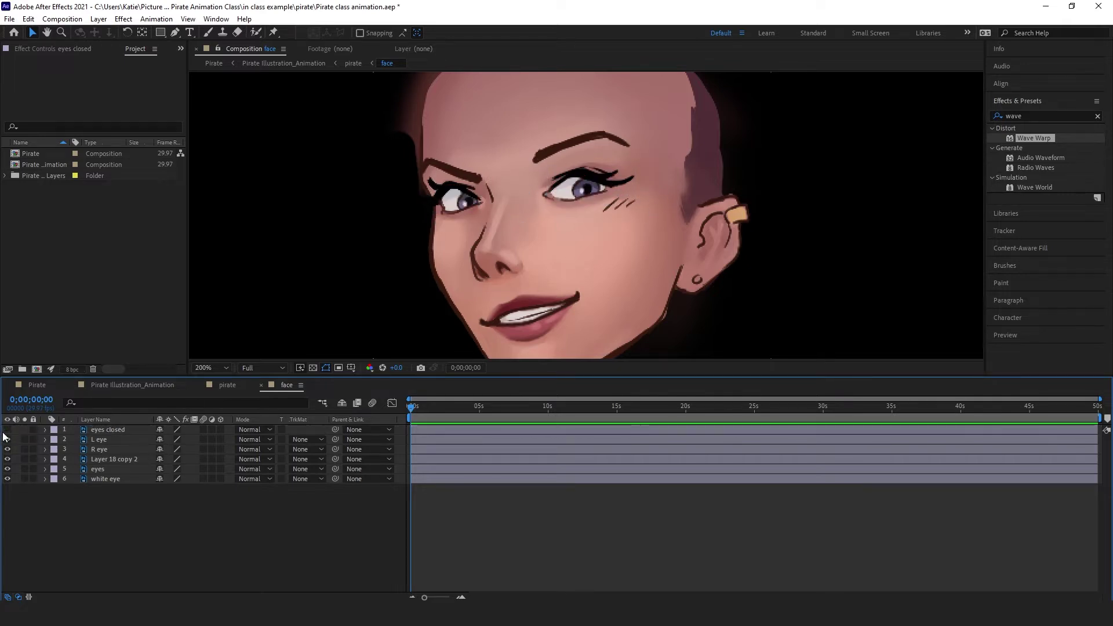
{"action": "left_click", "coordinate": [7, 430]}
{"action": "left_click", "coordinate": [7, 429]}
{"action": "left_click", "coordinate": [7, 430]}
{"action": "left_click", "coordinate": [7, 430]}
Step: Preview the closed eyes with the L eye and R eye layers temporarily hidden, and restore the open-eye view
{"action": "left_click", "coordinate": [7, 449]}
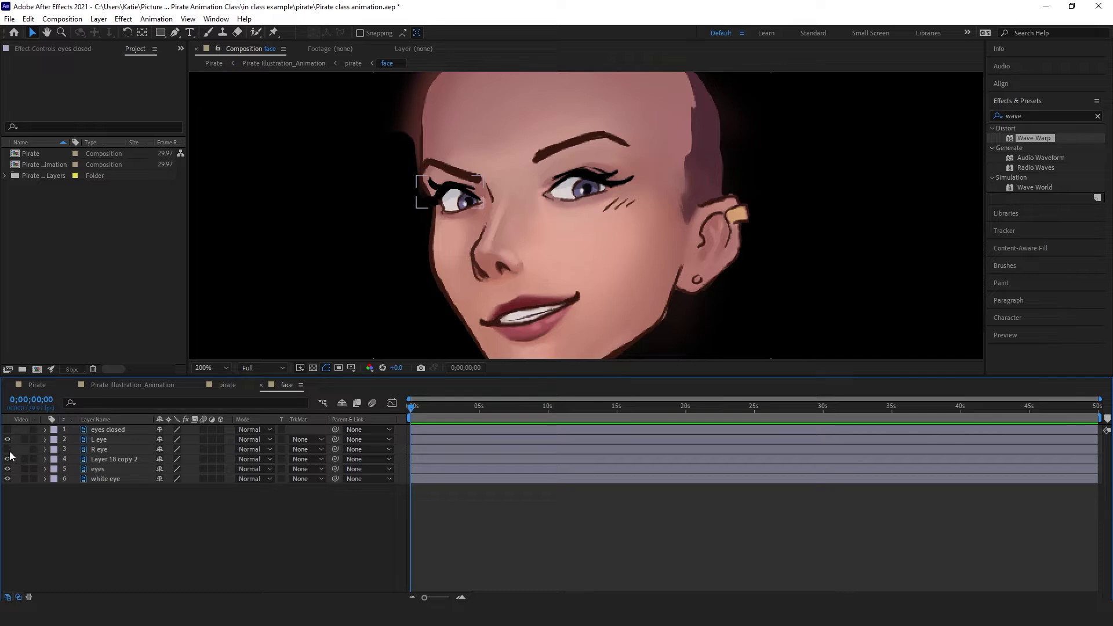
{"action": "left_click", "coordinate": [8, 450]}
{"action": "left_click", "coordinate": [7, 440]}
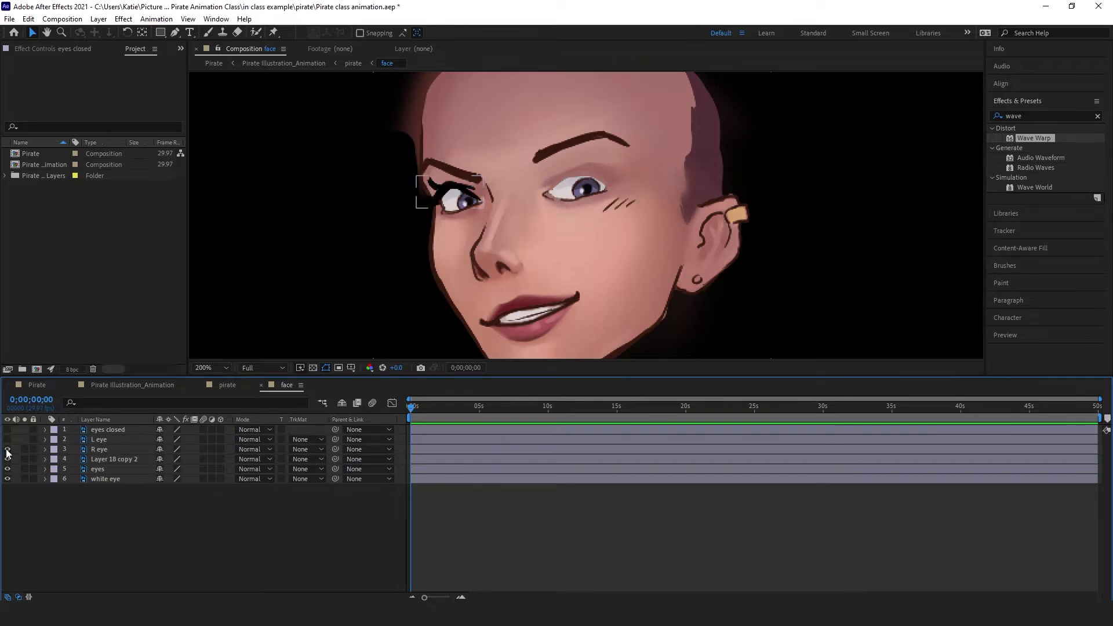
{"action": "left_click", "coordinate": [7, 449]}
{"action": "left_click", "coordinate": [7, 430]}
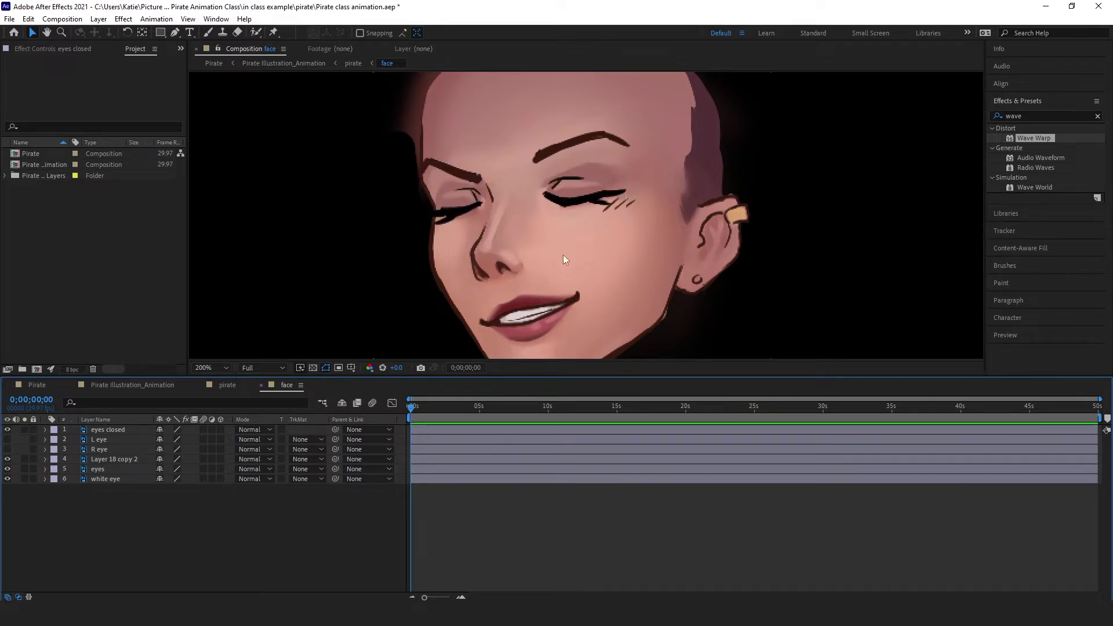
{"action": "left_click", "coordinate": [7, 430]}
{"action": "left_click", "coordinate": [7, 439]}
{"action": "left_click", "coordinate": [7, 449]}
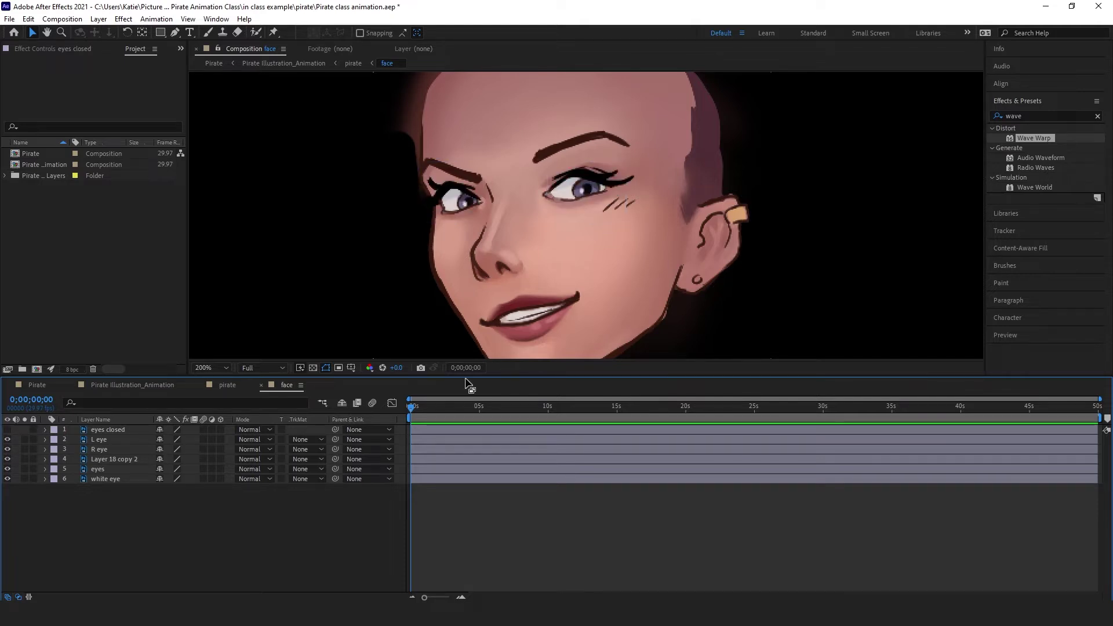
Step: Examine what the eyes, Layer 18 copy 2 and white eye layers contain by selecting them and toggling their visibility
{"action": "left_click", "coordinate": [120, 470]}
{"action": "mouse_move", "coordinate": [586, 190]}
{"action": "left_mouse_down"}
{"action": "mouse_move", "coordinate": [562, 176]}
{"action": "mouse_move", "coordinate": [584, 177]}
{"action": "mouse_move", "coordinate": [566, 187]}
{"action": "mouse_move", "coordinate": [589, 187]}
{"action": "left_mouse_up"}
{"action": "left_click", "coordinate": [532, 308]}
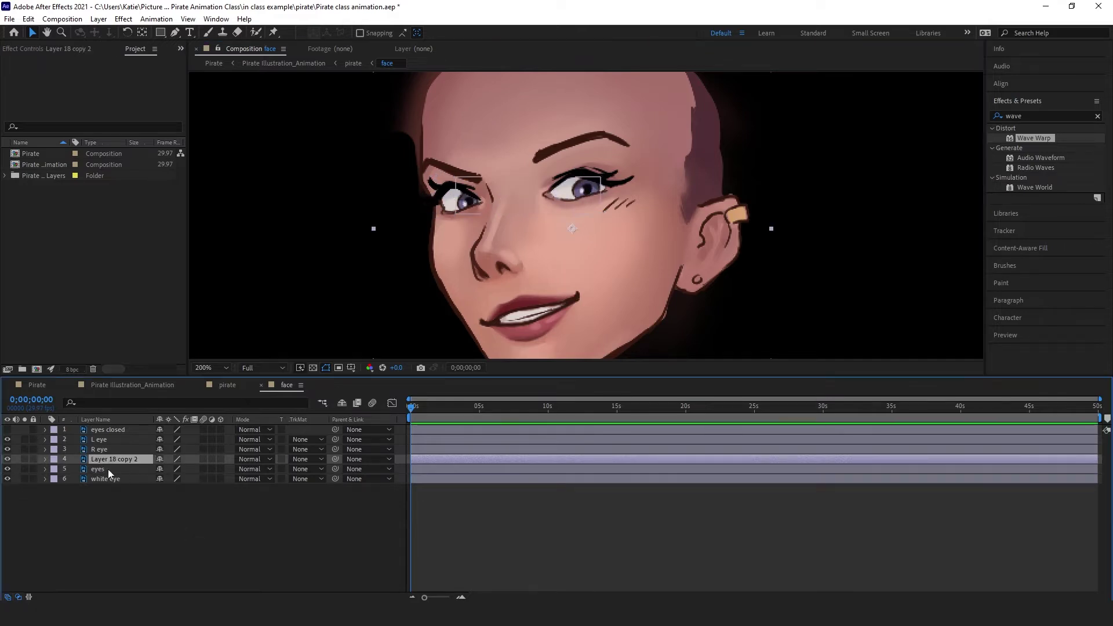
{"action": "left_click", "coordinate": [7, 458]}
{"action": "left_click", "coordinate": [7, 459]}
{"action": "left_click", "coordinate": [115, 480]}
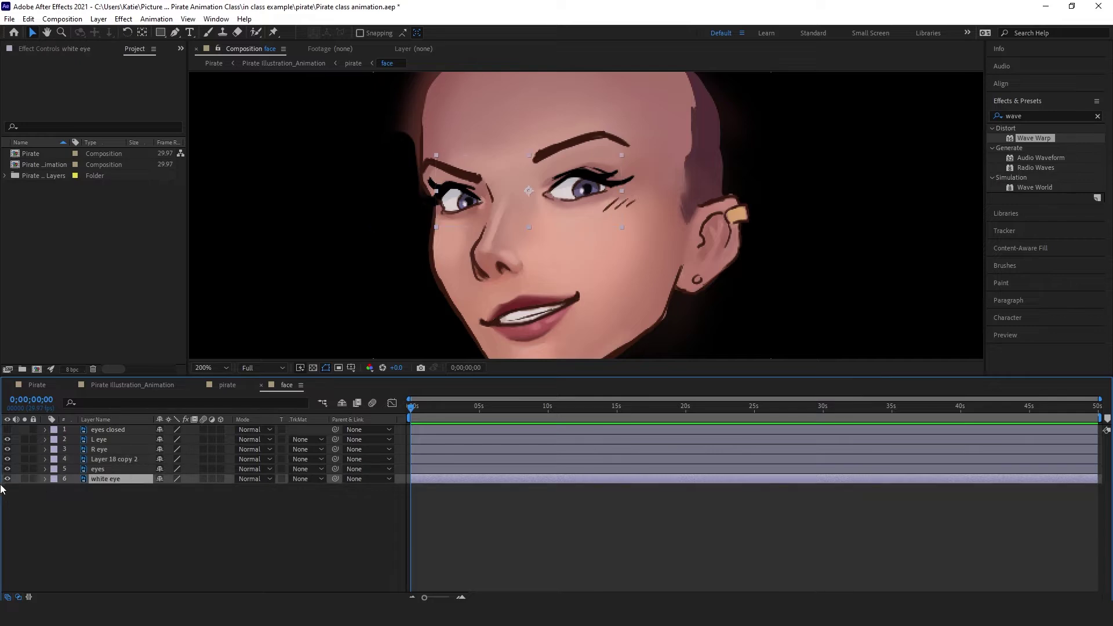
{"action": "left_click", "coordinate": [8, 479]}
{"action": "left_click", "coordinate": [7, 479]}
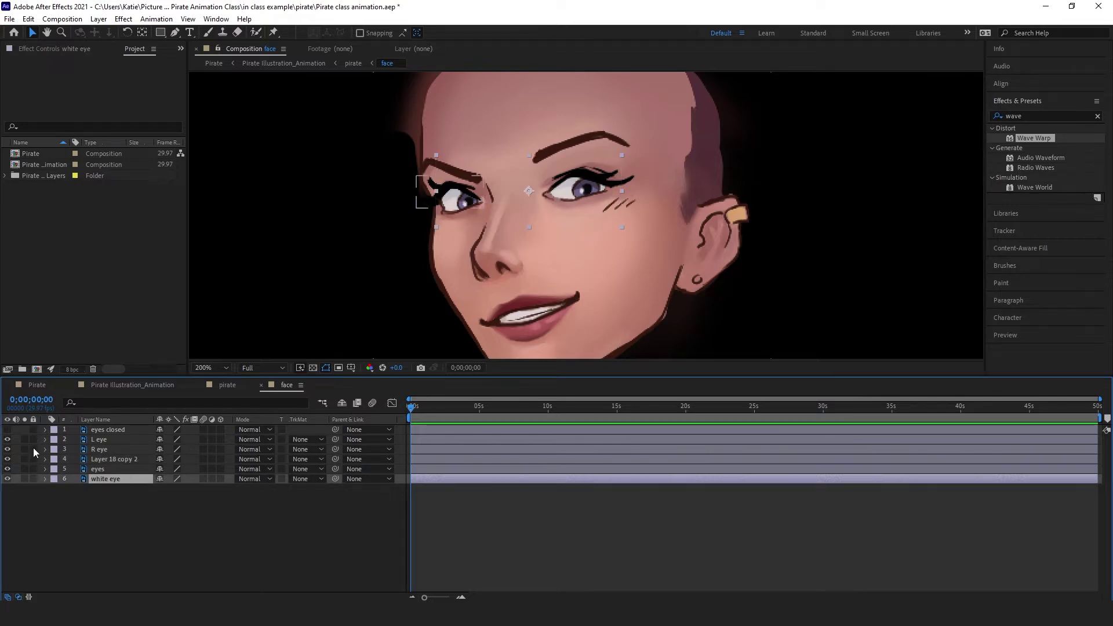
Step: Select the eyes closed layer and place the current time at 0;00;01;00
{"action": "left_click", "coordinate": [87, 429]}
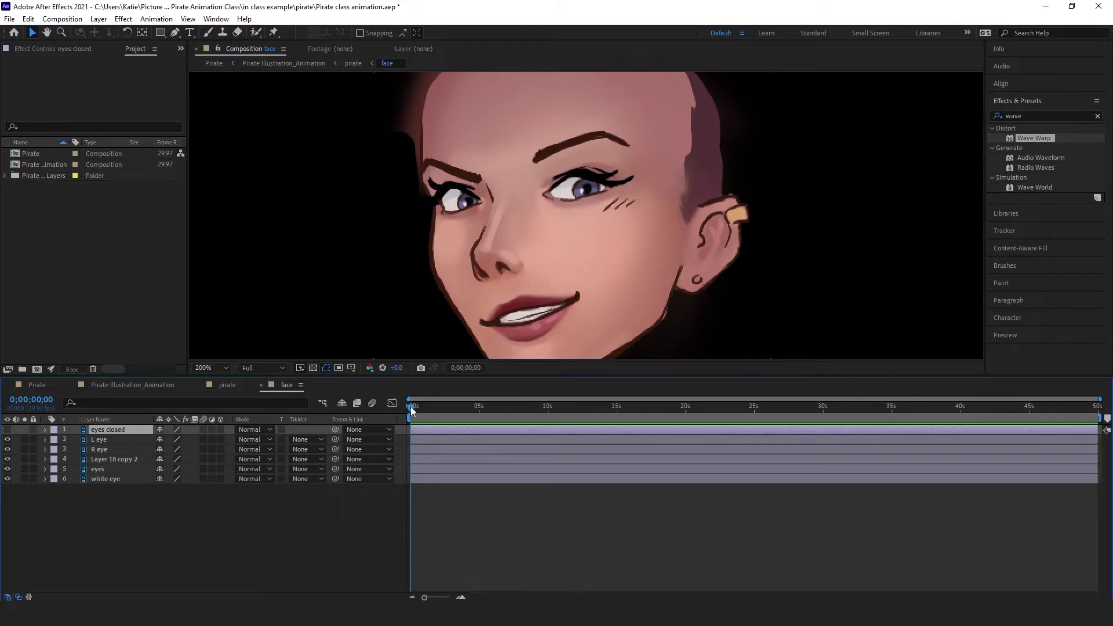
{"action": "left_click_drag", "start_coordinate": [410, 408], "coordinate": [482, 429]}
{"action": "left_click_drag", "start_coordinate": [478, 409], "coordinate": [448, 412]}
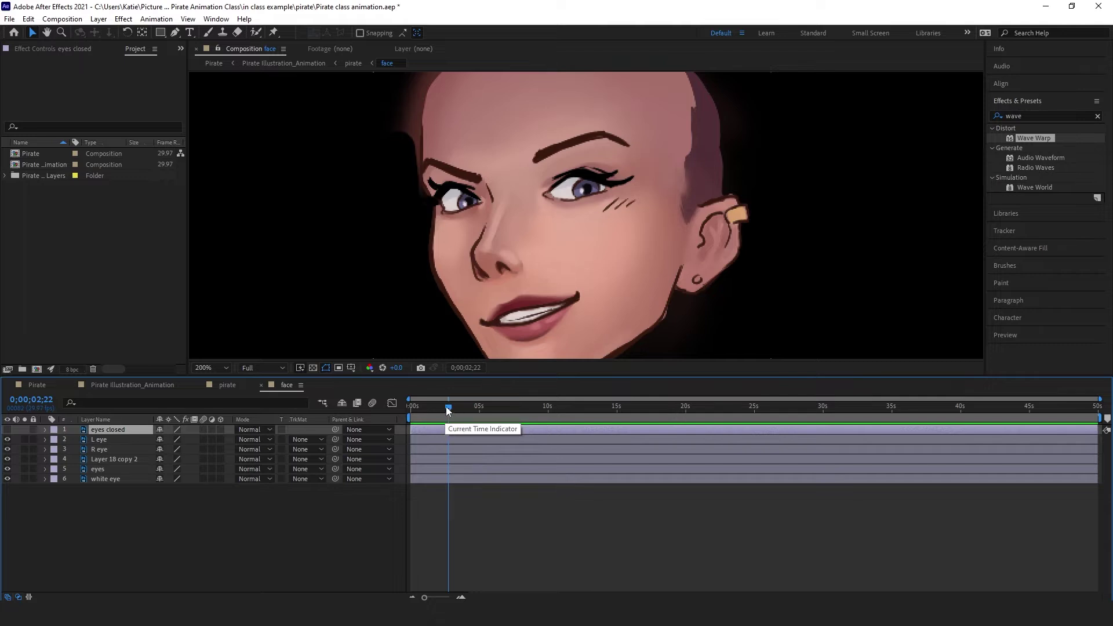
{"action": "left_click_drag", "start_coordinate": [449, 415], "coordinate": [453, 426]}
{"action": "scroll", "coordinate": [453, 432], "scroll_direction": "up", "scroll_amount": 3}
{"action": "scroll", "coordinate": [454, 432], "scroll_direction": "up", "scroll_amount": 2}
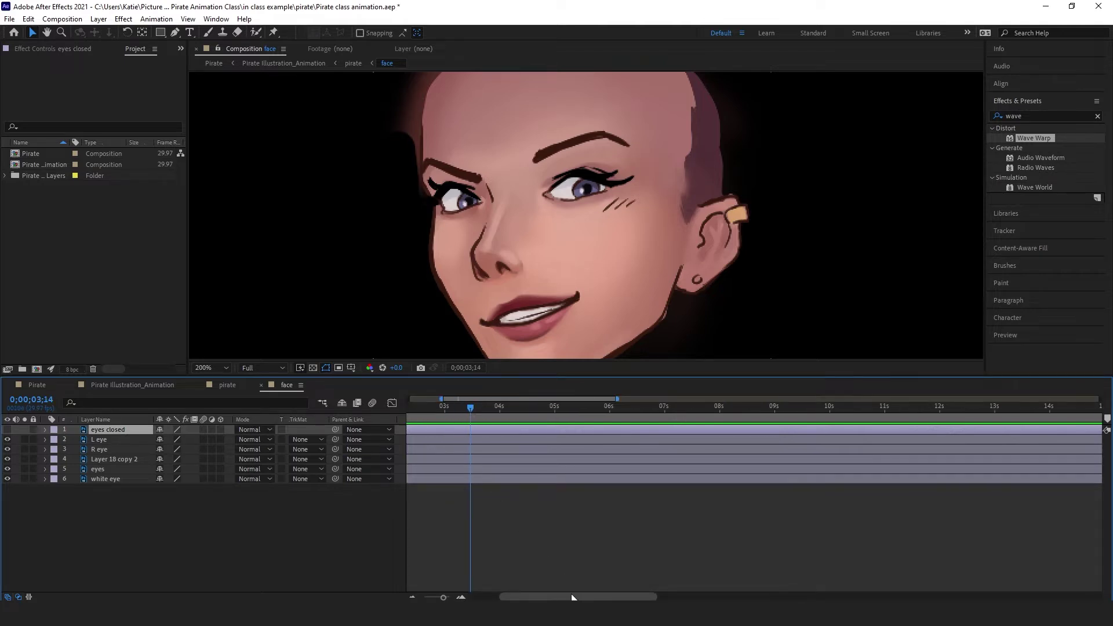
{"action": "left_click_drag", "start_coordinate": [571, 596], "coordinate": [552, 596]}
{"action": "left_click_drag", "start_coordinate": [459, 409], "coordinate": [466, 410]}
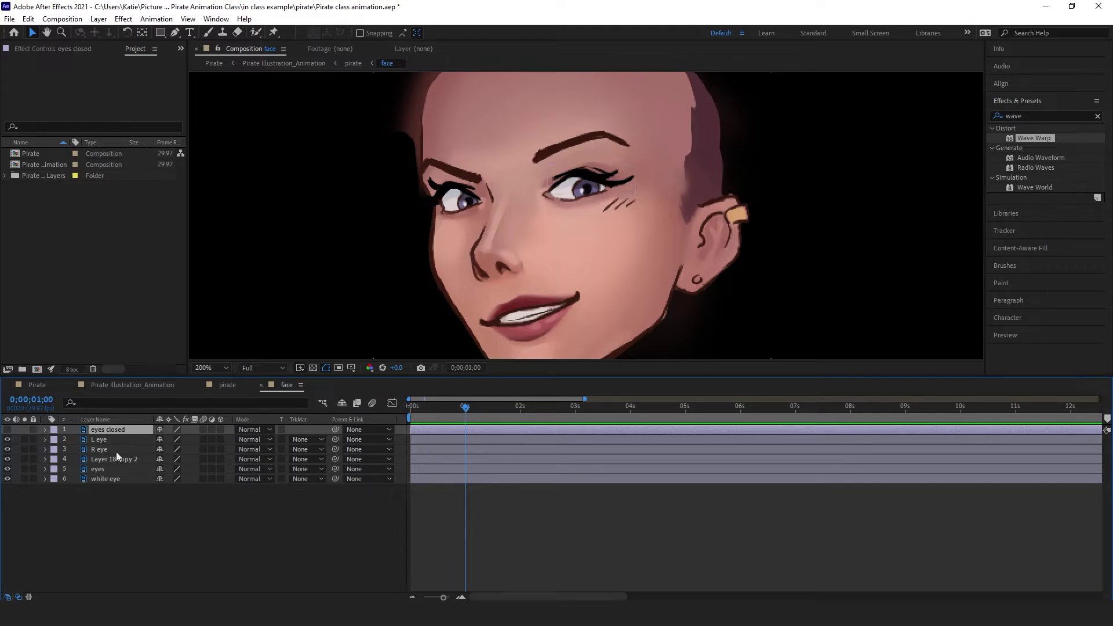
Step: Reveal only the Opacity property of the eyes closed layer in the timeline
{"action": "key", "text": "t"}
{"action": "key", "text": "t"}
{"action": "left_click", "coordinate": [45, 429]}
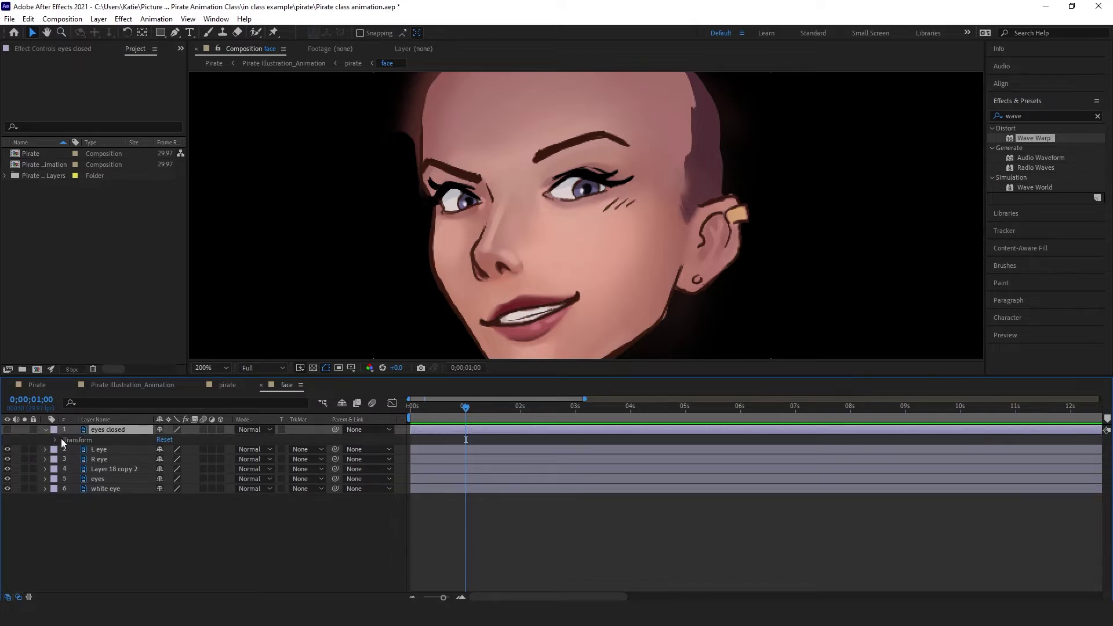
{"action": "left_click", "coordinate": [55, 440]}
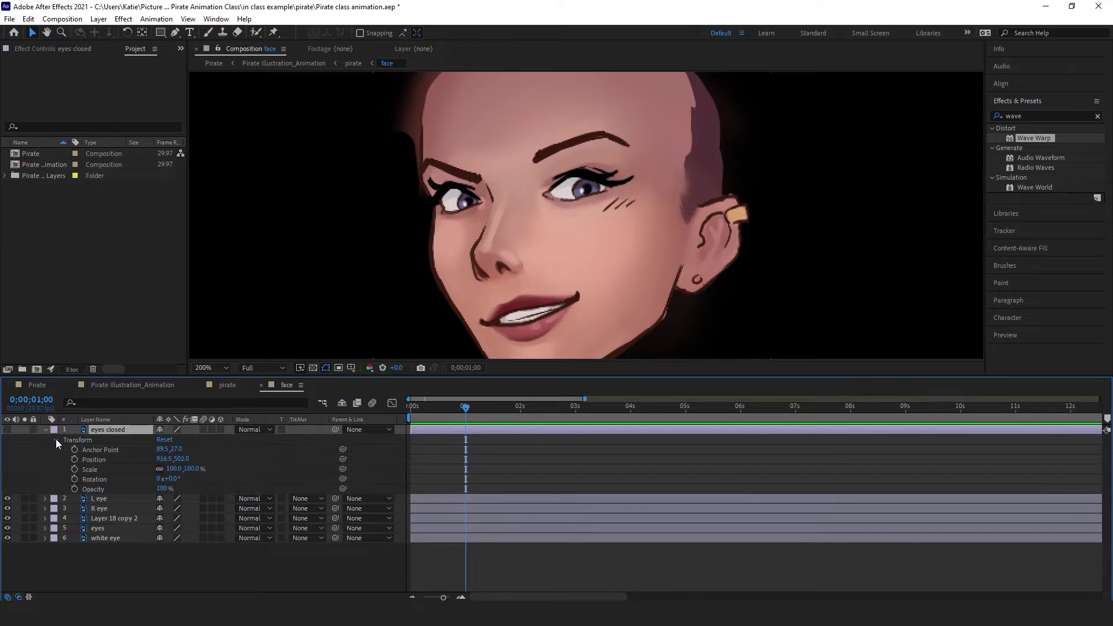
{"action": "left_click", "coordinate": [98, 491]}
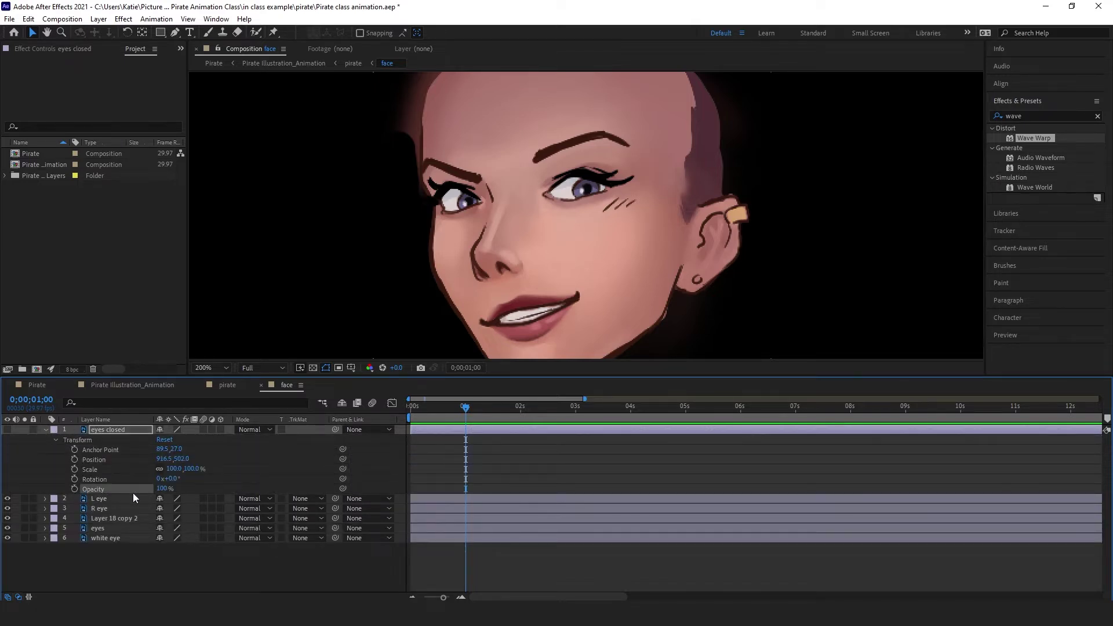
{"action": "left_click", "coordinate": [45, 430]}
{"action": "key", "text": "t"}
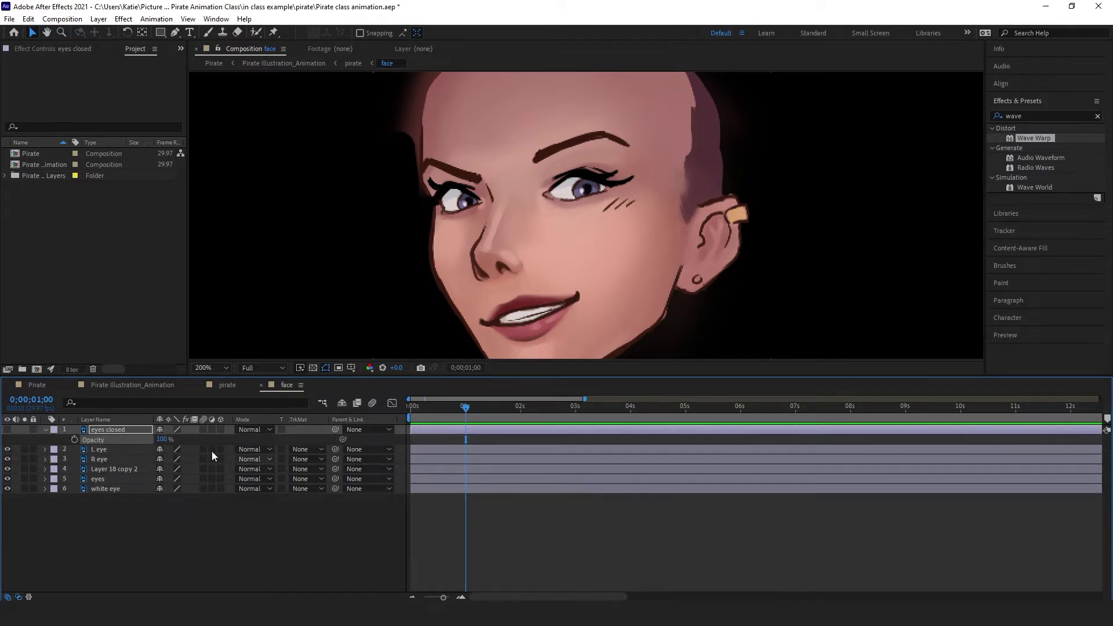
{"action": "left_click", "coordinate": [179, 549]}
{"action": "left_click", "coordinate": [98, 433]}
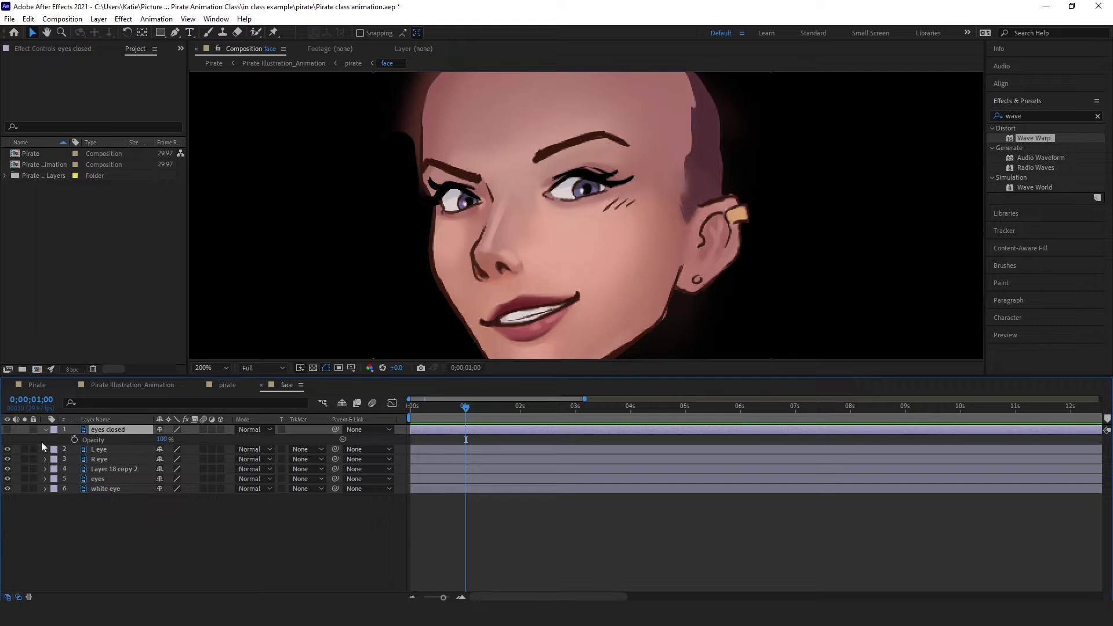
Step: Set the eyes closed layer's opacity to 0% and start keyframing it at 0;00;01;00
{"action": "left_click", "coordinate": [166, 439]}
{"action": "type", "text": "0"}
{"action": "key", "text": "Return"}
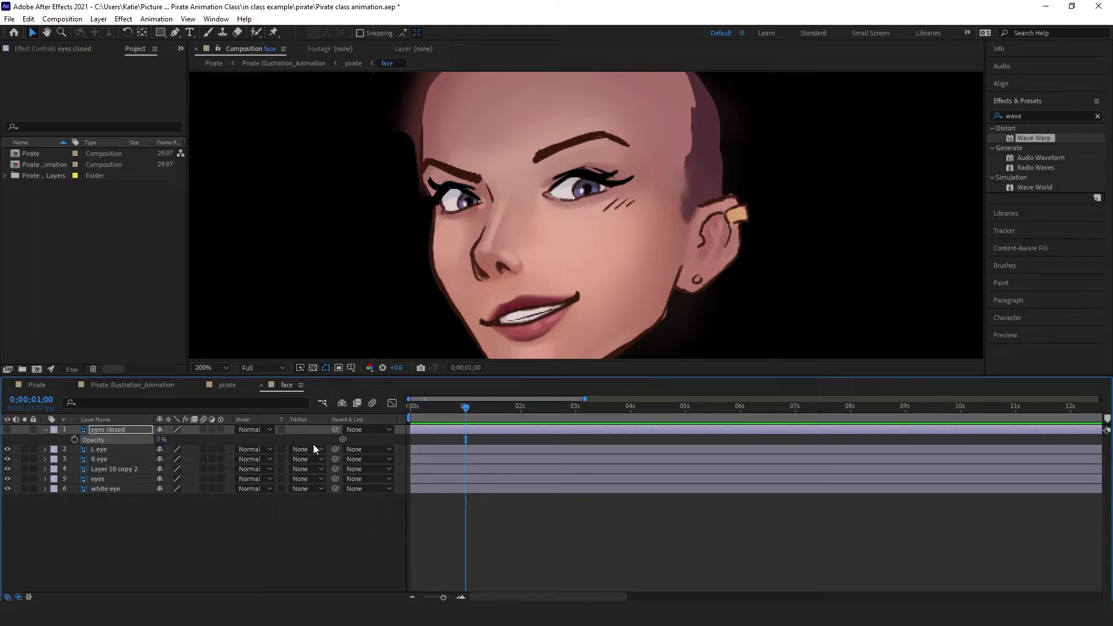
{"action": "left_click", "coordinate": [74, 439]}
Step: Keyframe the eyes closed layer's opacity at 100% at 0;00;02;08
{"action": "left_click_drag", "start_coordinate": [465, 408], "coordinate": [533, 408]}
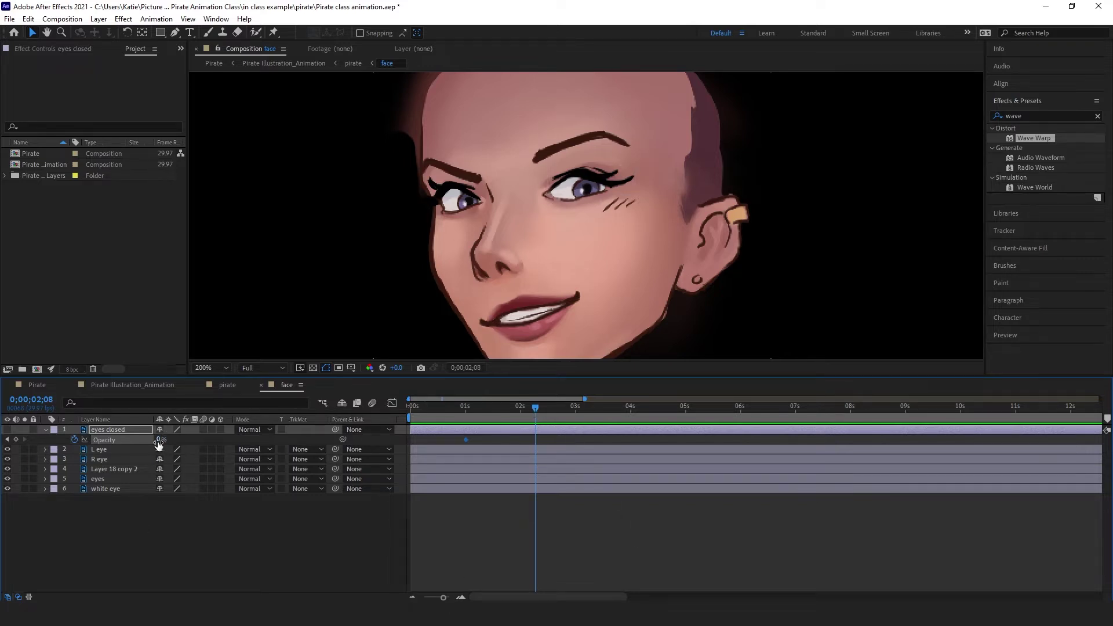
{"action": "left_click", "coordinate": [158, 440]}
{"action": "type", "text": "100"}
{"action": "key", "text": "Return"}
Step: Make the eyes closed layer visible and scrub between its two opacity keyframes to preview the fade
{"action": "left_click", "coordinate": [464, 409]}
{"action": "left_click_drag", "start_coordinate": [464, 410], "coordinate": [503, 412]}
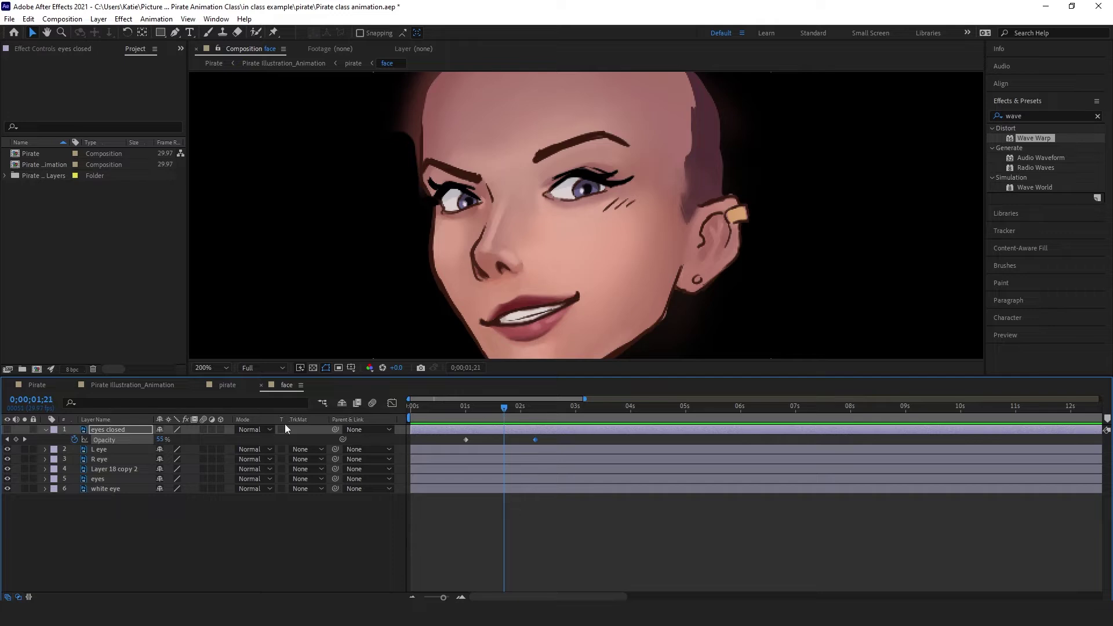
{"action": "left_click", "coordinate": [9, 430]}
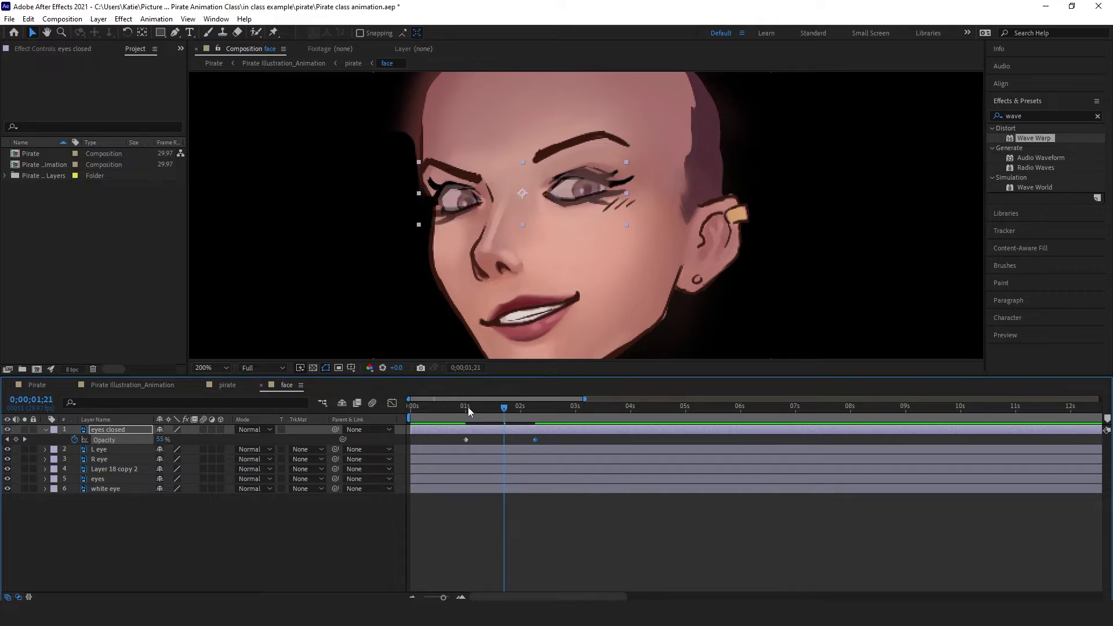
{"action": "left_click_drag", "start_coordinate": [468, 407], "coordinate": [530, 415]}
Step: Add a 0% opacity keyframe to the eyes closed layer at 0;00;02;07, one frame before the 100% keyframe
{"action": "key", "text": ";"}
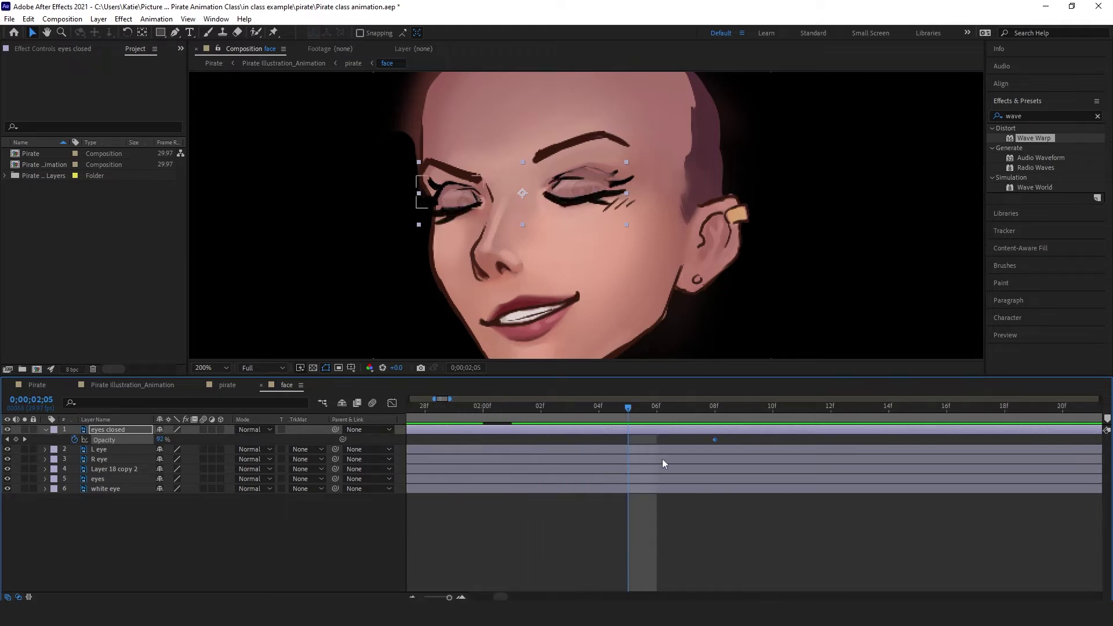
{"action": "key", "text": "minus"}
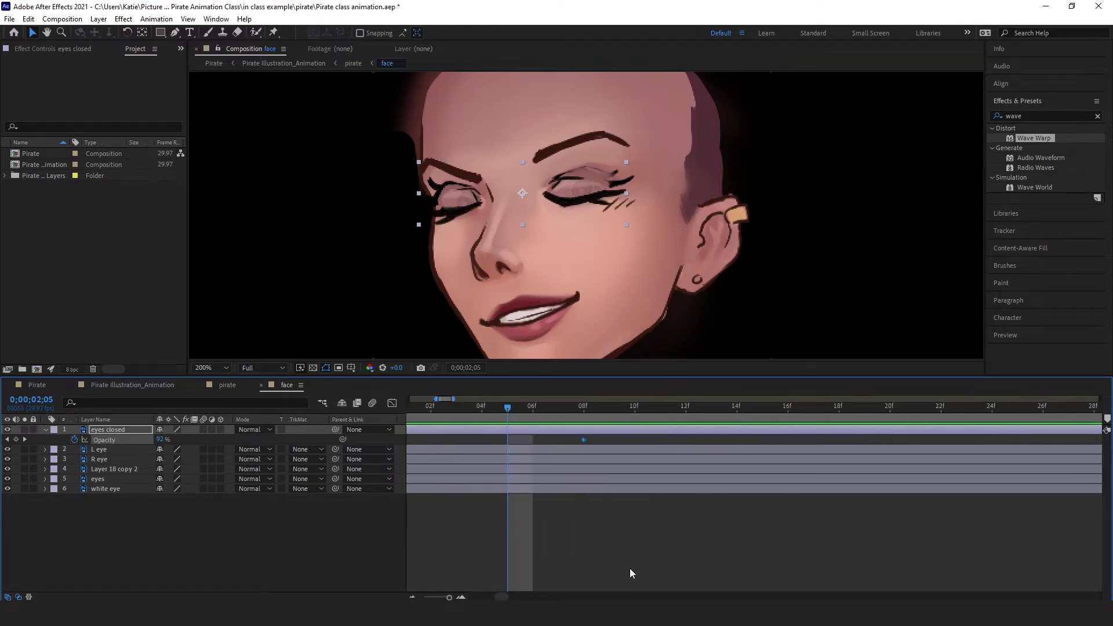
{"action": "left_click_drag", "start_coordinate": [509, 407], "coordinate": [579, 408]}
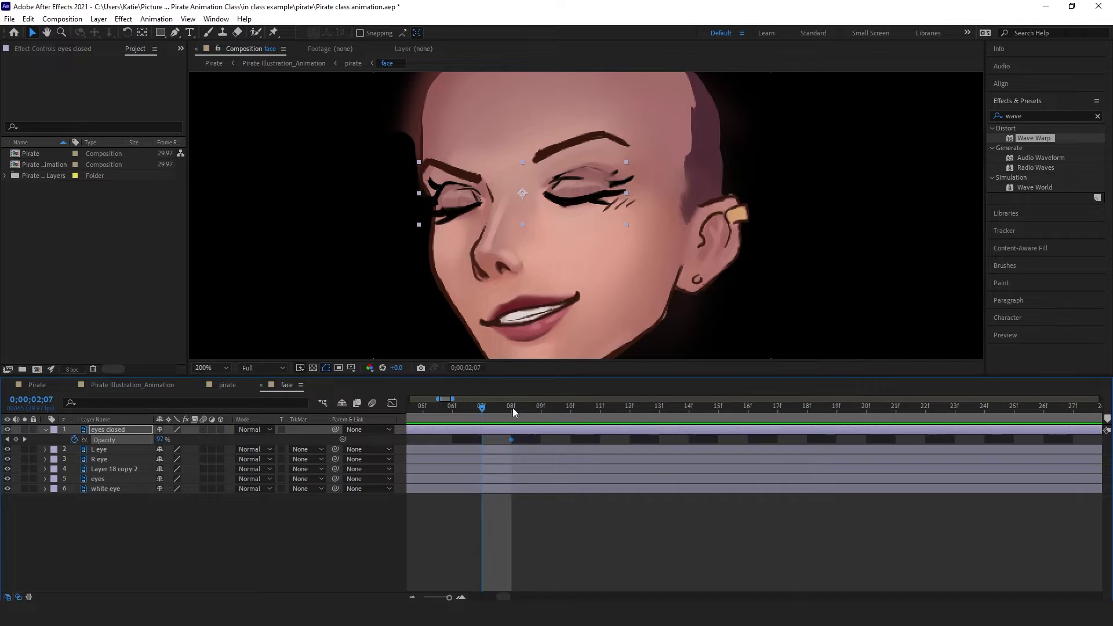
{"action": "mouse_move", "coordinate": [489, 405]}
{"action": "left_mouse_down"}
{"action": "mouse_move", "coordinate": [529, 405]}
{"action": "mouse_move", "coordinate": [485, 401]}
{"action": "left_mouse_up"}
{"action": "left_click", "coordinate": [166, 439]}
{"action": "type", "text": "0"}
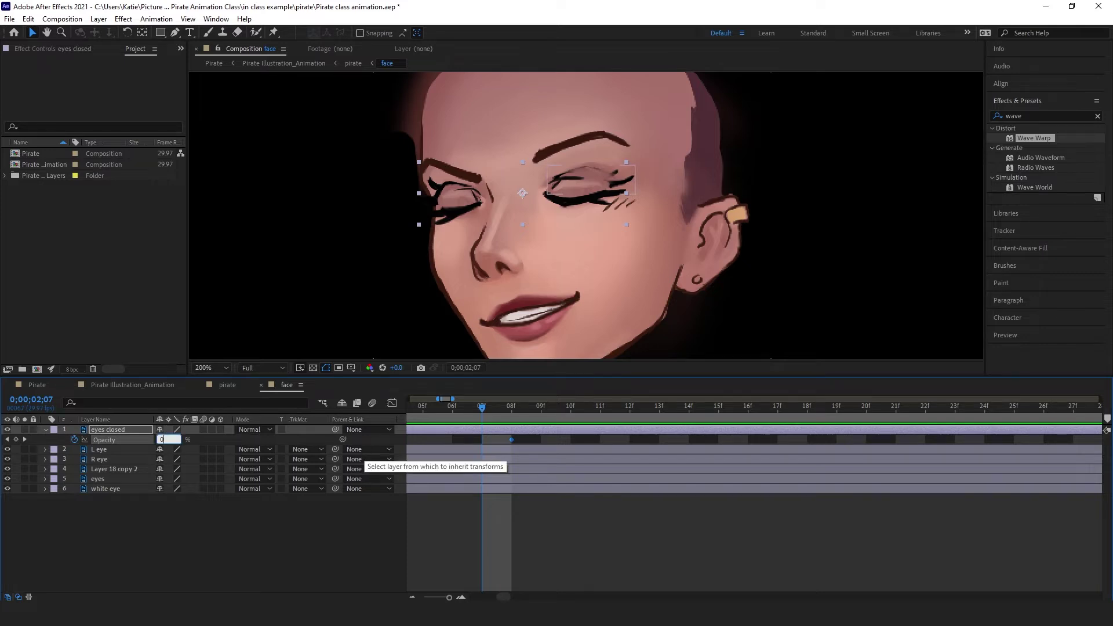
{"action": "key", "text": "Return"}
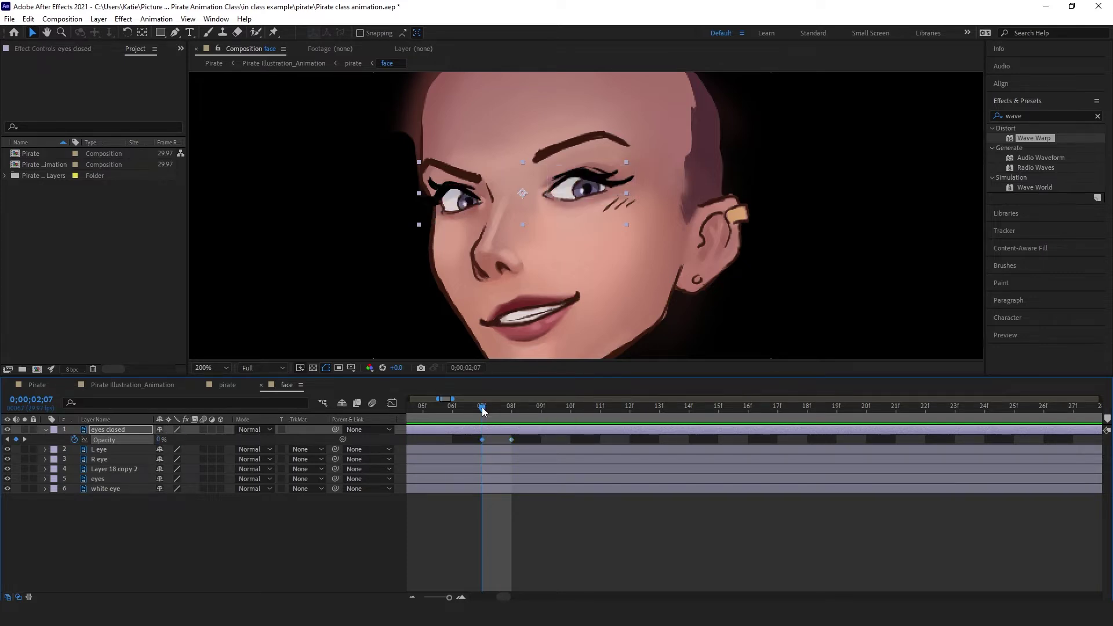
Step: Check the abrupt eye closing and add a 100% opacity keyframe to the eyes closed layer at 0;00;02;10
{"action": "left_click_drag", "start_coordinate": [482, 407], "coordinate": [540, 412]}
{"action": "scroll", "coordinate": [529, 412], "scroll_direction": "down", "scroll_amount": 4}
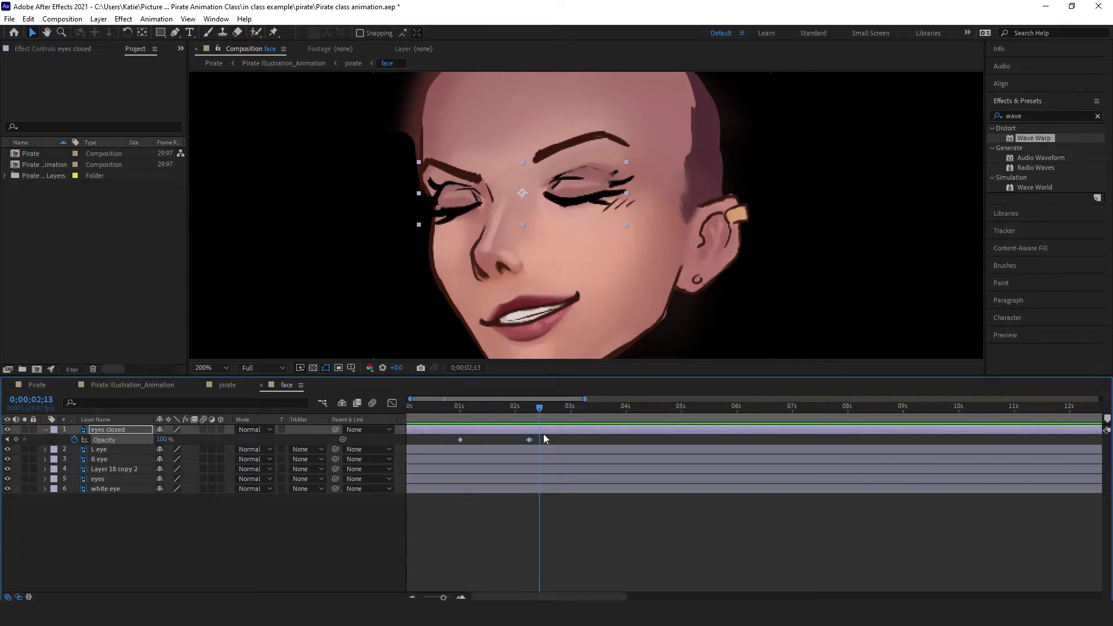
{"action": "scroll", "coordinate": [546, 444], "scroll_direction": "up", "scroll_amount": 3}
{"action": "scroll", "coordinate": [576, 478], "scroll_direction": "left", "scroll_amount": 3}
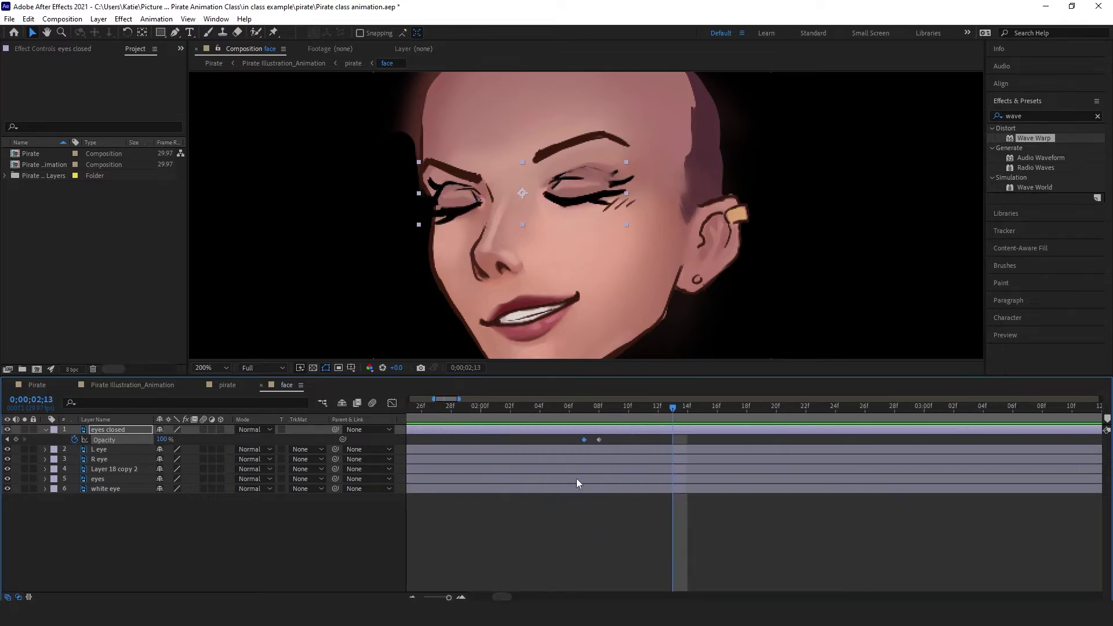
{"action": "left_click", "coordinate": [587, 408]}
{"action": "left_click_drag", "start_coordinate": [608, 409], "coordinate": [627, 409]}
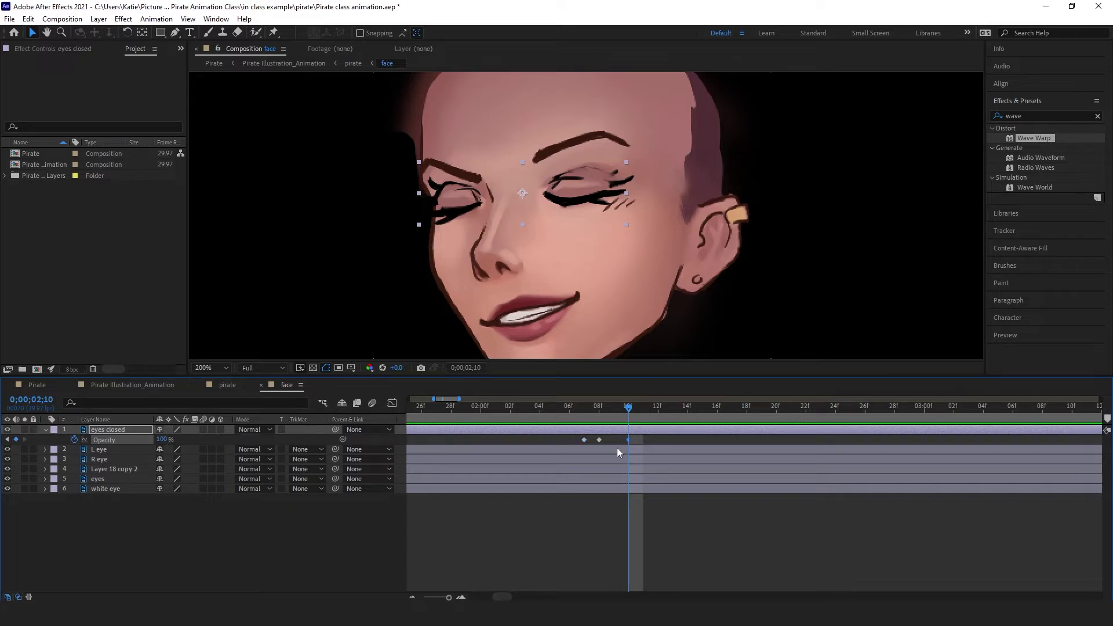
Step: Add a 0% opacity keyframe to the eyes closed layer at 0;00;02;11
{"action": "scroll", "coordinate": [635, 433], "scroll_direction": "up", "scroll_amount": 2}
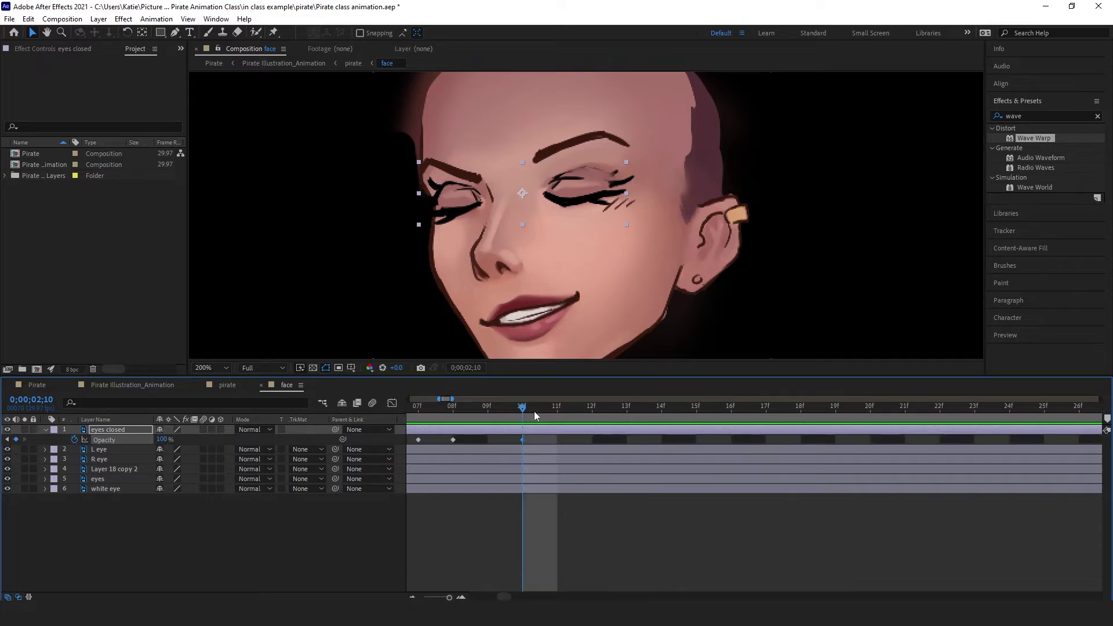
{"action": "left_click", "coordinate": [553, 409]}
{"action": "left_click", "coordinate": [164, 439]}
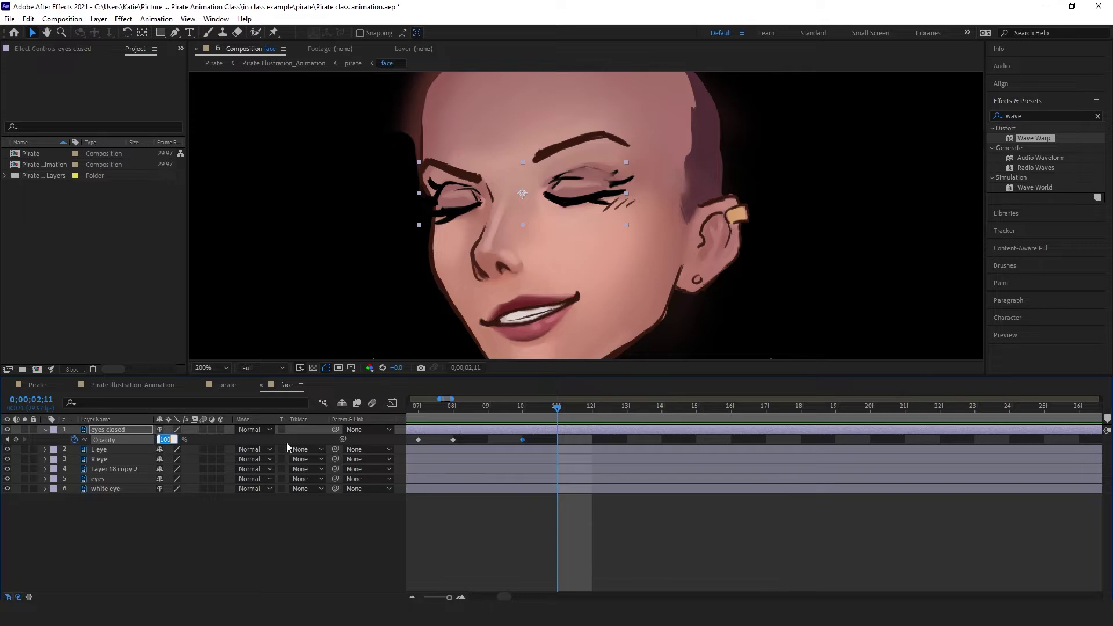
{"action": "key", "text": "Return"}
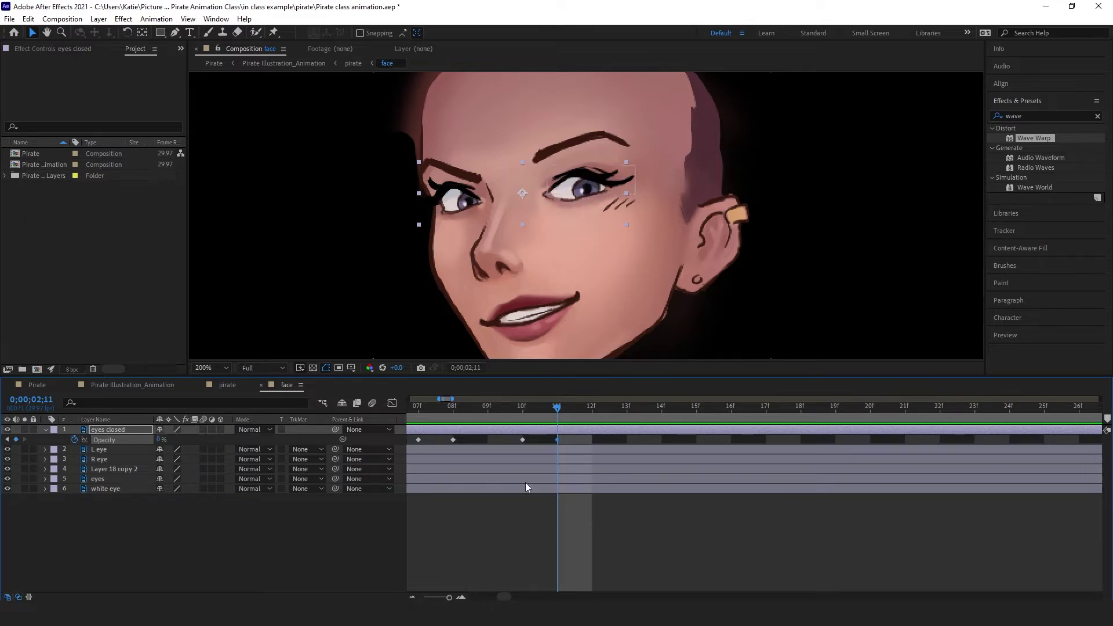
{"action": "left_click", "coordinate": [505, 502]}
Step: Step through the eyes closed layer's opacity keyframes between 0;00;02;07 and 0;00;02;11 to check the blink frame by frame
{"action": "left_click", "coordinate": [417, 440]}
{"action": "left_click", "coordinate": [458, 409]}
{"action": "left_click", "coordinate": [530, 407]}
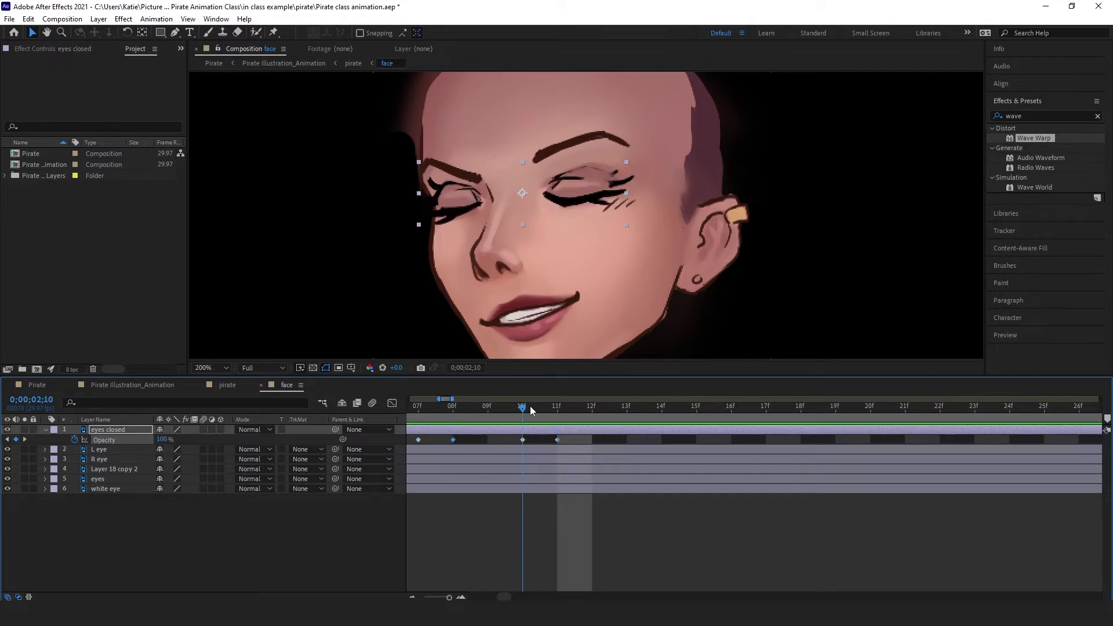
{"action": "left_click", "coordinate": [560, 407]}
{"action": "left_click", "coordinate": [475, 545]}
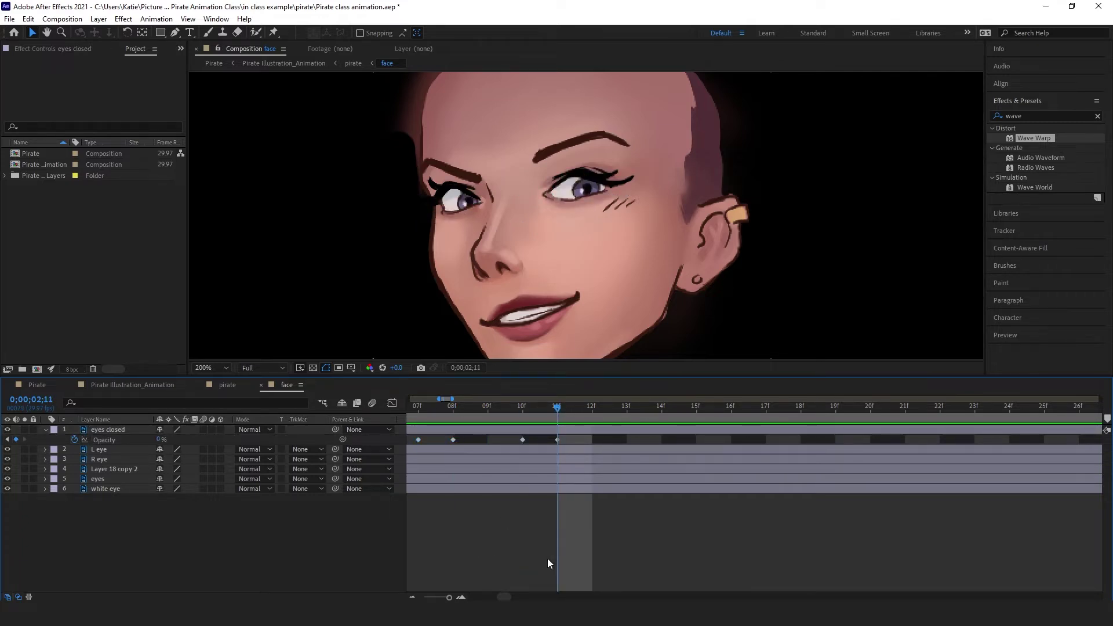
Step: Play the face composition from shortly before the blink to check its speed
{"action": "scroll", "coordinate": [479, 410], "scroll_direction": "down", "scroll_amount": 3}
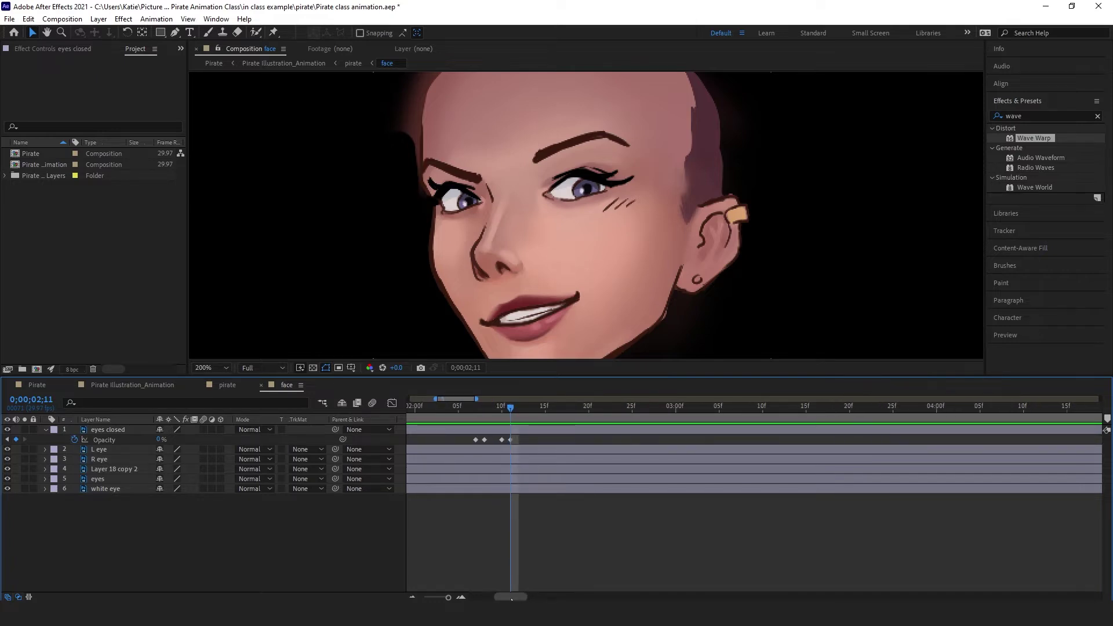
{"action": "scroll", "coordinate": [561, 468], "scroll_direction": "down", "scroll_amount": 5}
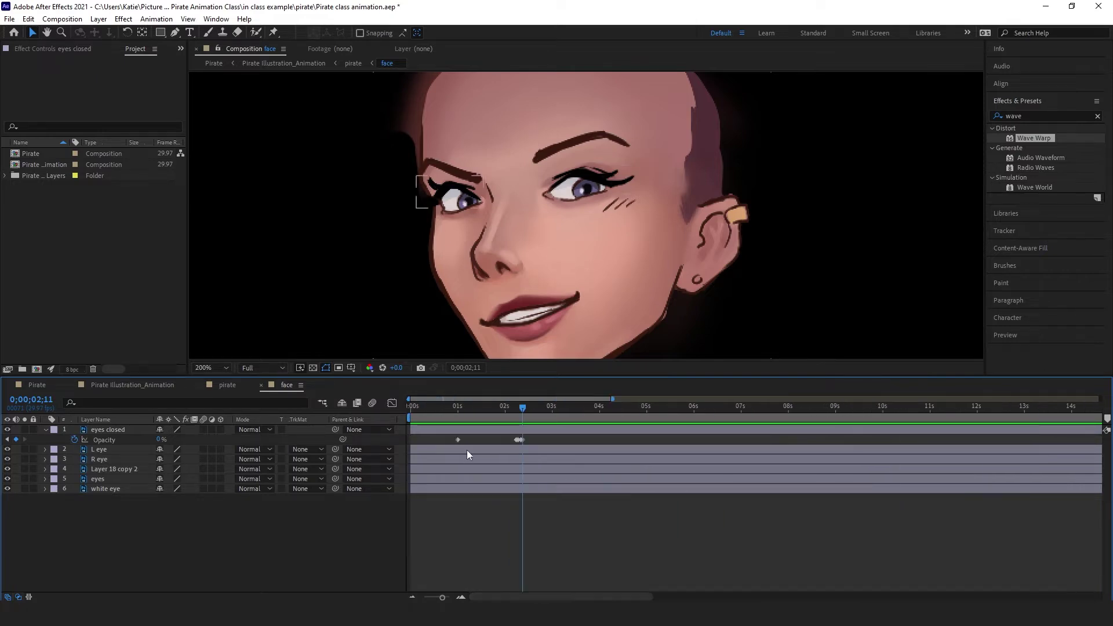
{"action": "left_click", "coordinate": [513, 407]}
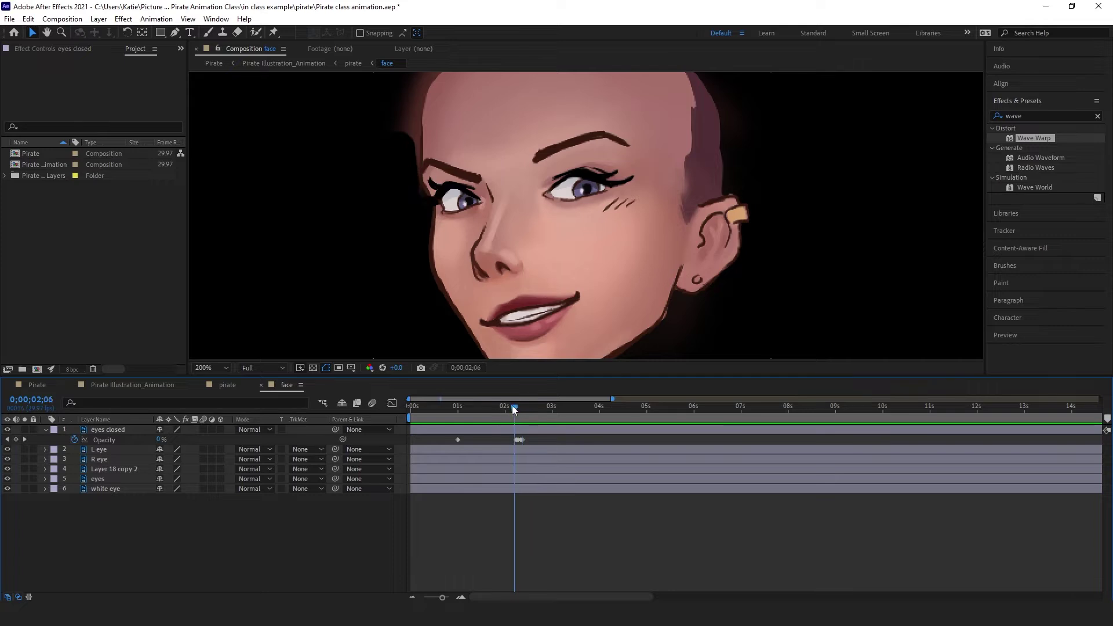
{"action": "mouse_move", "coordinate": [513, 405]}
{"action": "left_mouse_down"}
{"action": "mouse_move", "coordinate": [527, 409]}
{"action": "mouse_move", "coordinate": [496, 406]}
{"action": "left_mouse_up"}
{"action": "key", "text": "space"}
{"action": "key", "text": "space"}
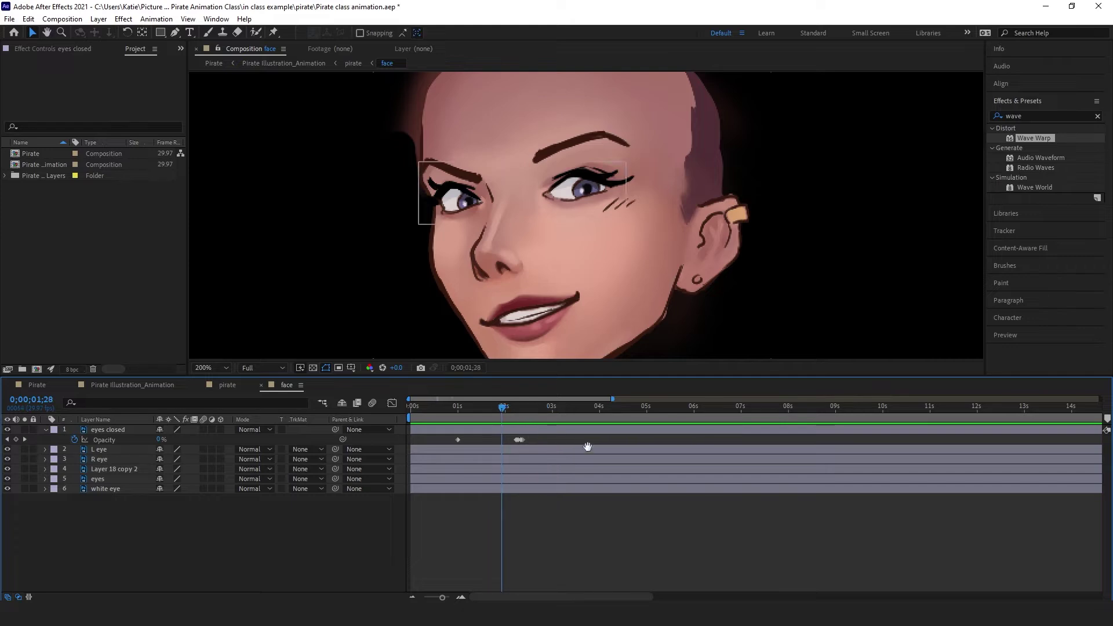
{"action": "key", "text": "space"}
{"action": "key", "text": "space"}
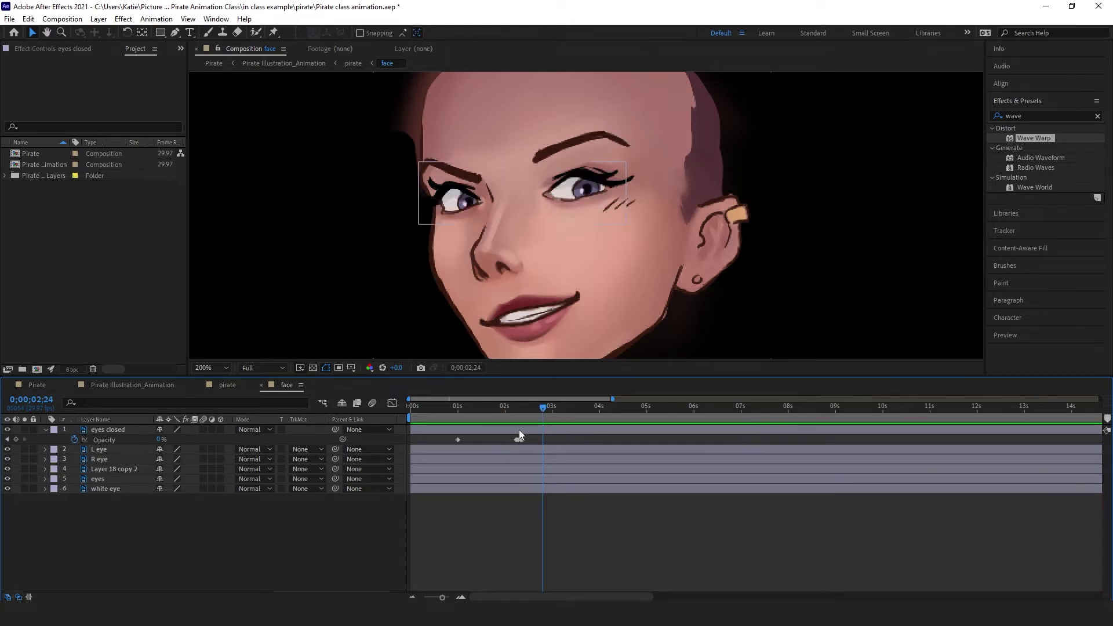
Step: Shift the eyes closed layer's last two opacity keyframes one frame later, to 0;00;02;11 and 0;00;02;12
{"action": "scroll", "coordinate": [516, 430], "scroll_direction": "up", "scroll_amount": 3}
{"action": "scroll", "coordinate": [536, 437], "scroll_direction": "up", "scroll_amount": 3}
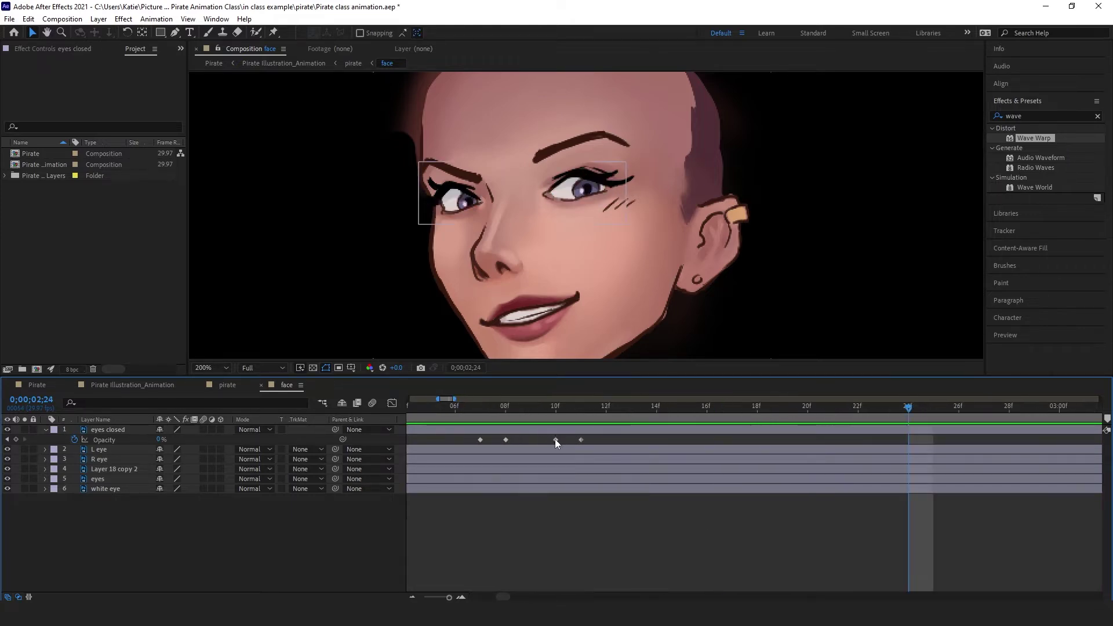
{"action": "left_click_drag", "start_coordinate": [549, 435], "coordinate": [582, 439]}
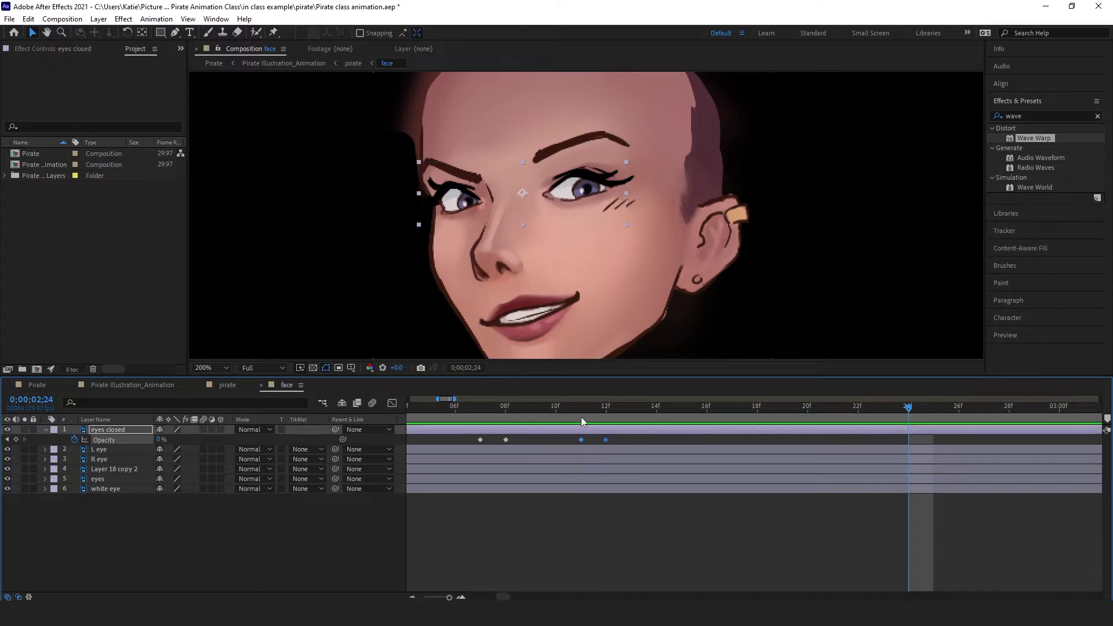
Step: Play the lengthened blink from 0;00;02;02 to check its timing
{"action": "scroll", "coordinate": [448, 408], "scroll_direction": "down", "scroll_amount": 5}
{"action": "left_click", "coordinate": [436, 408]}
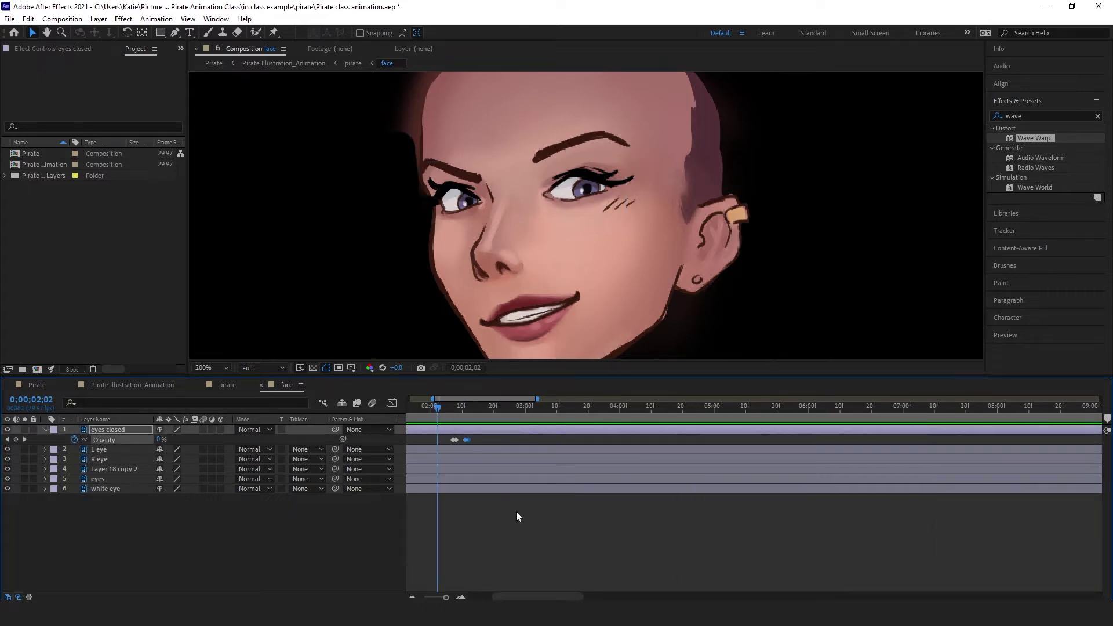
{"action": "key", "text": "space"}
{"action": "key", "text": "space"}
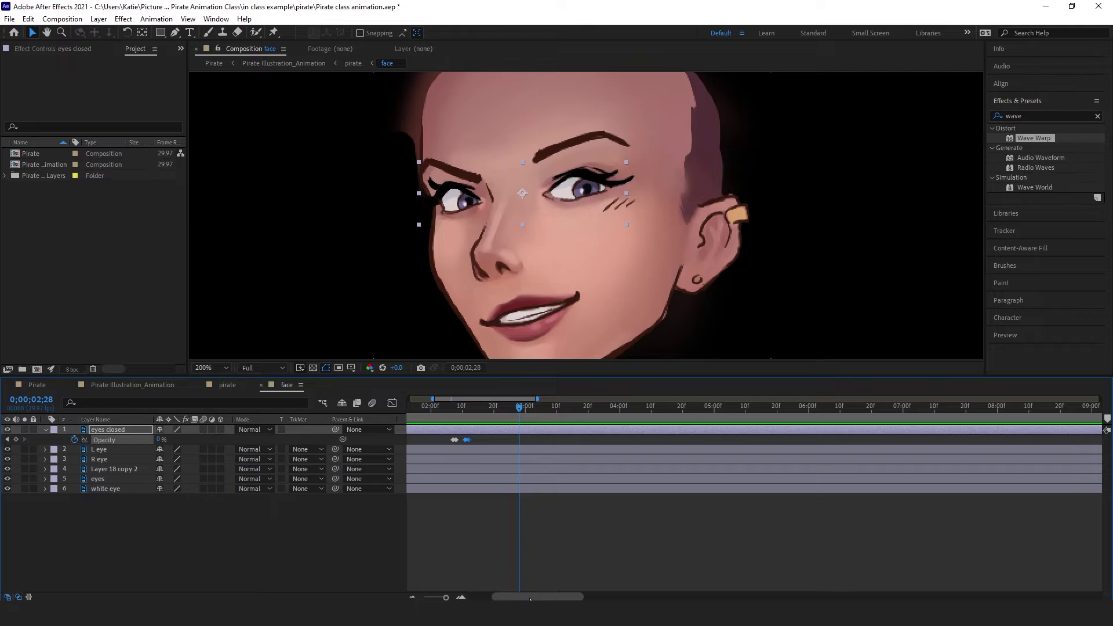
{"action": "left_click_drag", "start_coordinate": [530, 599], "coordinate": [508, 599]}
{"action": "key", "text": "space"}
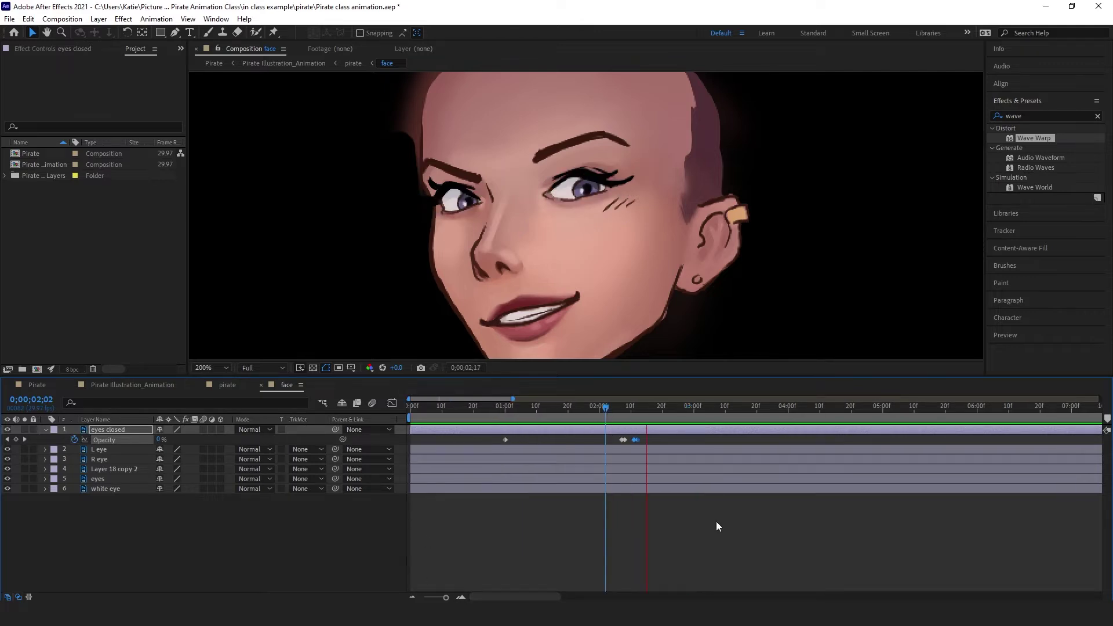
{"action": "key", "text": "space"}
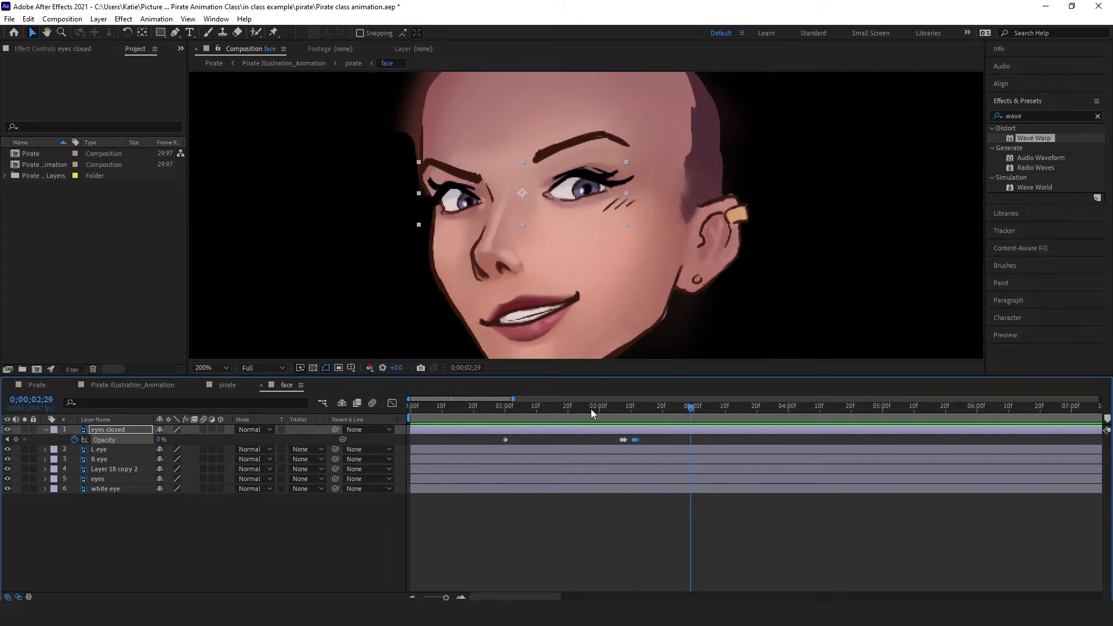
Step: Scrub through the closed-eye frames around 0;00;02;10 and inspect the lashes for overlap with the open-eye layers
{"action": "left_click_drag", "start_coordinate": [598, 408], "coordinate": [630, 409]}
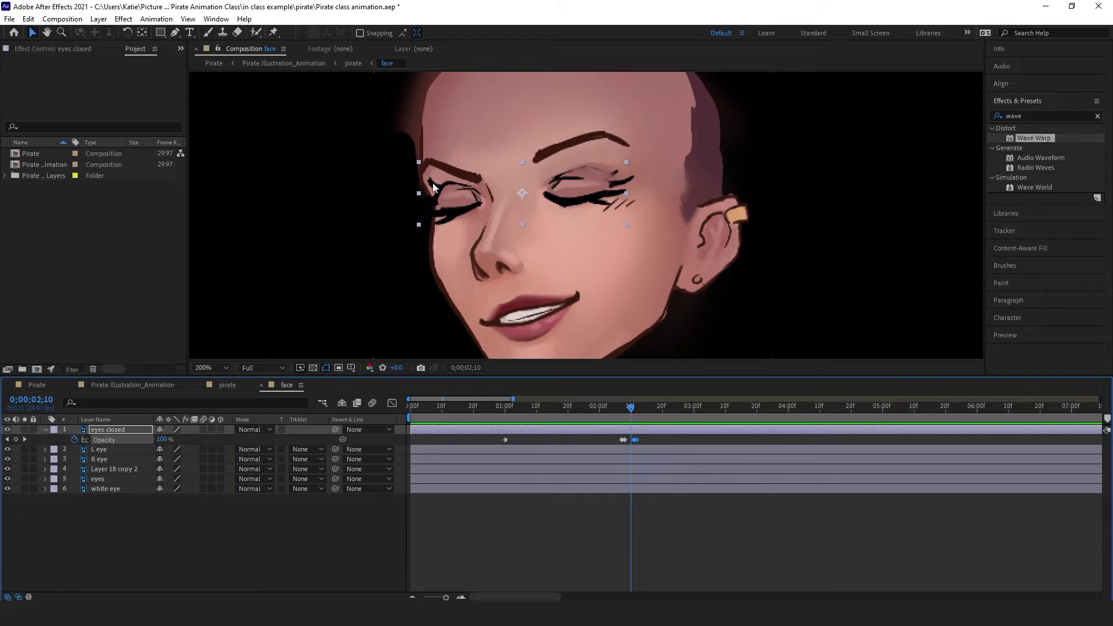
{"action": "left_click", "coordinate": [520, 184]}
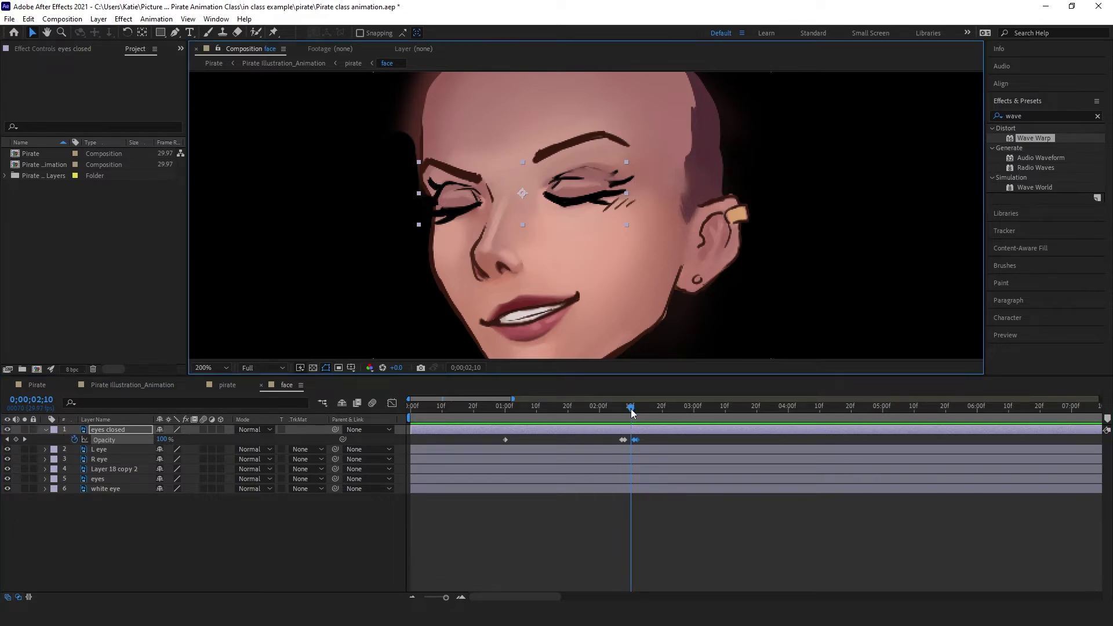
{"action": "left_click_drag", "start_coordinate": [631, 412], "coordinate": [624, 411]}
Step: Start opacity keyframes at 100% on the L eye and R eye layers at 0;00;01;00
{"action": "left_click", "coordinate": [125, 450]}
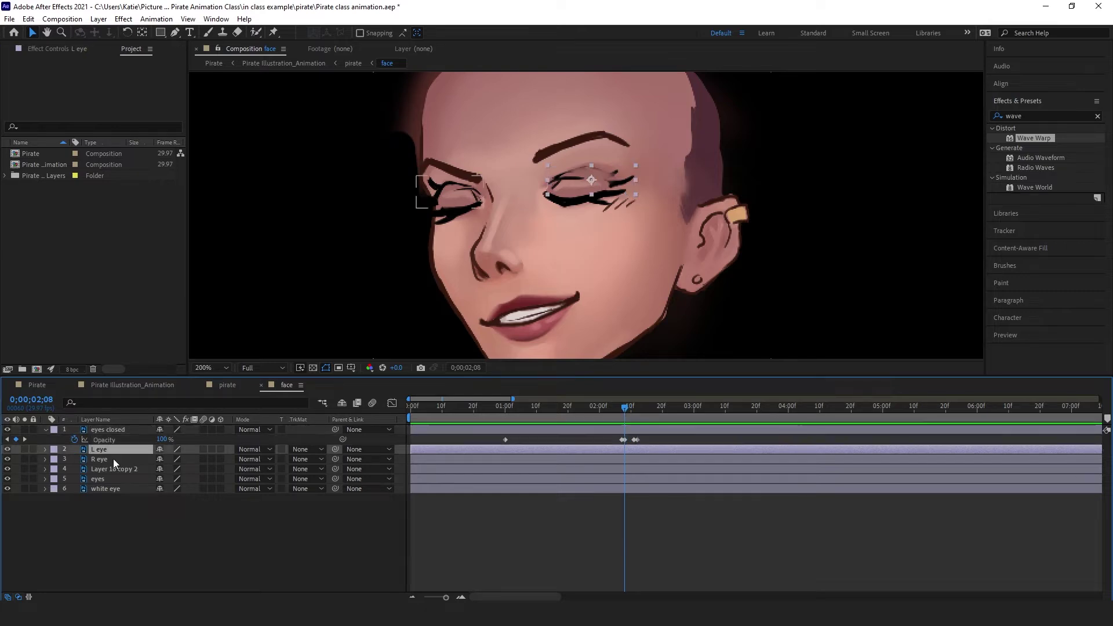
{"action": "left_click", "coordinate": [106, 461]}
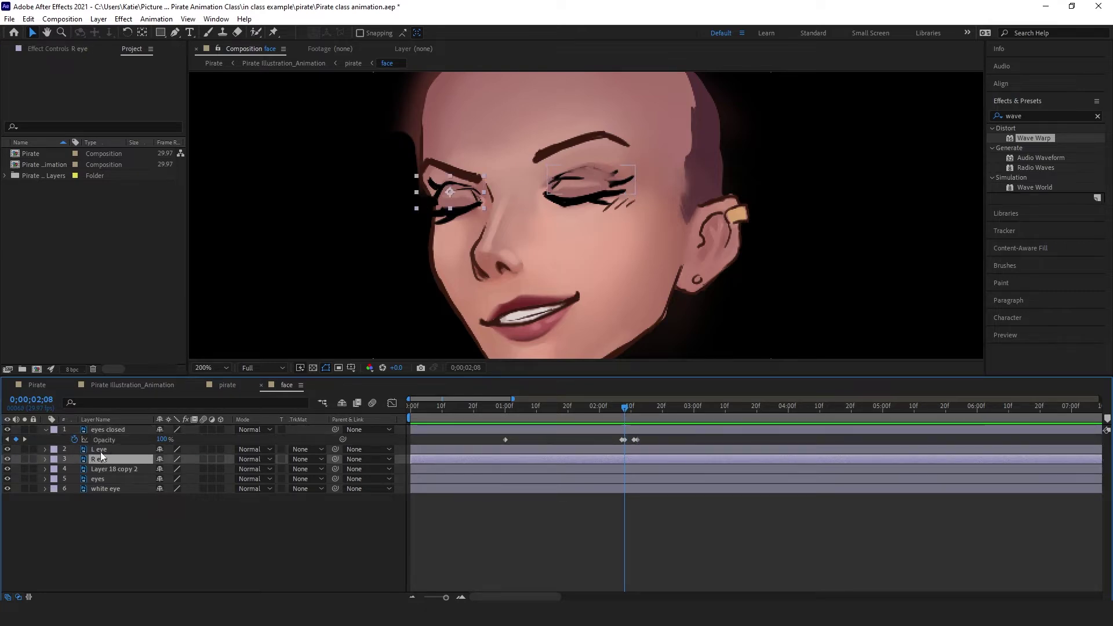
{"action": "left_click", "coordinate": [103, 451], "text": "shift"}
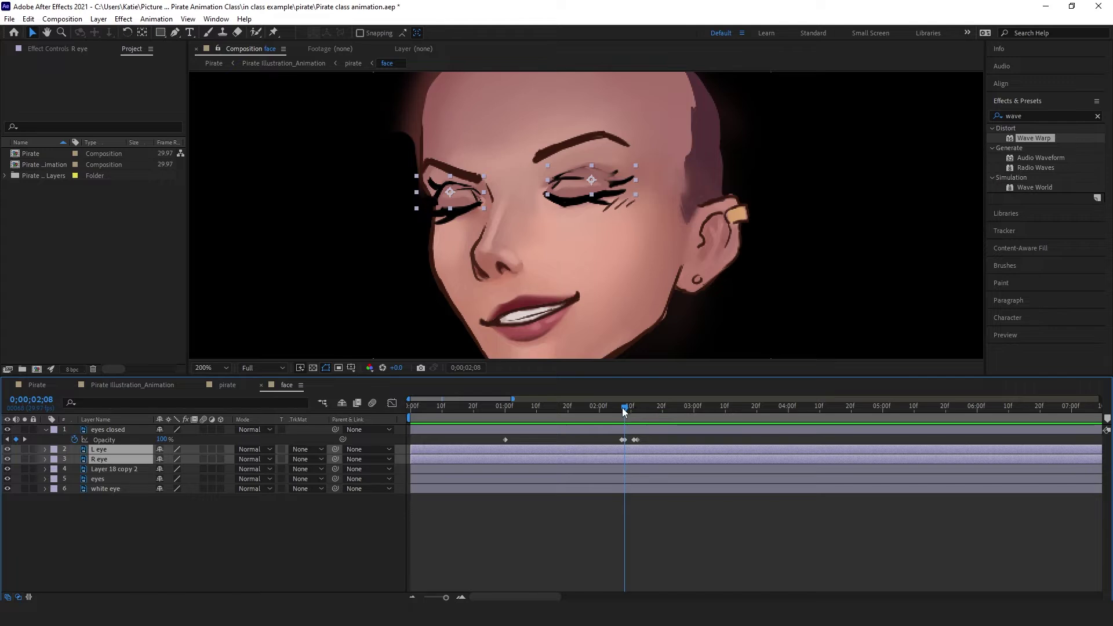
{"action": "key", "text": "equal"}
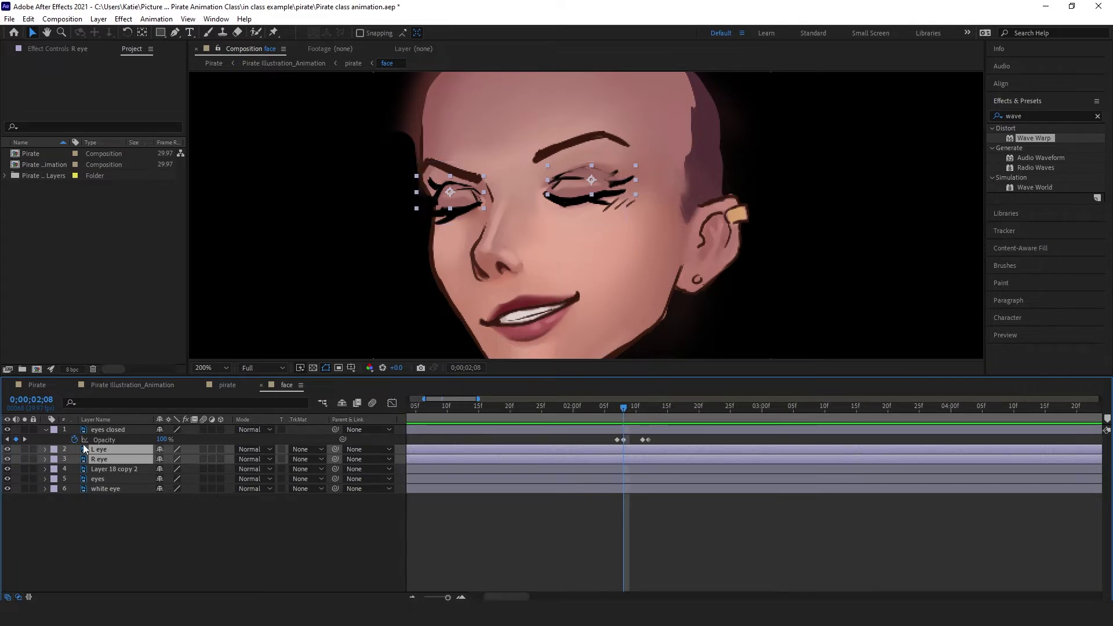
{"action": "key", "text": "t"}
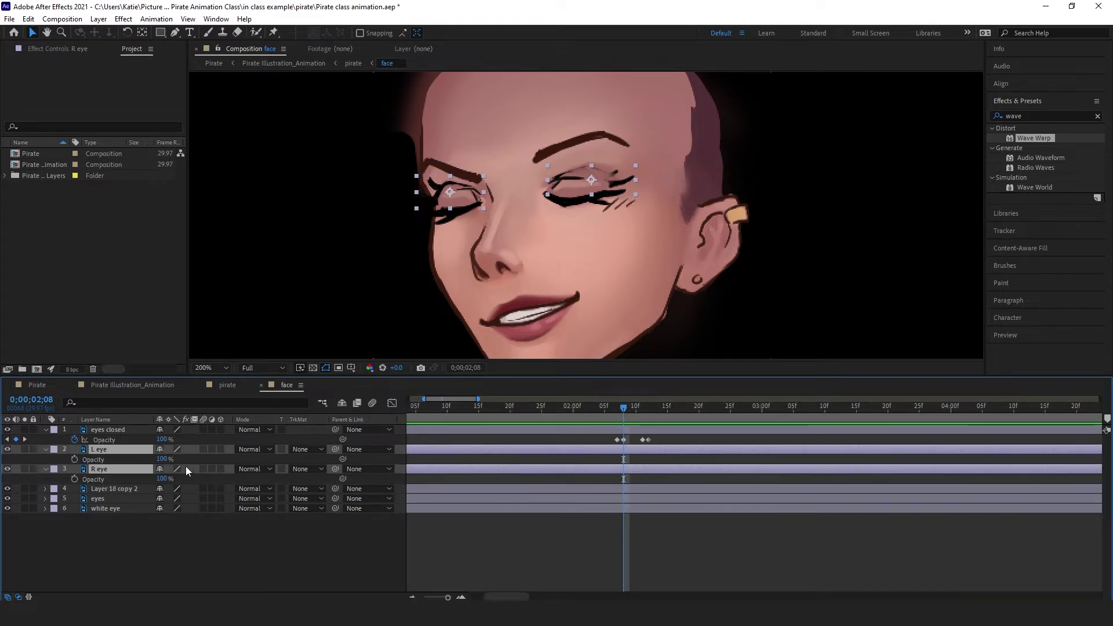
{"action": "key", "text": "minus"}
{"action": "left_click_drag", "start_coordinate": [548, 408], "coordinate": [479, 406]}
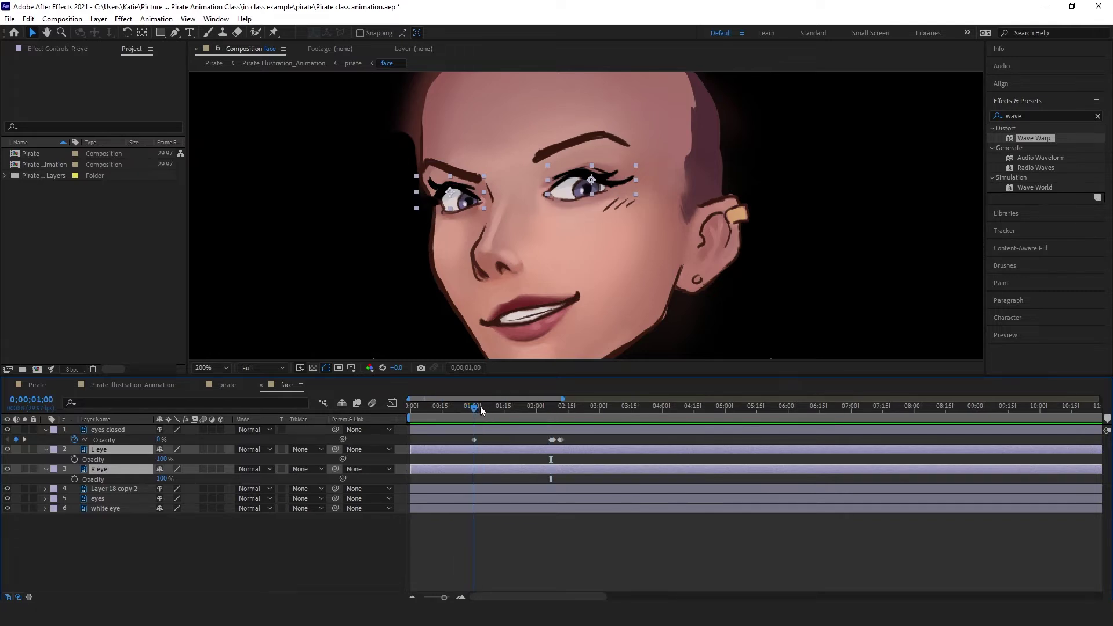
{"action": "left_click", "coordinate": [75, 461]}
{"action": "left_click", "coordinate": [75, 479]}
{"action": "left_click", "coordinate": [81, 477]}
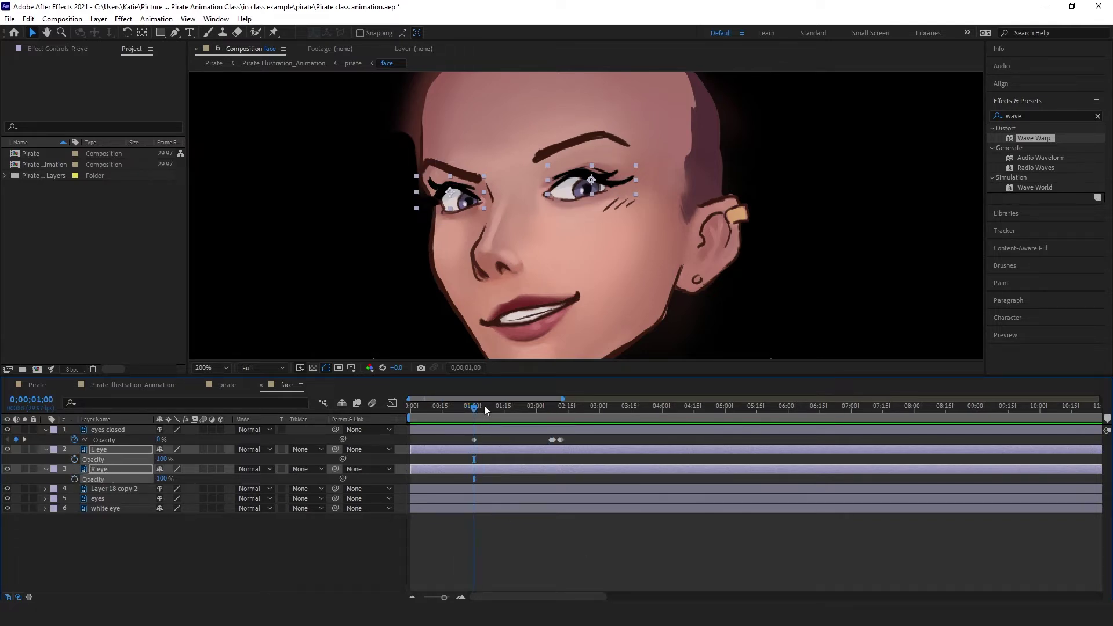
Step: Add 100% opacity keyframes to the L eye and R eye layers at 0;00;02;07
{"action": "key", "text": "equal"}
{"action": "left_click_drag", "start_coordinate": [492, 411], "coordinate": [652, 425]}
{"action": "key", "text": "equal"}
{"action": "key", "text": "equal"}
{"action": "key", "text": "equal"}
{"action": "key", "text": "equal"}
{"action": "key", "text": "equal"}
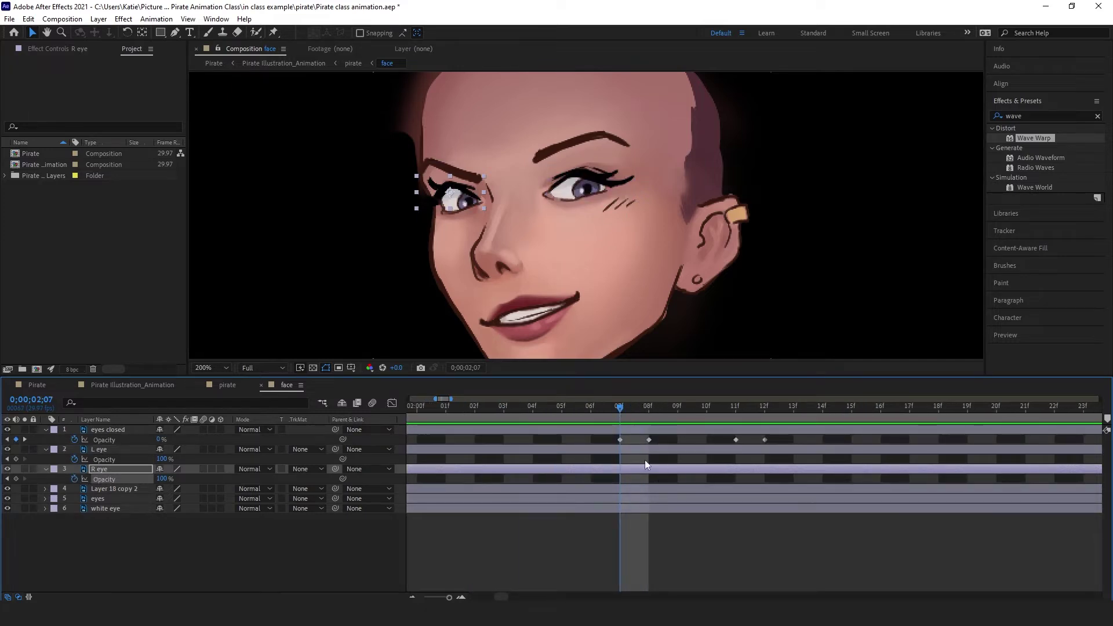
{"action": "left_click", "coordinate": [16, 459]}
{"action": "left_click", "coordinate": [15, 479]}
Step: Keyframe the L eye and R eye layers' opacity at 0% at 0;00;02;08
{"action": "left_click", "coordinate": [640, 410]}
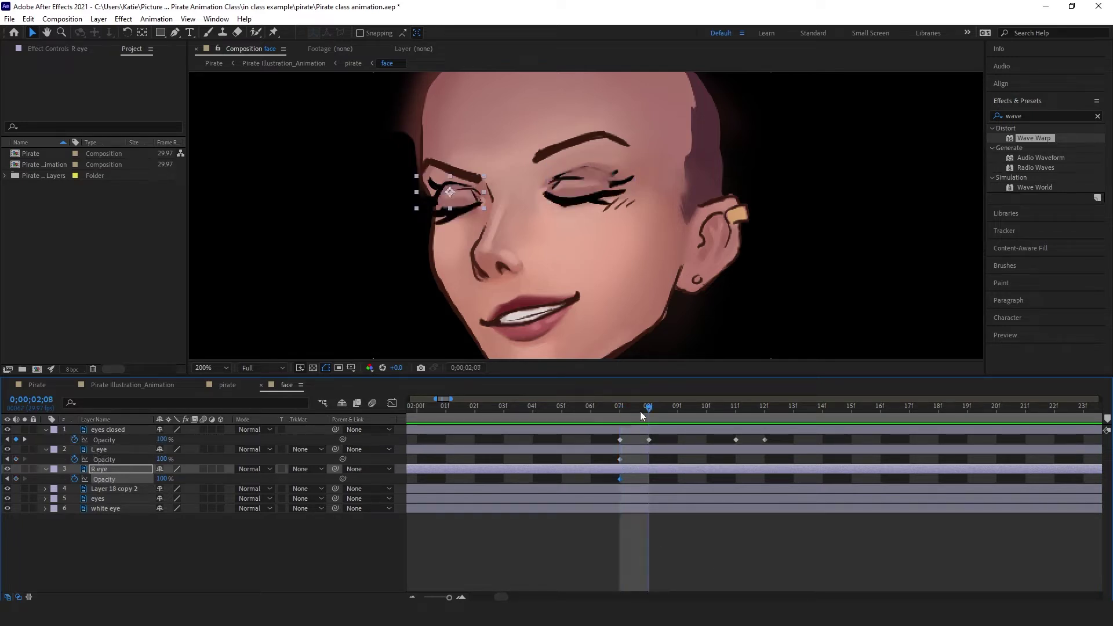
{"action": "left_click", "coordinate": [163, 459]}
{"action": "type", "text": "0"}
{"action": "key", "text": "Return"}
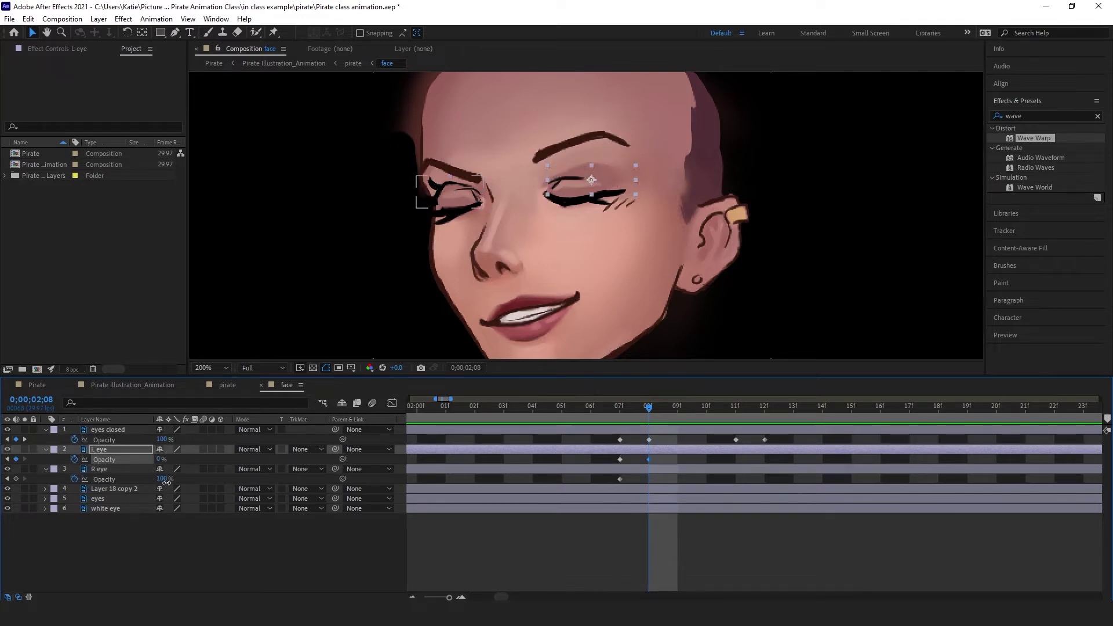
{"action": "type", "text": "0"}
{"action": "key", "text": "Return"}
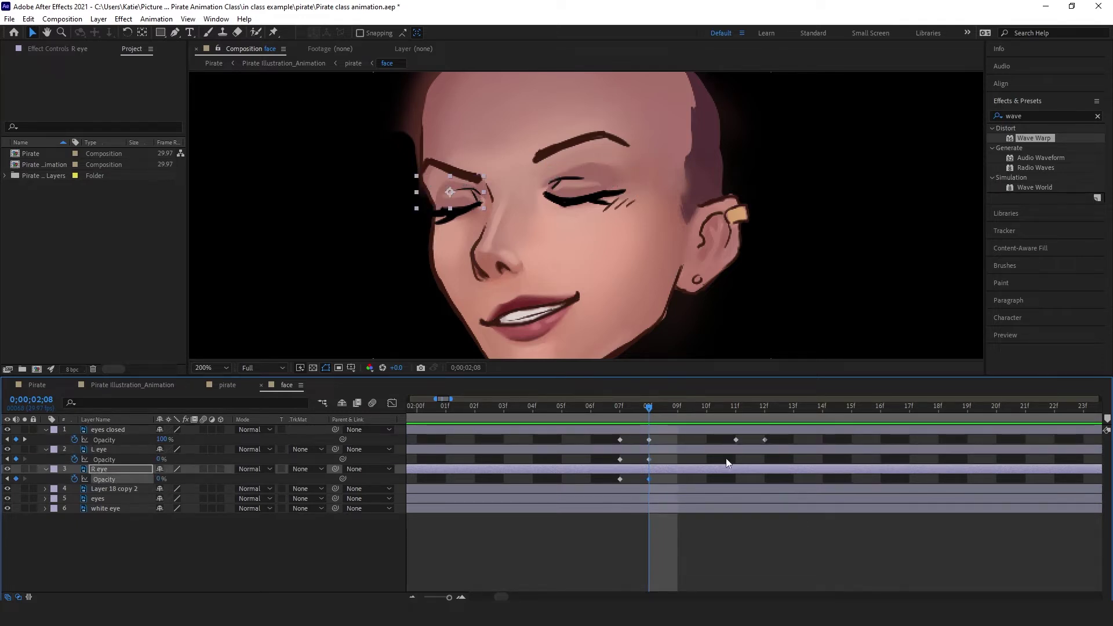
Step: Add 0% opacity keyframes to the L eye and R eye layers at 0;00;02;11
{"action": "left_click_drag", "start_coordinate": [648, 405], "coordinate": [736, 407]}
{"action": "left_click", "coordinate": [713, 523]}
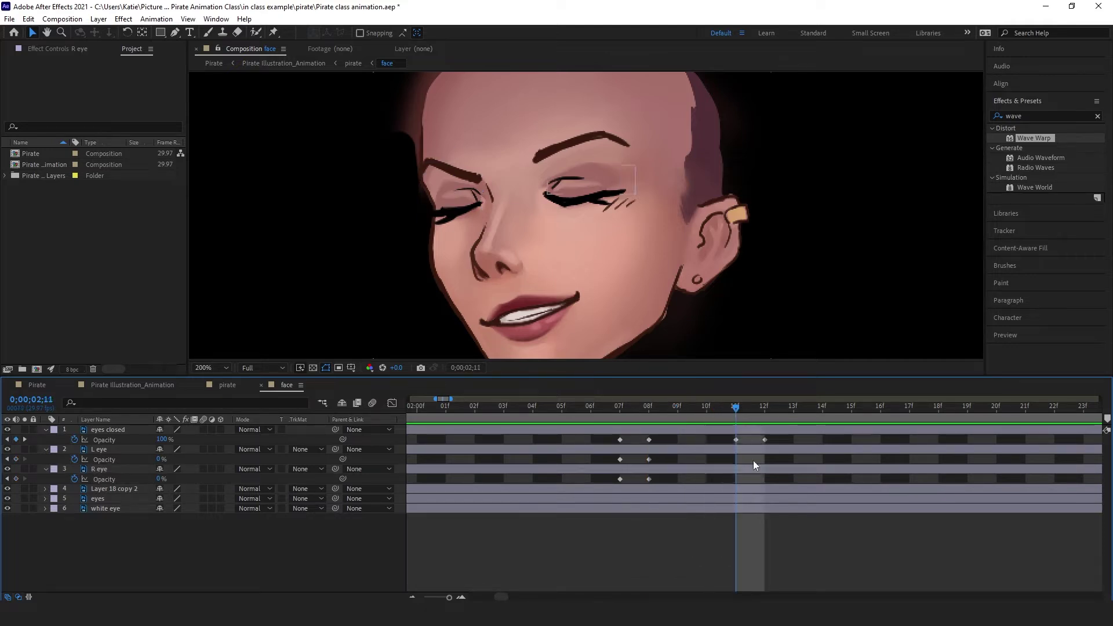
{"action": "left_click", "coordinate": [15, 459]}
{"action": "left_click", "coordinate": [16, 479]}
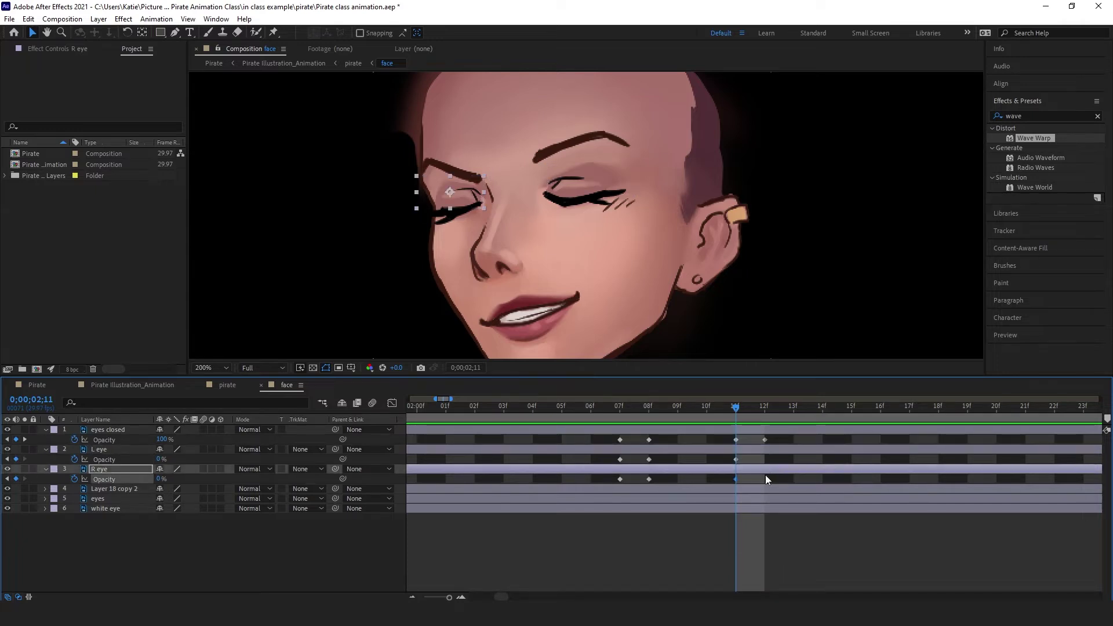
Step: Keyframe the L eye and R eye layers' opacity back to 100% at 0;00;02;12
{"action": "left_click_drag", "start_coordinate": [738, 411], "coordinate": [757, 409]}
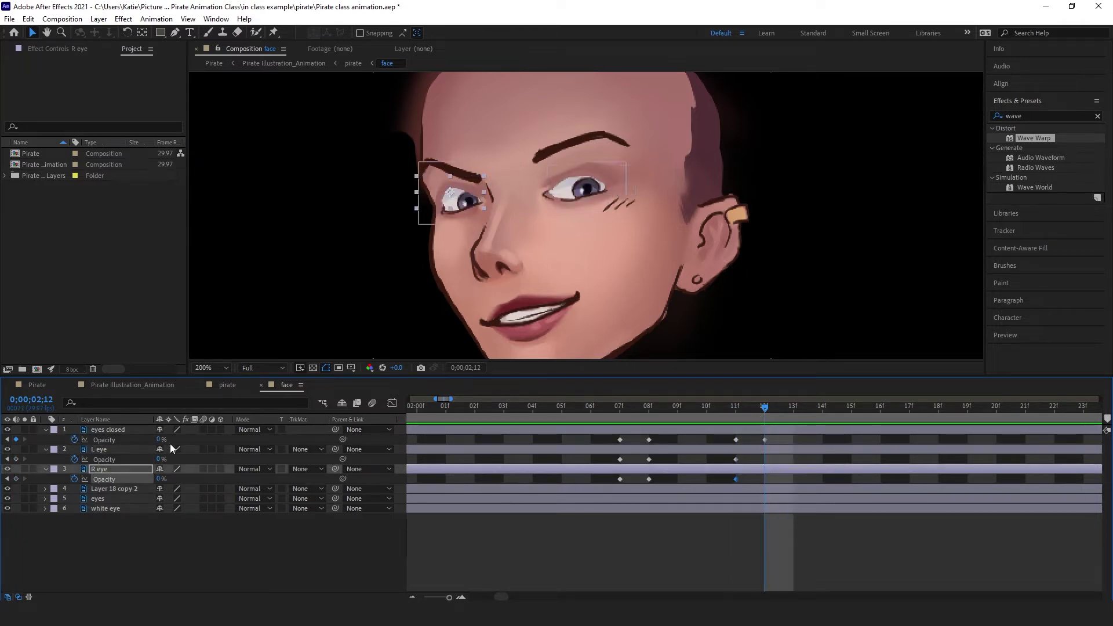
{"action": "left_click", "coordinate": [162, 459]}
{"action": "type", "text": "100"}
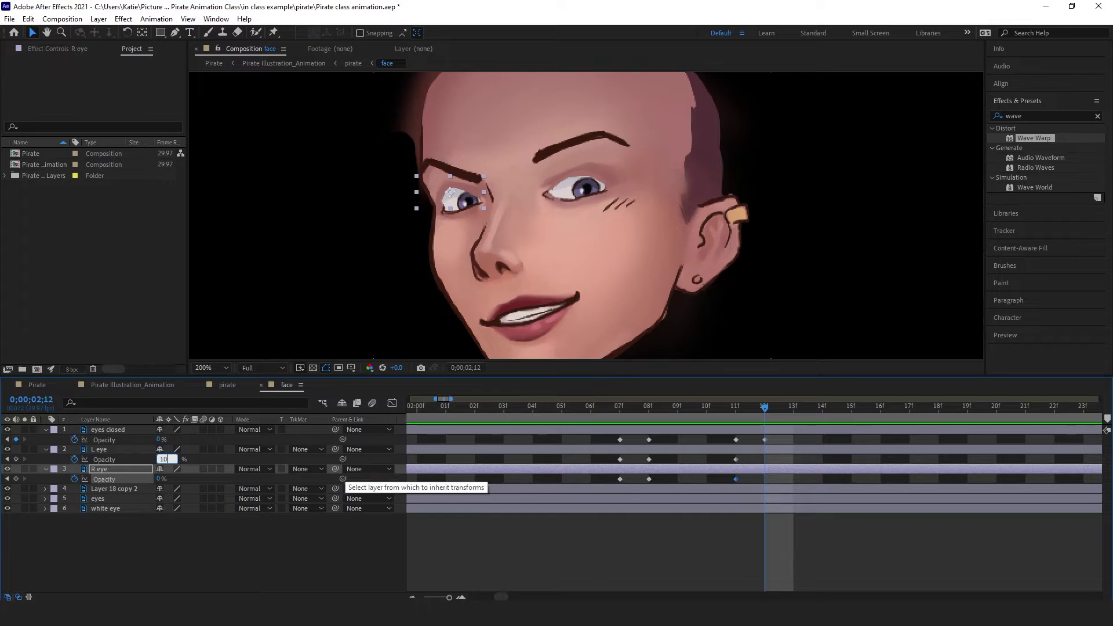
{"action": "key", "text": "Return"}
{"action": "left_click", "coordinate": [162, 479]}
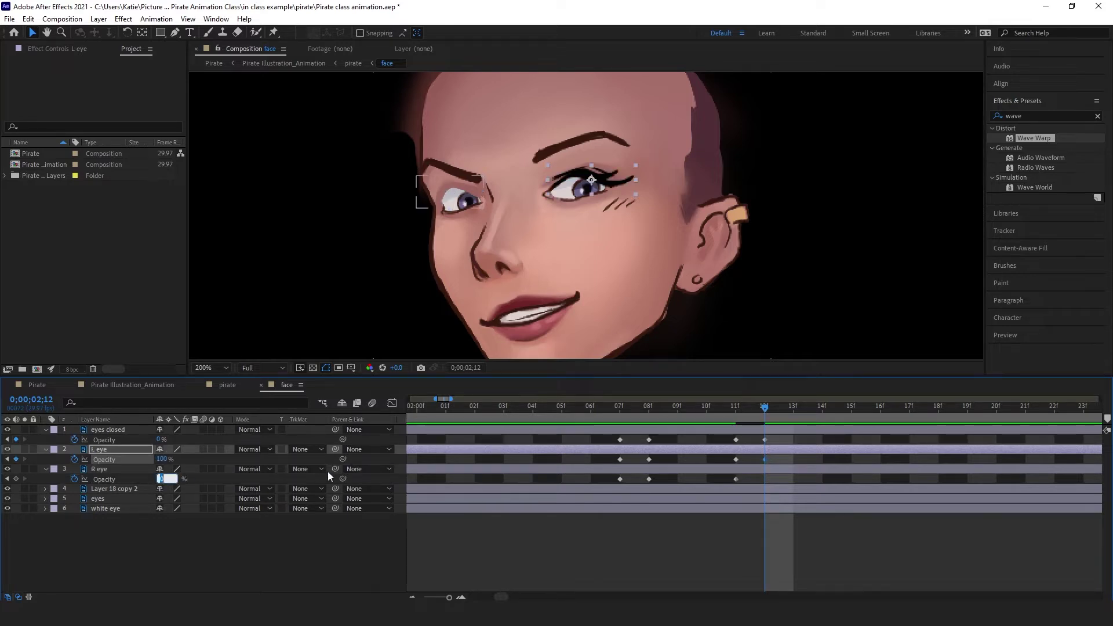
{"action": "type", "text": "100"}
{"action": "key", "text": "Return"}
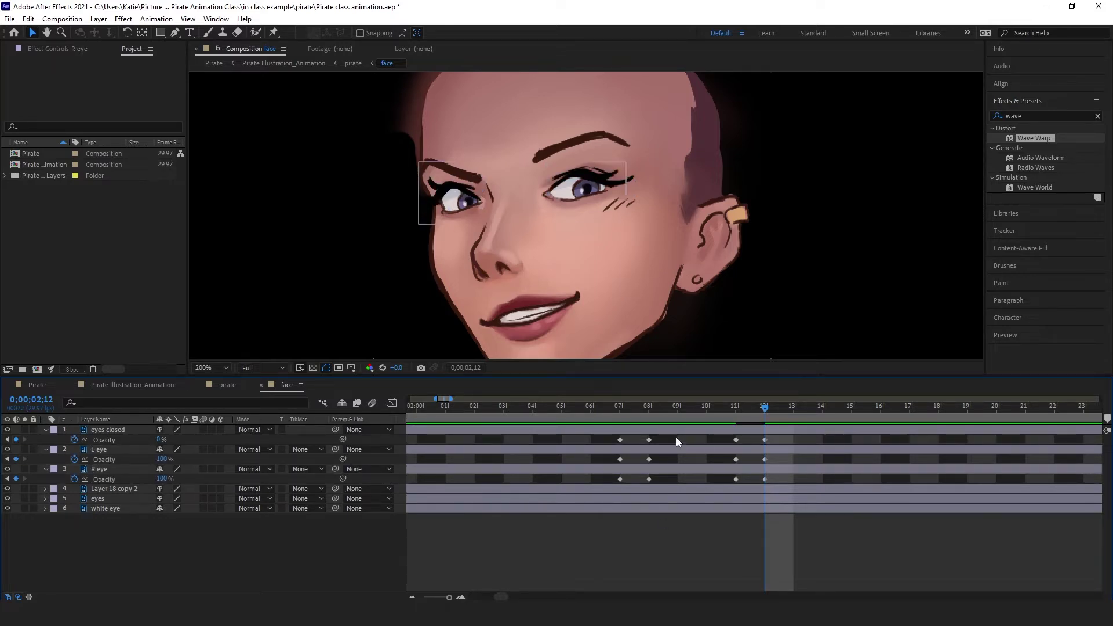
Step: Play back the eye blink around 0;00;02;07 several times to check its timing and the look of the eyes
{"action": "mouse_move", "coordinate": [623, 406]}
{"action": "left_mouse_down"}
{"action": "mouse_move", "coordinate": [637, 408]}
{"action": "mouse_move", "coordinate": [620, 409]}
{"action": "left_mouse_up"}
{"action": "scroll", "coordinate": [514, 488], "scroll_direction": "down", "scroll_amount": 3}
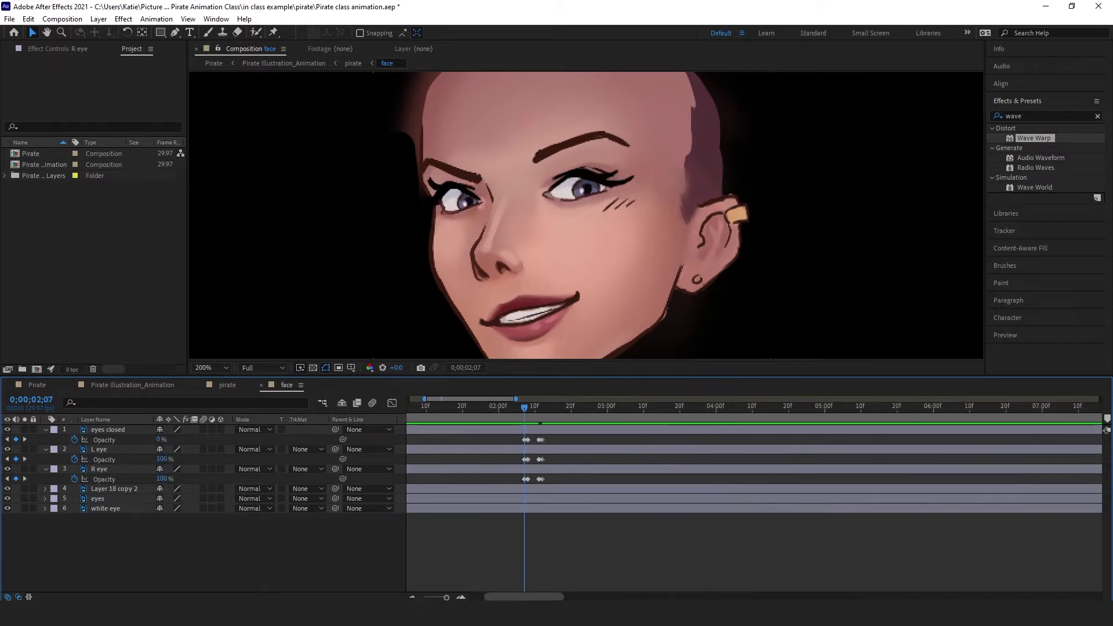
{"action": "left_click_drag", "start_coordinate": [522, 596], "coordinate": [504, 596]}
{"action": "left_click_drag", "start_coordinate": [524, 406], "coordinate": [635, 413]}
{"action": "key", "text": "space"}
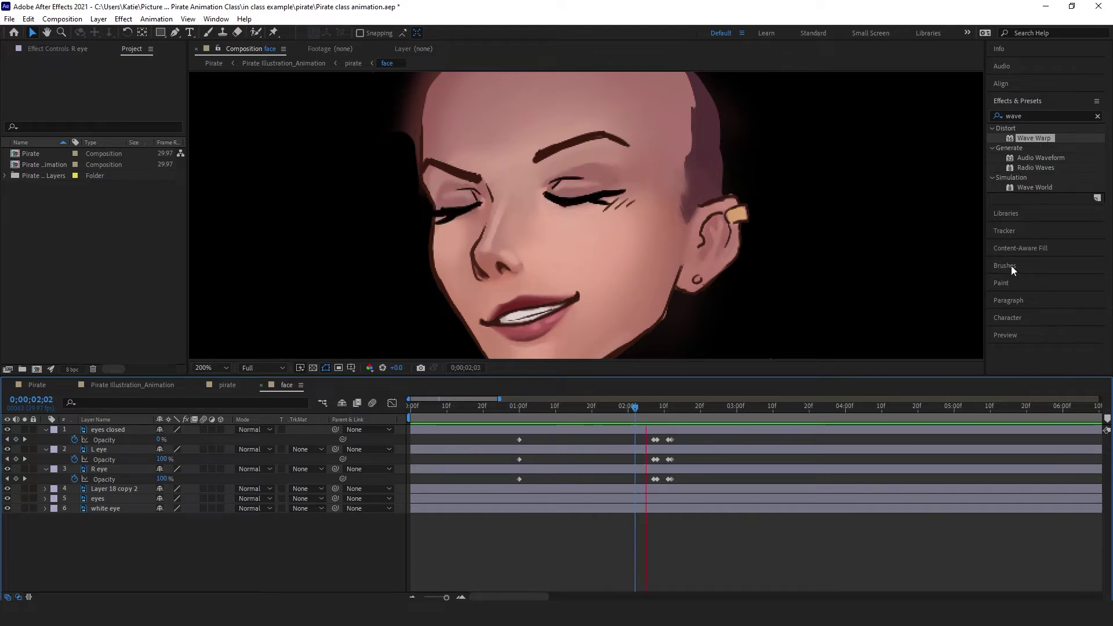
{"action": "key", "text": "space"}
{"action": "left_click_drag", "start_coordinate": [625, 410], "coordinate": [590, 415]}
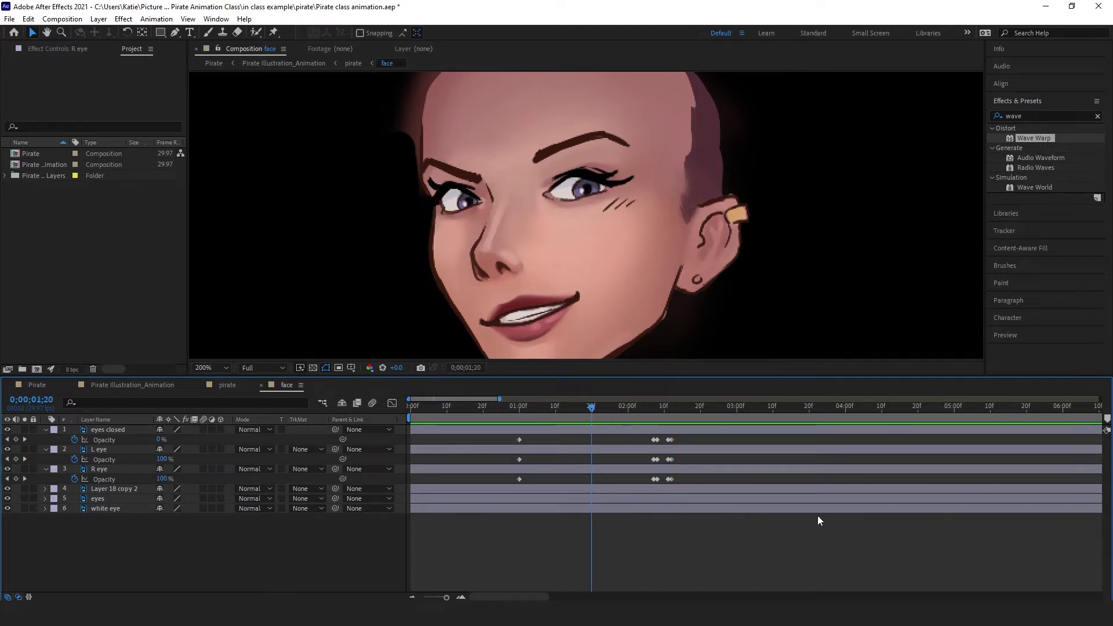
{"action": "key", "text": "space"}
{"action": "scroll", "coordinate": [542, 324], "scroll_direction": "down", "scroll_amount": 1}
{"action": "scroll", "coordinate": [516, 280], "scroll_direction": "up", "scroll_amount": 1}
{"action": "left_click_drag", "start_coordinate": [591, 259], "coordinate": [573, 241]}
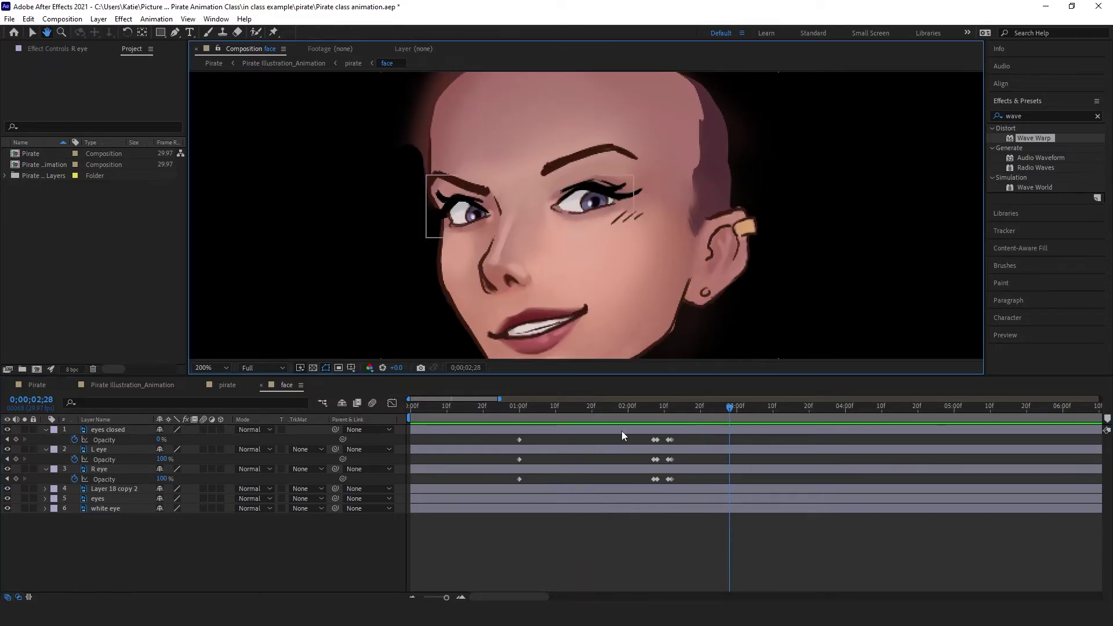
{"action": "key", "text": "v"}
{"action": "left_click", "coordinate": [612, 411]}
{"action": "key", "text": "space"}
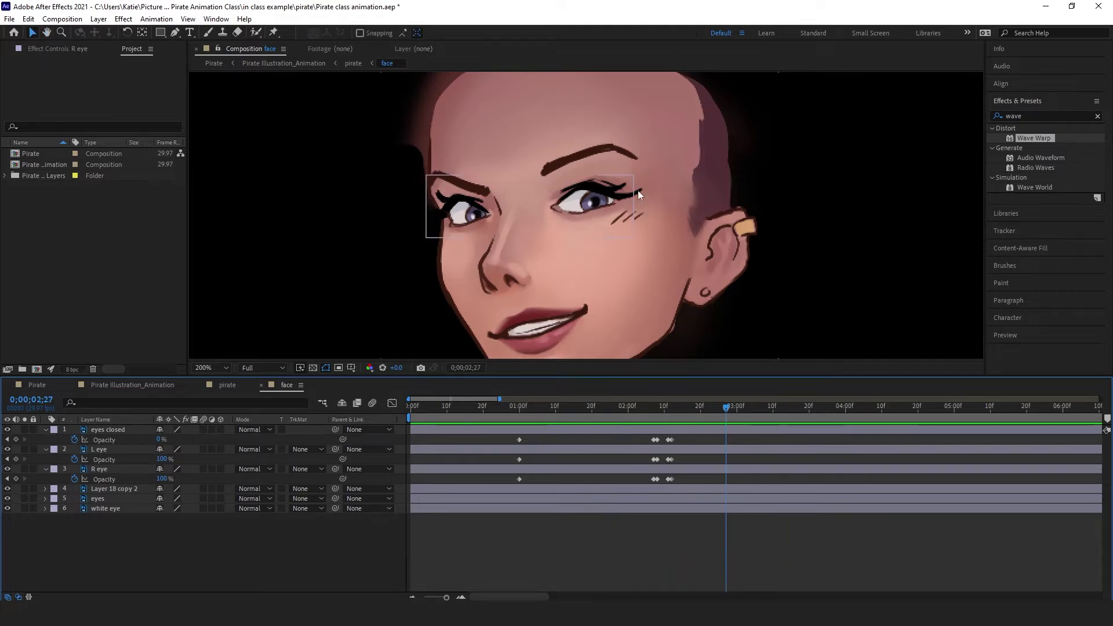
{"action": "left_click", "coordinate": [624, 408]}
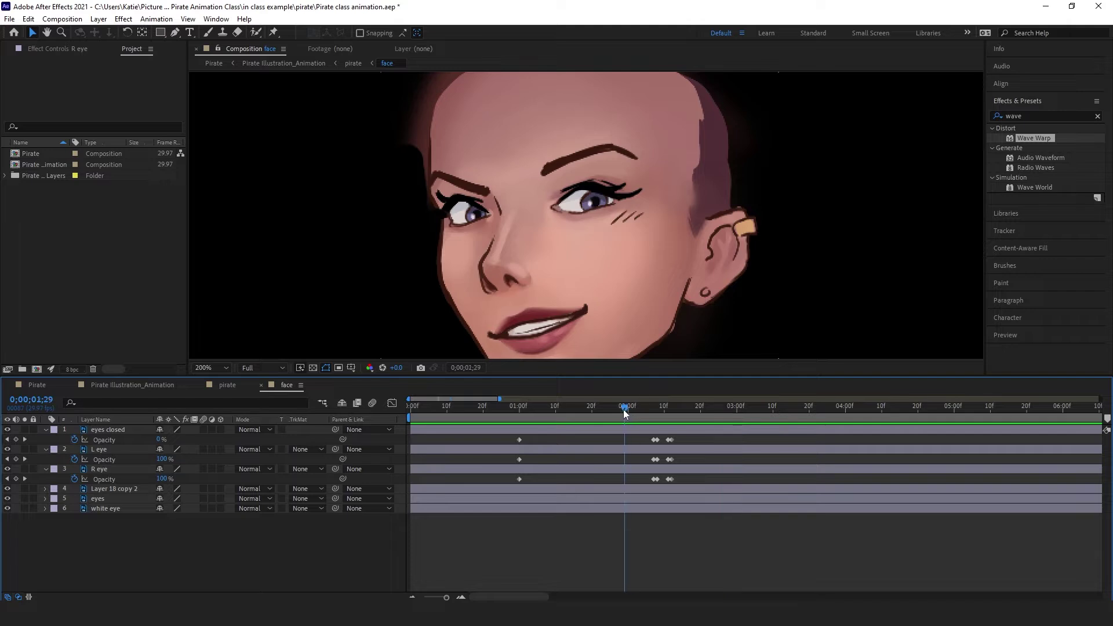
Step: Show only the Position property of the L eye and R eye layers
{"action": "left_click_drag", "start_coordinate": [624, 410], "coordinate": [649, 415]}
{"action": "key", "text": "equal"}
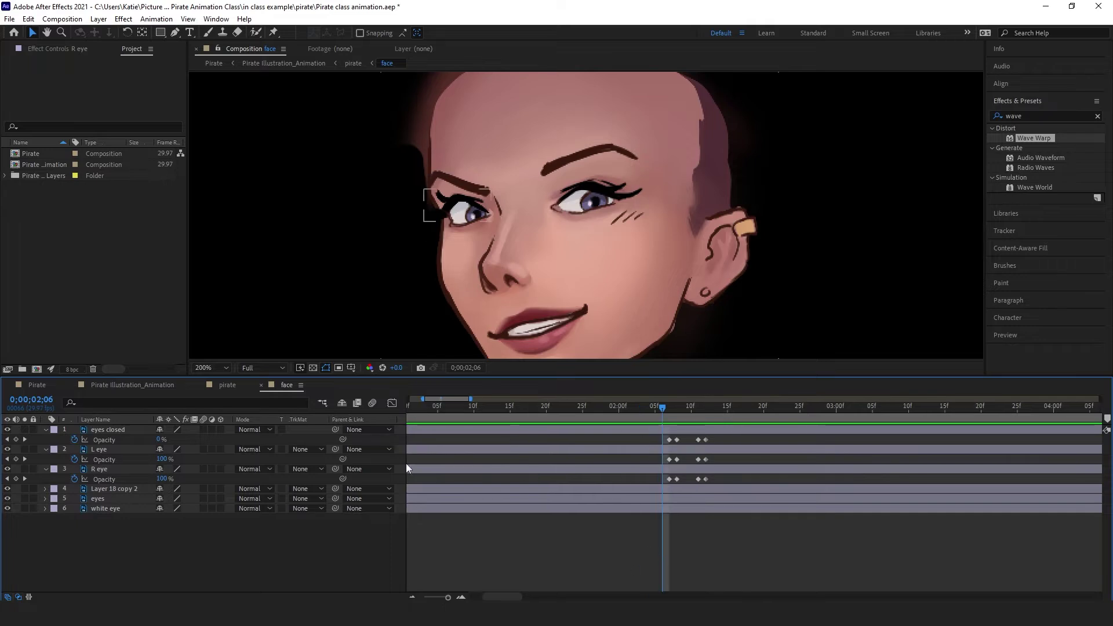
{"action": "left_click", "coordinate": [114, 450]}
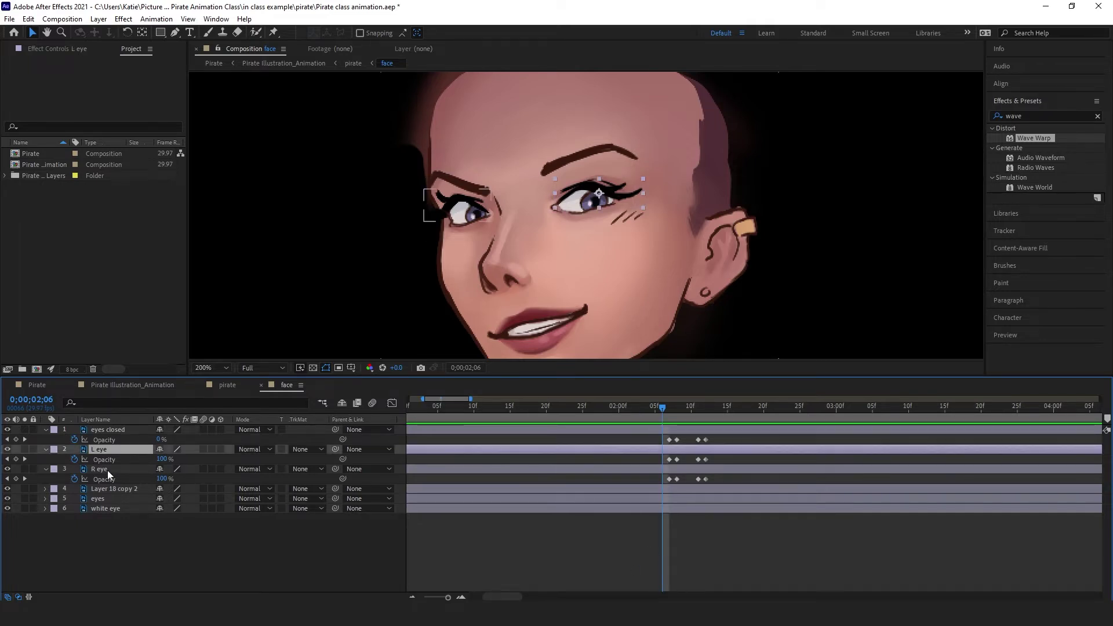
{"action": "left_click", "coordinate": [106, 469], "text": "ctrl"}
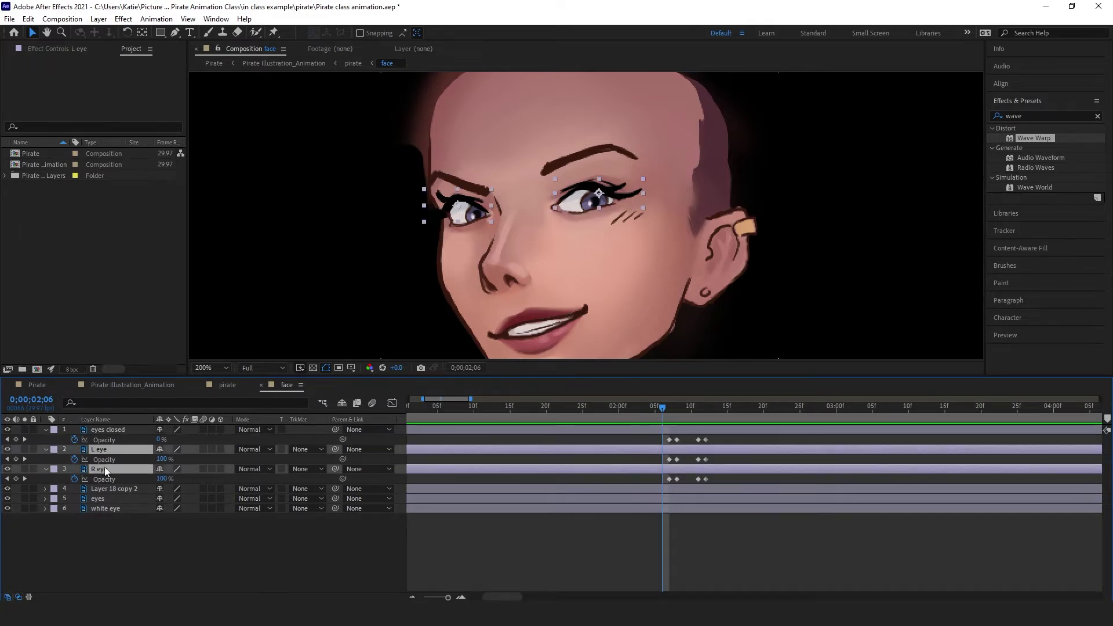
{"action": "key", "text": "p"}
{"action": "left_click", "coordinate": [44, 450]}
{"action": "left_click", "coordinate": [44, 450]}
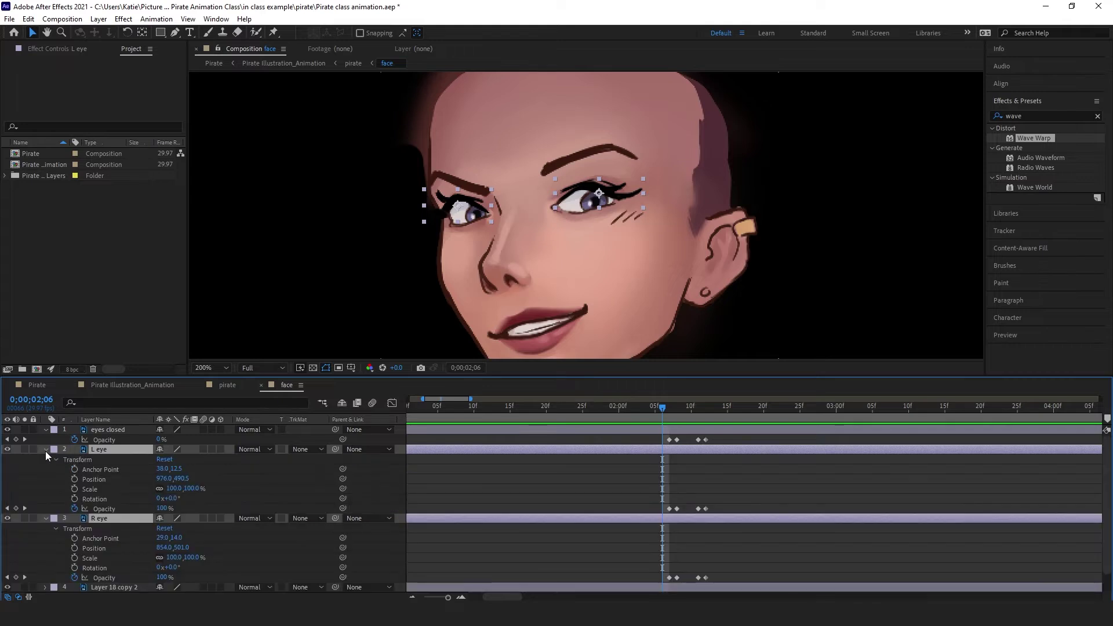
{"action": "left_click", "coordinate": [97, 480]}
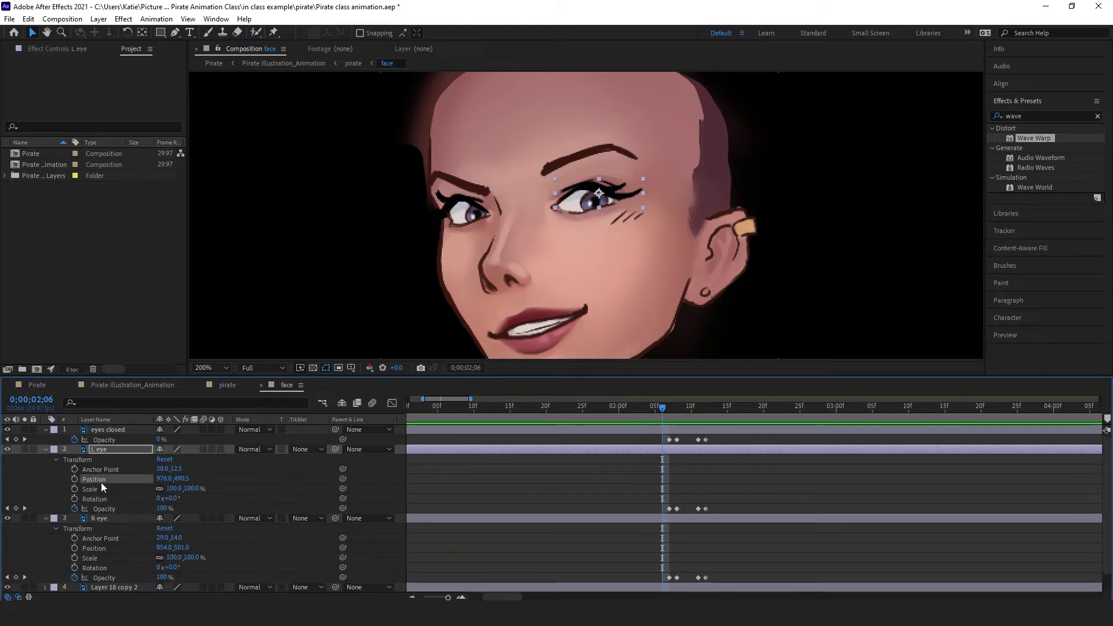
{"action": "left_click", "coordinate": [110, 517], "text": "ctrl"}
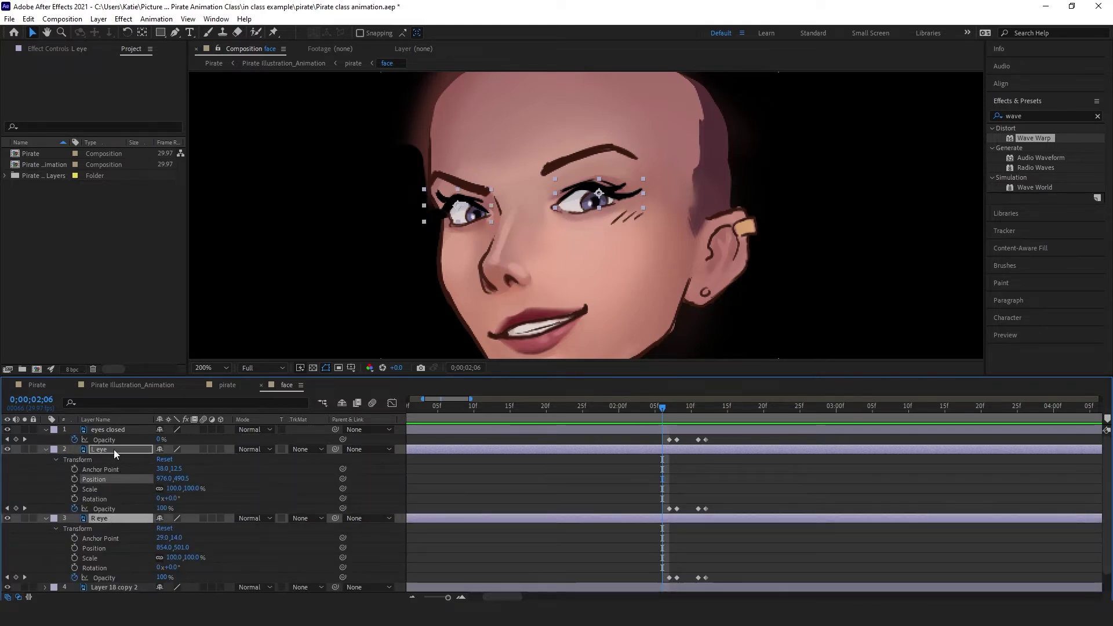
{"action": "key", "text": "t"}
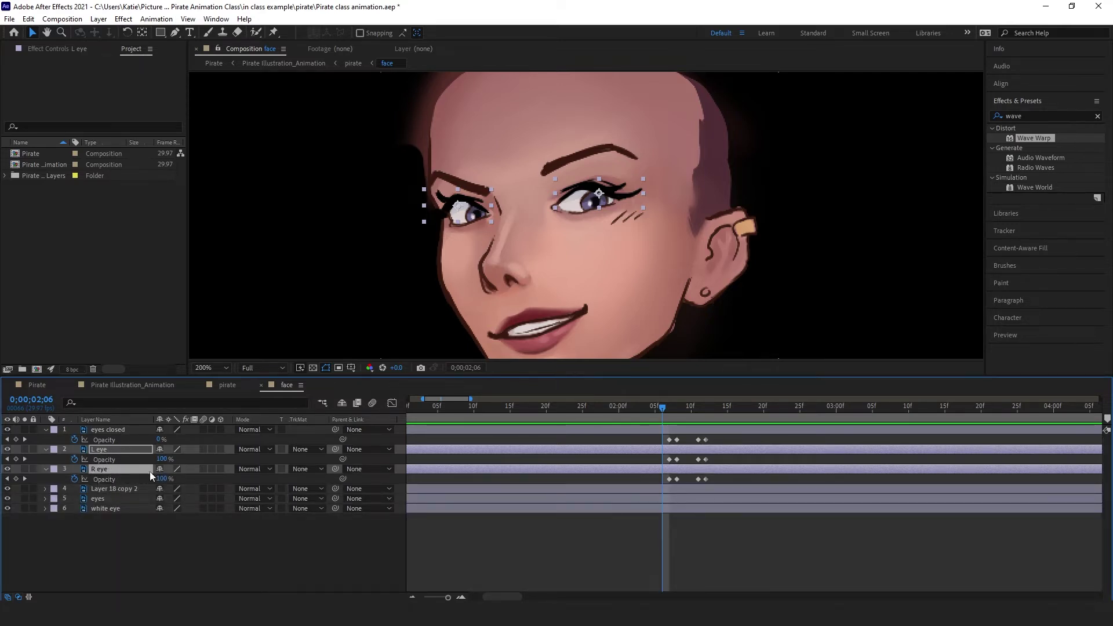
{"action": "key", "text": "p"}
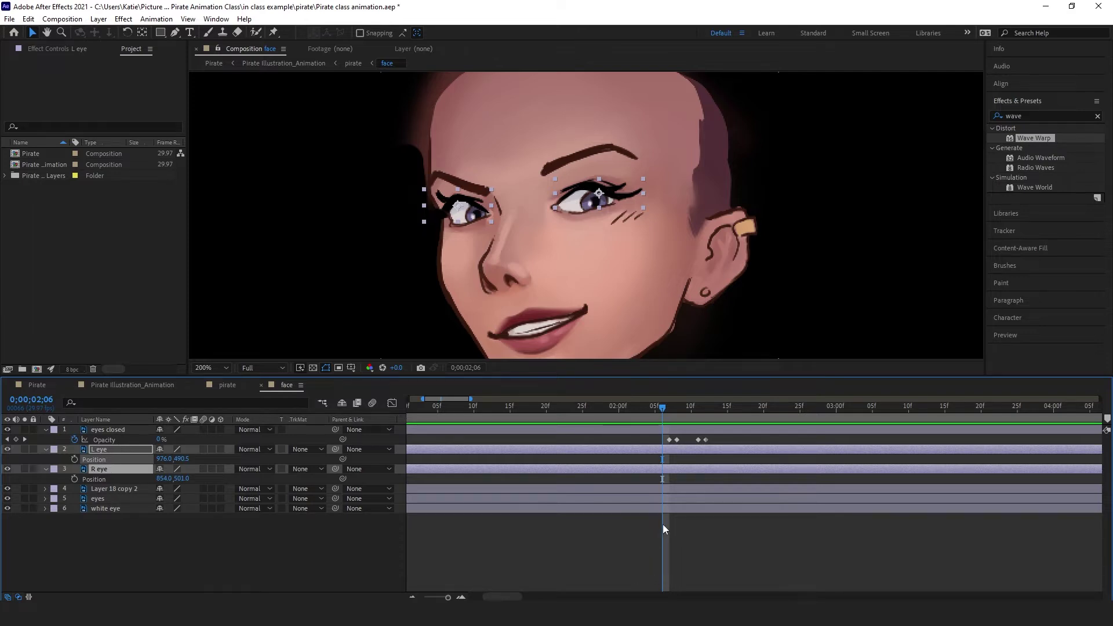
{"action": "left_click", "coordinate": [622, 549]}
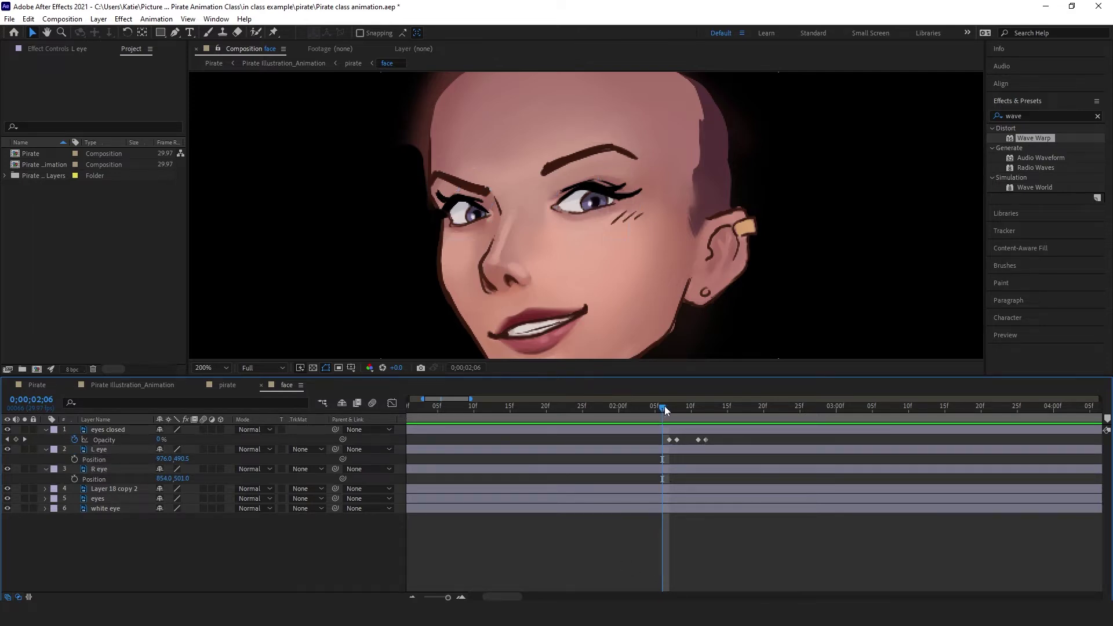
Step: Enable position keyframing for the L eye and R eye layers at 0;00;01;29, just before the blink
{"action": "left_click_drag", "start_coordinate": [664, 406], "coordinate": [631, 411]}
{"action": "key", "text": "minus"}
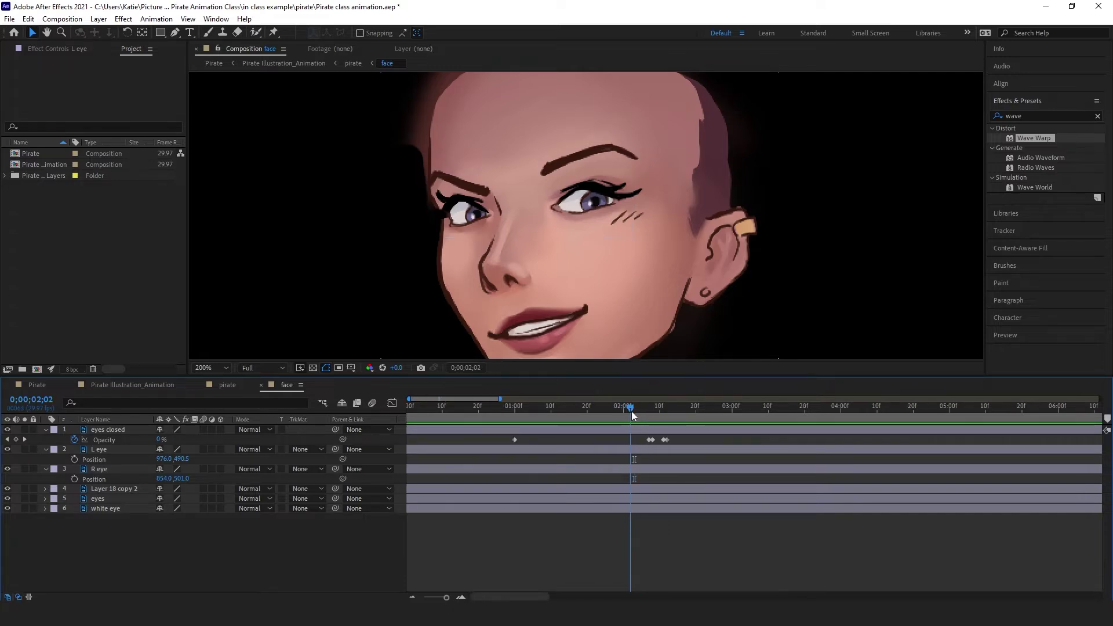
{"action": "key", "text": "equal"}
{"action": "left_click", "coordinate": [659, 443]}
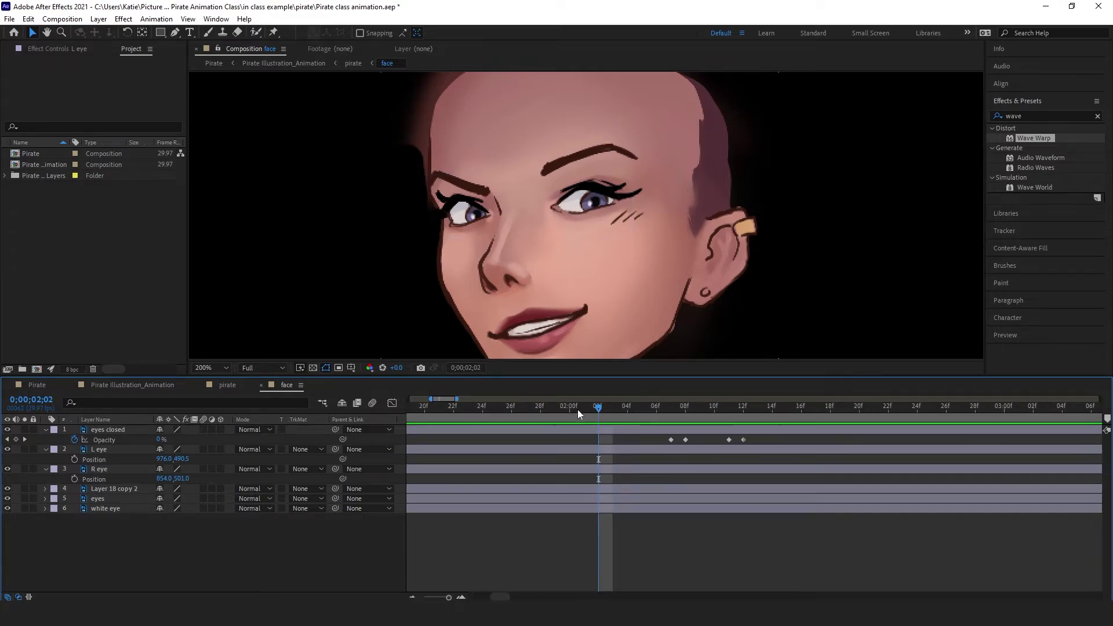
{"action": "left_click_drag", "start_coordinate": [592, 410], "coordinate": [555, 416]}
{"action": "left_click", "coordinate": [555, 430]}
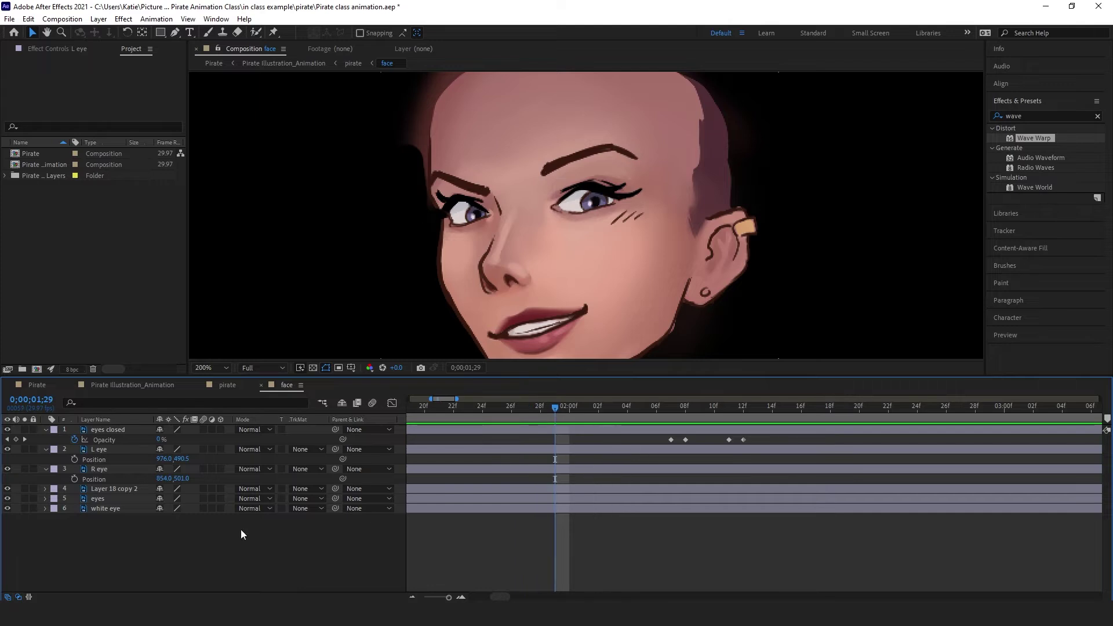
{"action": "left_click", "coordinate": [74, 459]}
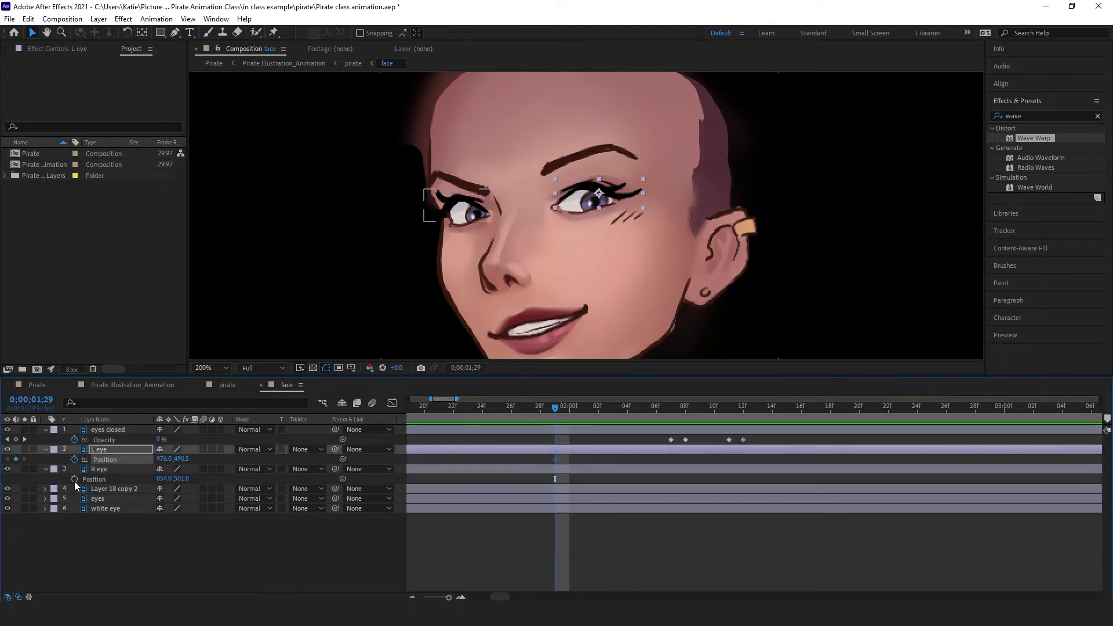
{"action": "left_click", "coordinate": [75, 478]}
Step: Add position keyframes with the unchanged values to the L eye and R eye layers at 0;00;01;00
{"action": "left_click_drag", "start_coordinate": [555, 406], "coordinate": [638, 429]}
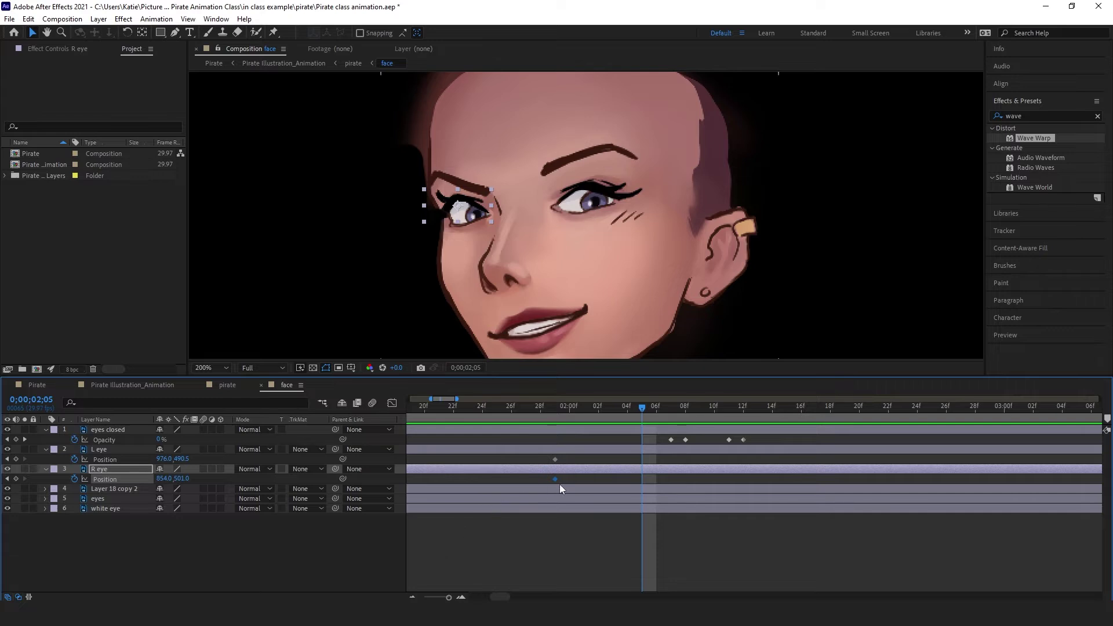
{"action": "scroll", "coordinate": [562, 498], "scroll_direction": "down", "scroll_amount": 4}
{"action": "scroll", "coordinate": [533, 551], "scroll_direction": "left", "scroll_amount": 3}
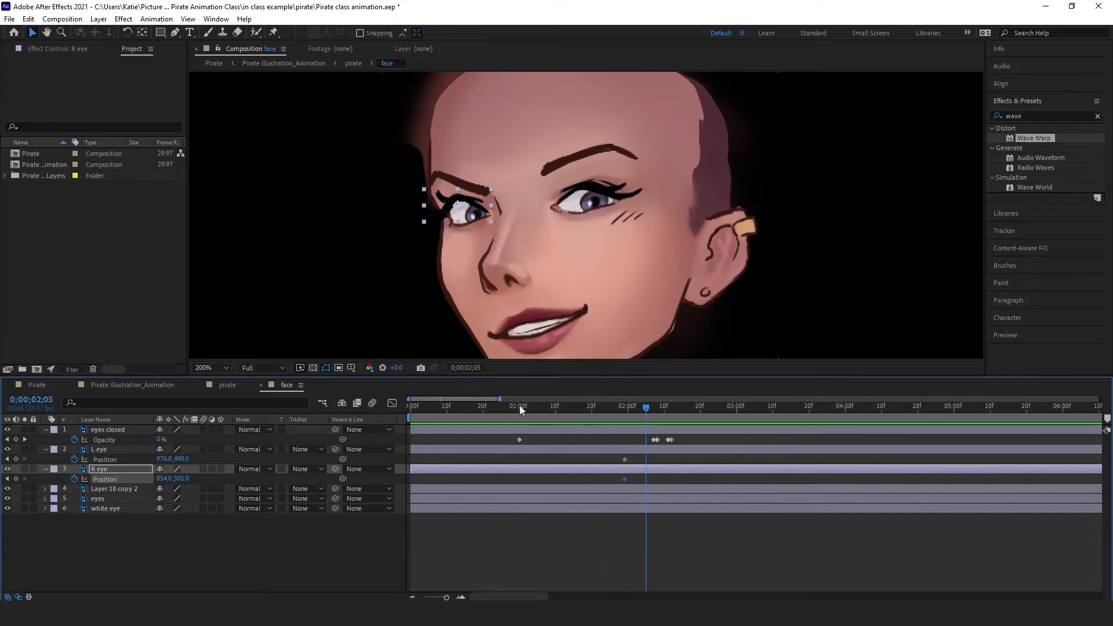
{"action": "left_click", "coordinate": [519, 405]}
{"action": "left_click", "coordinate": [16, 459]}
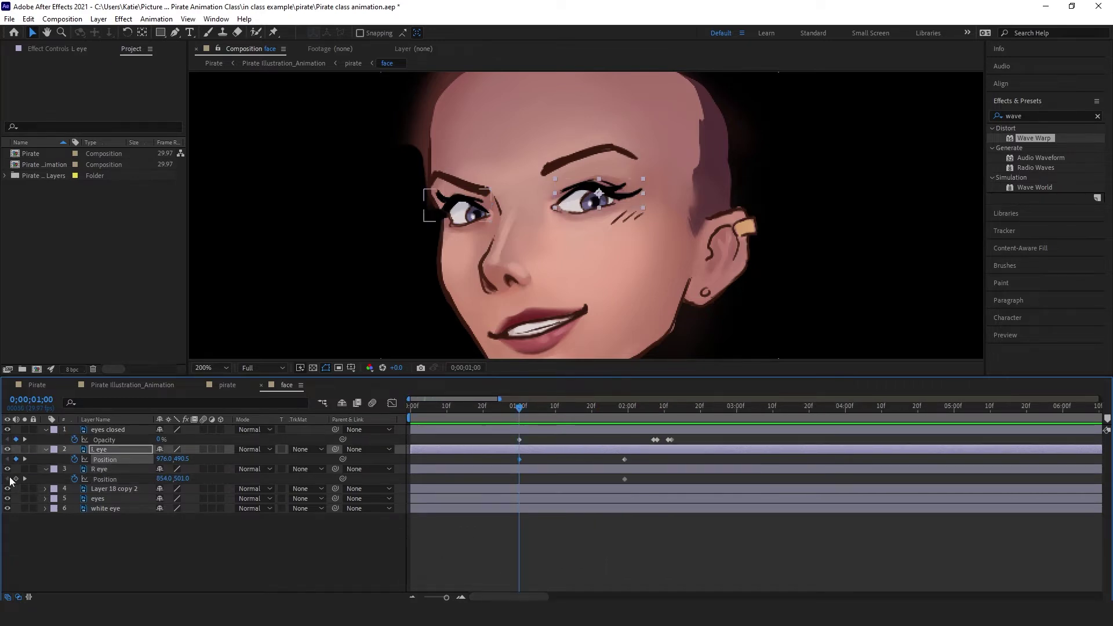
{"action": "left_click", "coordinate": [16, 479]}
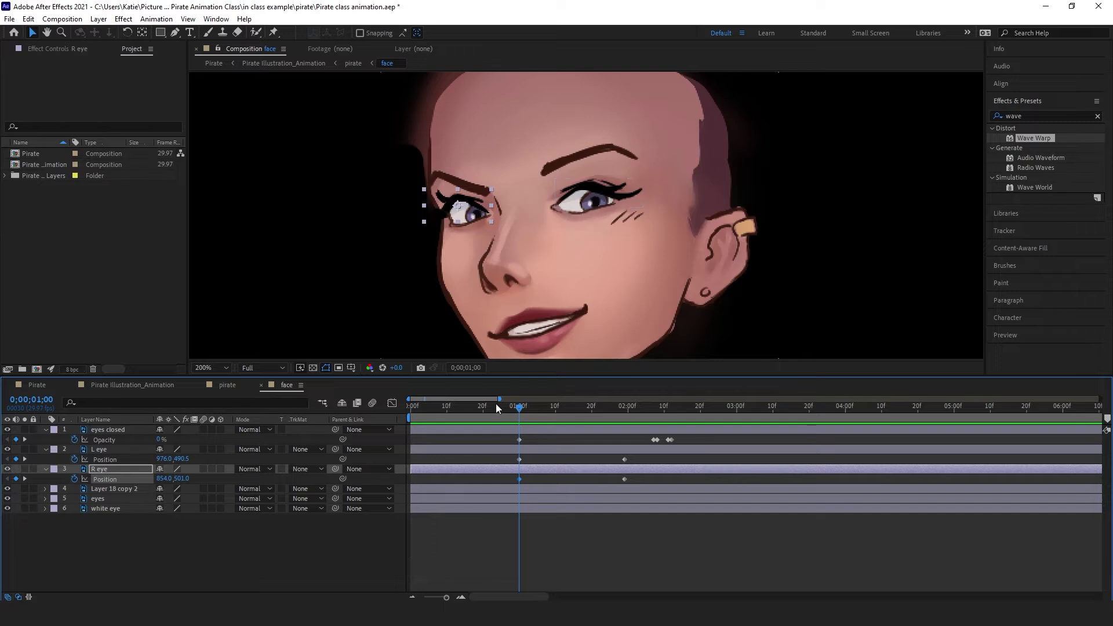
Step: At 0;00;02;06, nudge both eye layers down together, keyframing L eye at 976.0, 493.0 and R eye at 854.0, 503.5
{"action": "left_click_drag", "start_coordinate": [614, 409], "coordinate": [628, 418]}
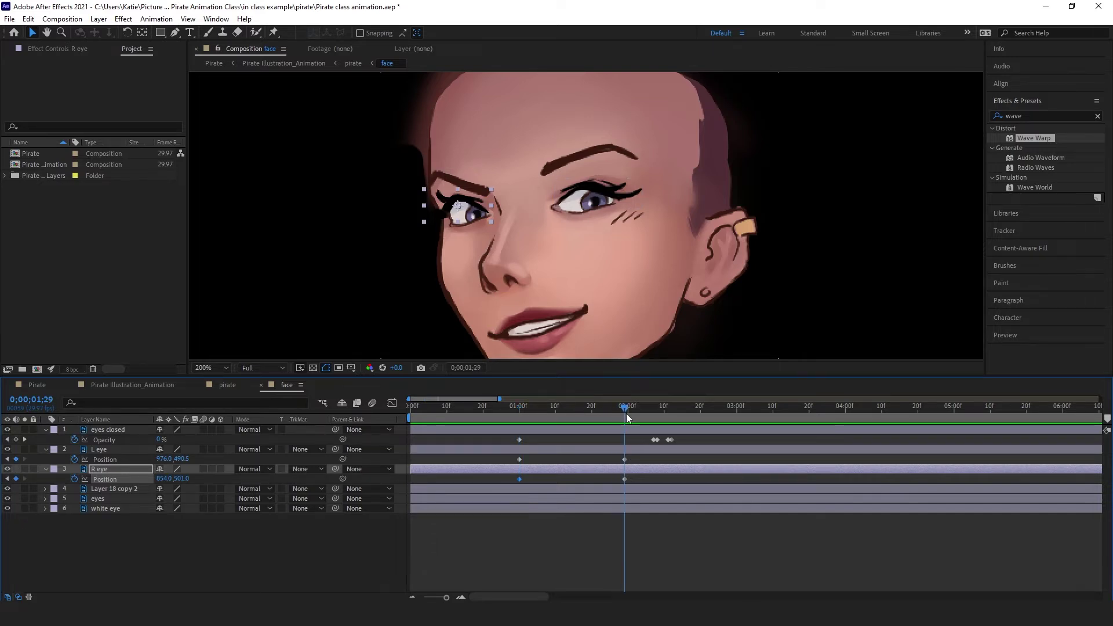
{"action": "scroll", "coordinate": [657, 457], "scroll_direction": "up", "scroll_amount": 5}
{"action": "left_click_drag", "start_coordinate": [523, 404], "coordinate": [624, 415]}
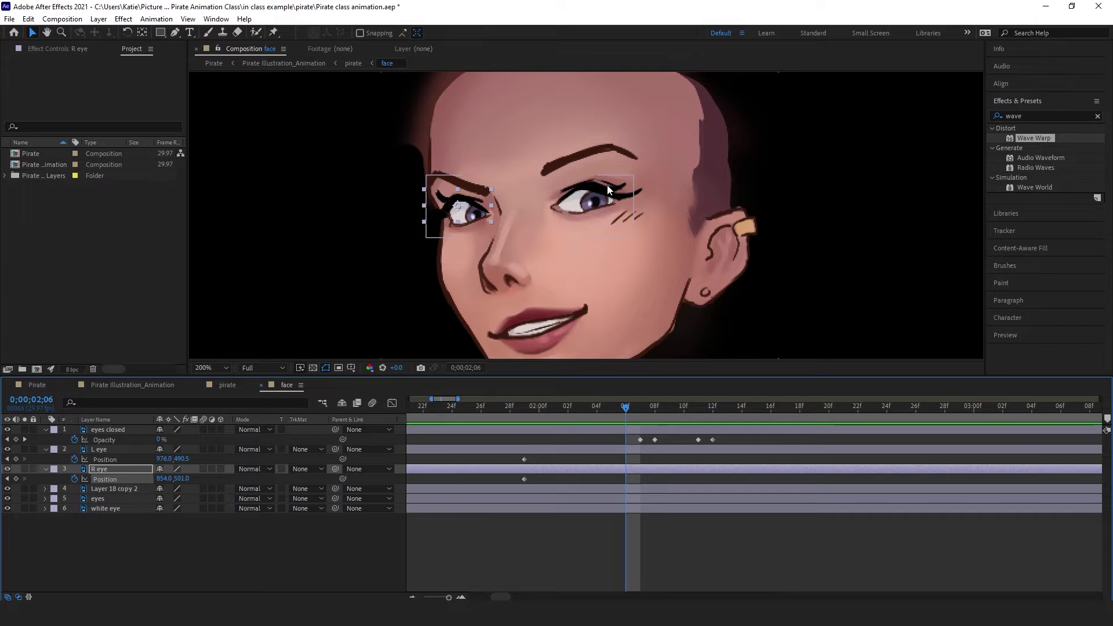
{"action": "left_click", "coordinate": [112, 449]}
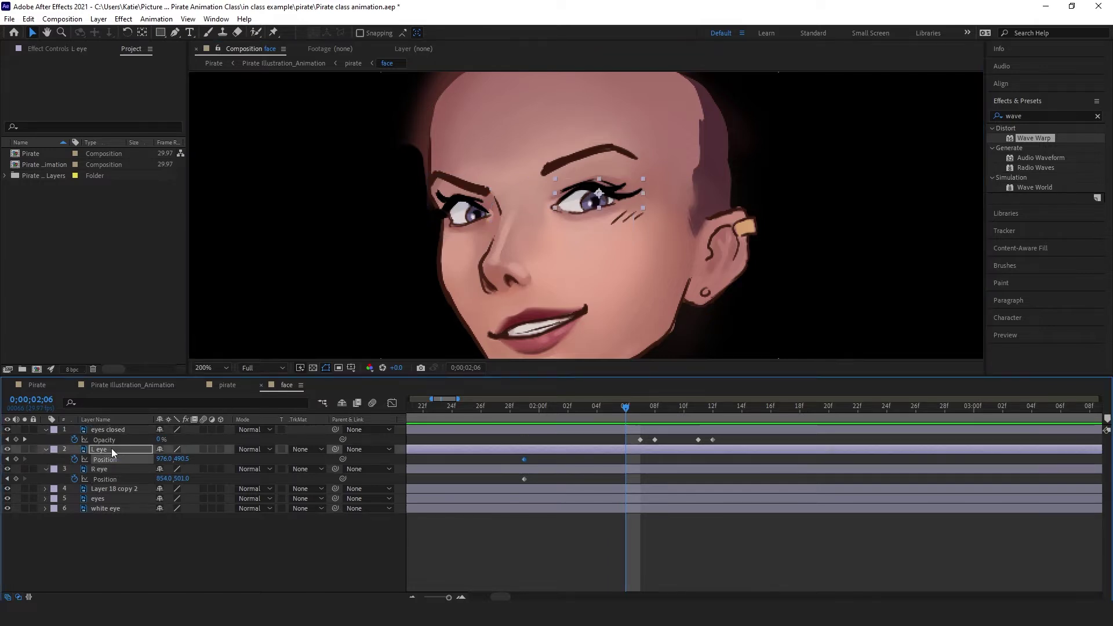
{"action": "left_click", "coordinate": [111, 469], "text": "shift"}
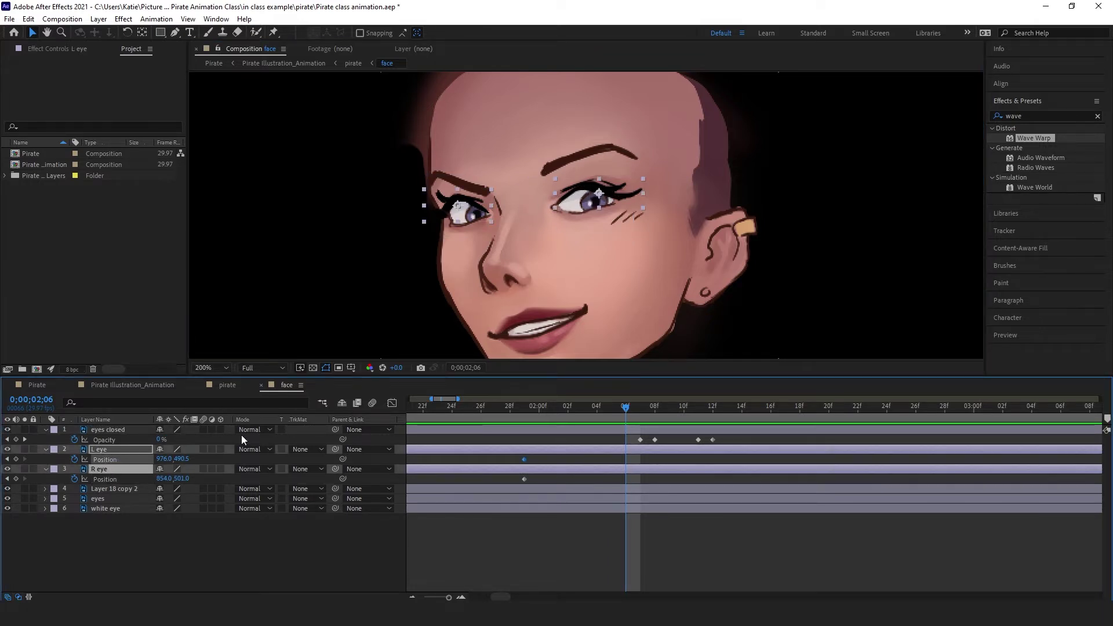
{"action": "key", "text": "Down"}
{"action": "key", "text": "Down"}
{"action": "key", "text": "Down"}
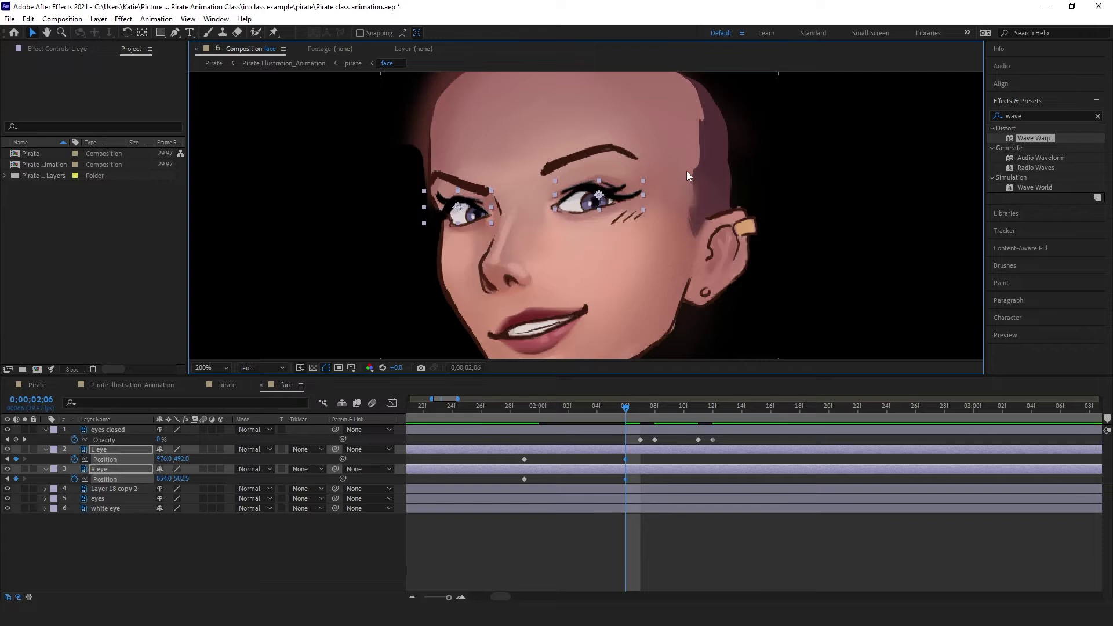
{"action": "key", "text": "Down"}
{"action": "key", "text": "Down"}
{"action": "key", "text": "Down"}
{"action": "key", "text": "Down"}
{"action": "key", "text": "Down"}
{"action": "key", "text": "Down"}
{"action": "key", "text": "Down"}
{"action": "key", "text": "Down"}
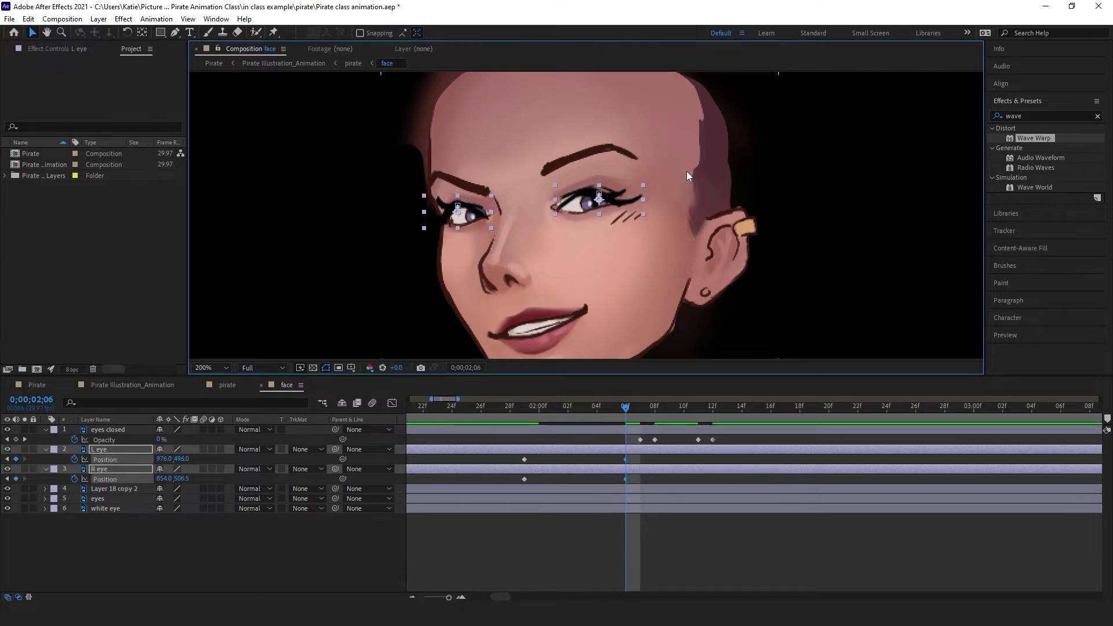
{"action": "key", "text": "Up"}
{"action": "key", "text": "Up"}
{"action": "key", "text": "Up"}
{"action": "key", "text": "Up"}
{"action": "key", "text": "Up"}
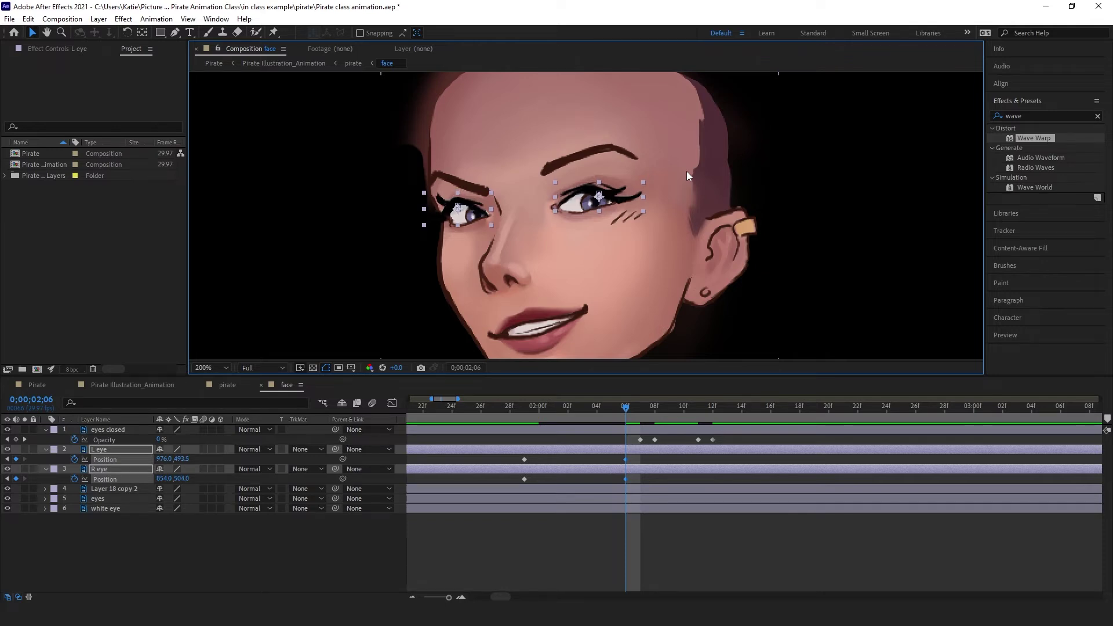
{"action": "key", "text": "Up"}
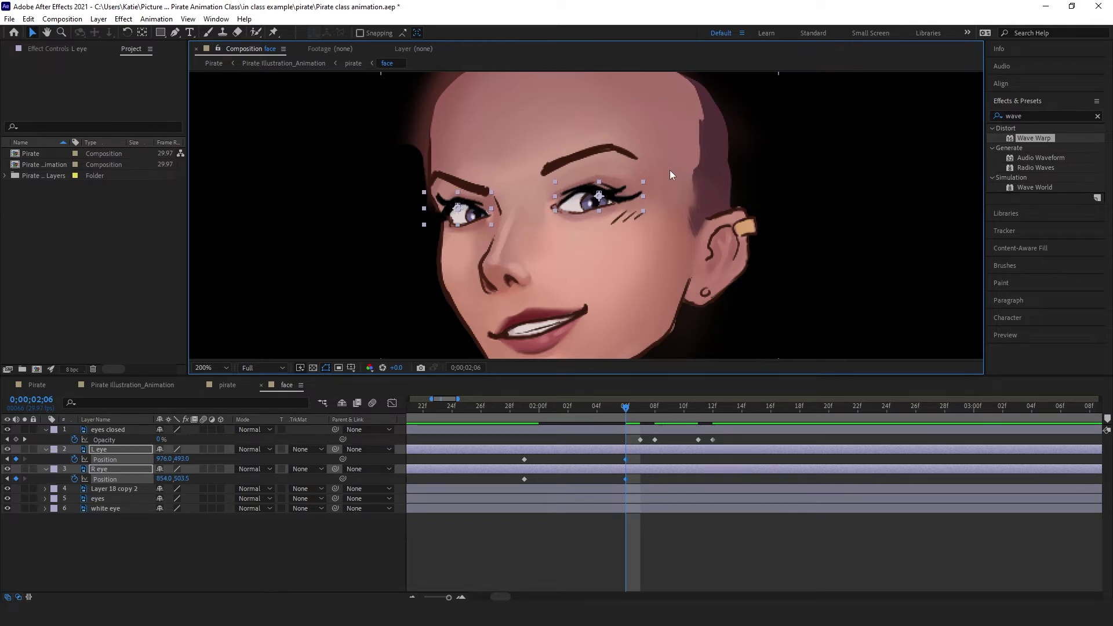
Step: Preview the eye movement and apply Easy Ease to the L eye and R eye position keyframes at 0;00;01;29 and 0;00;02;06
{"action": "left_click_drag", "start_coordinate": [558, 409], "coordinate": [448, 432]}
{"action": "left_click", "coordinate": [705, 572]}
{"action": "key", "text": "space"}
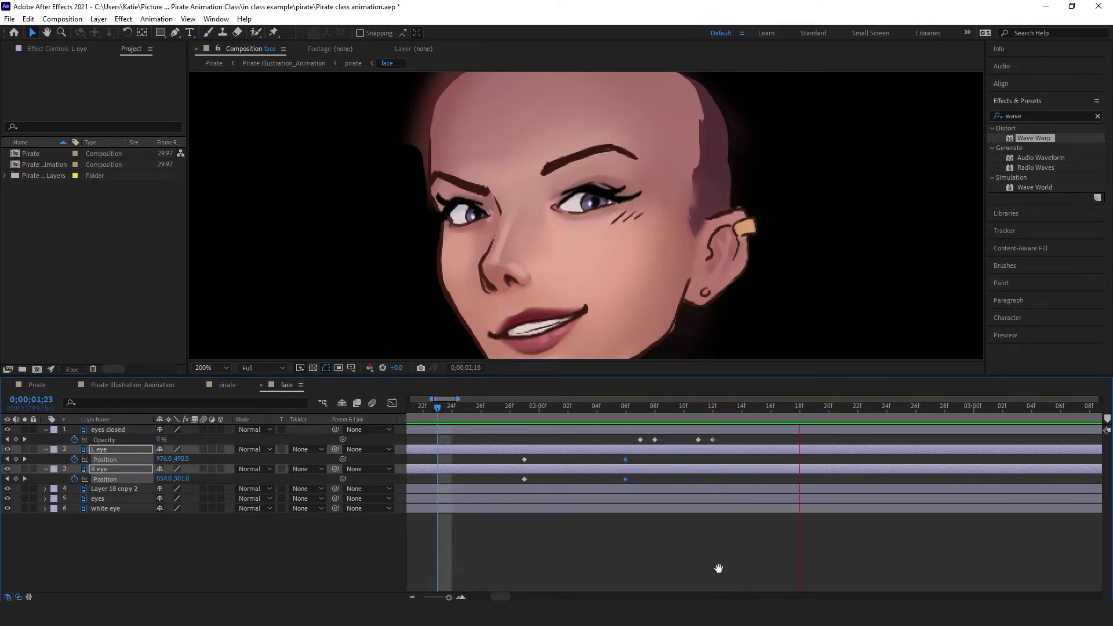
{"action": "key", "text": "space"}
{"action": "left_click_drag", "start_coordinate": [551, 408], "coordinate": [524, 413]}
{"action": "left_click_drag", "start_coordinate": [512, 458], "coordinate": [638, 481]}
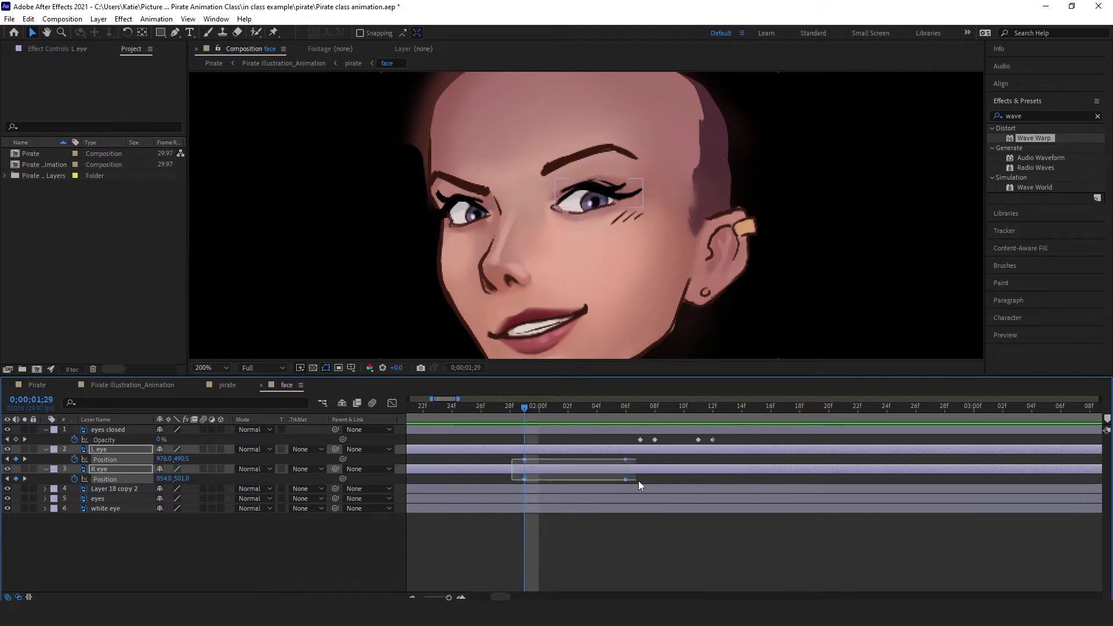
{"action": "key", "text": "F9"}
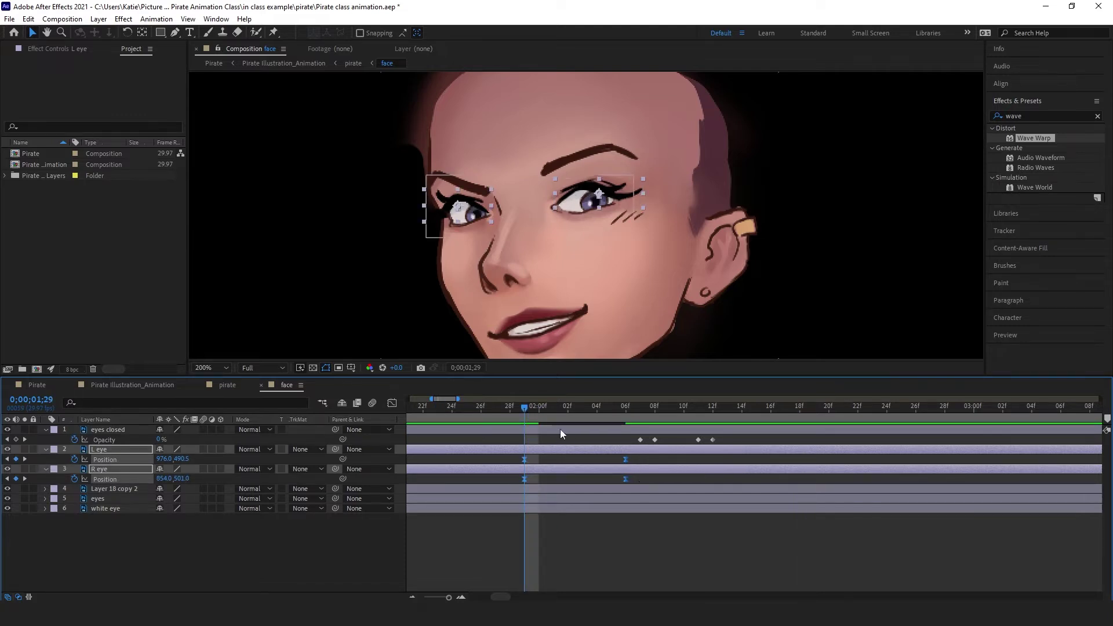
{"action": "key", "text": "space"}
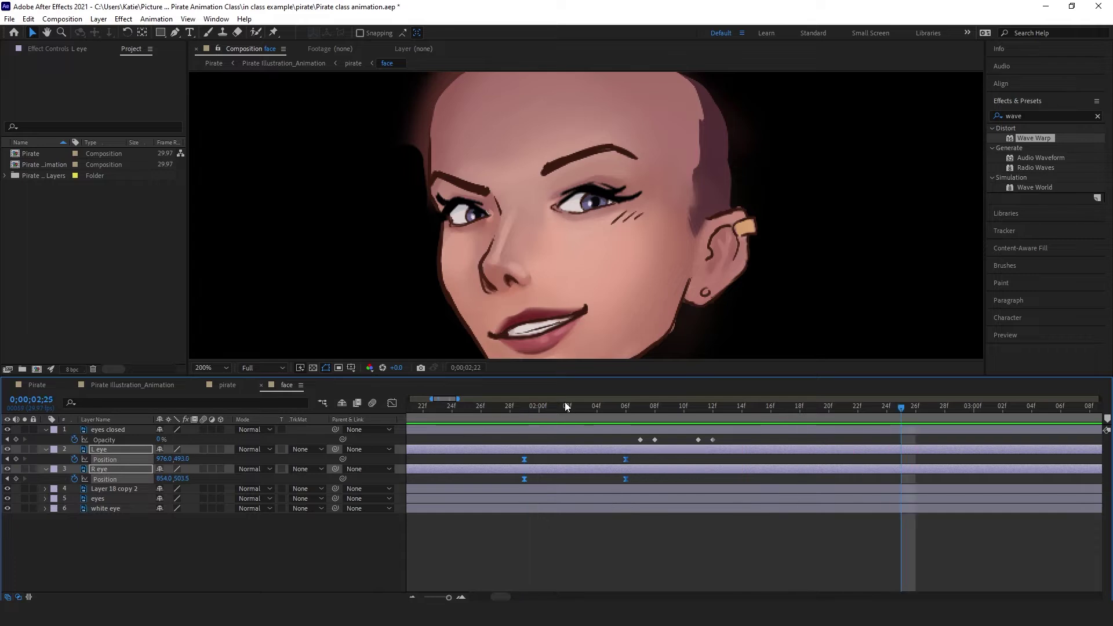
Step: Add holding position keyframes to the L eye and R eye layers at 0;00;02;13, just after the blink
{"action": "left_click", "coordinate": [550, 409]}
{"action": "left_click_drag", "start_coordinate": [545, 409], "coordinate": [798, 460]}
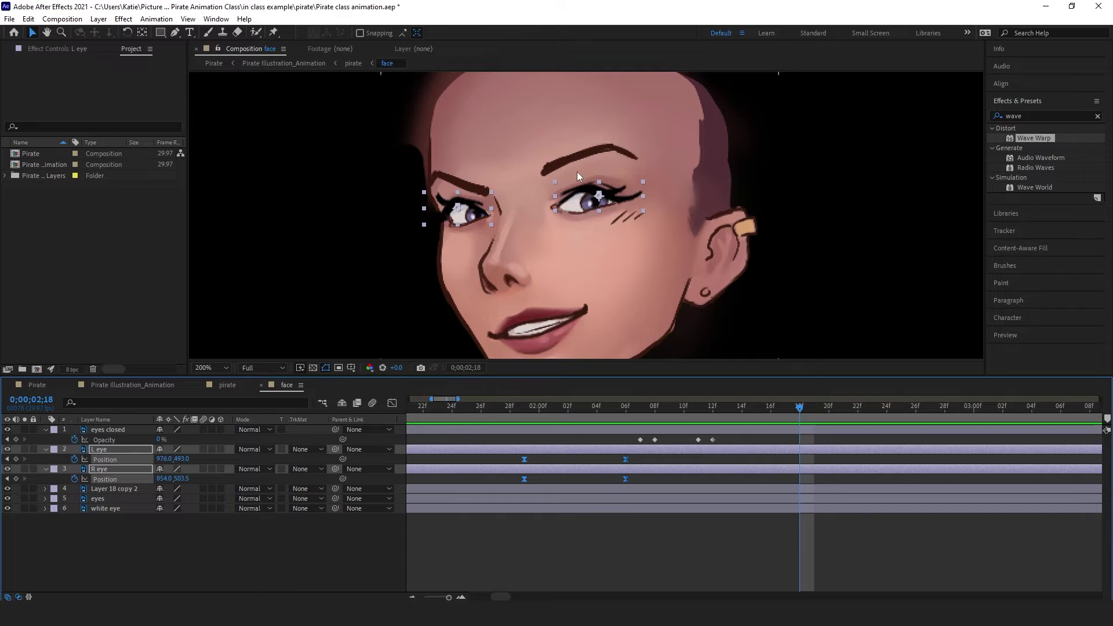
{"action": "left_click_drag", "start_coordinate": [800, 410], "coordinate": [731, 417]}
{"action": "left_click", "coordinate": [699, 556]}
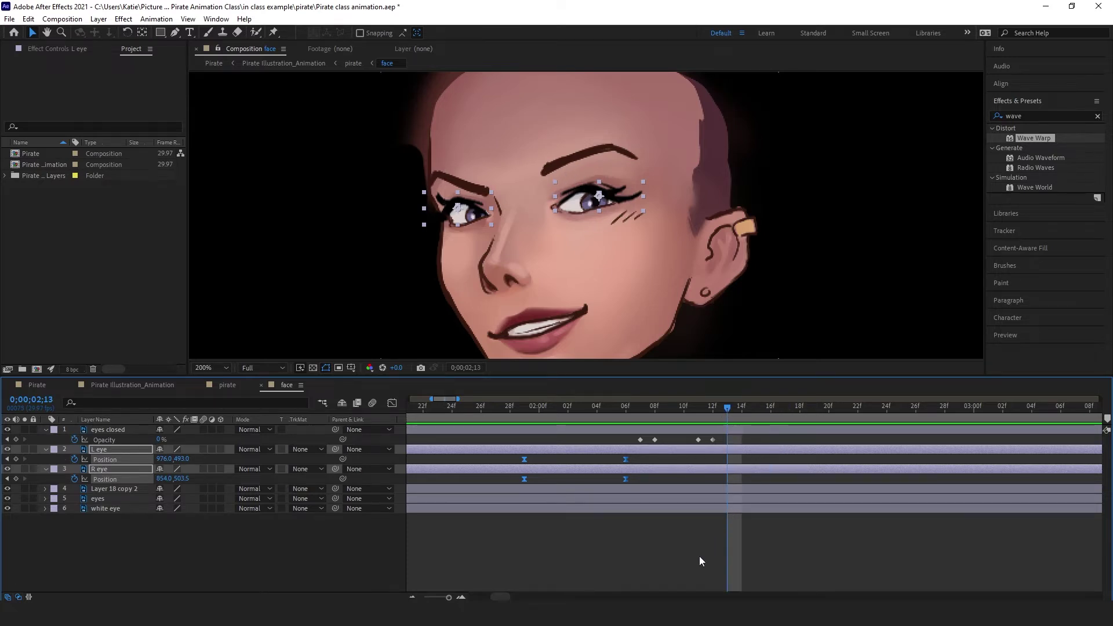
{"action": "left_click", "coordinate": [16, 459]}
{"action": "left_click", "coordinate": [16, 478]}
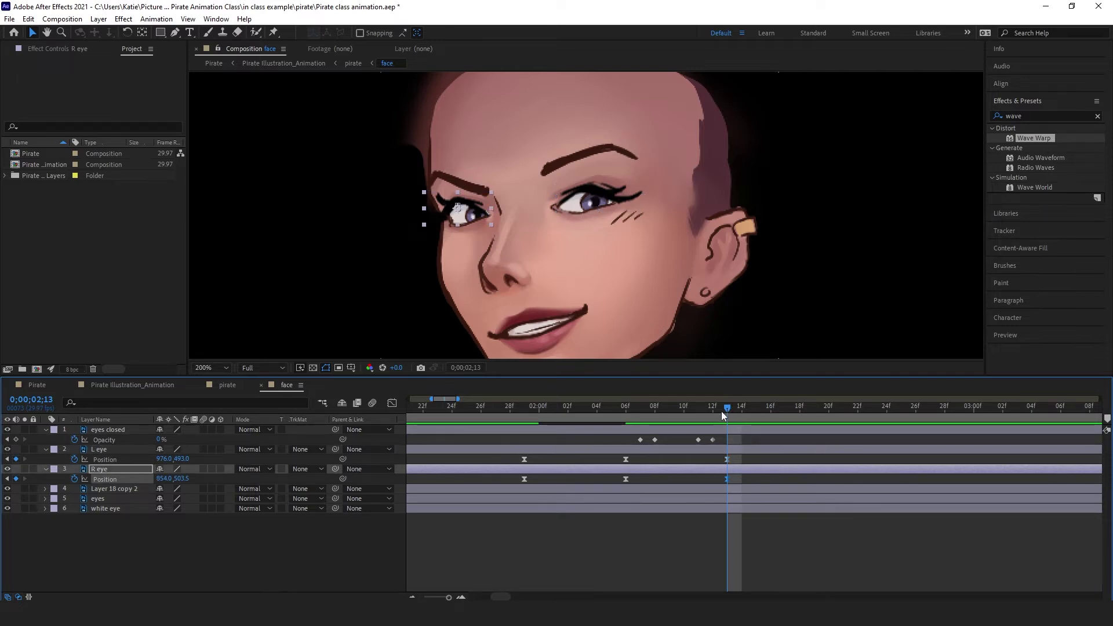
Step: At 0;00;02;19, return L eye to its pre-blink position by keyframing it at 976.0, 490.5
{"action": "left_click_drag", "start_coordinate": [722, 414], "coordinate": [808, 412]}
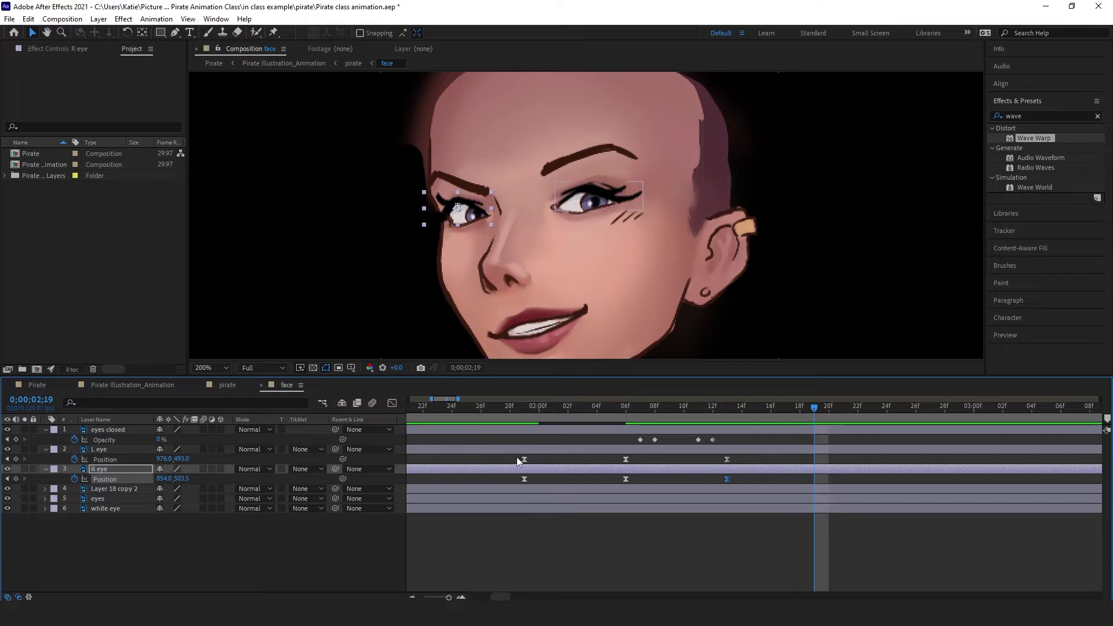
{"action": "left_click_drag", "start_coordinate": [516, 455], "coordinate": [529, 481]}
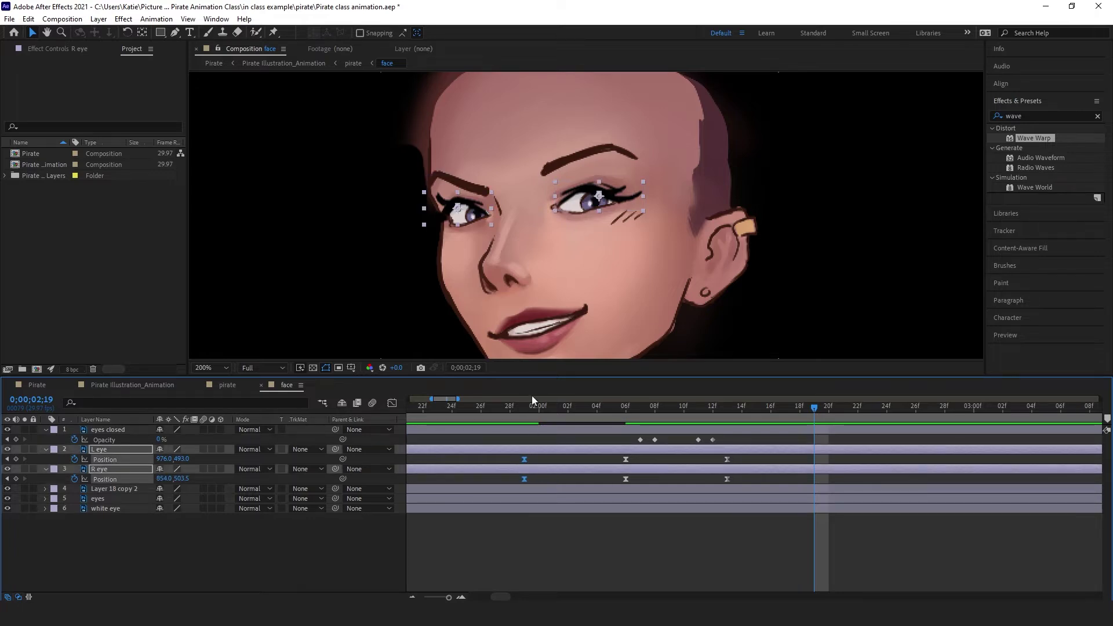
{"action": "left_click", "coordinate": [517, 458]}
{"action": "key", "text": "Up"}
{"action": "key", "text": "Up"}
{"action": "key", "text": "Up"}
{"action": "key", "text": "Up"}
{"action": "key", "text": "Up"}
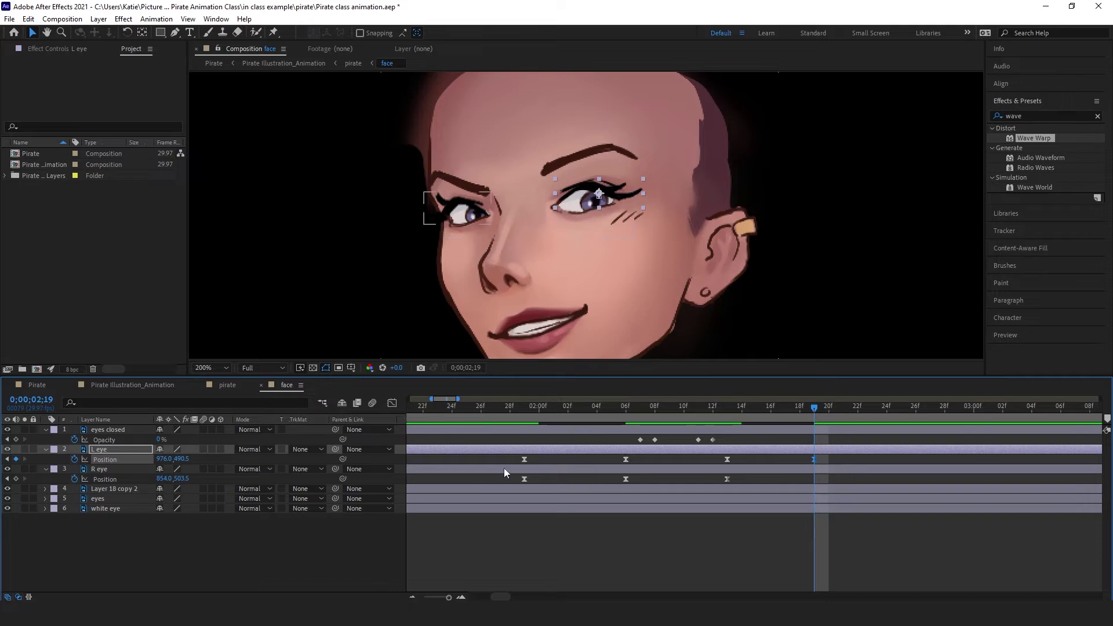
Step: At 0;00;02;19, return R eye to its pre-blink position by keyframing it at 854.0, 501.0
{"action": "left_click", "coordinate": [517, 474]}
{"action": "key", "text": "Up"}
{"action": "key", "text": "Up"}
{"action": "key", "text": "Up"}
{"action": "key", "text": "Up"}
{"action": "key", "text": "Up"}
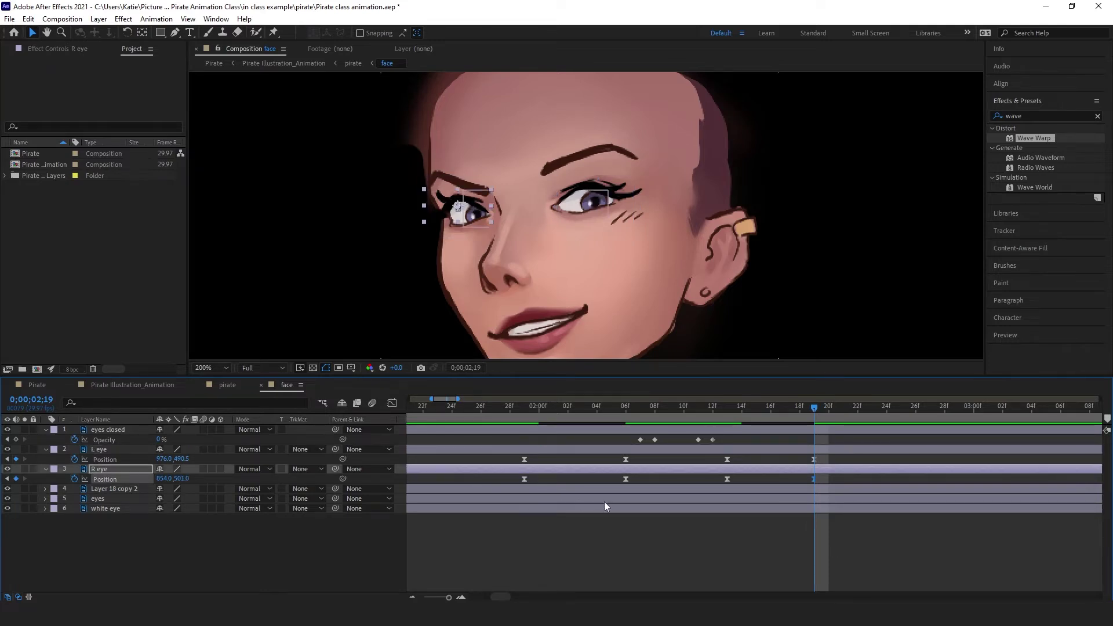
Step: Play back and scrub through the blink to check the timing of the eye movement
{"action": "left_click_drag", "start_coordinate": [811, 406], "coordinate": [410, 438]}
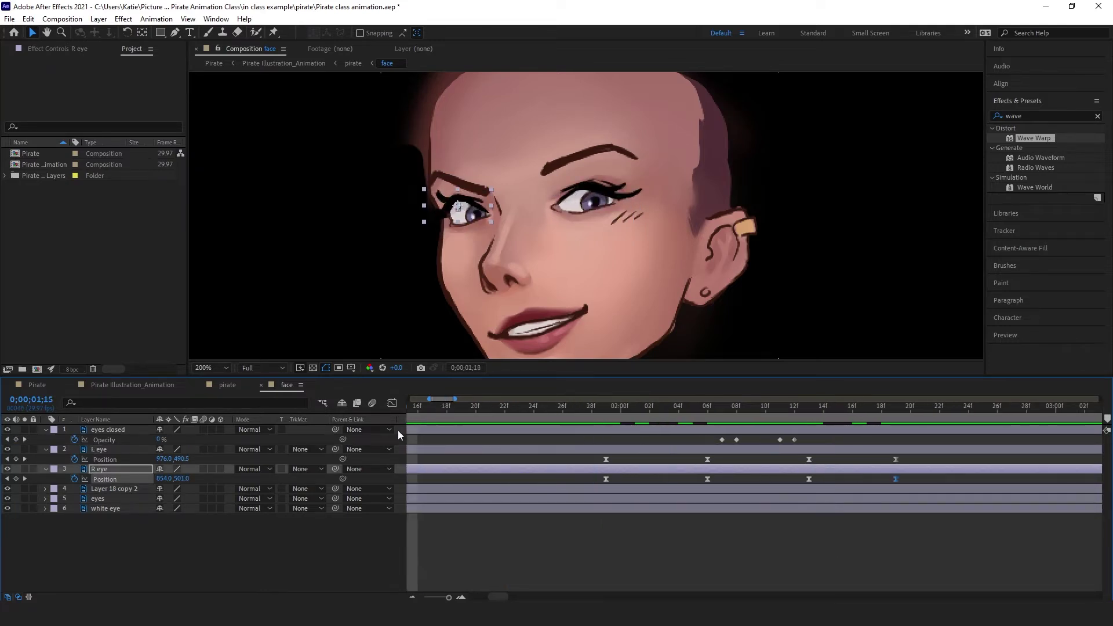
{"action": "key", "text": "space"}
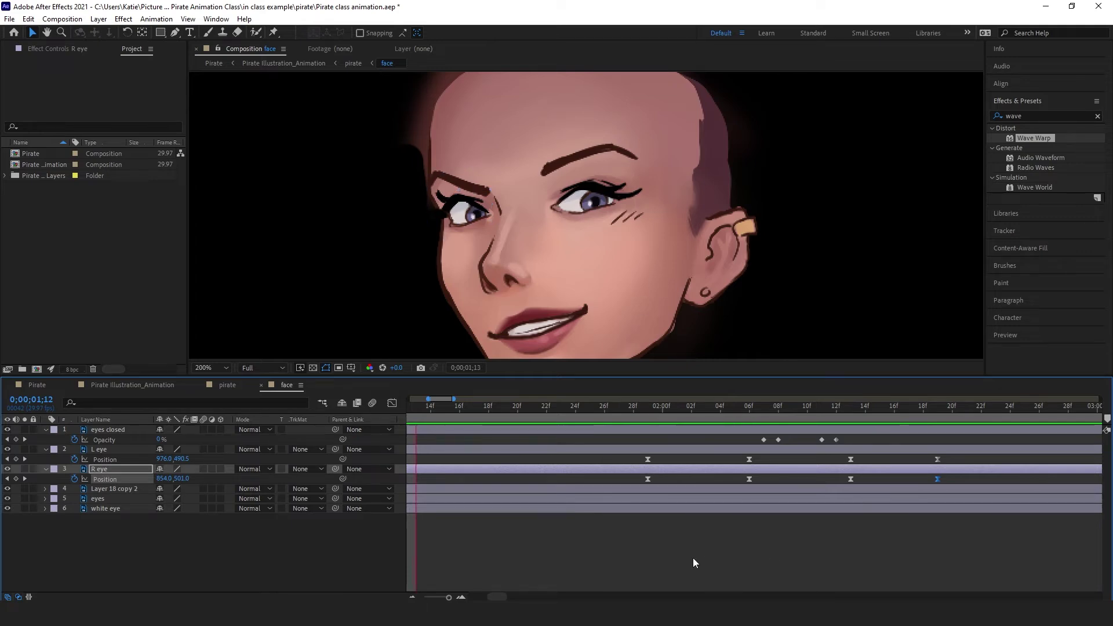
{"action": "key", "text": "space"}
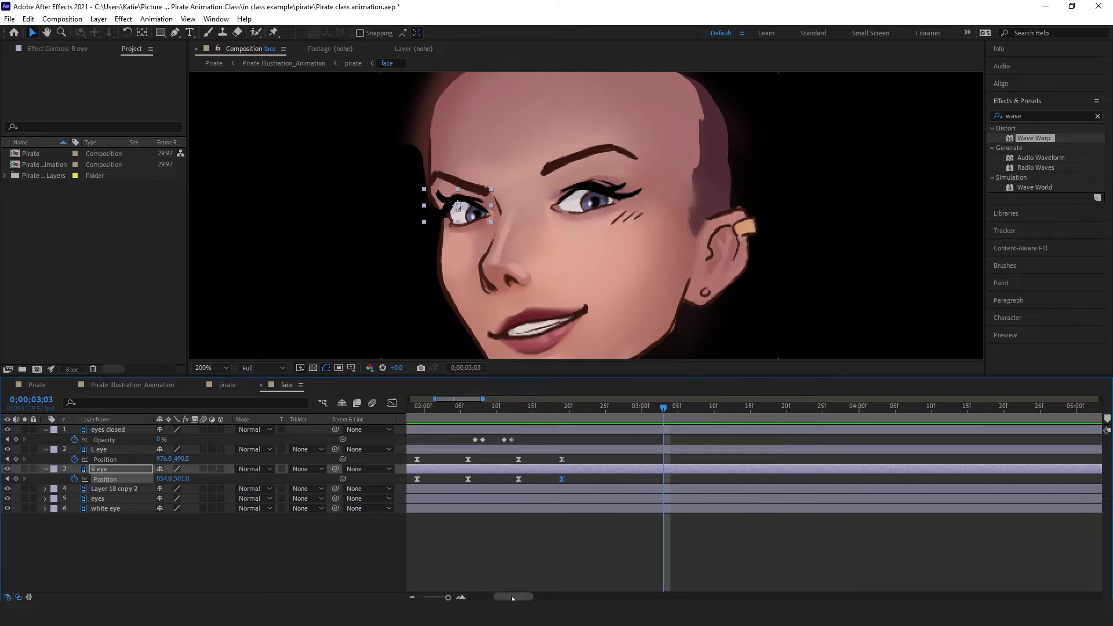
{"action": "scroll", "coordinate": [518, 523], "scroll_direction": "left", "scroll_amount": 10}
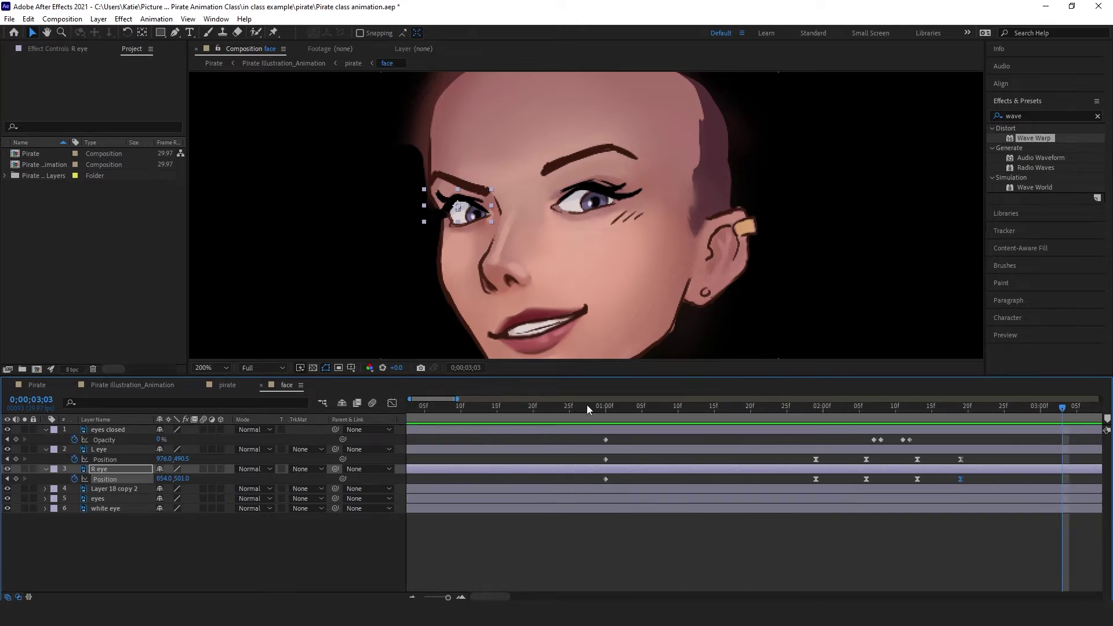
{"action": "left_click_drag", "start_coordinate": [610, 407], "coordinate": [656, 407]}
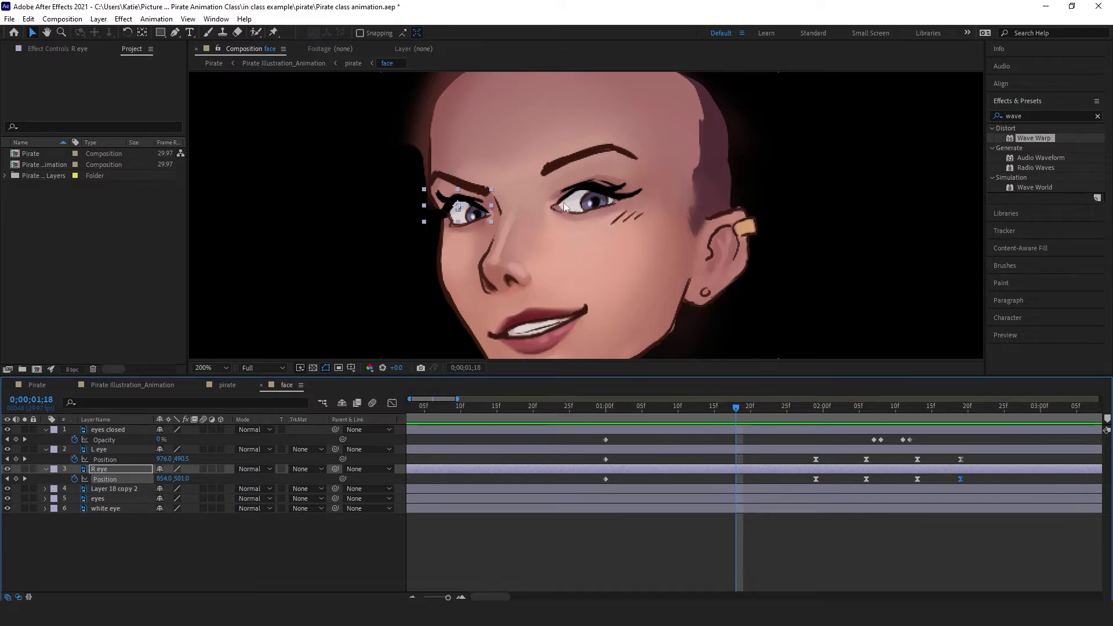
{"action": "left_click_drag", "start_coordinate": [853, 407], "coordinate": [690, 440]}
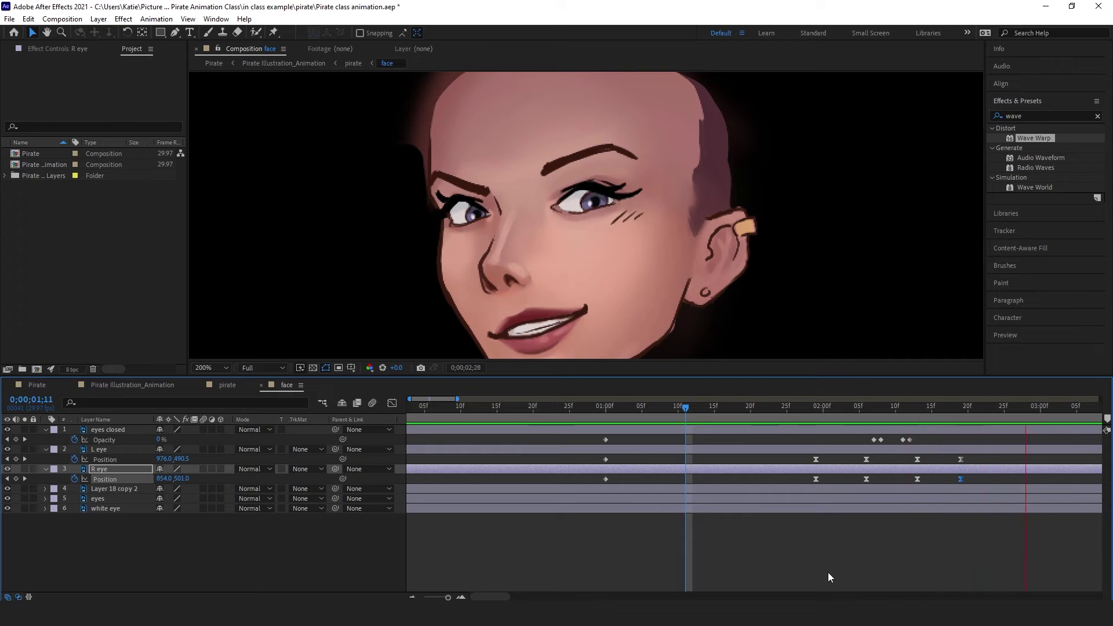
{"action": "key", "text": "space"}
{"action": "scroll", "coordinate": [598, 486], "scroll_direction": "down", "scroll_amount": 2}
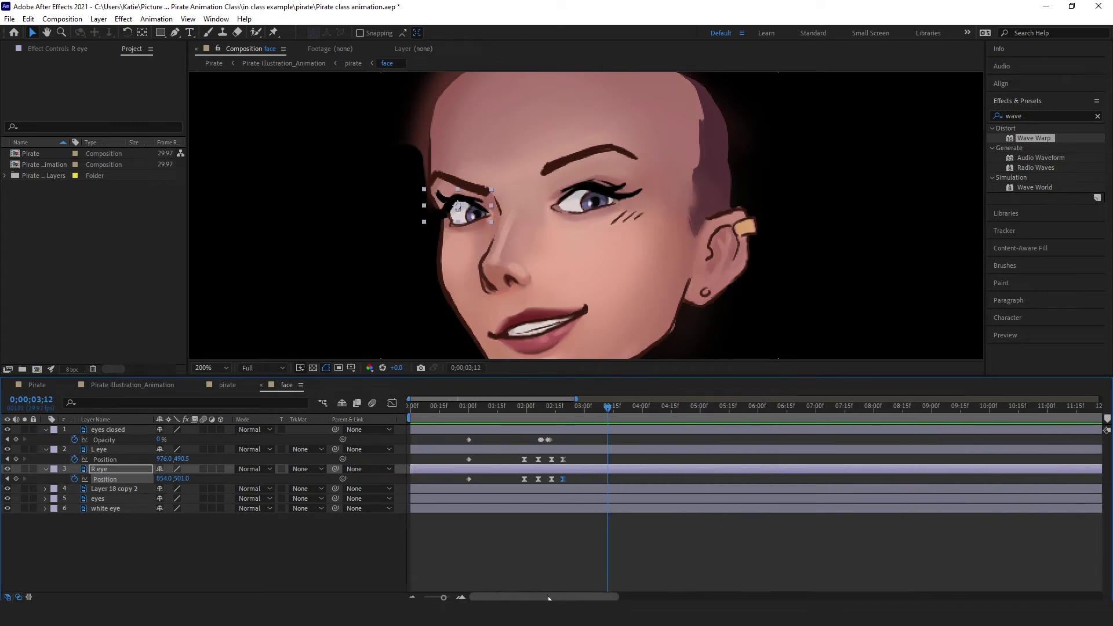
{"action": "left_click", "coordinate": [498, 411]}
{"action": "key", "text": "space"}
{"action": "key", "text": "space"}
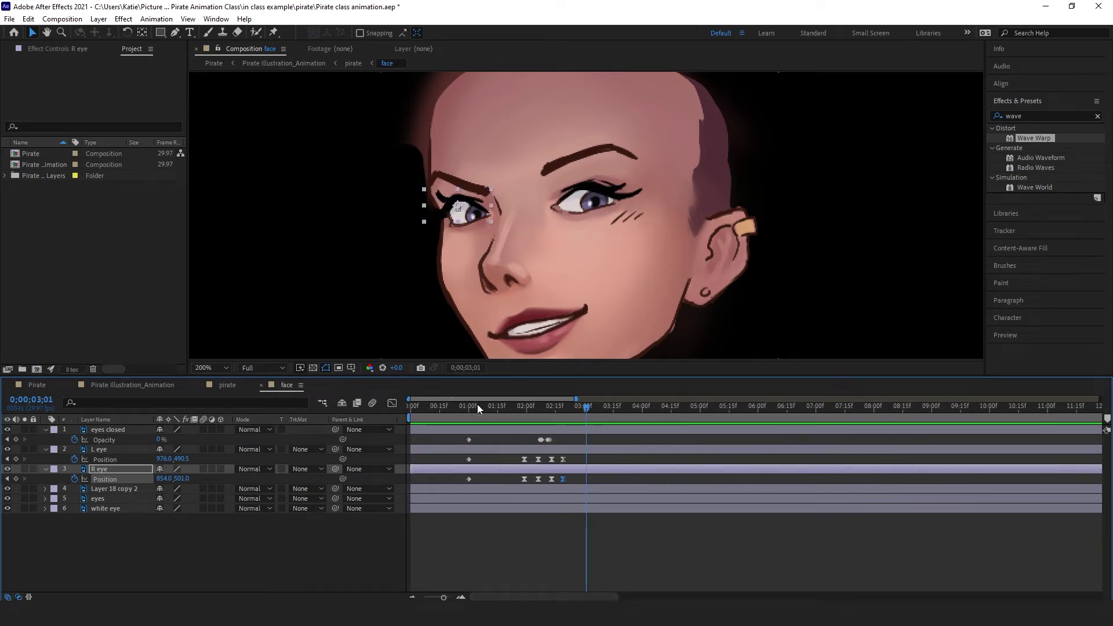
{"action": "left_click_drag", "start_coordinate": [452, 408], "coordinate": [457, 464]}
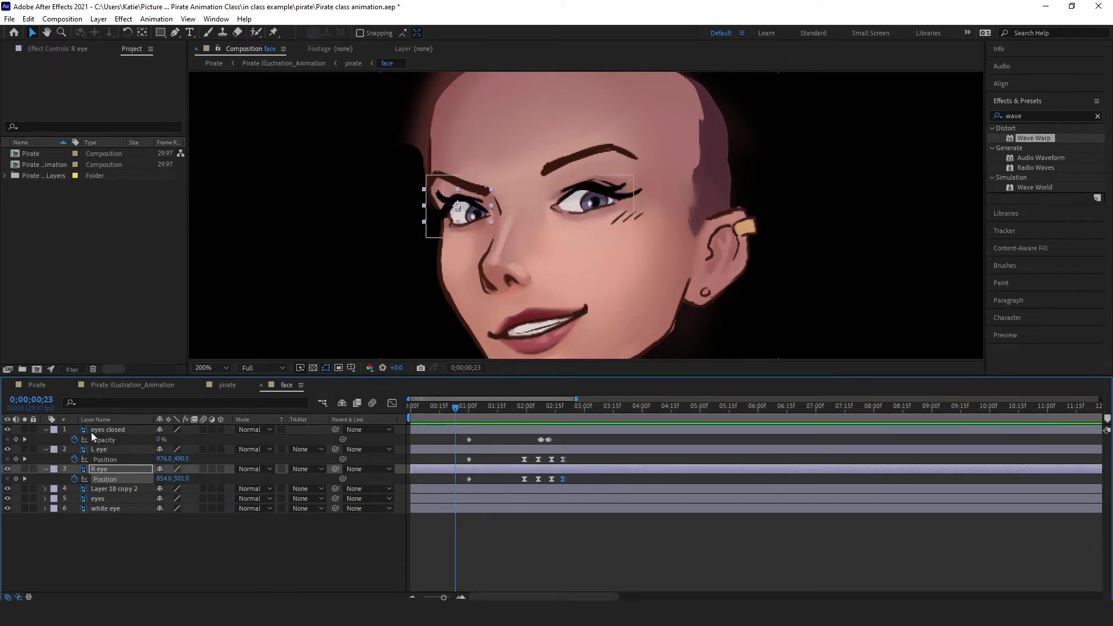
Step: Reveal all keyframed properties of the eyes closed, L eye and R eye layers in the timeline
{"action": "left_click", "coordinate": [463, 441]}
{"action": "left_click", "coordinate": [468, 440]}
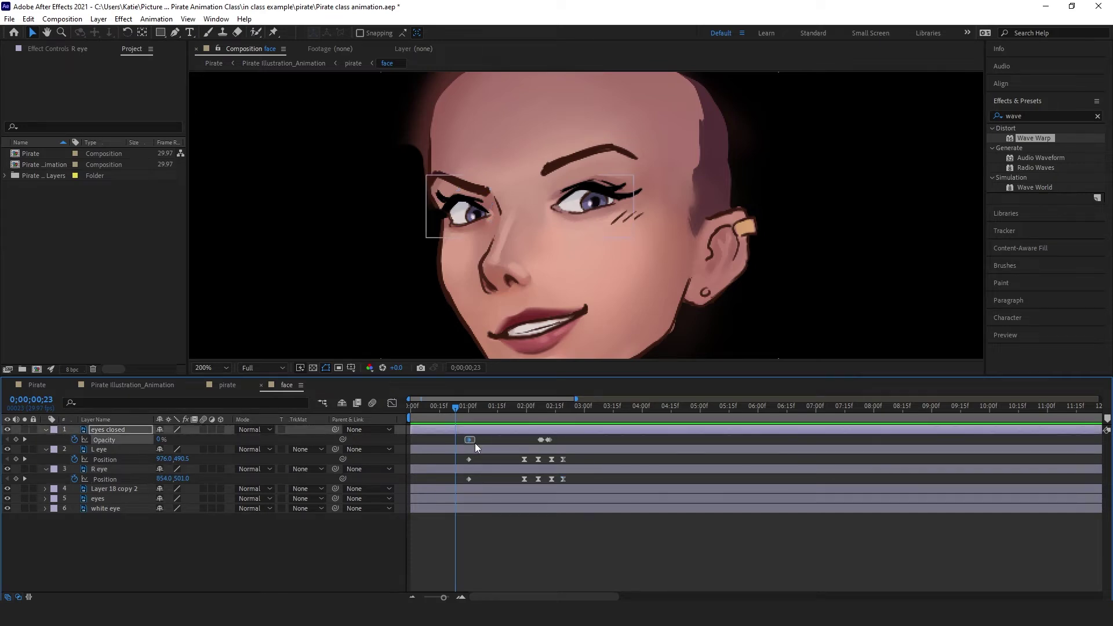
{"action": "left_click", "coordinate": [496, 443]}
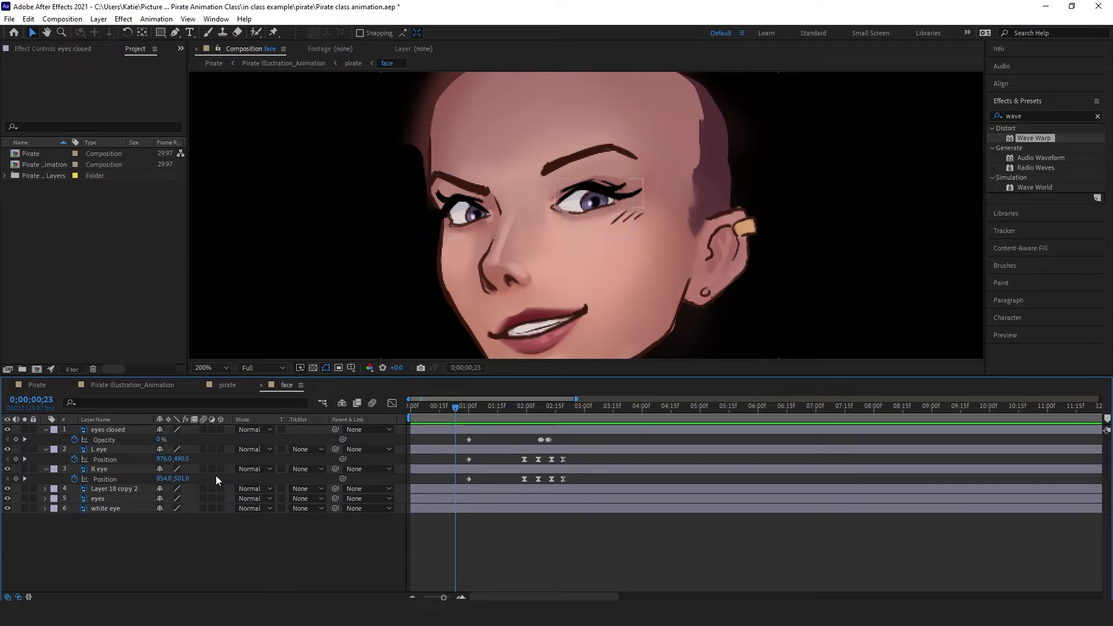
{"action": "left_click", "coordinate": [100, 431]}
{"action": "left_click", "coordinate": [100, 470], "text": "shift"}
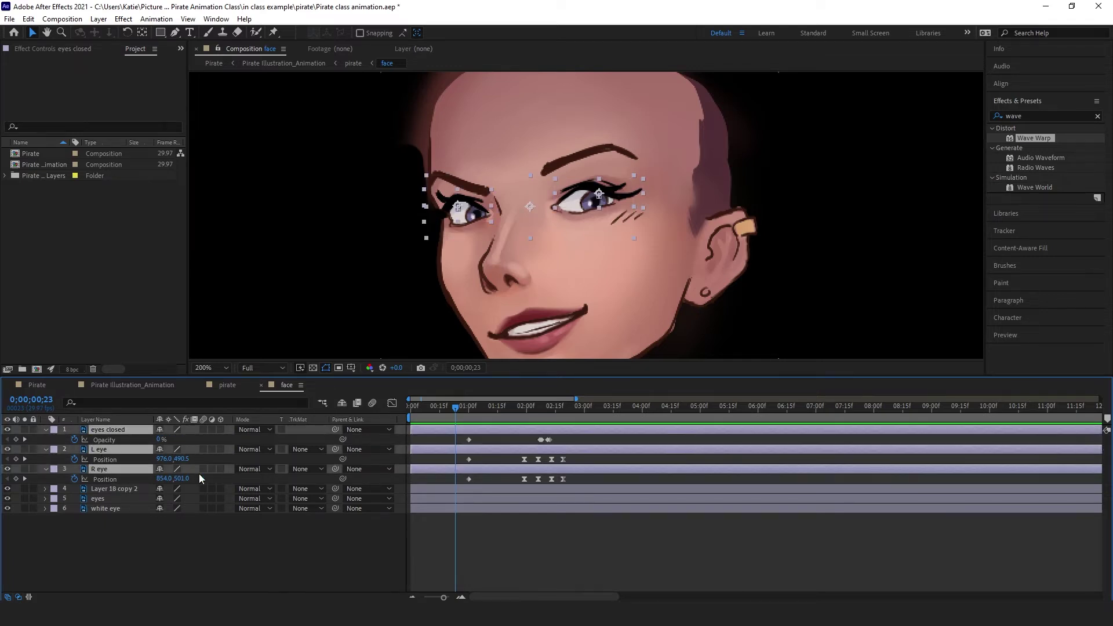
{"action": "key", "text": "u"}
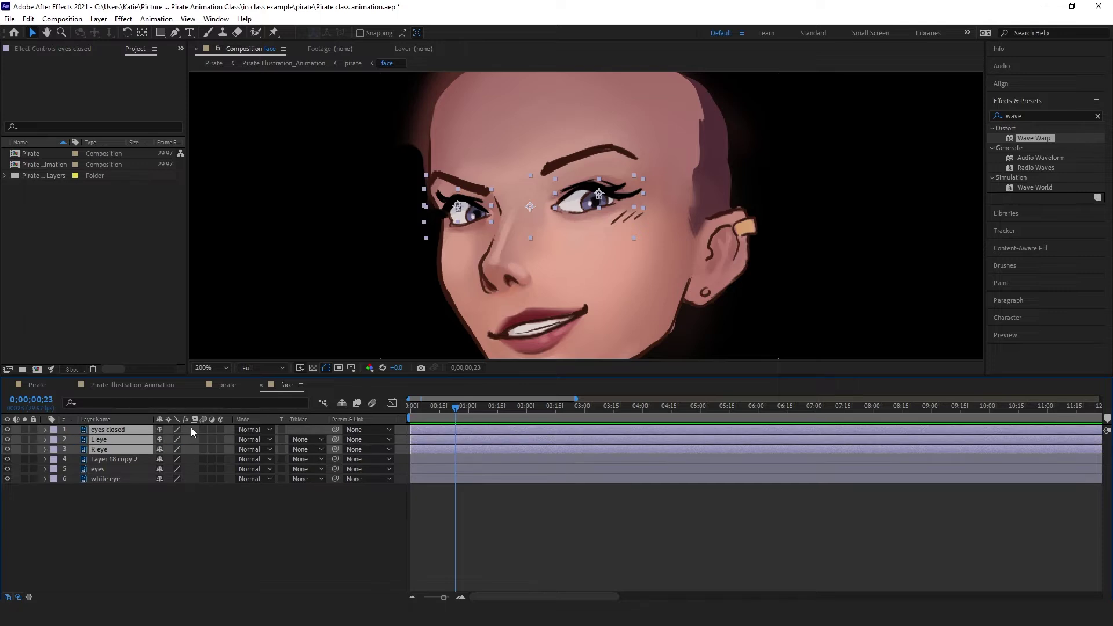
{"action": "key", "text": "u"}
{"action": "left_click", "coordinate": [510, 572]}
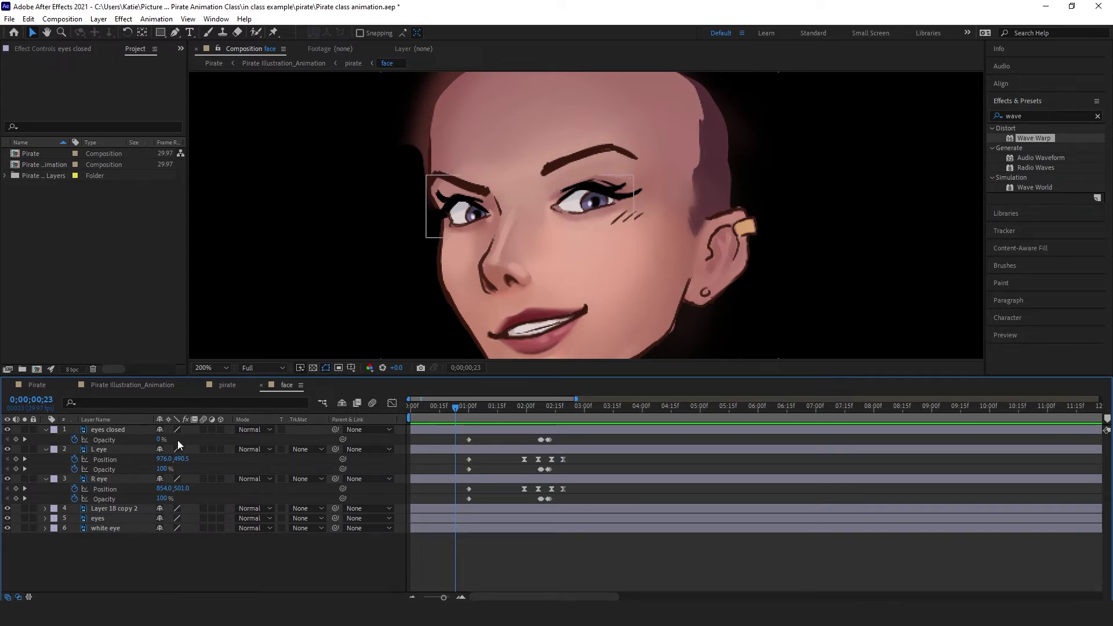
Step: Copy the first Opacity keyframe of the eyes closed layer to 0;00;07;20
{"action": "left_click", "coordinate": [468, 440]}
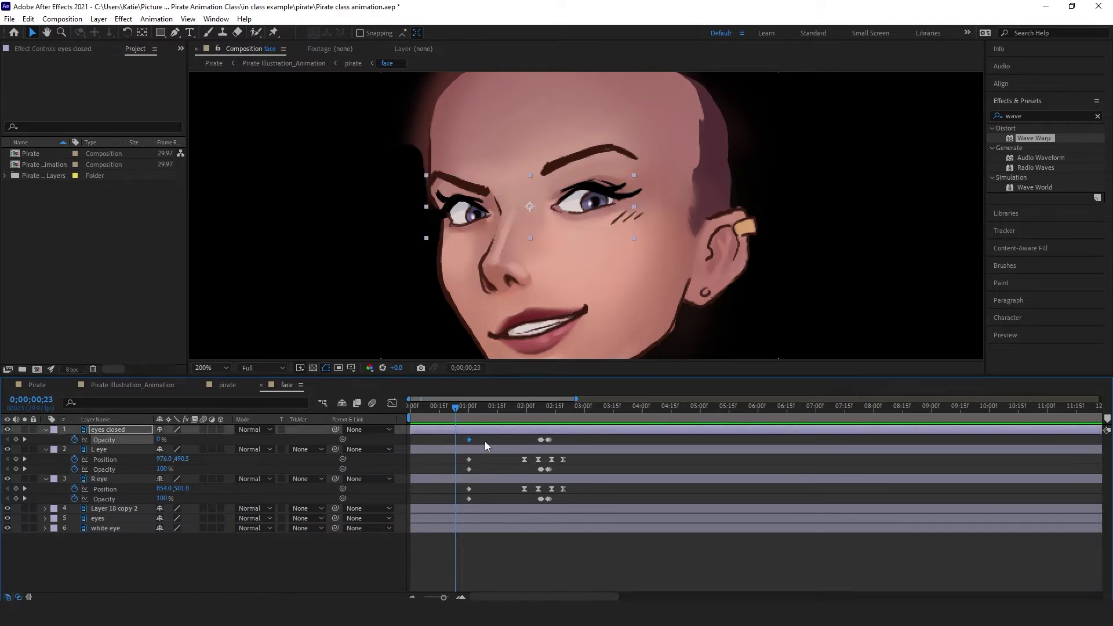
{"action": "left_click", "coordinate": [855, 413]}
{"action": "left_click", "coordinate": [812, 567]}
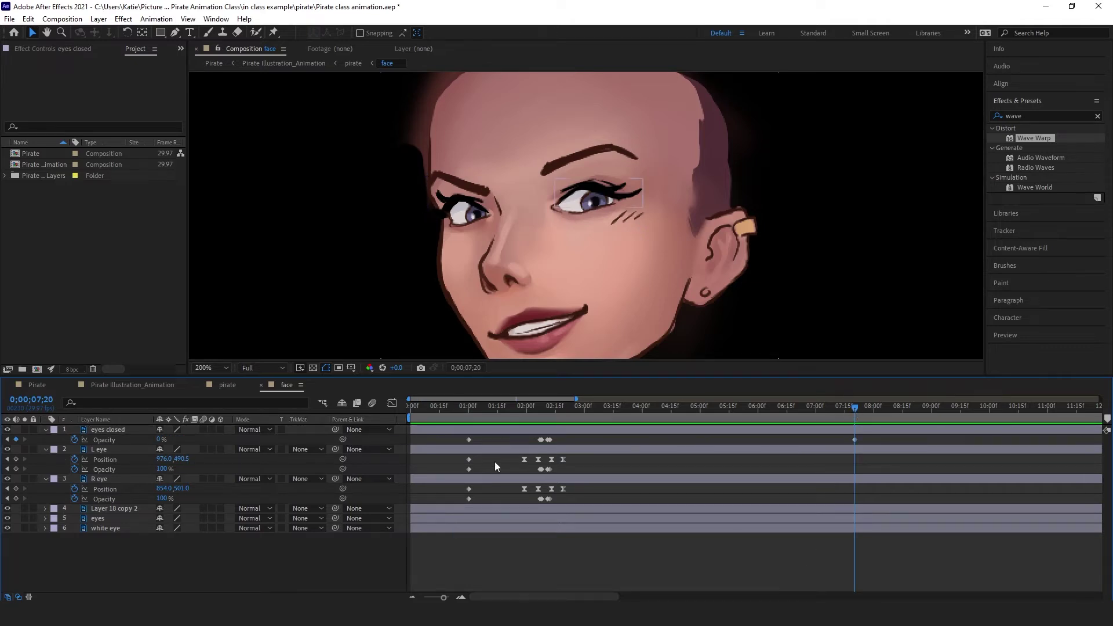
Step: Copy the first Position and Opacity keyframes of the L eye and R eye layers to 0;00;07;20
{"action": "left_click", "coordinate": [468, 459]}
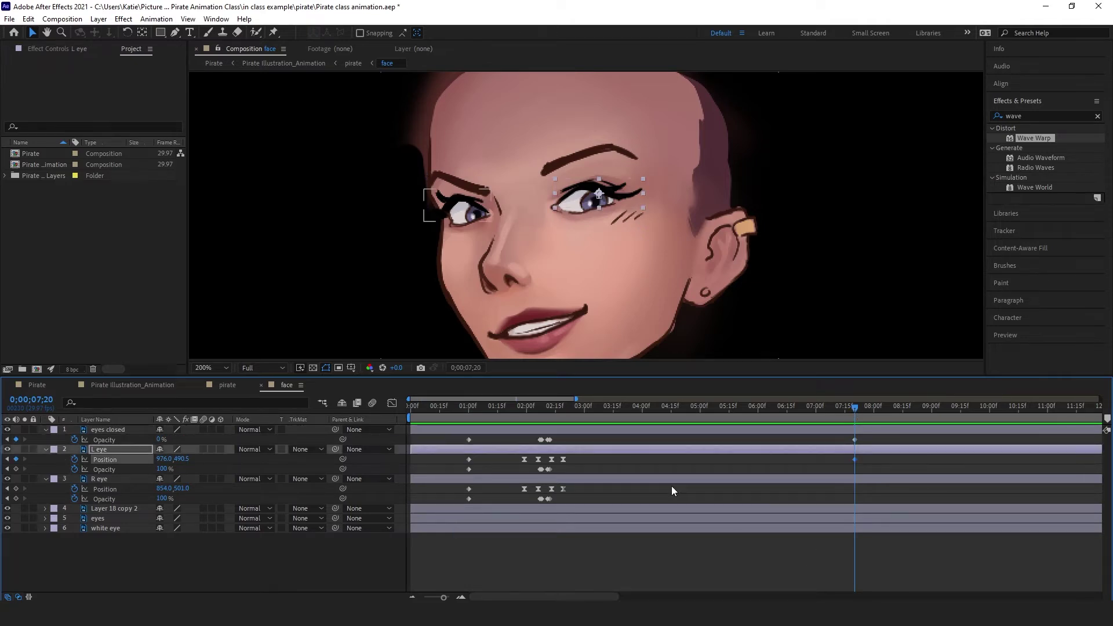
{"action": "left_click_drag", "start_coordinate": [462, 467], "coordinate": [471, 472]}
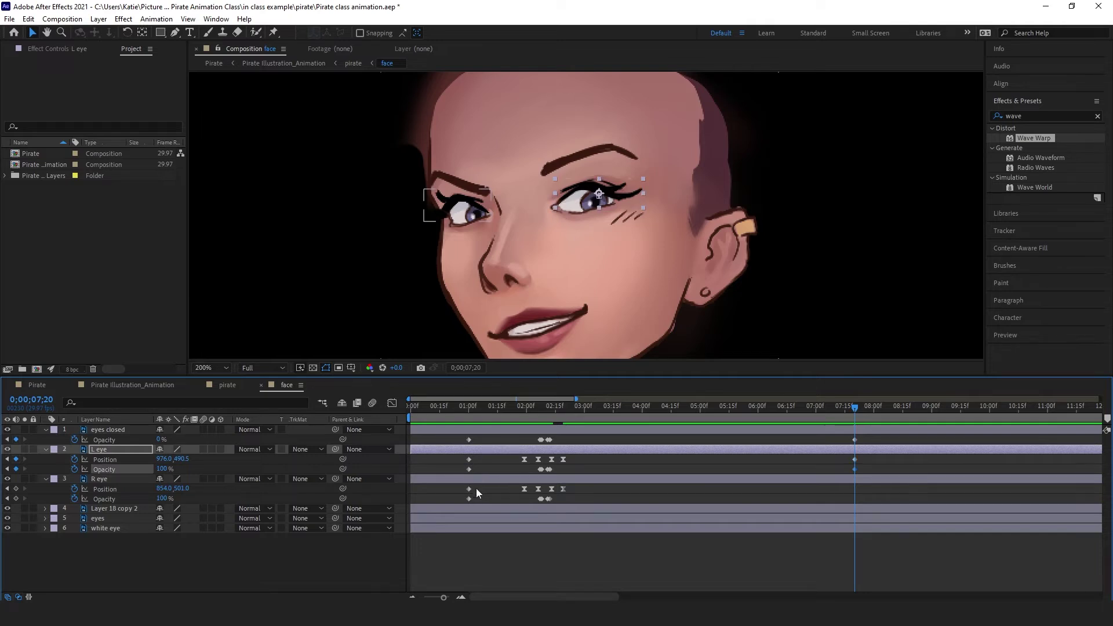
{"action": "left_click", "coordinate": [468, 489]}
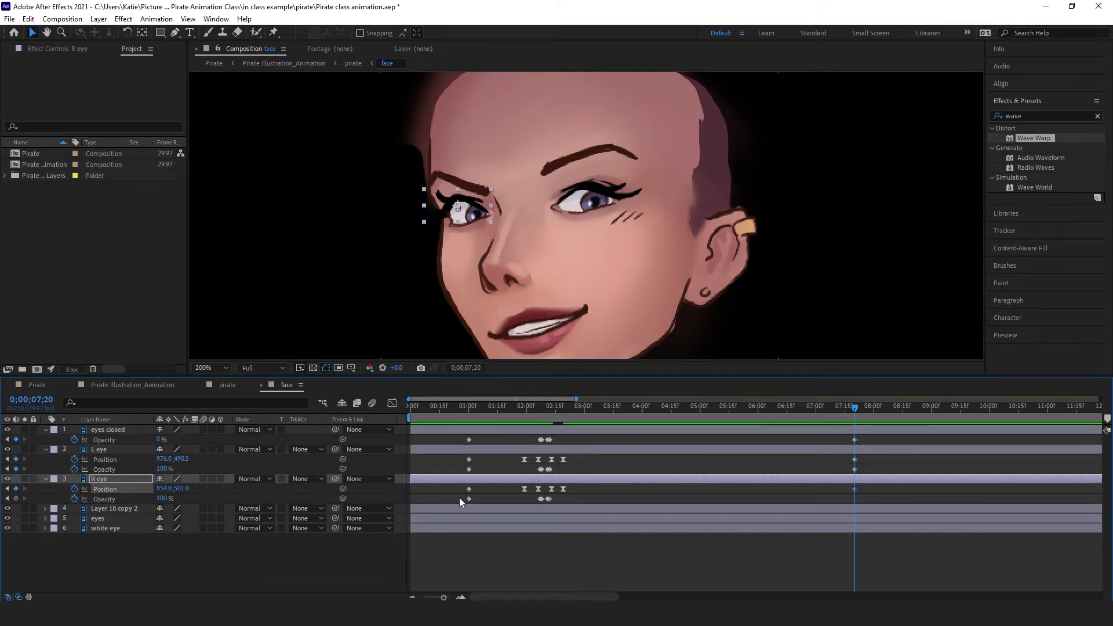
{"action": "left_click", "coordinate": [525, 536]}
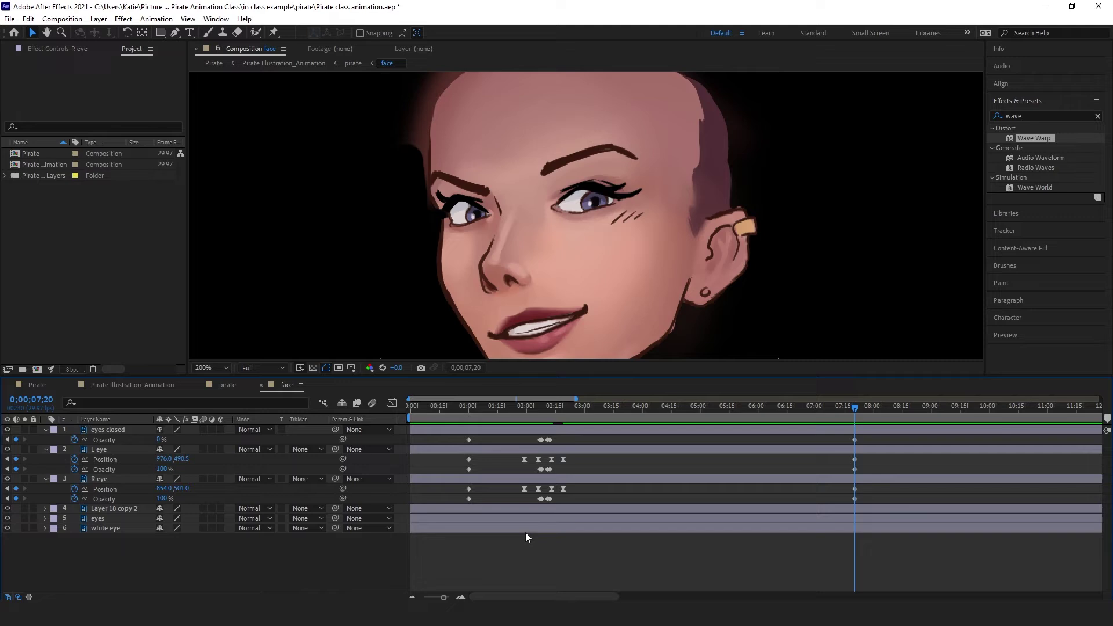
Step: Add a loopOut() expression to the eyes closed layer's Opacity
{"action": "left_click", "coordinate": [75, 439], "text": "alt"}
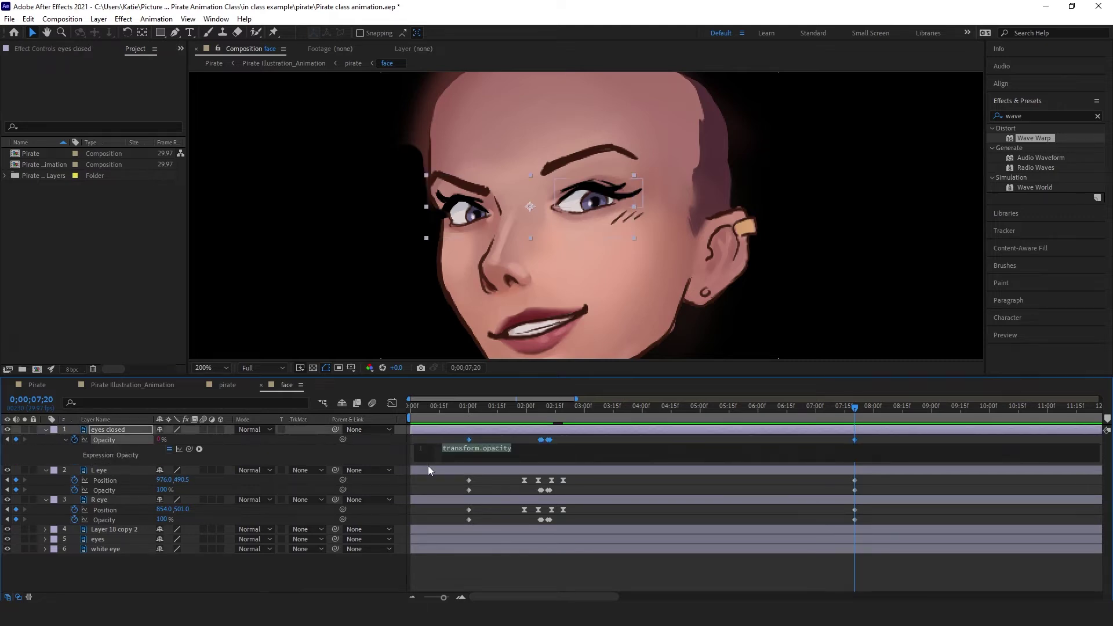
{"action": "type", "text": "loop"}
{"action": "left_click", "coordinate": [459, 478]}
{"action": "left_click", "coordinate": [675, 481]}
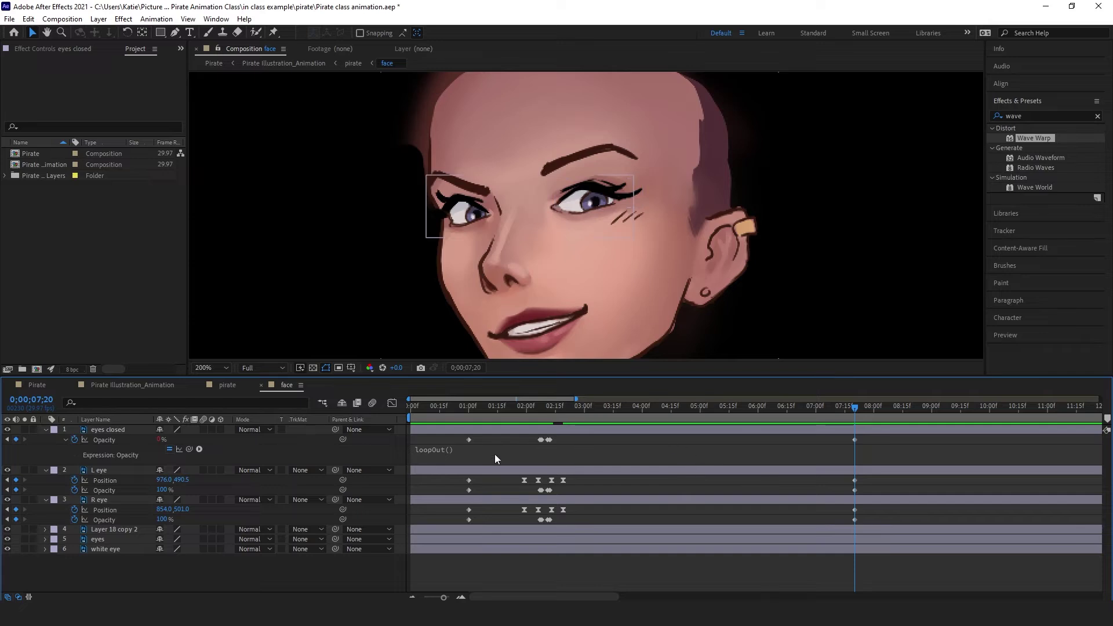
Step: Add a loopOut() expression to the L eye layer's Position
{"action": "left_click", "coordinate": [75, 480], "text": "alt"}
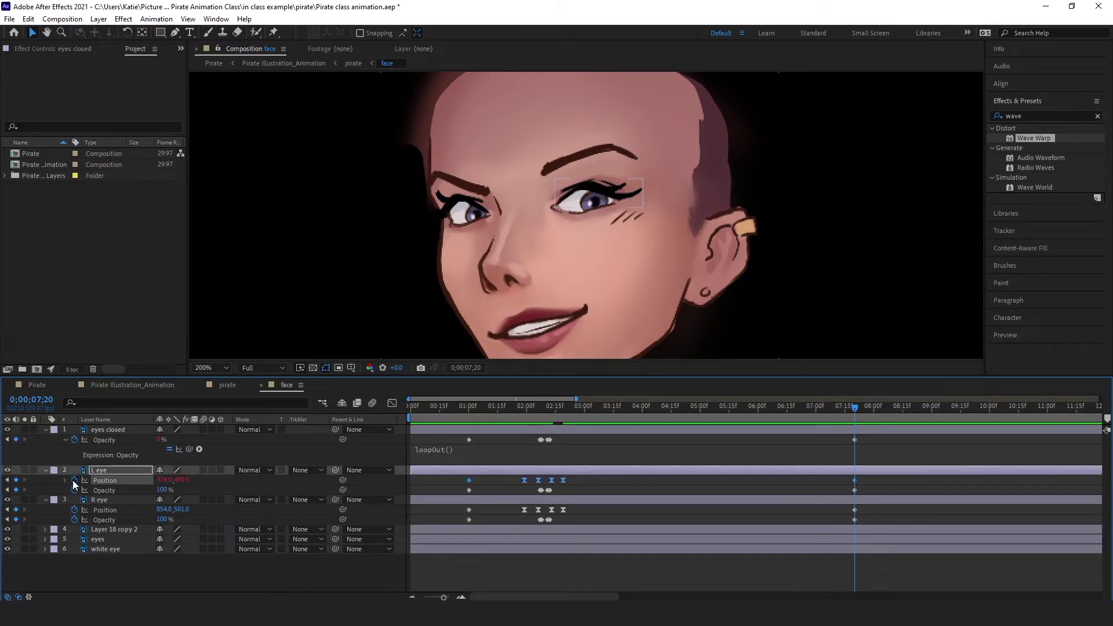
{"action": "type", "text": "lop"}
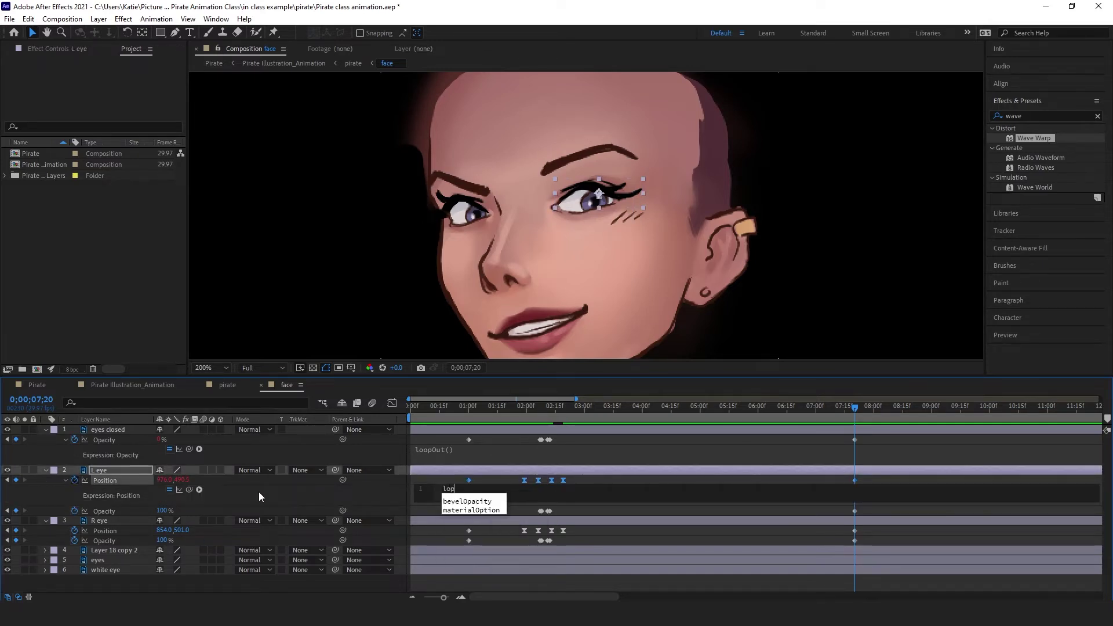
{"action": "key", "text": "BackSpace"}
{"action": "type", "text": "op"}
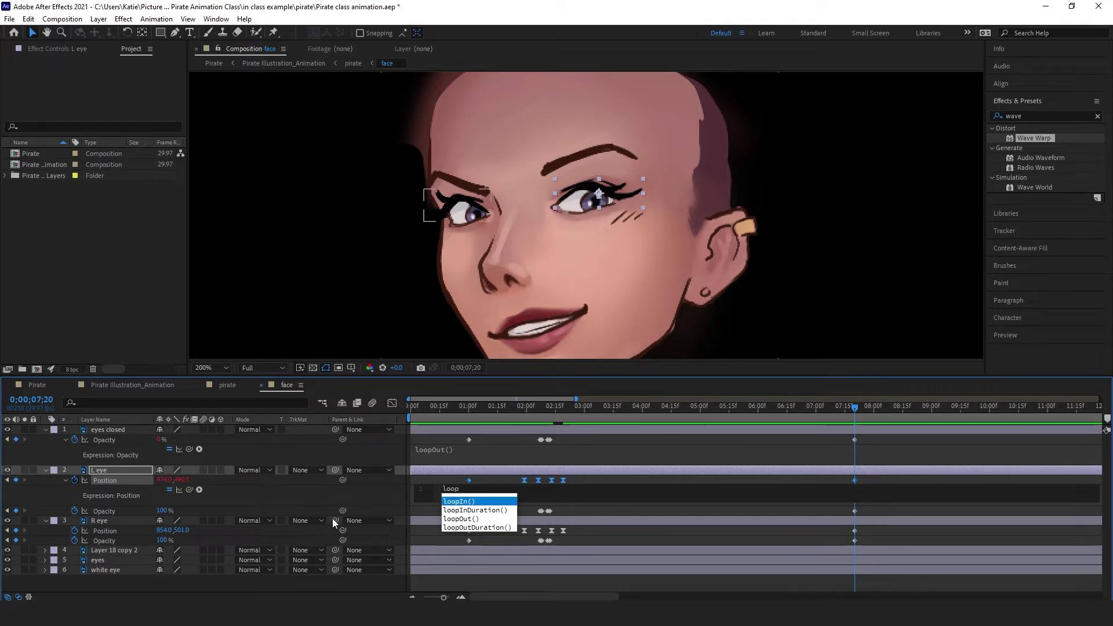
{"action": "double_click", "coordinate": [470, 519]}
{"action": "left_click", "coordinate": [206, 533]}
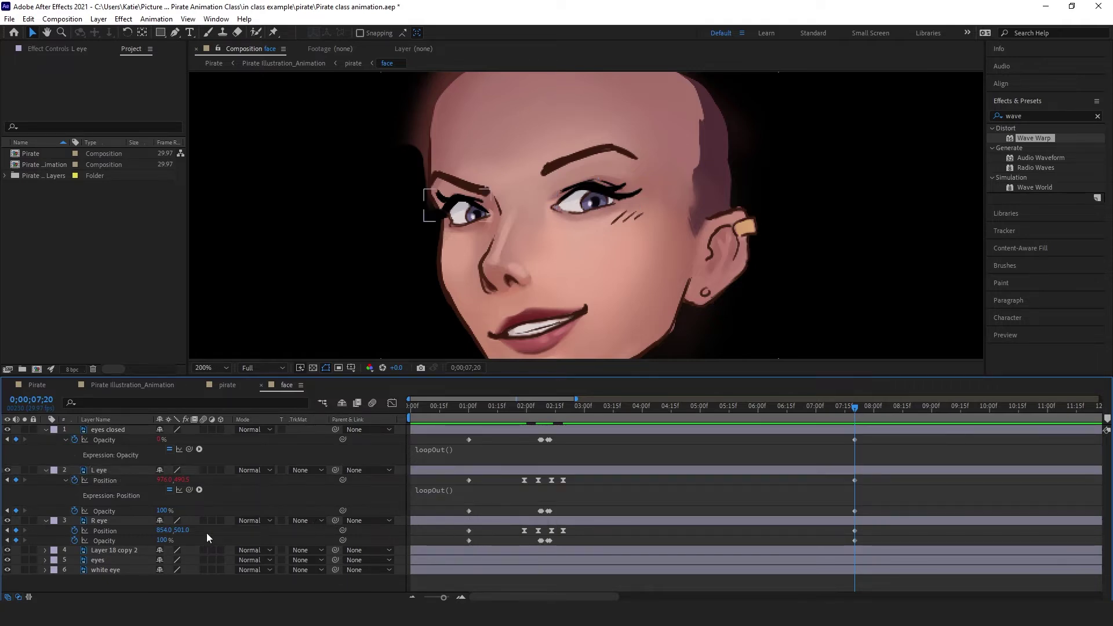
Step: Add a loopOut() expression to the L eye layer's Opacity
{"action": "left_click", "coordinate": [71, 509], "text": "alt"}
{"action": "type", "text": "loop"}
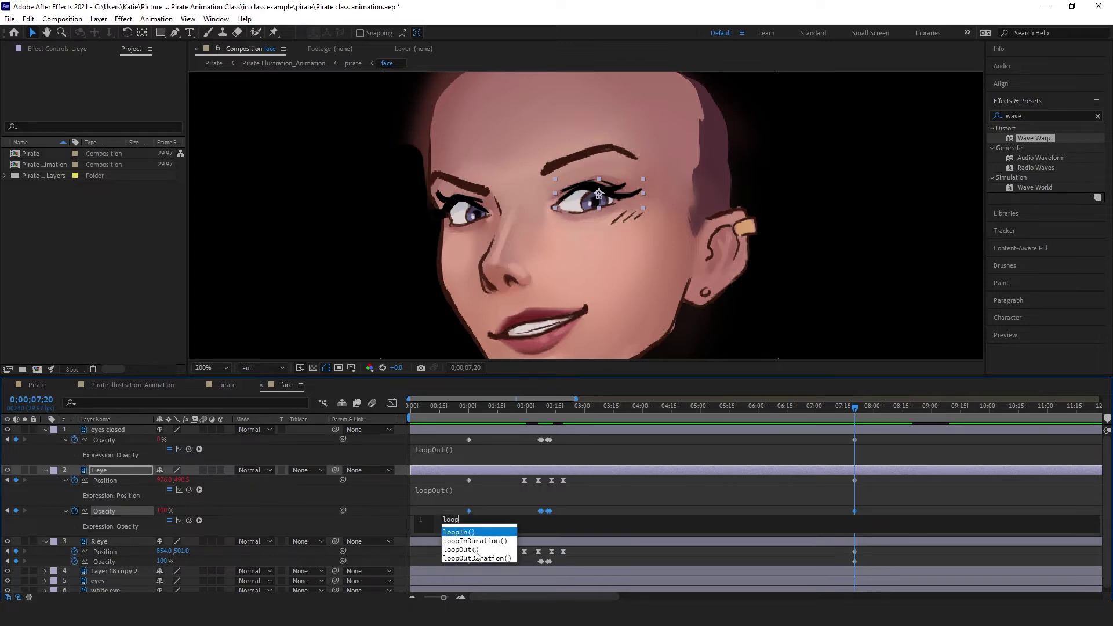
{"action": "double_click", "coordinate": [460, 549]}
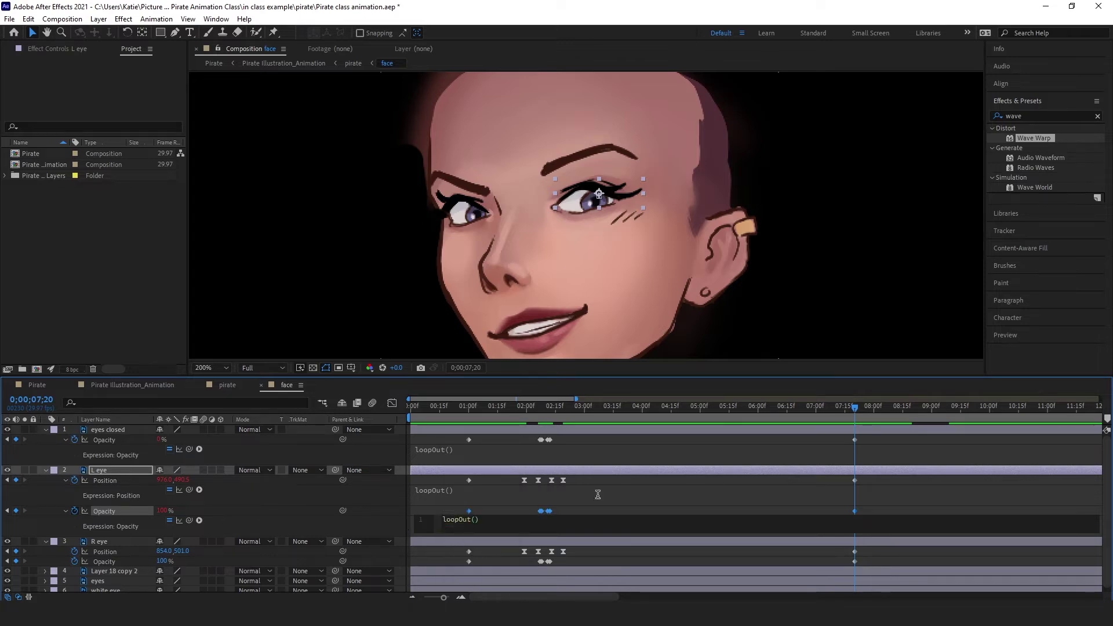
Step: Add a loopOut() expression to the R eye layer's Position
{"action": "left_click", "coordinate": [633, 493]}
{"action": "scroll", "coordinate": [487, 553], "scroll_direction": "down", "scroll_amount": 1}
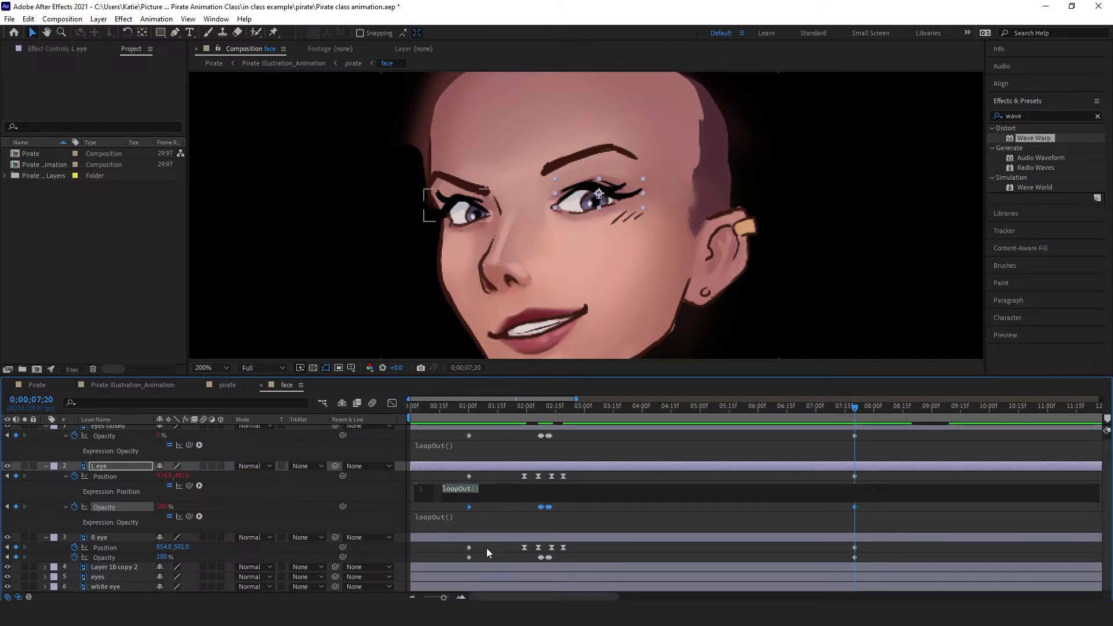
{"action": "left_click", "coordinate": [74, 547], "text": "alt"}
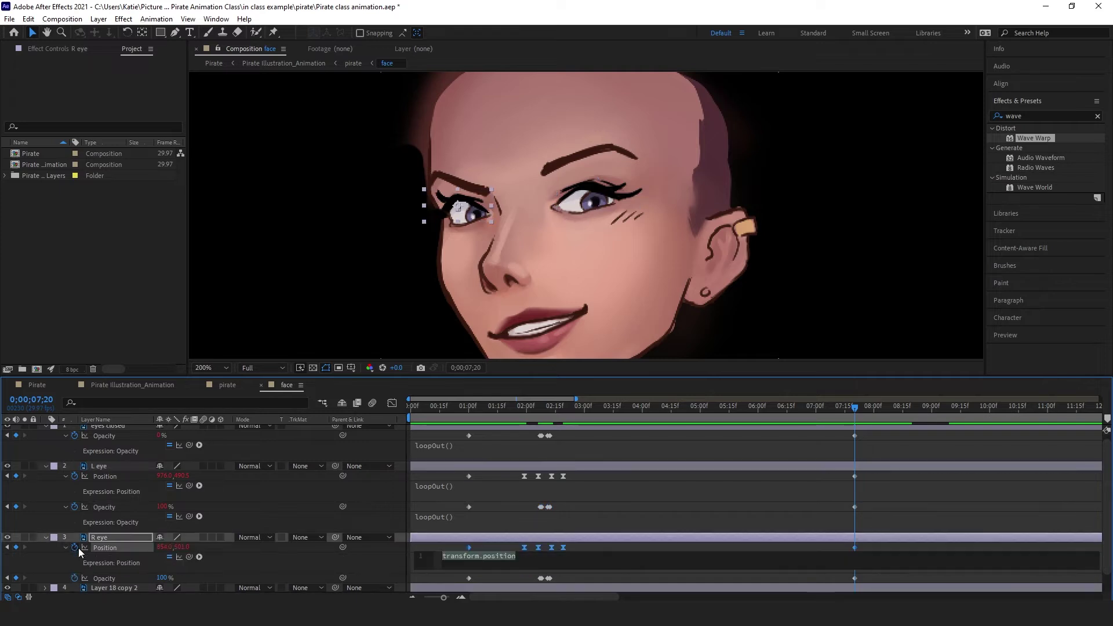
{"action": "type", "text": "loop"}
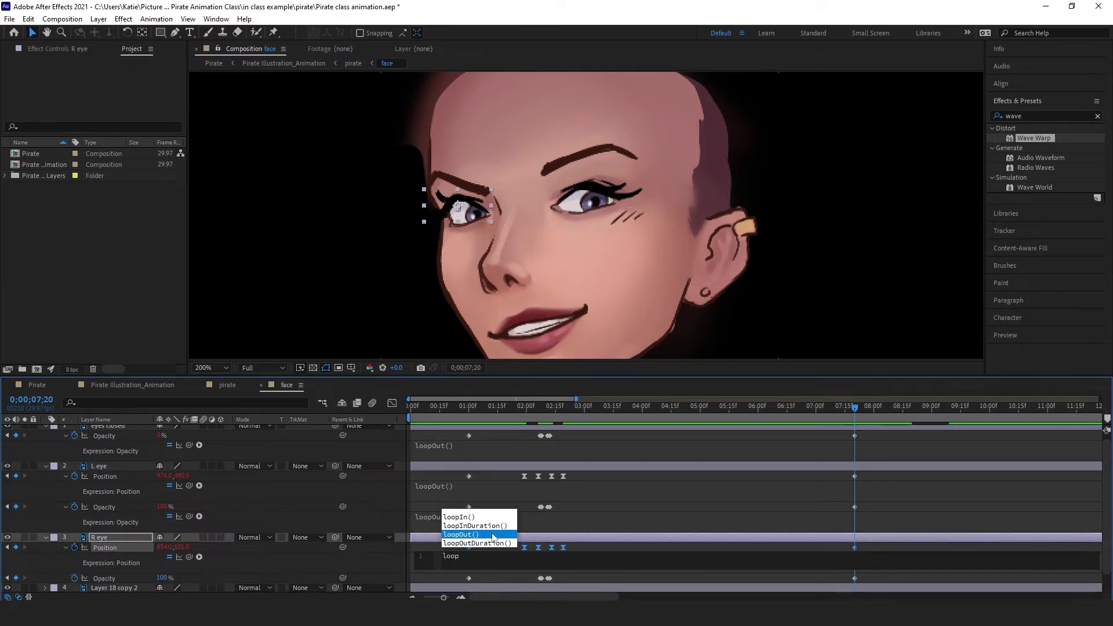
{"action": "key", "text": "Return"}
{"action": "left_click", "coordinate": [646, 492]}
Step: Add a loopOut() expression to the R eye layer's Opacity
{"action": "scroll", "coordinate": [646, 492], "scroll_direction": "down", "scroll_amount": 2}
{"action": "left_click", "coordinate": [74, 557], "text": "alt"}
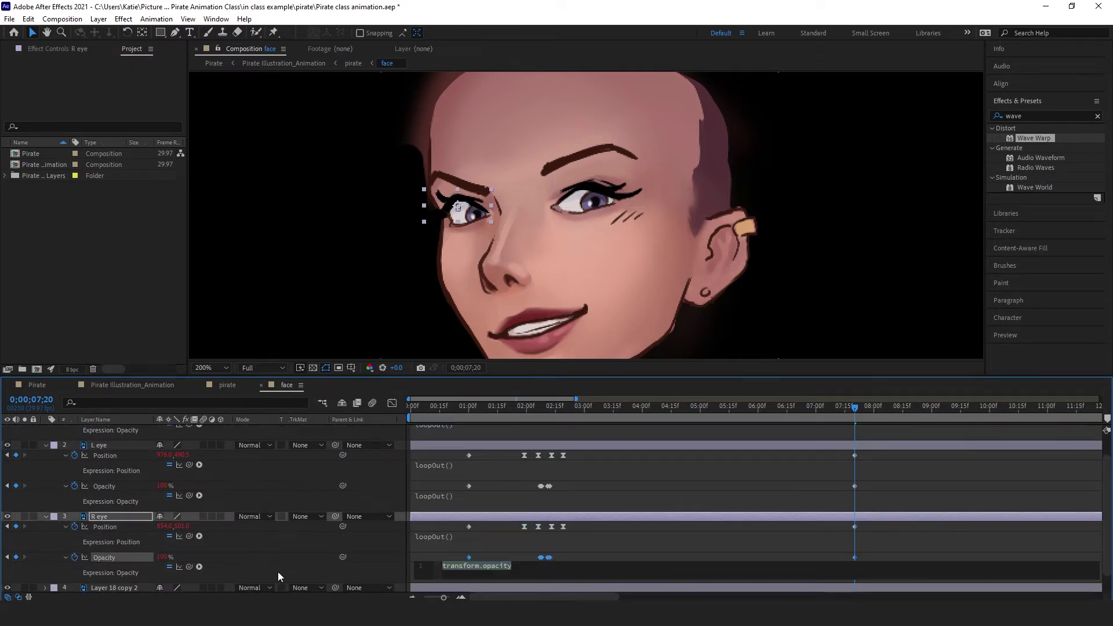
{"action": "type", "text": "loopO"}
{"action": "key", "text": "Return"}
{"action": "left_click", "coordinate": [614, 490]}
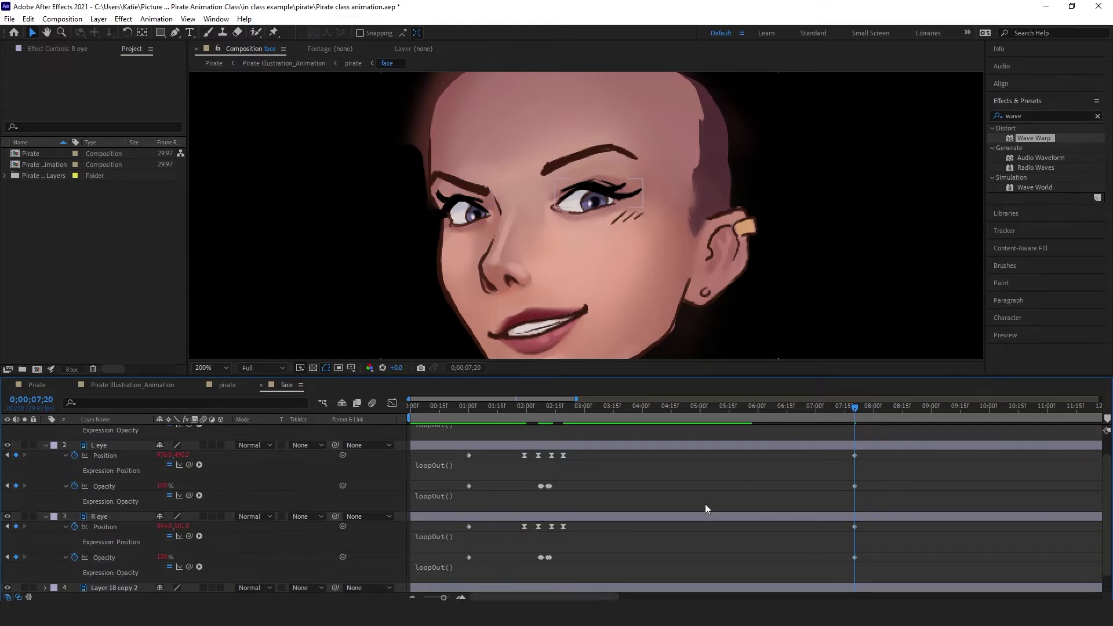
Step: Play the pirate composition from its start and from about 0;00;06;03 to check the repeating blink
{"action": "key", "text": "semicolon"}
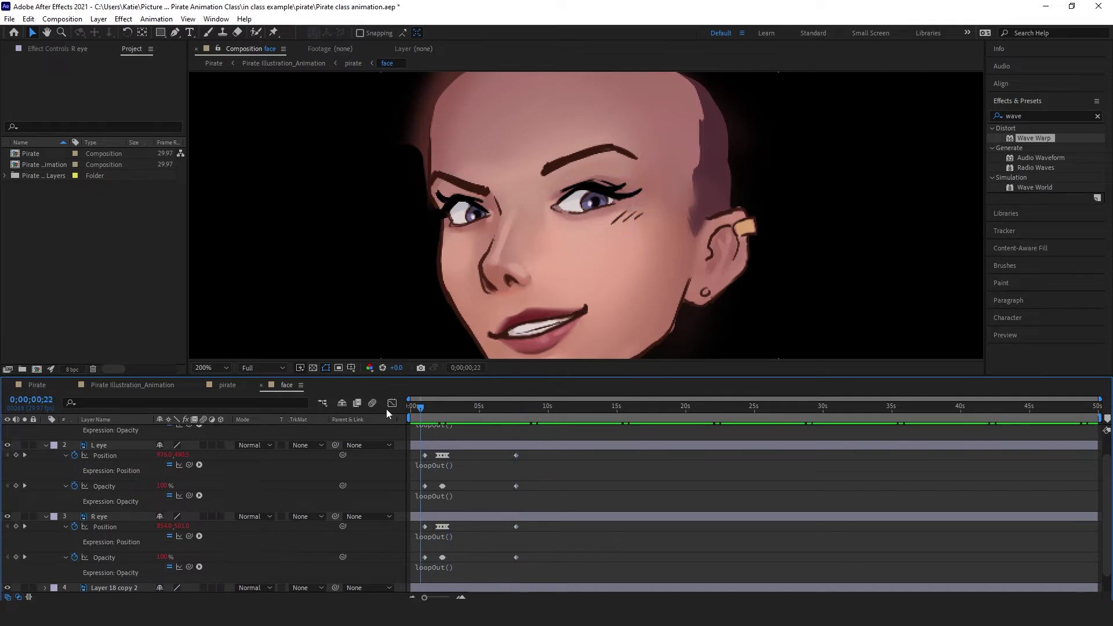
{"action": "mouse_move", "coordinate": [420, 407]}
{"action": "left_mouse_down"}
{"action": "mouse_move", "coordinate": [482, 414]}
{"action": "mouse_move", "coordinate": [412, 417]}
{"action": "left_mouse_up"}
{"action": "left_click", "coordinate": [225, 387]}
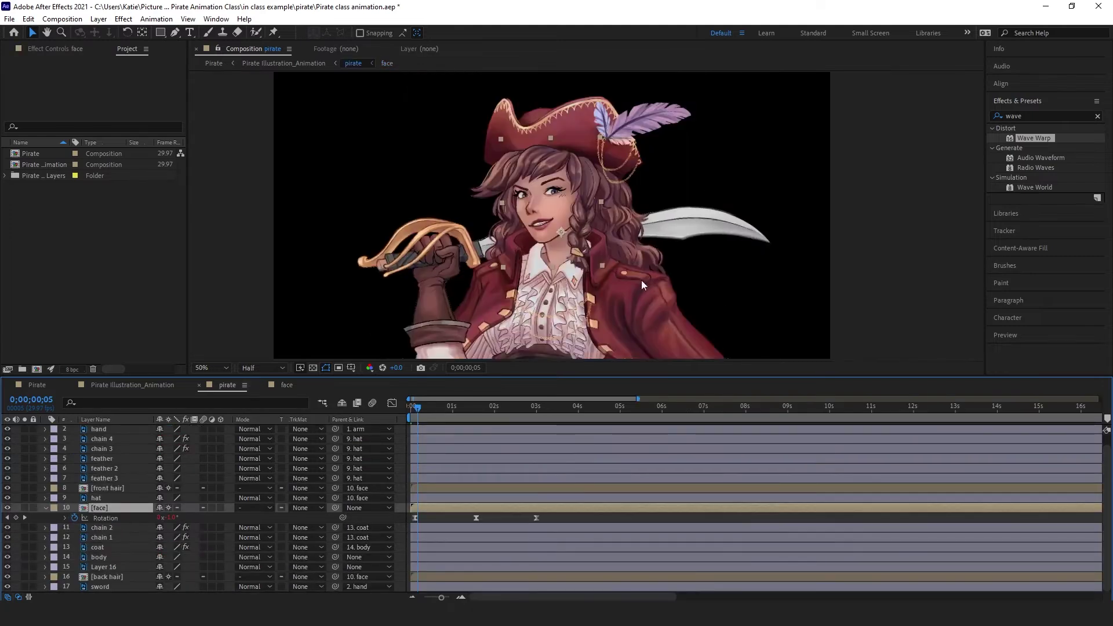
{"action": "key", "text": "Home"}
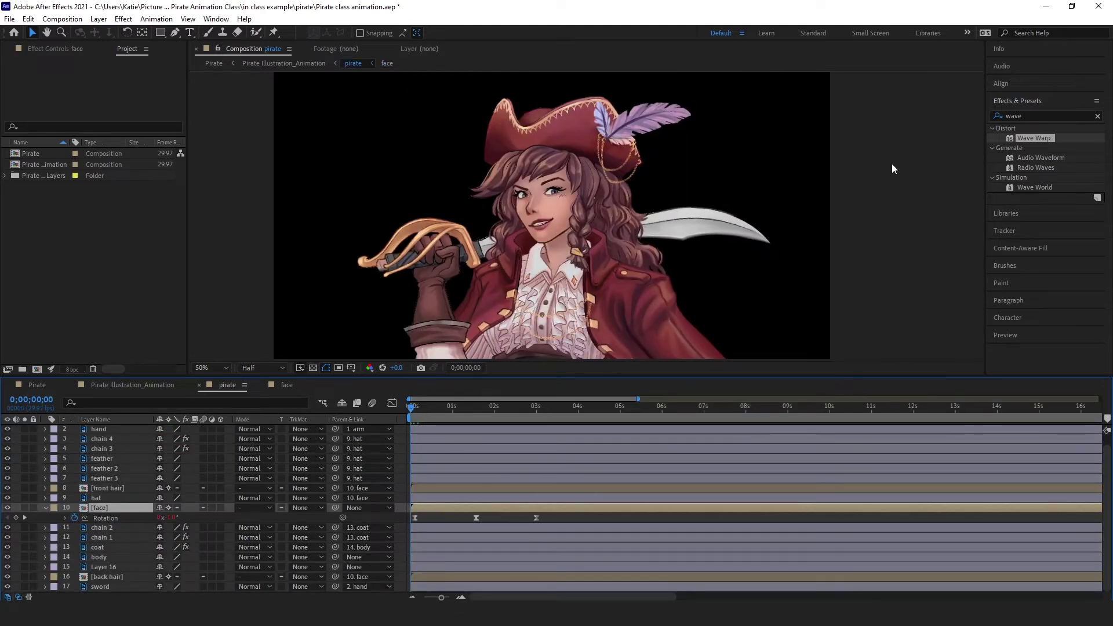
{"action": "key", "text": "space"}
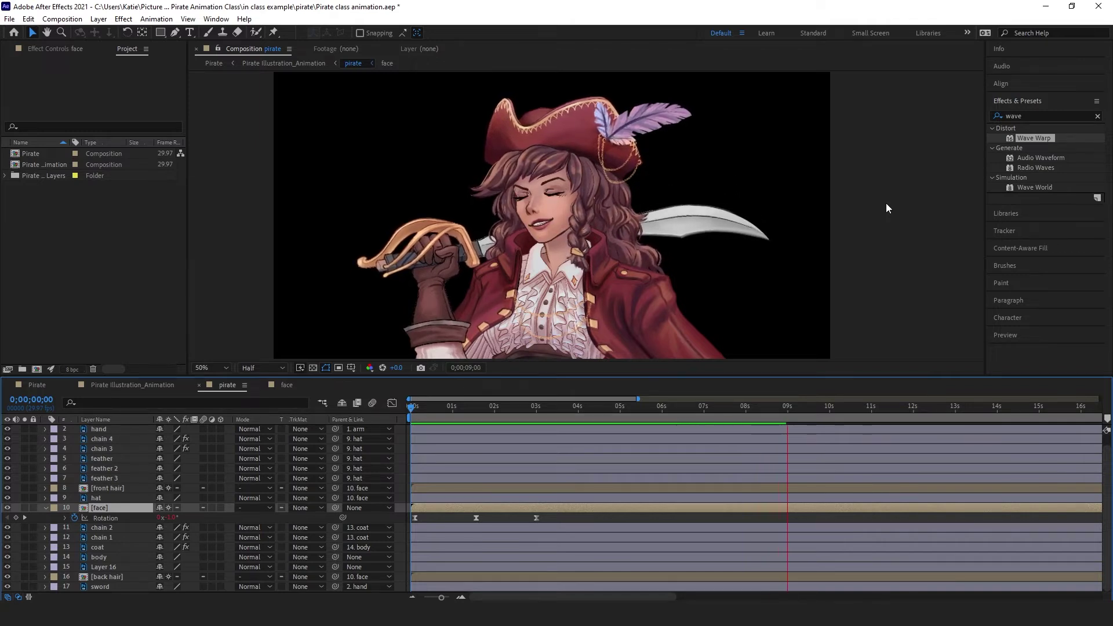
{"action": "left_click", "coordinate": [666, 412]}
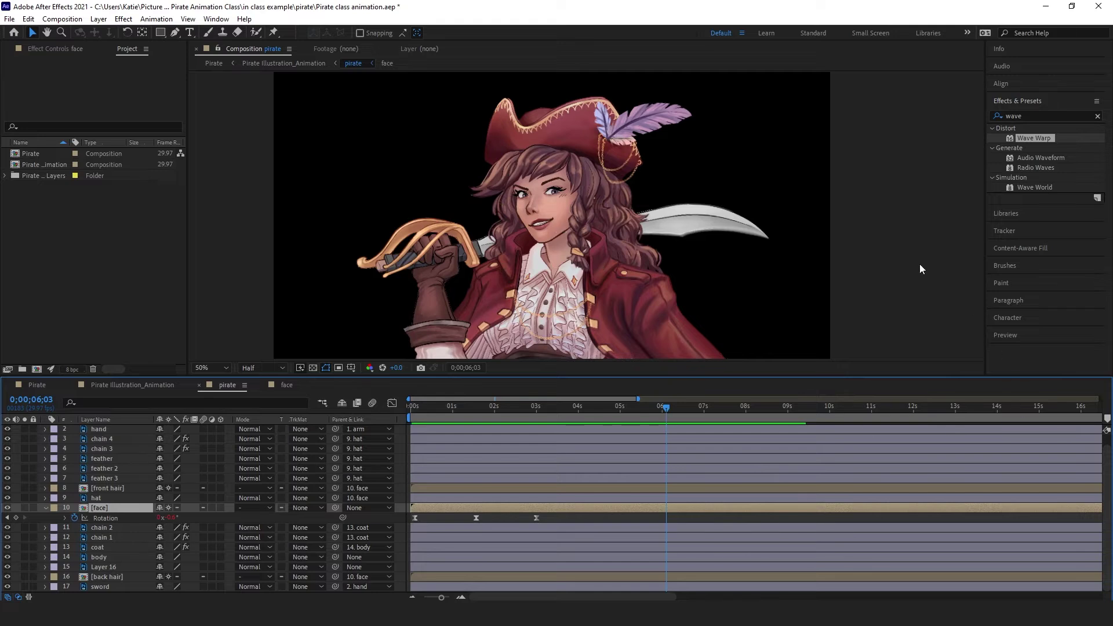
{"action": "key", "text": "space"}
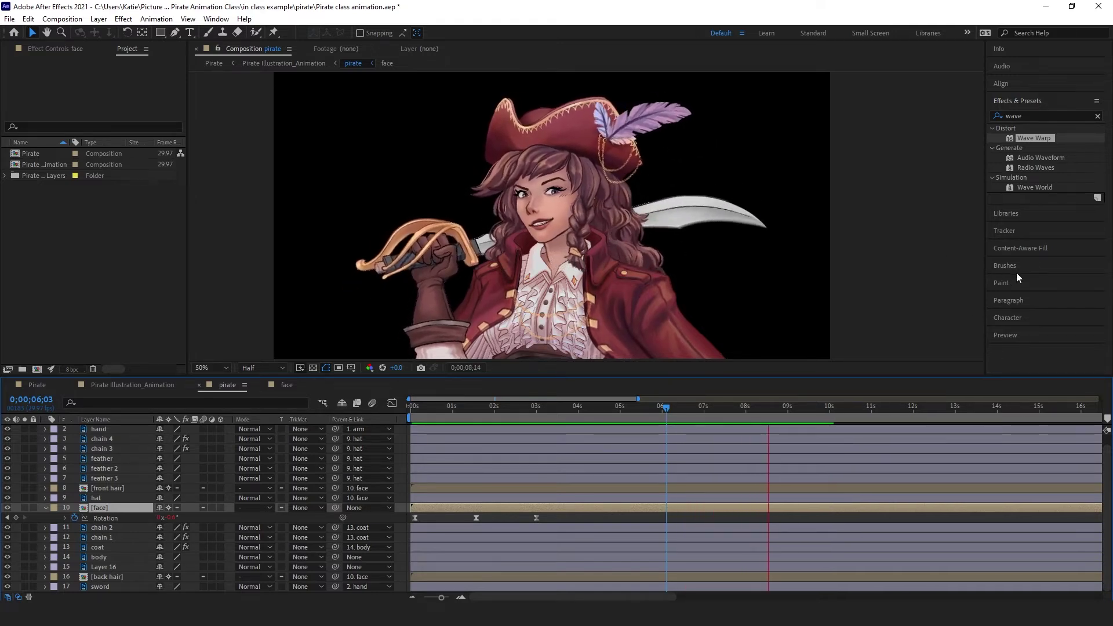
{"action": "key", "text": "space"}
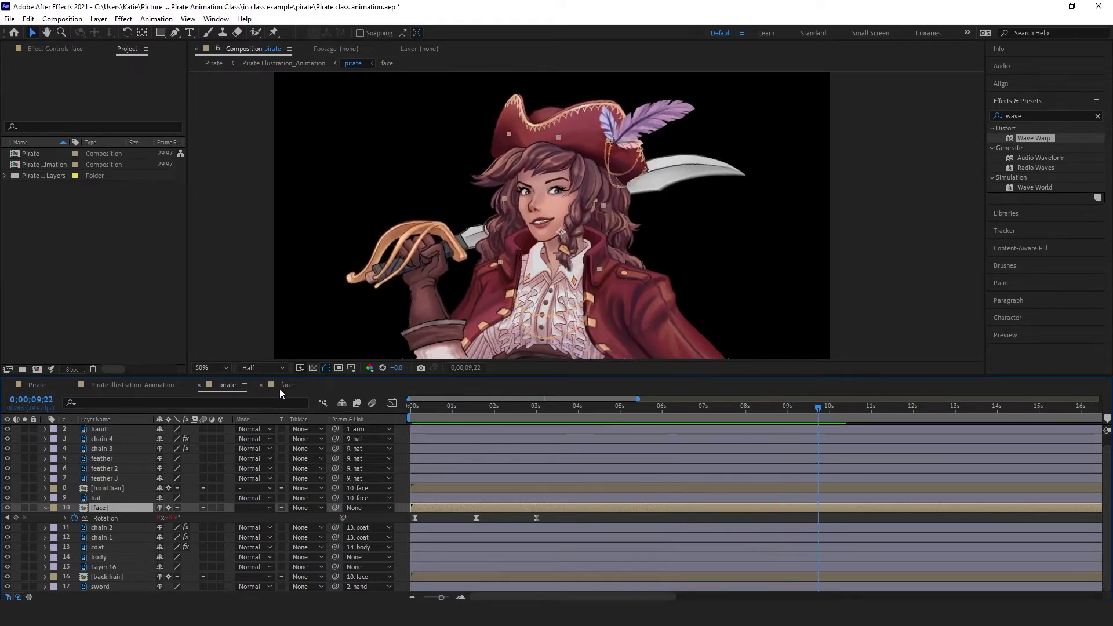
Step: Move the last Position and Opacity keyframes of the L eye and R eye layers in the face composition to 0;00;03;22
{"action": "left_click", "coordinate": [297, 386]}
{"action": "left_click_drag", "start_coordinate": [501, 458], "coordinate": [458, 561]}
Step: Play the pirate composition with the face magnified to 100% to check the timing of the open and closed eyes
{"action": "left_click", "coordinate": [223, 385]}
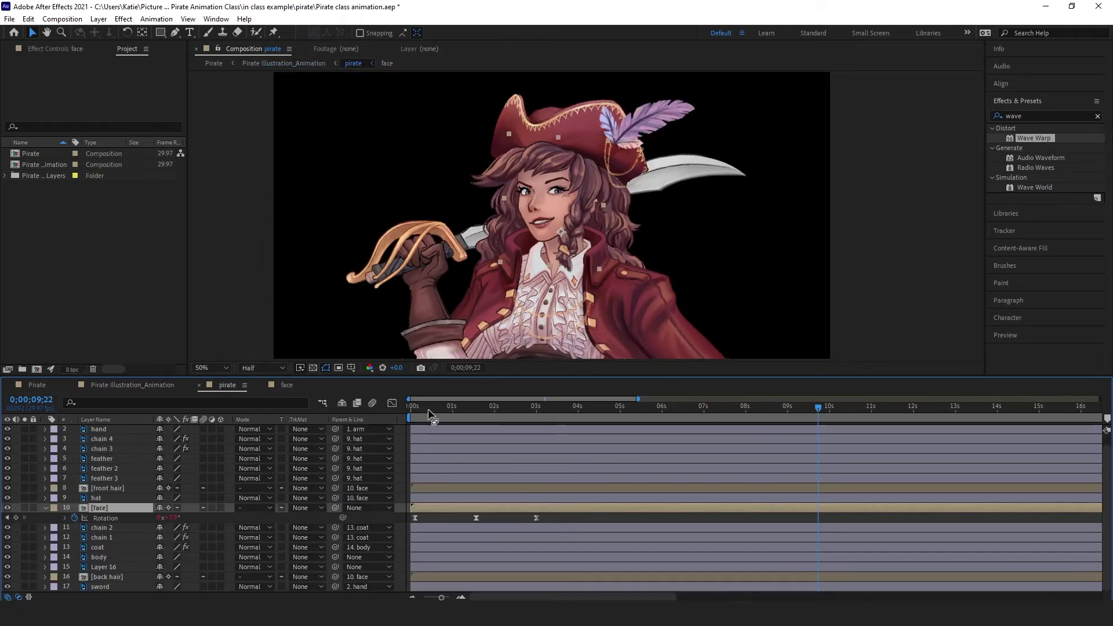
{"action": "key", "text": "space"}
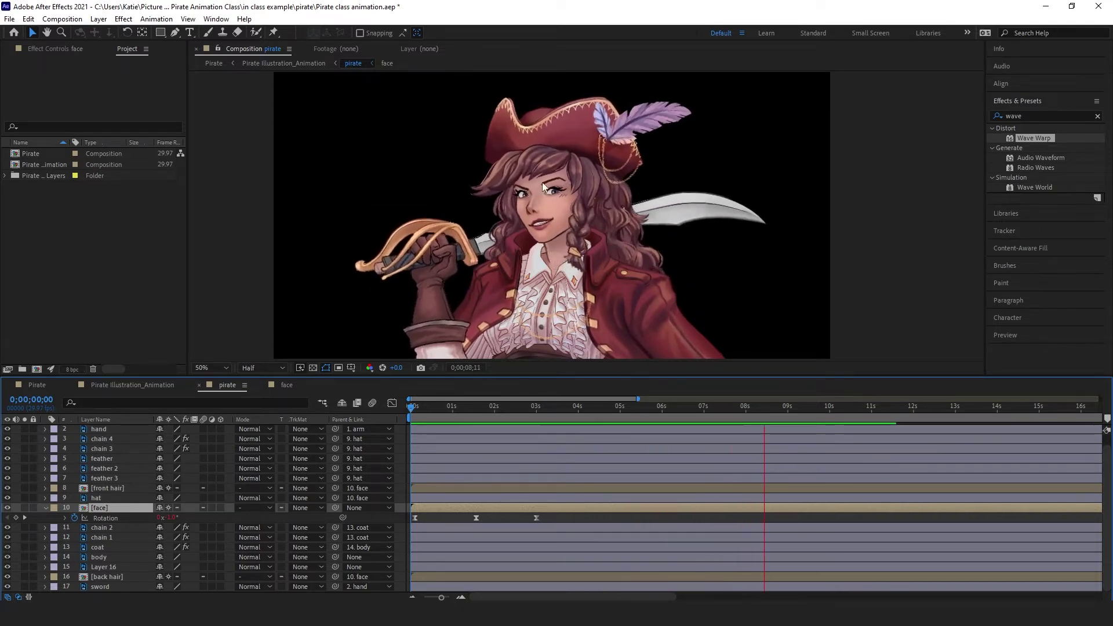
{"action": "key", "text": "space"}
{"action": "scroll", "coordinate": [543, 186], "scroll_direction": "up", "scroll_amount": 2}
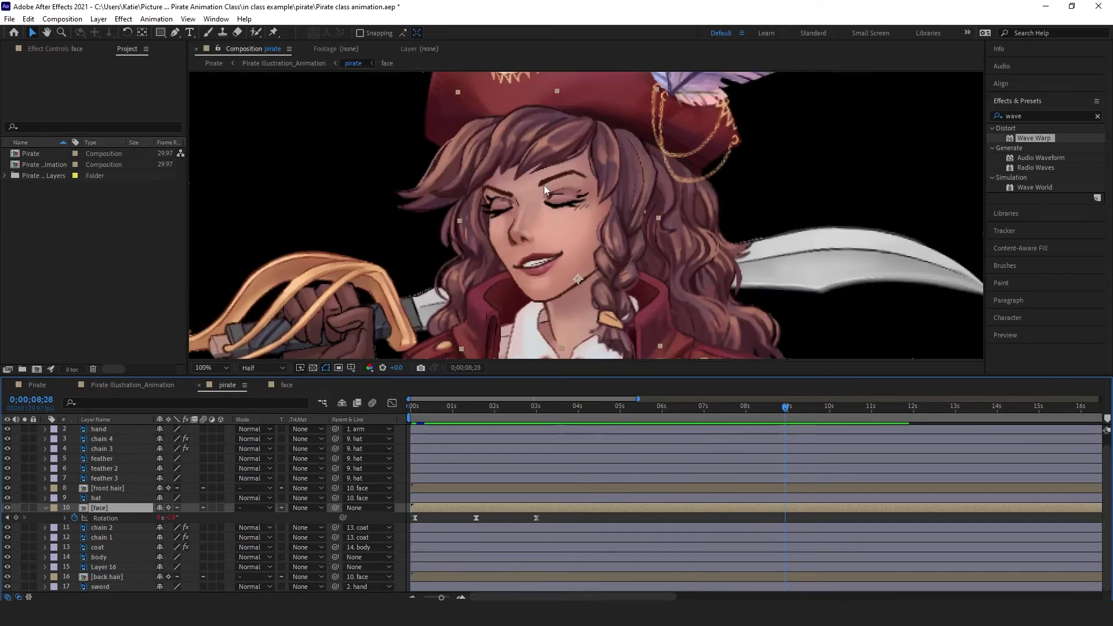
{"action": "left_click", "coordinate": [525, 407]}
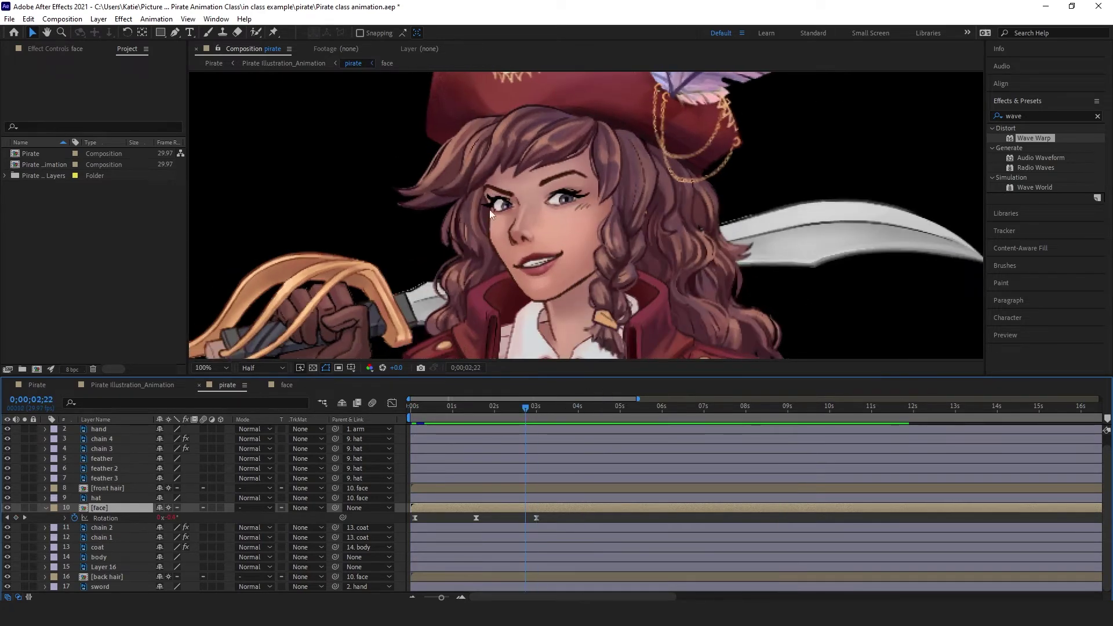
{"action": "key", "text": "space"}
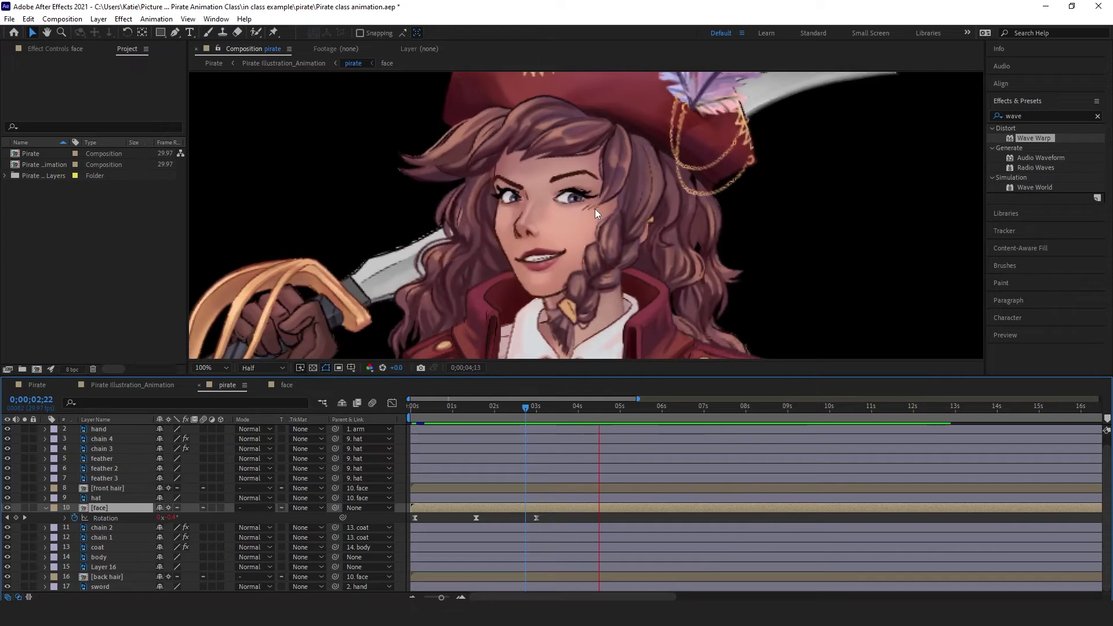
Step: Move the eyes closed layer's last Opacity keyframe to 0;00;03;22, matching the end keyframes of the L eye and R eye layers
{"action": "left_click", "coordinate": [287, 384]}
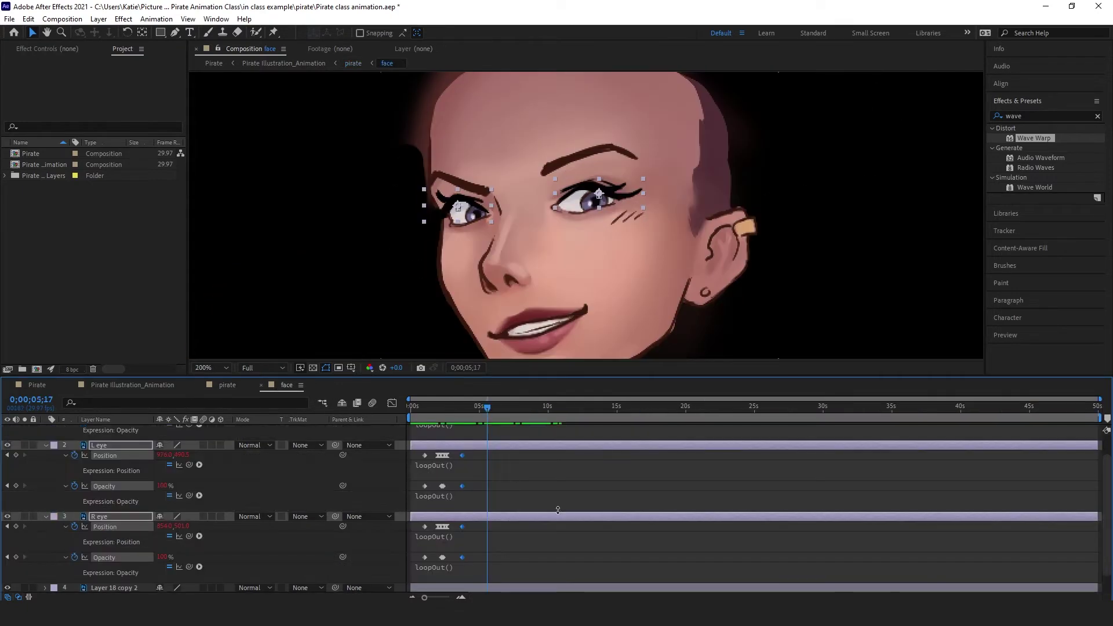
{"action": "scroll", "coordinate": [495, 499], "scroll_direction": "up", "scroll_amount": 1}
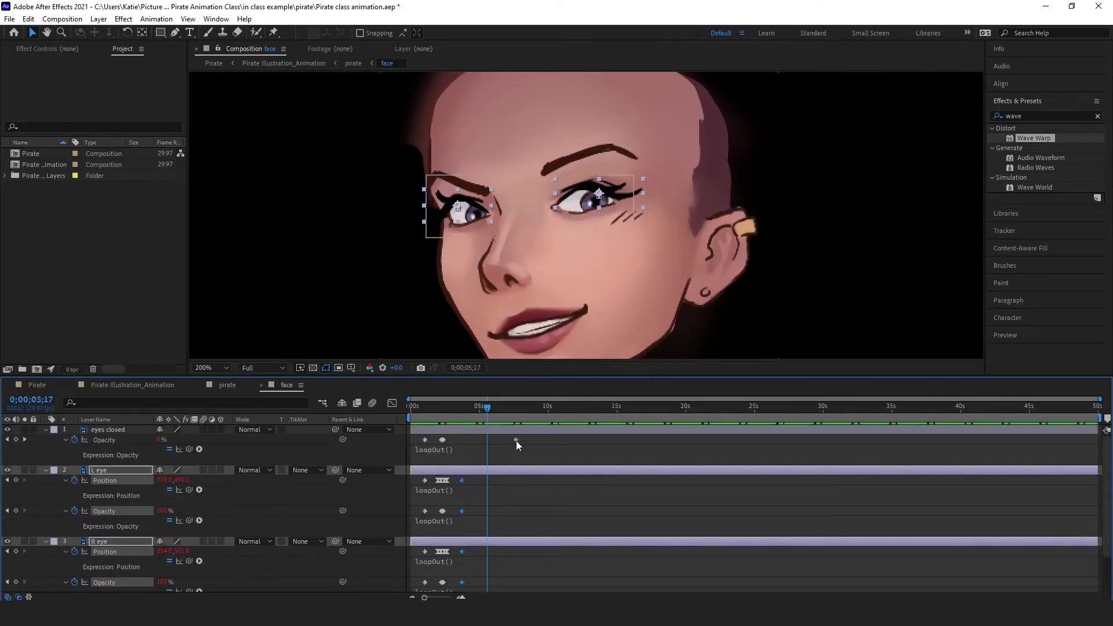
{"action": "left_click", "coordinate": [462, 410]}
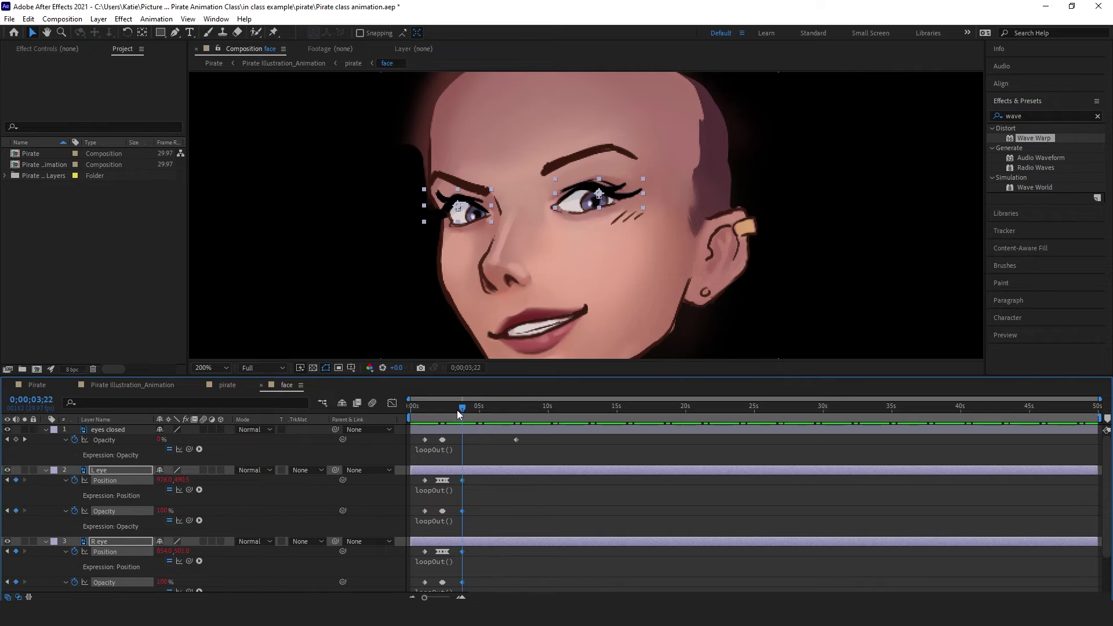
{"action": "left_click", "coordinate": [519, 445]}
{"action": "left_click", "coordinate": [513, 439]}
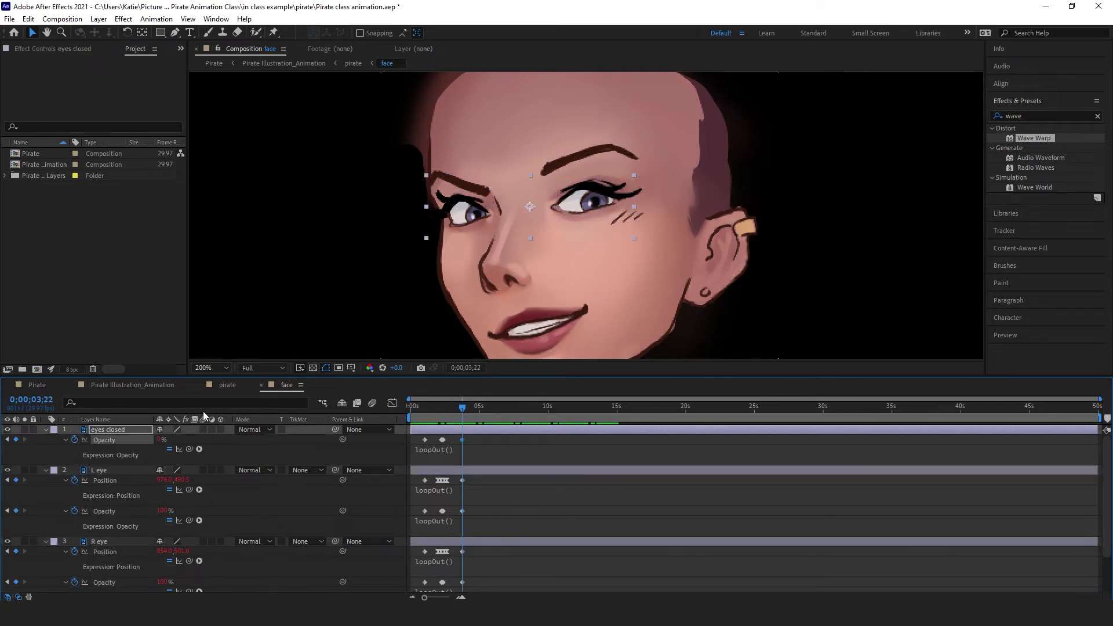
Step: Play and scrub through the pirate composition to check how often the blink repeats
{"action": "left_click", "coordinate": [160, 387]}
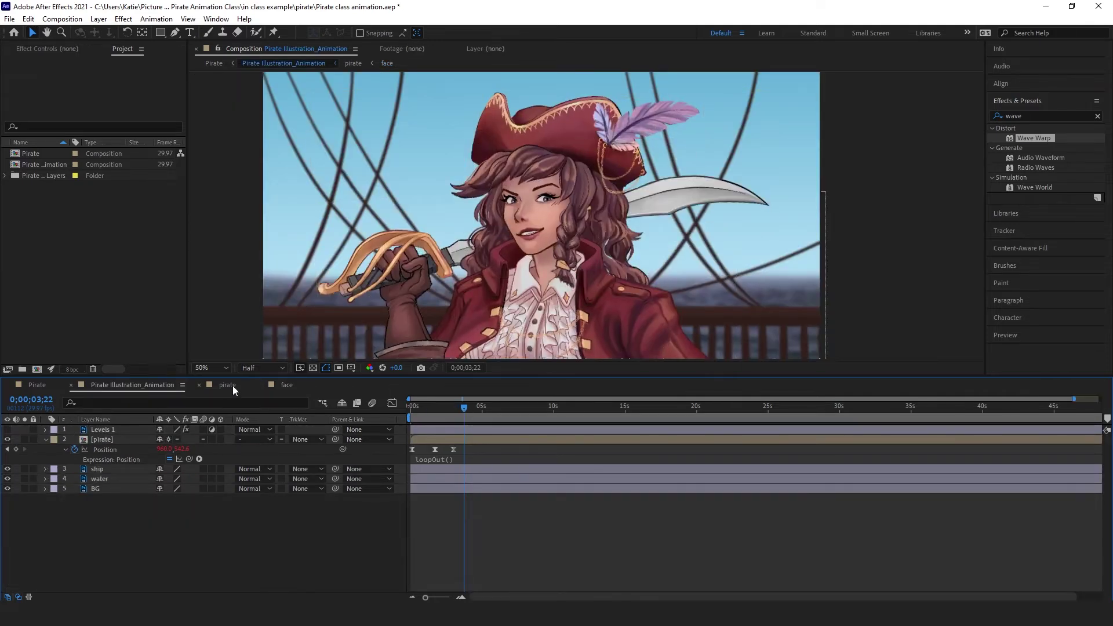
{"action": "left_click", "coordinate": [228, 386]}
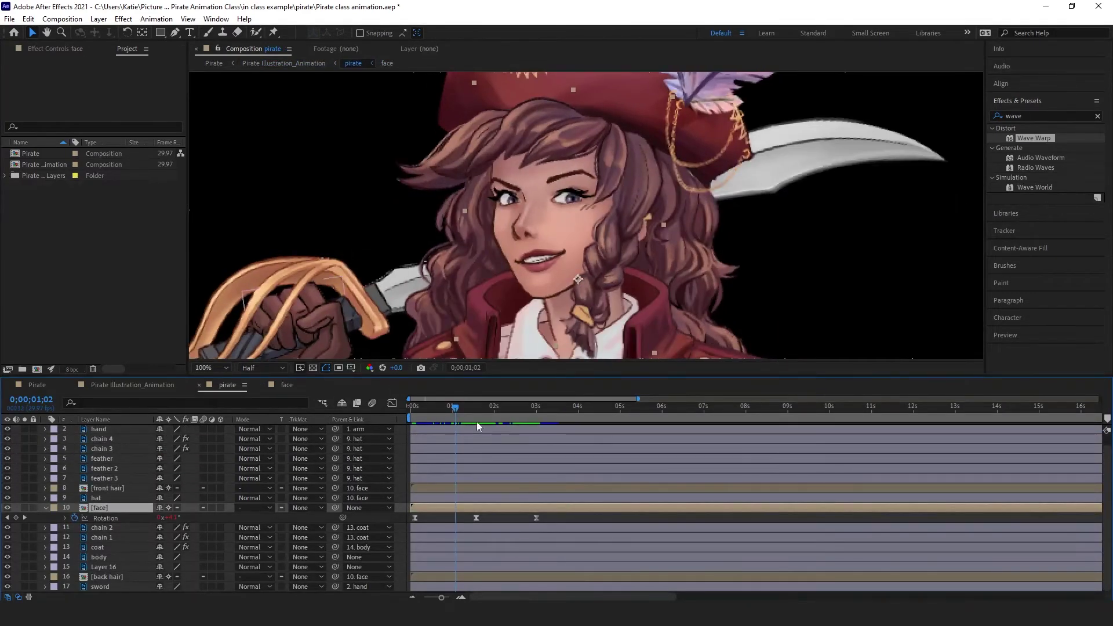
{"action": "key", "text": "space"}
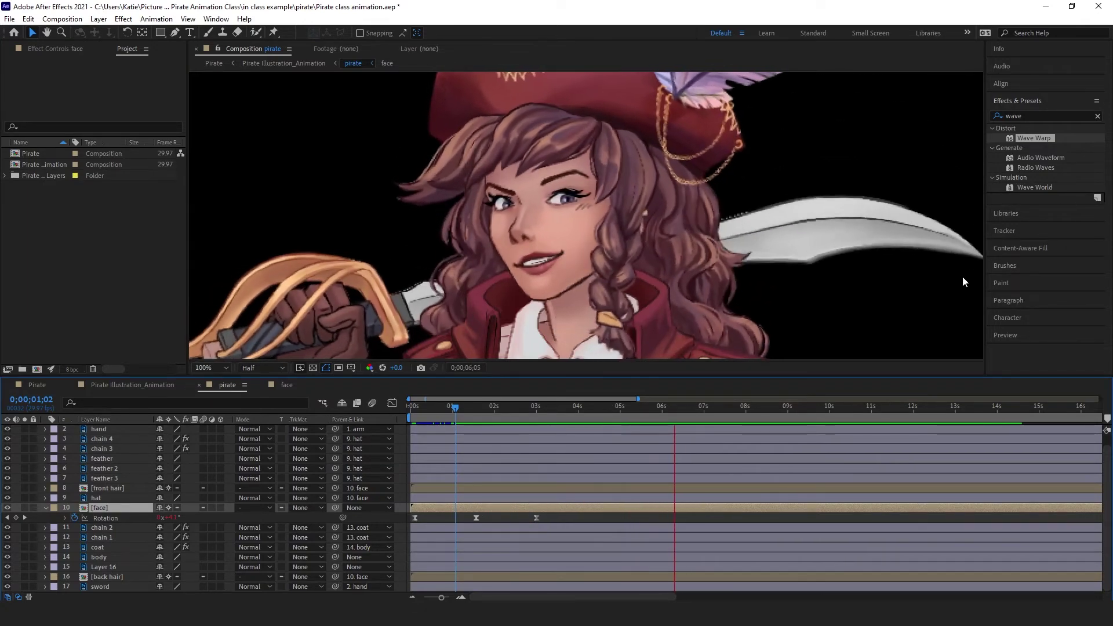
{"action": "scroll", "coordinate": [535, 238], "scroll_direction": "down", "scroll_amount": 2}
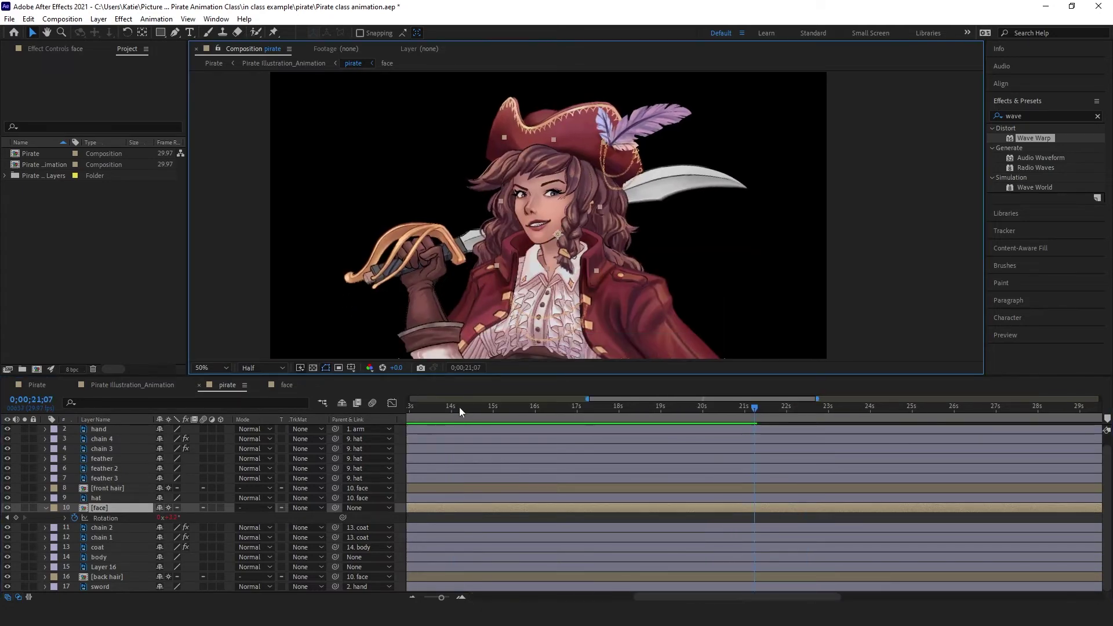
{"action": "key", "text": "space"}
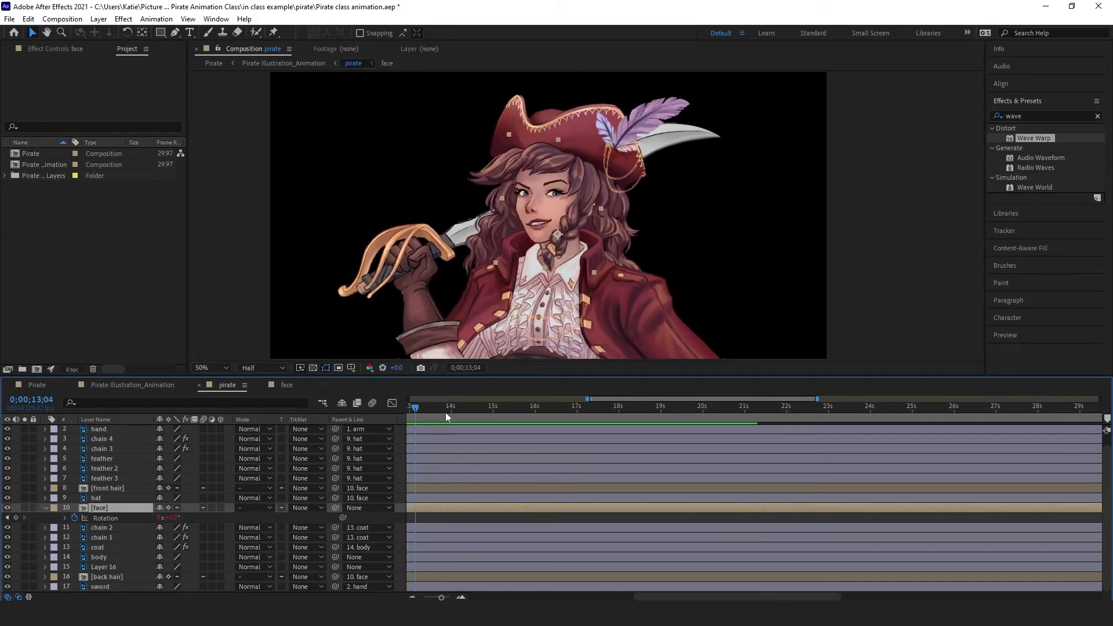
{"action": "left_click_drag", "start_coordinate": [446, 416], "coordinate": [572, 444]}
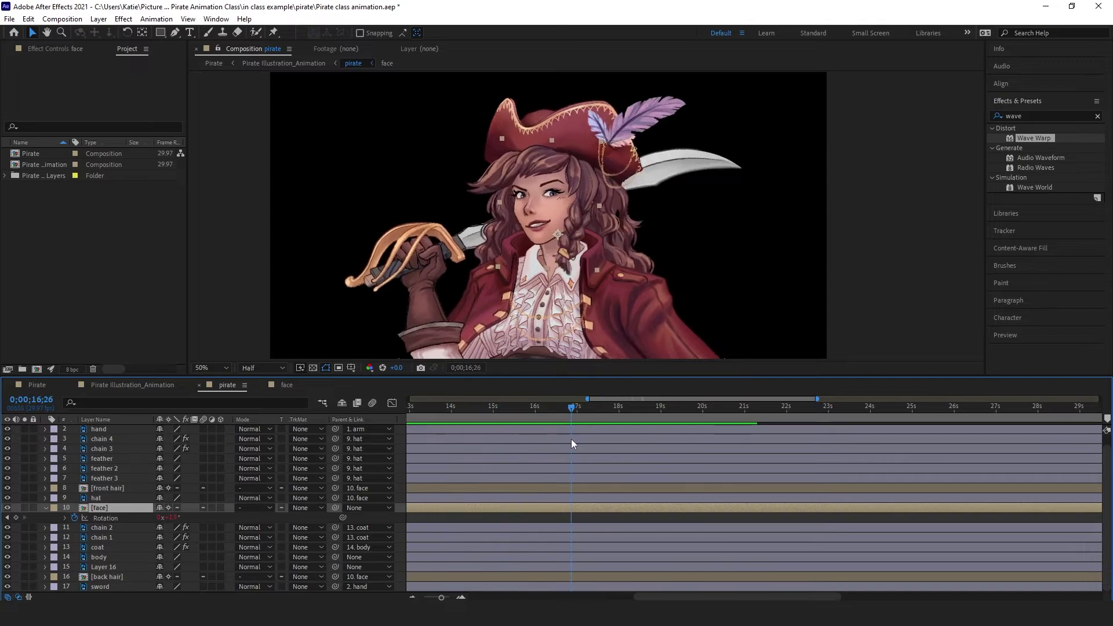
Step: Move the last keyframes of the eyes closed, L eye and R eye layers in the face composition to about 10.5 seconds
{"action": "left_click", "coordinate": [286, 385]}
{"action": "left_click", "coordinate": [544, 450]}
{"action": "left_click", "coordinate": [535, 525]}
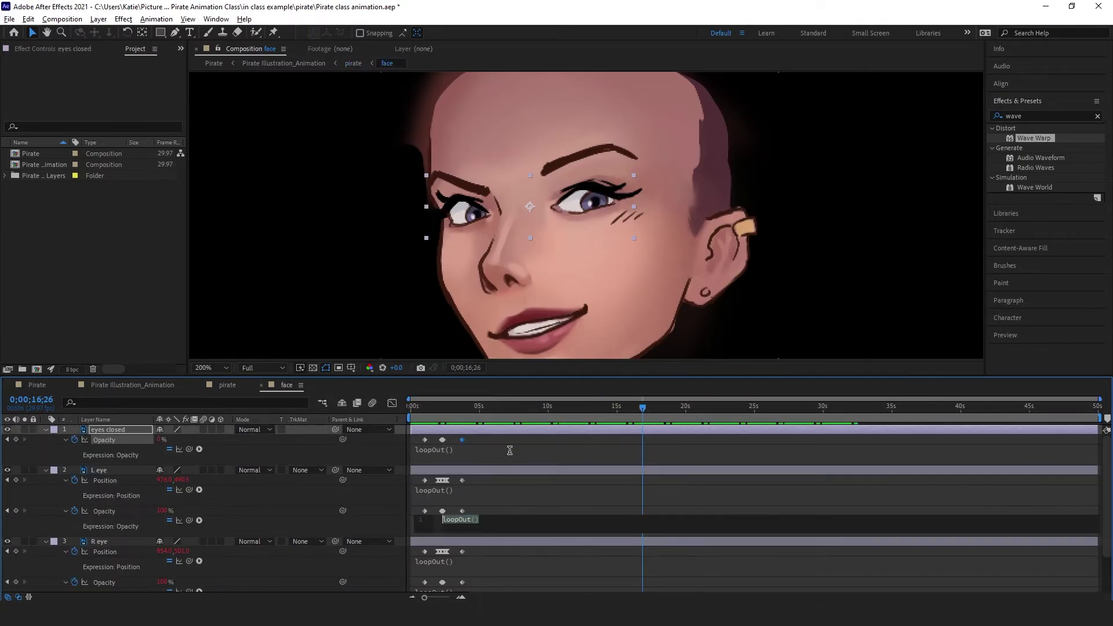
{"action": "left_click", "coordinate": [457, 443]}
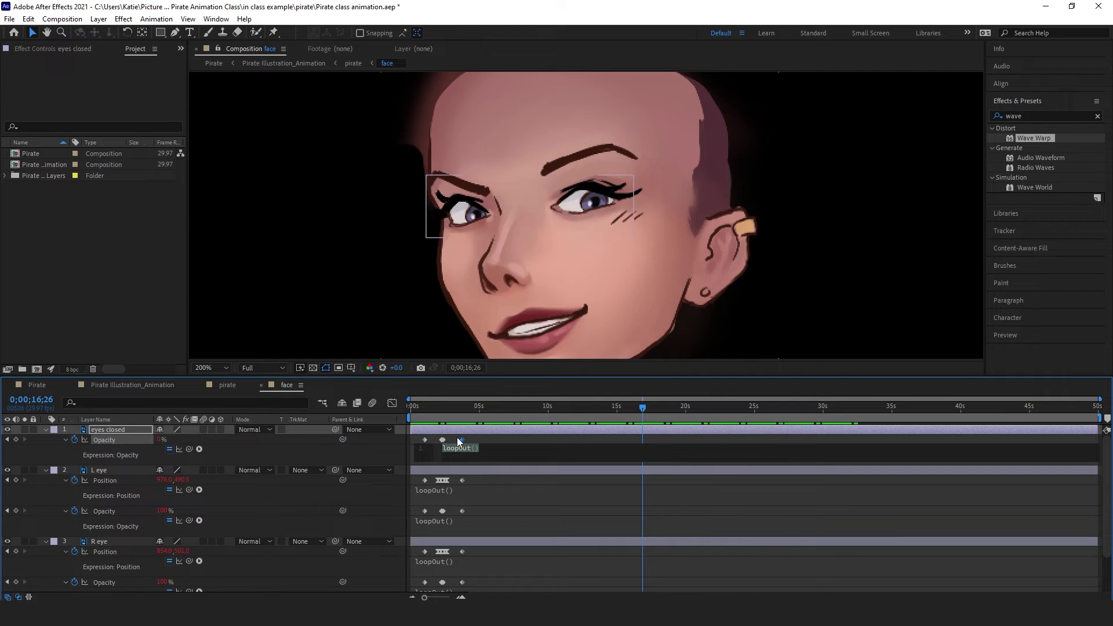
{"action": "left_click", "coordinate": [456, 438]}
{"action": "left_click_drag", "start_coordinate": [458, 441], "coordinate": [556, 541]}
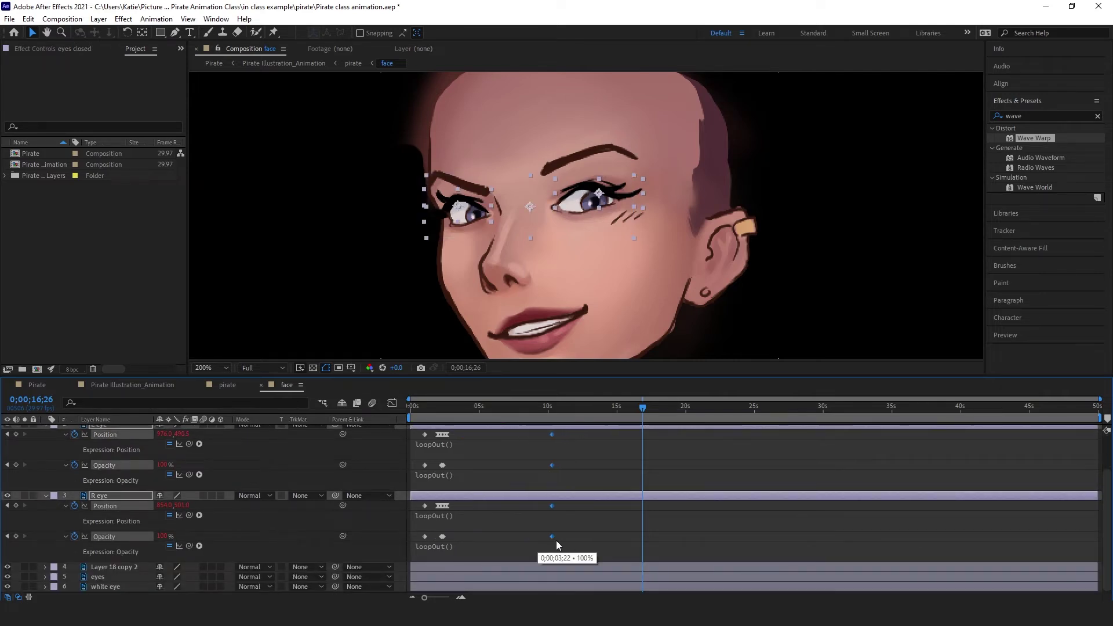
{"action": "left_click", "coordinate": [499, 550]}
{"action": "left_click", "coordinate": [413, 413]}
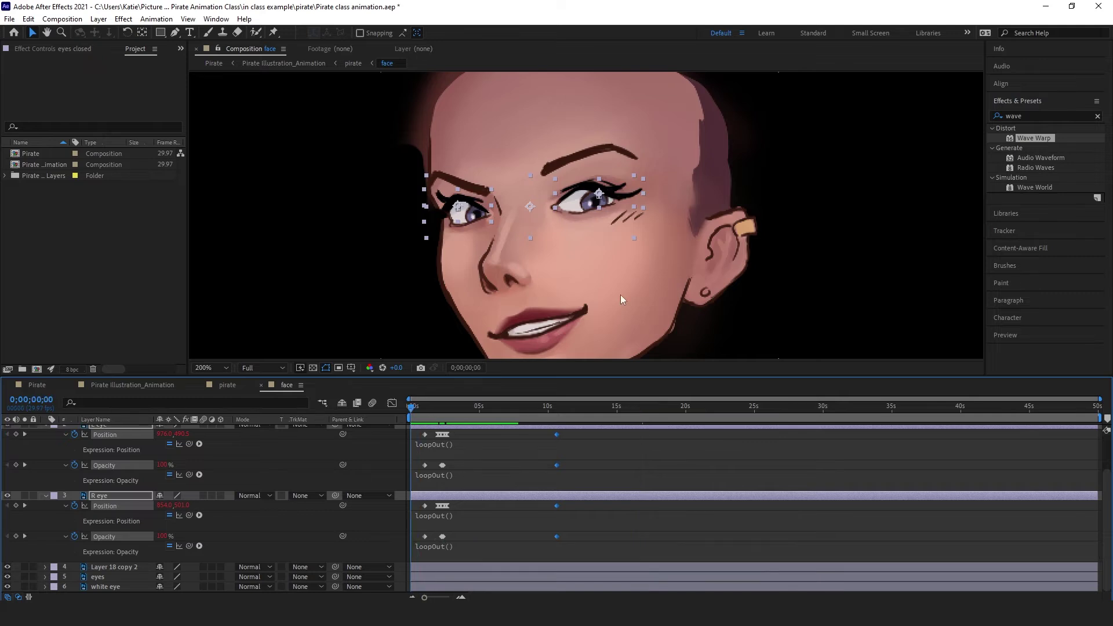
Step: Move the last keyframes of the eyes closed, L eye and R eye layers to about 20 seconds and scrub through the loop
{"action": "left_click", "coordinate": [620, 295]}
{"action": "scroll", "coordinate": [590, 513], "scroll_direction": "up", "scroll_amount": 2}
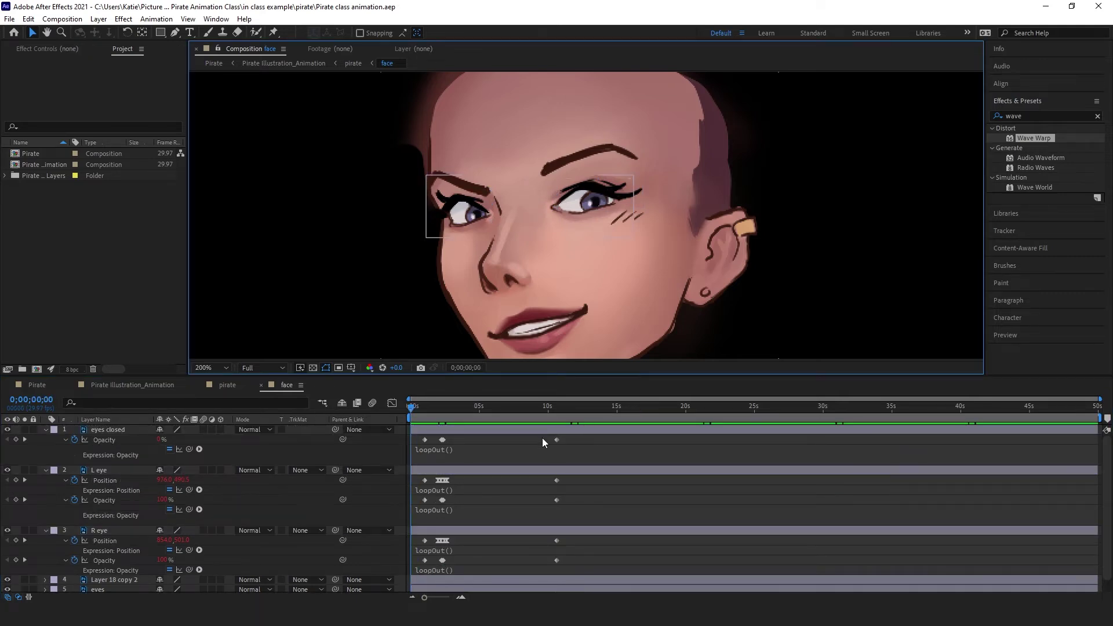
{"action": "left_click_drag", "start_coordinate": [542, 437], "coordinate": [570, 564]}
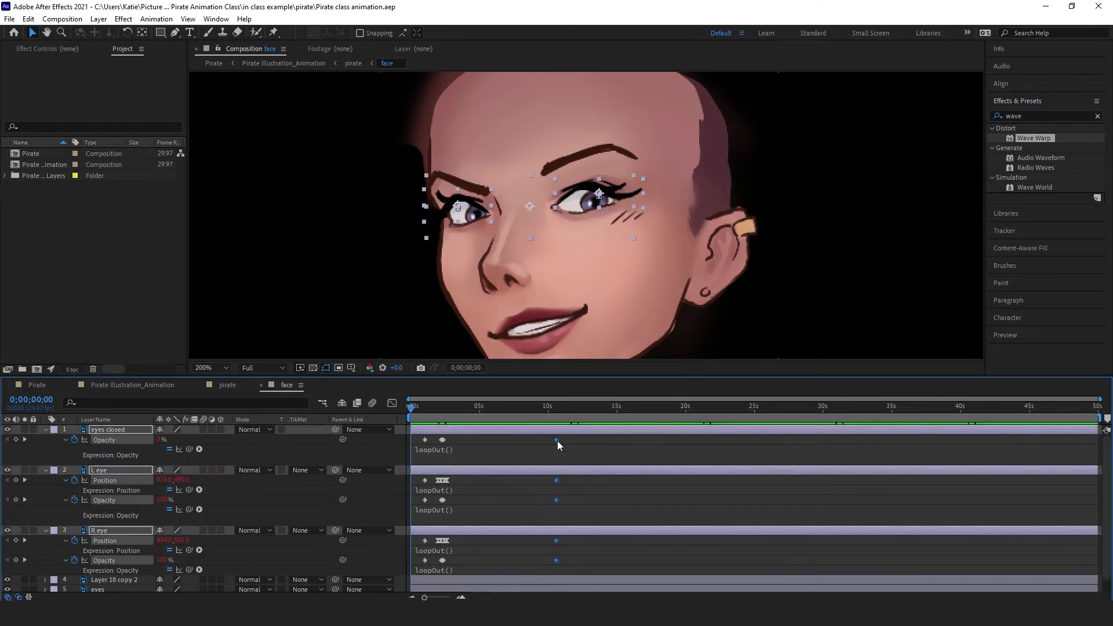
{"action": "left_click_drag", "start_coordinate": [558, 441], "coordinate": [679, 442]}
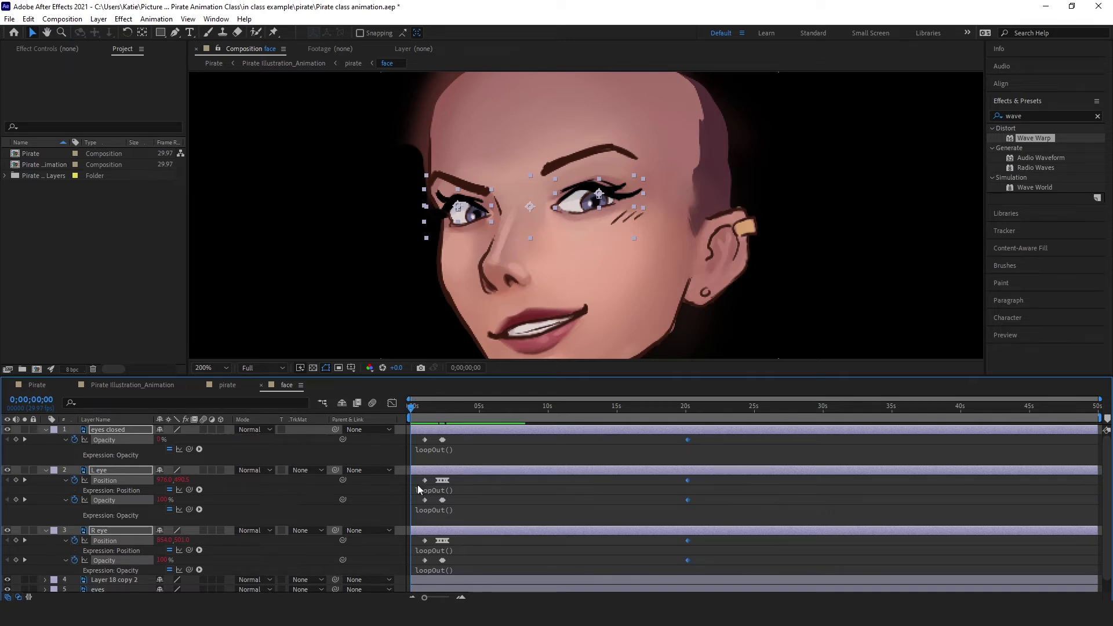
{"action": "left_click_drag", "start_coordinate": [413, 416], "coordinate": [477, 413]}
{"action": "left_click_drag", "start_coordinate": [544, 426], "coordinate": [588, 446]}
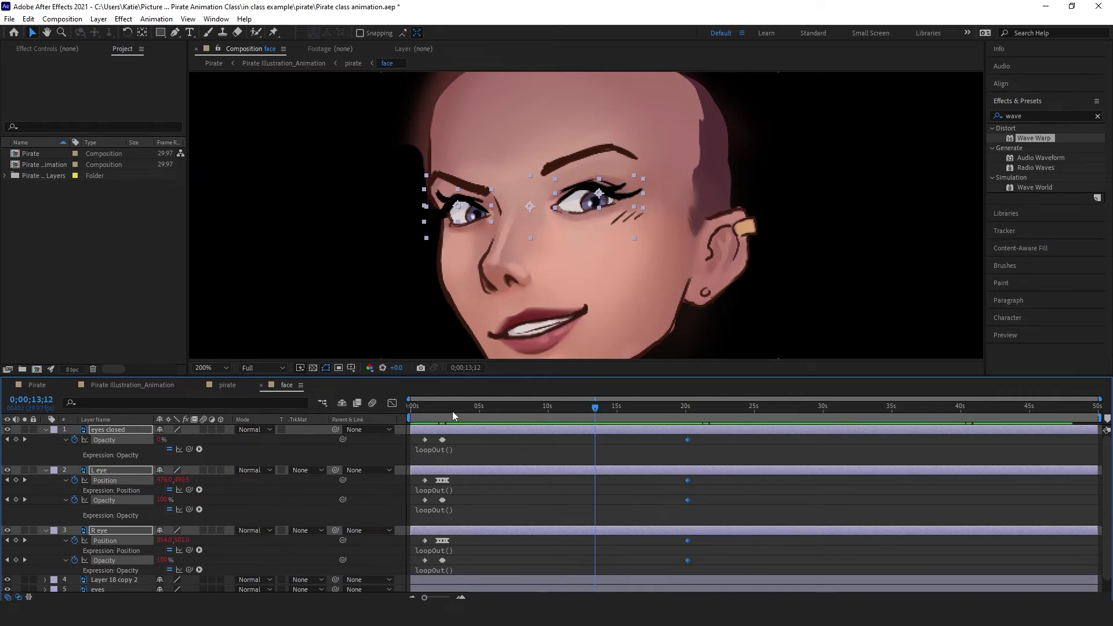
Step: Move the second of the four blink Position keyframes on the L eye and R eye layers to 0;00;02;07
{"action": "left_click_drag", "start_coordinate": [435, 410], "coordinate": [525, 413]}
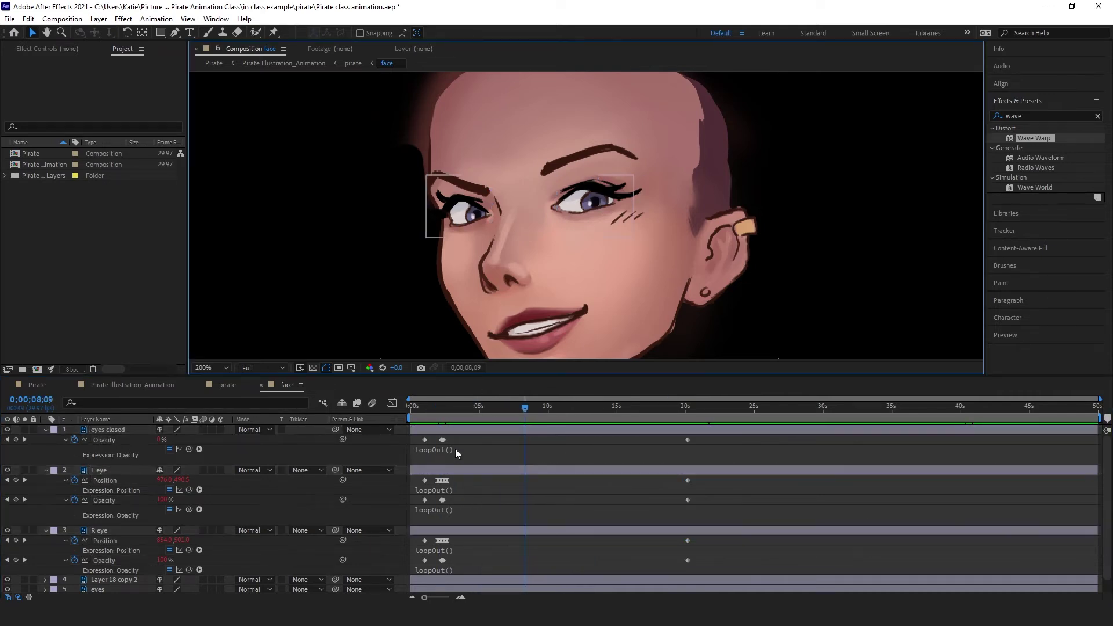
{"action": "scroll", "coordinate": [446, 448], "scroll_direction": "up", "scroll_amount": 4}
{"action": "left_click_drag", "start_coordinate": [601, 592], "coordinate": [578, 593]}
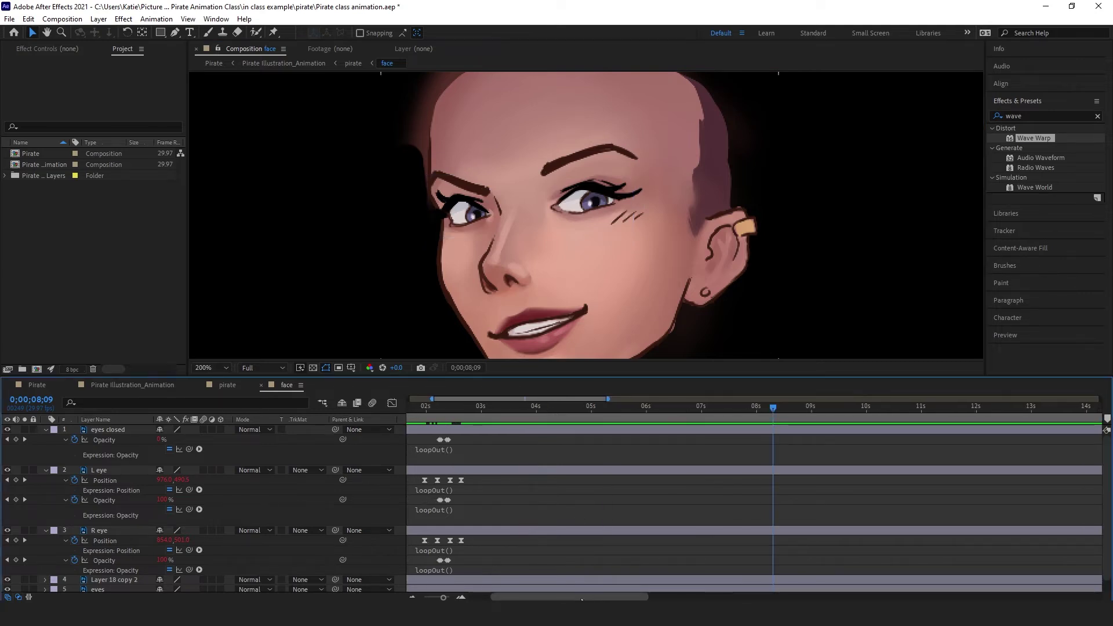
{"action": "left_click_drag", "start_coordinate": [506, 432], "coordinate": [568, 562]}
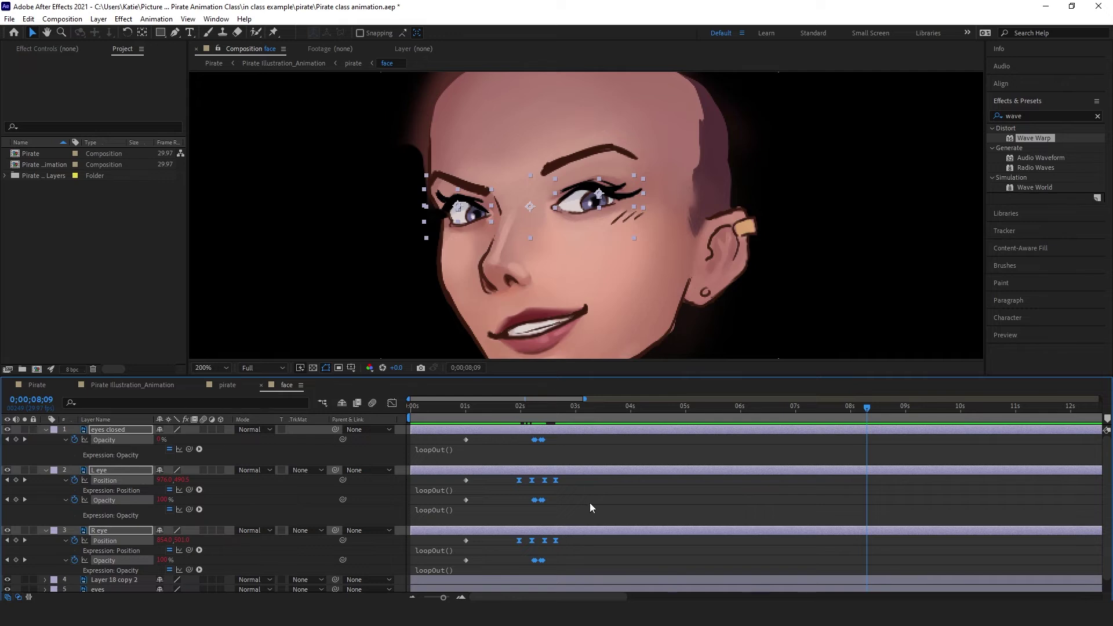
{"action": "left_click_drag", "start_coordinate": [540, 415], "coordinate": [533, 414]}
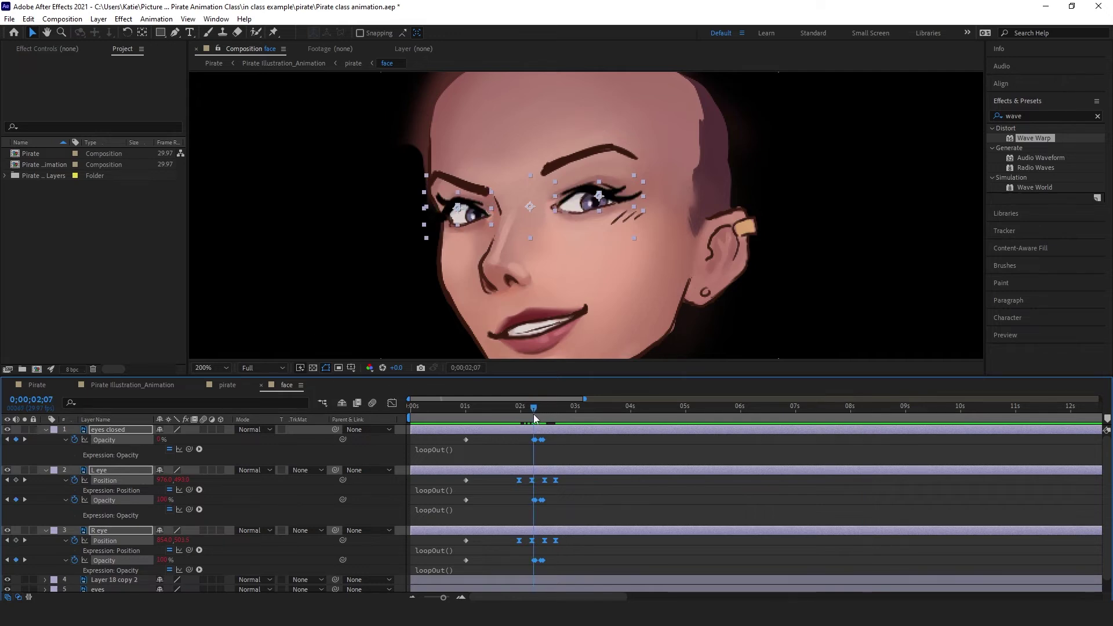
{"action": "left_click", "coordinate": [523, 457]}
{"action": "scroll", "coordinate": [523, 456], "scroll_direction": "up", "scroll_amount": 6}
{"action": "key", "text": "Page_Up"}
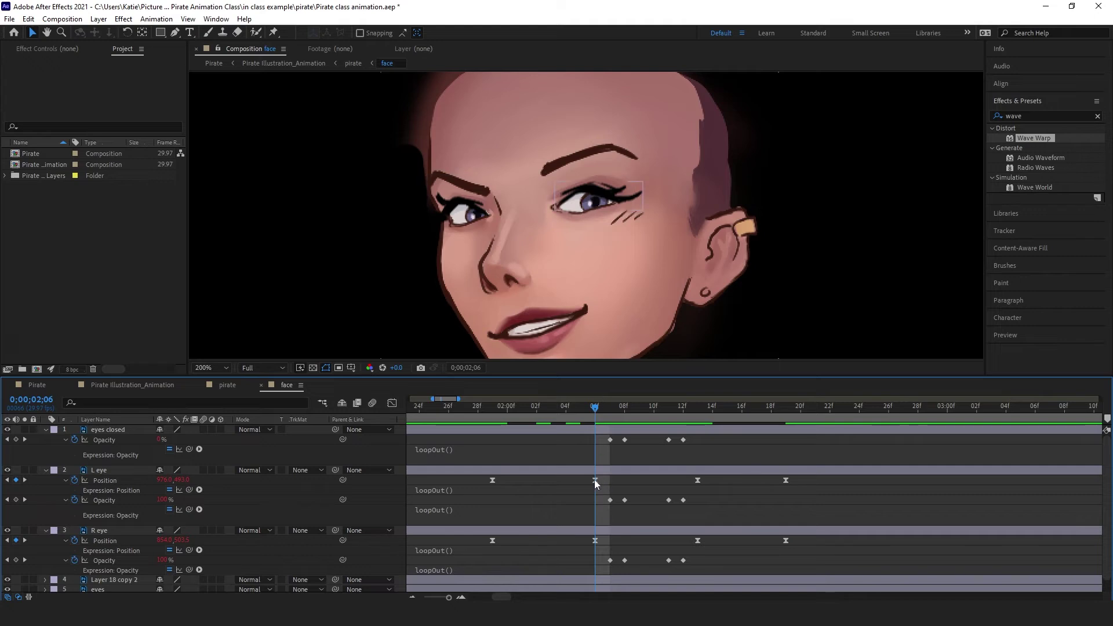
{"action": "left_click_drag", "start_coordinate": [593, 479], "coordinate": [604, 479]}
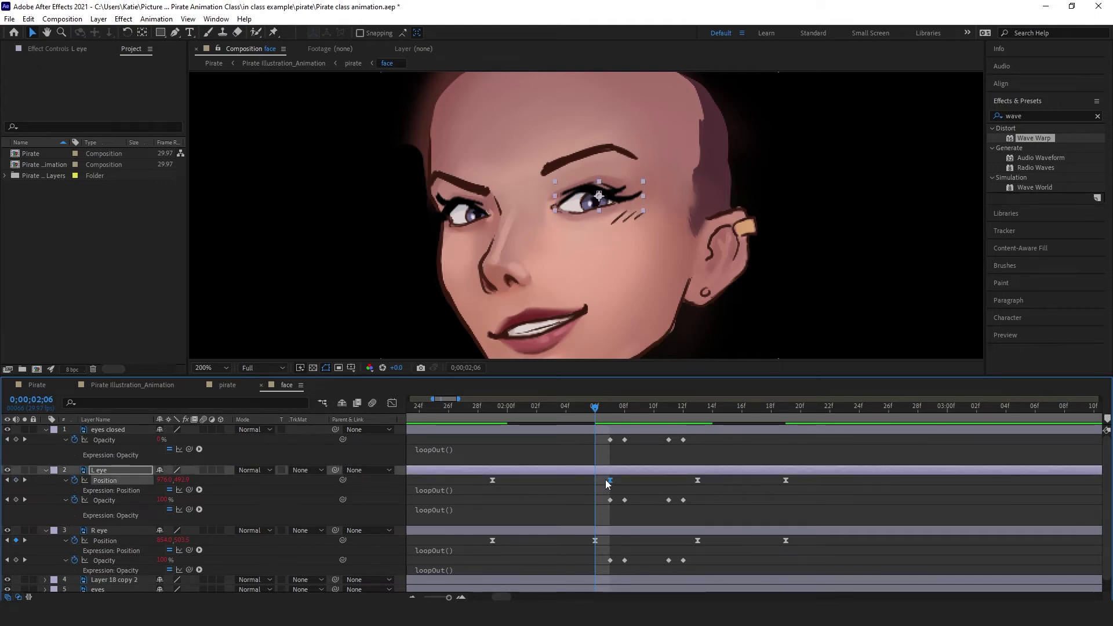
{"action": "left_click_drag", "start_coordinate": [596, 540], "coordinate": [610, 540]}
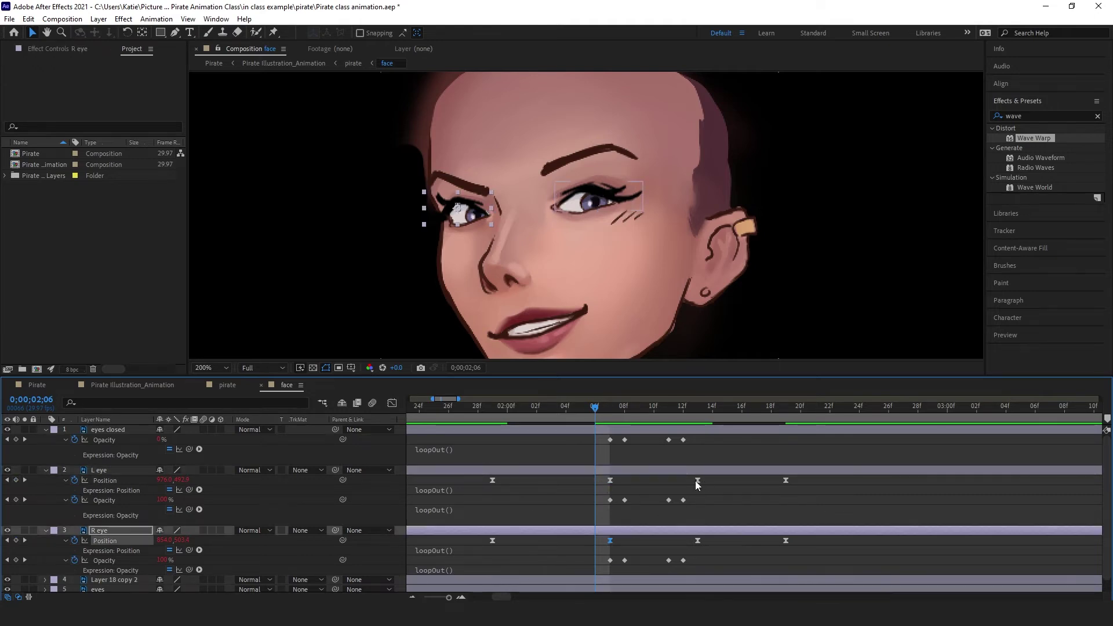
Step: Move the third blink Position keyframes of the L eye and R eye layers to 0;00;02;12 and play the blink
{"action": "left_click_drag", "start_coordinate": [694, 480], "coordinate": [688, 480]}
{"action": "left_click", "coordinate": [697, 541]}
{"action": "key", "text": "space"}
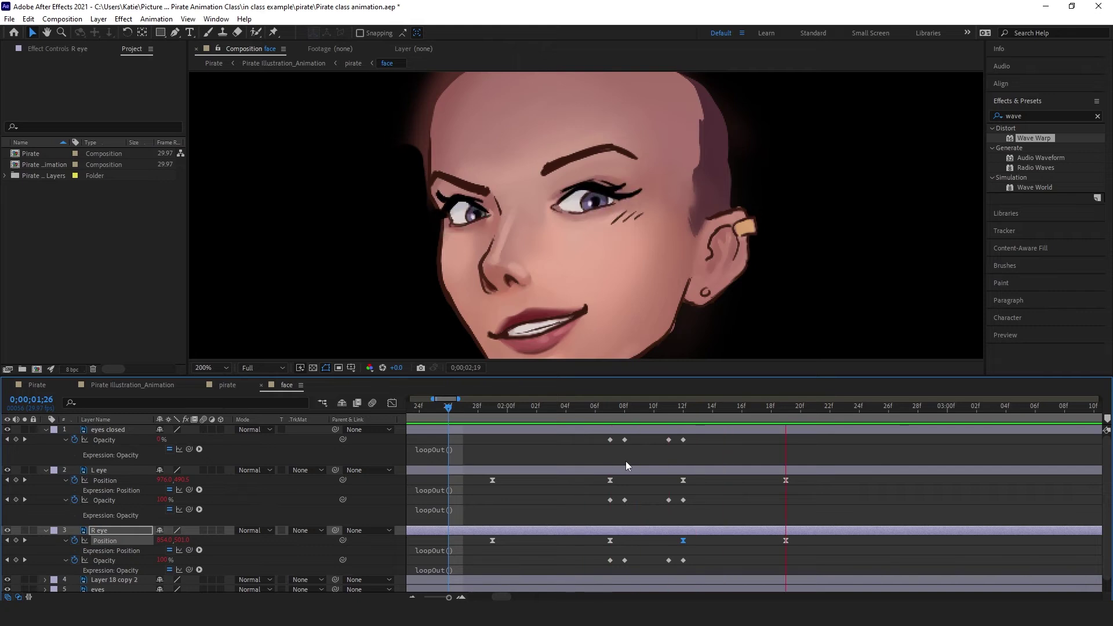
{"action": "key", "text": "space"}
Step: Copy the eyes closed layer's four blink Opacity keyframes and paste them at 0;00;08;24
{"action": "key", "text": "minus"}
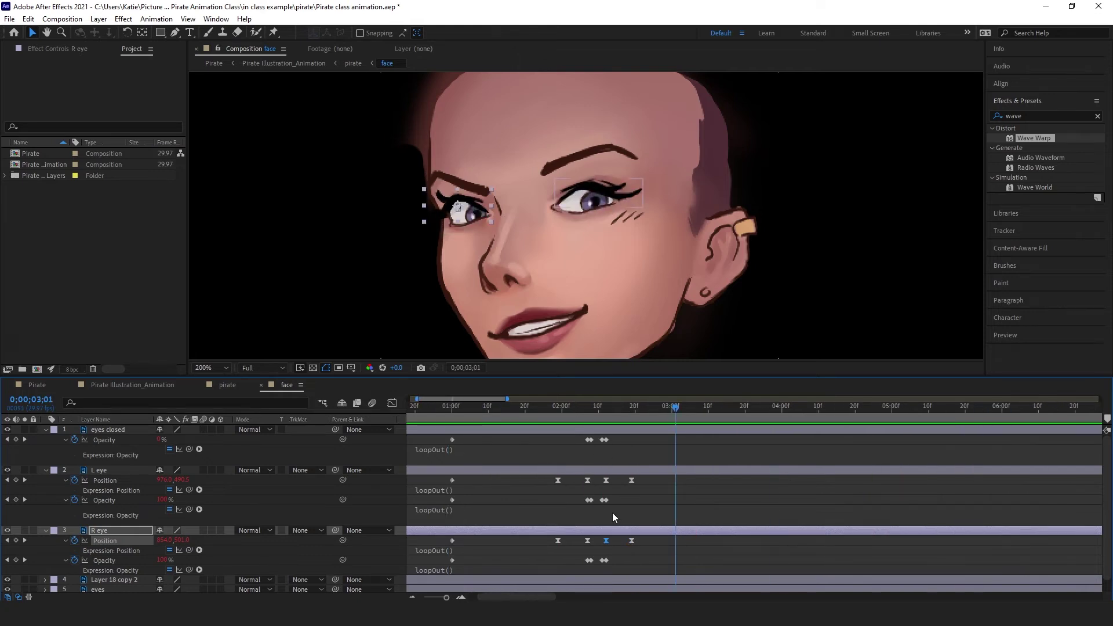
{"action": "key", "text": "equal"}
{"action": "left_click", "coordinate": [561, 405]}
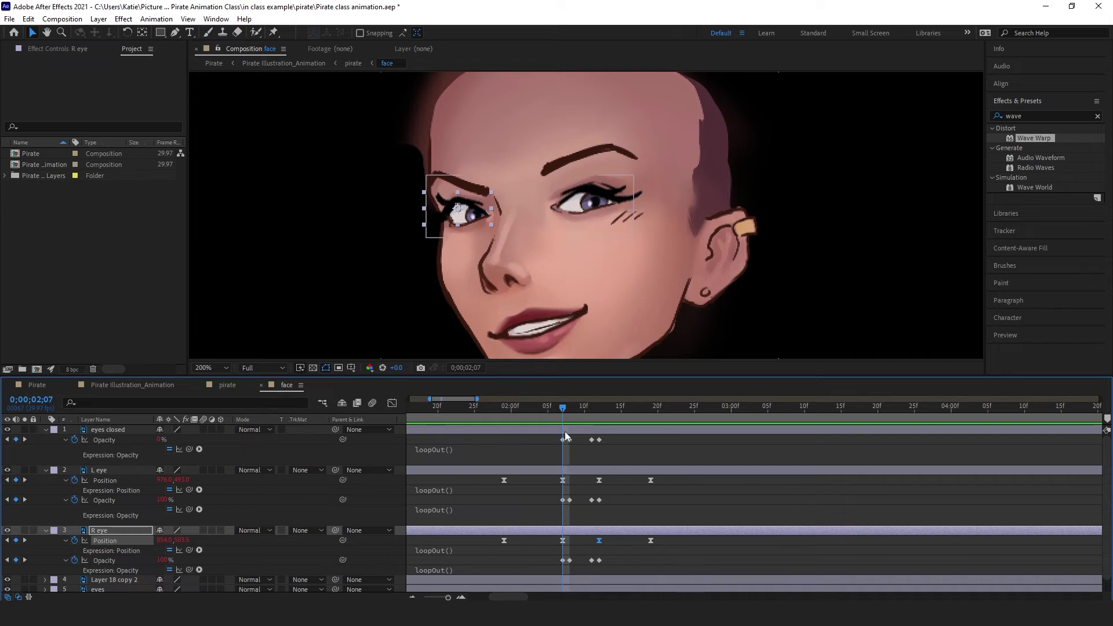
{"action": "key", "text": "minus"}
{"action": "left_click_drag", "start_coordinate": [527, 437], "coordinate": [558, 448]}
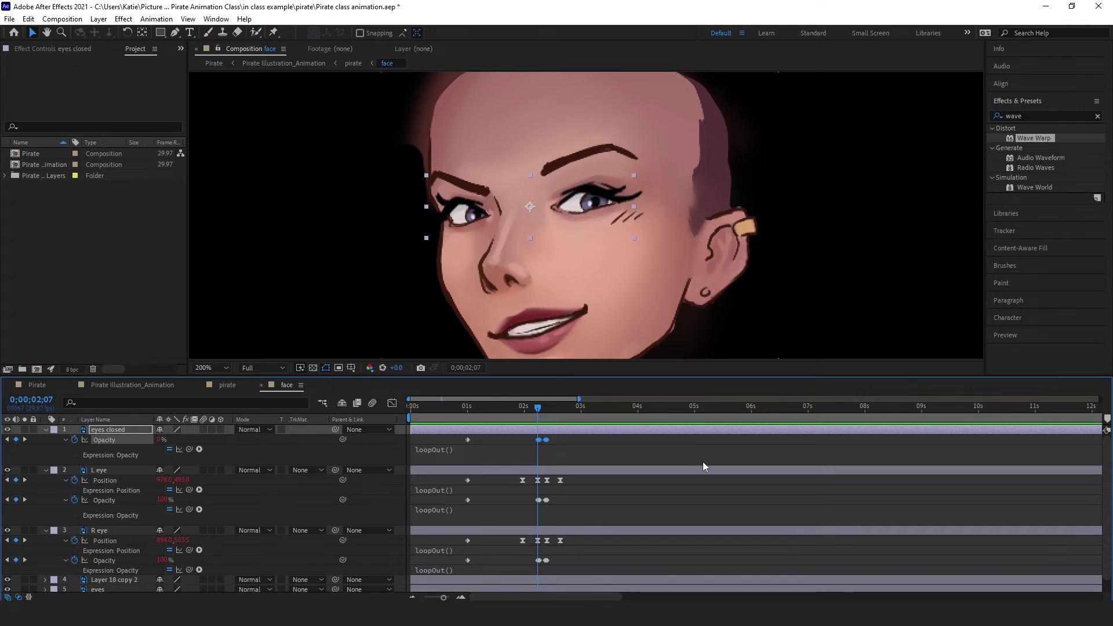
{"action": "key", "text": "minus"}
{"action": "key", "text": "minus"}
{"action": "left_click_drag", "start_coordinate": [464, 410], "coordinate": [614, 416]}
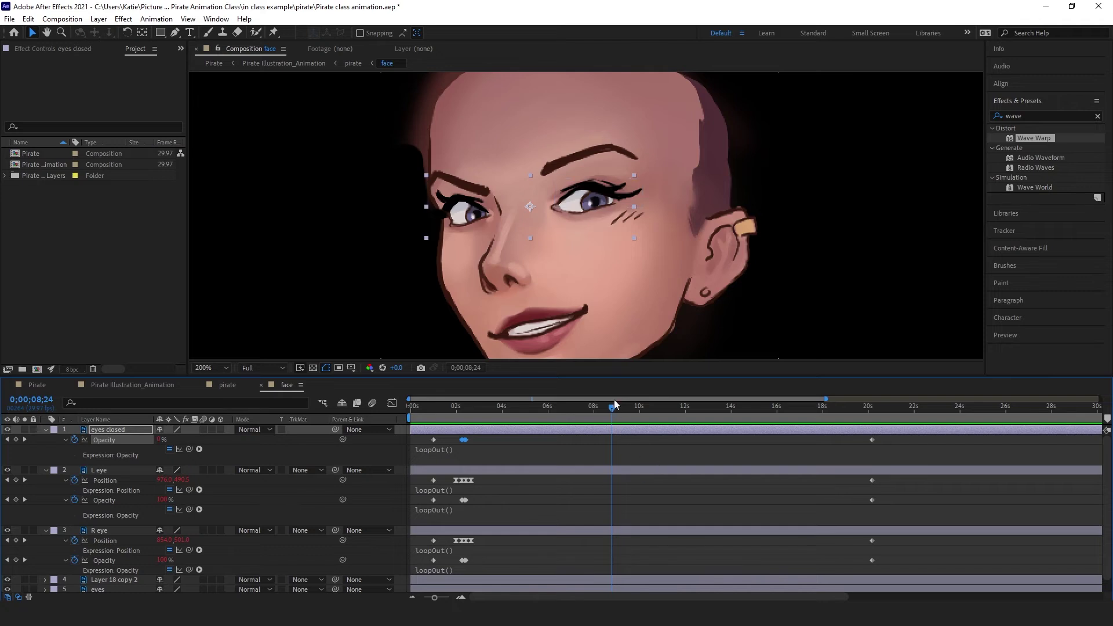
{"action": "key", "text": "ctrl+v"}
Step: Duplicate the L eye layer's four blink Position keyframes for the second blink, aligning the second one with 0;00;08;24
{"action": "left_click_drag", "start_coordinate": [450, 480], "coordinate": [476, 482]}
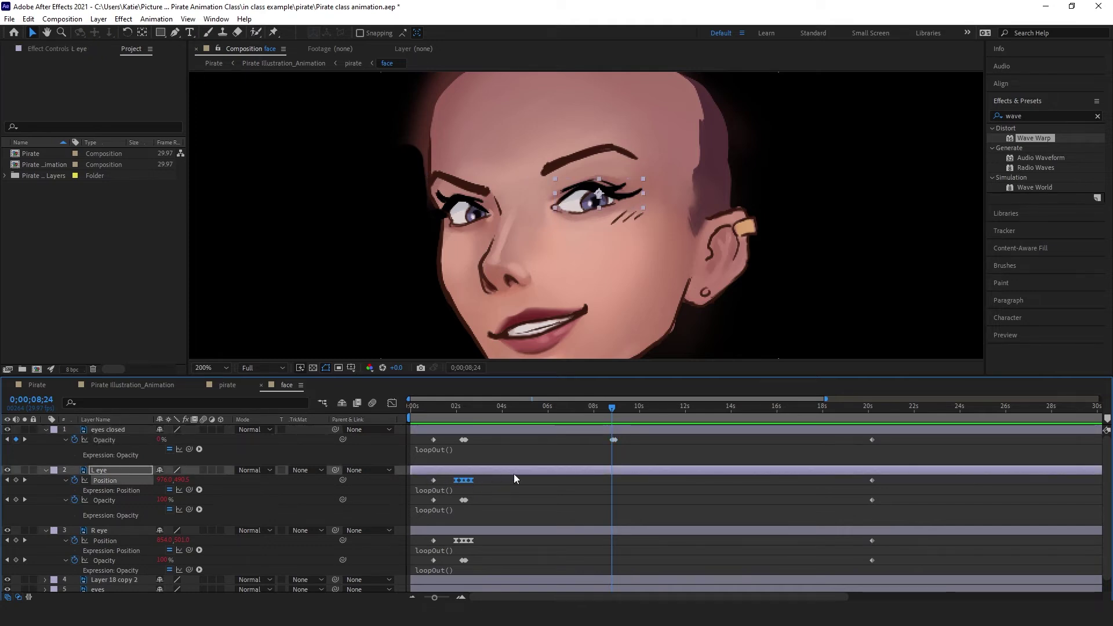
{"action": "key", "text": "ctrl+c"}
{"action": "key", "text": "ctrl+v"}
{"action": "scroll", "coordinate": [617, 483], "scroll_direction": "up", "scroll_amount": 6}
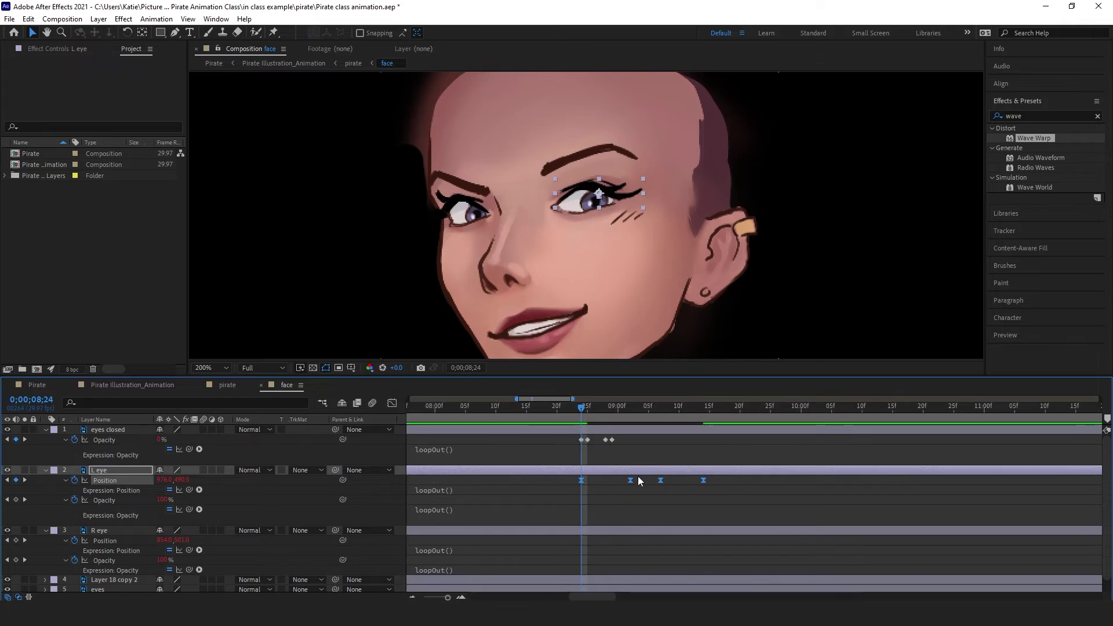
{"action": "left_click_drag", "start_coordinate": [630, 483], "coordinate": [580, 486]}
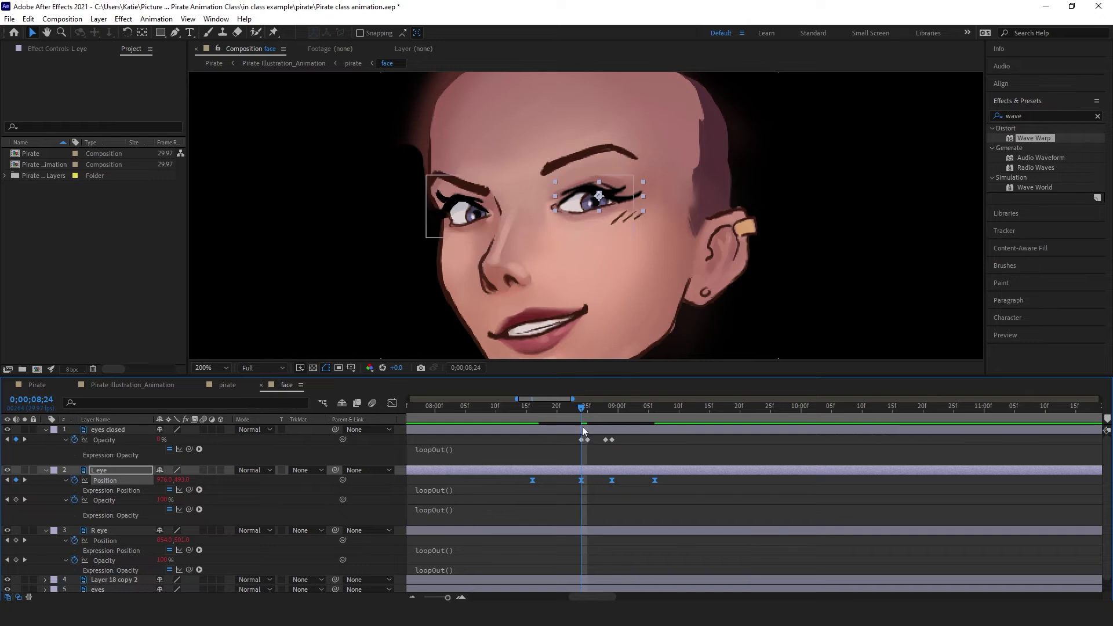
Step: Copy the L eye layer's blink Opacity keyframes to 0;00;08;24, in line with the eyes closed keyframes
{"action": "scroll", "coordinate": [572, 511], "scroll_direction": "down", "scroll_amount": 5}
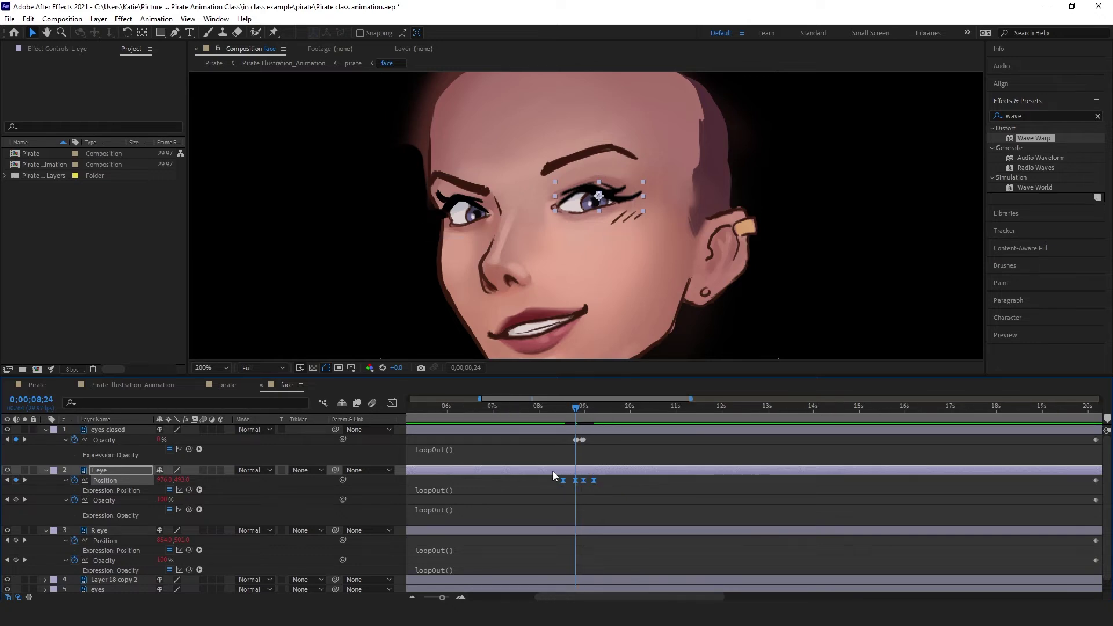
{"action": "left_click_drag", "start_coordinate": [629, 597], "coordinate": [564, 597]}
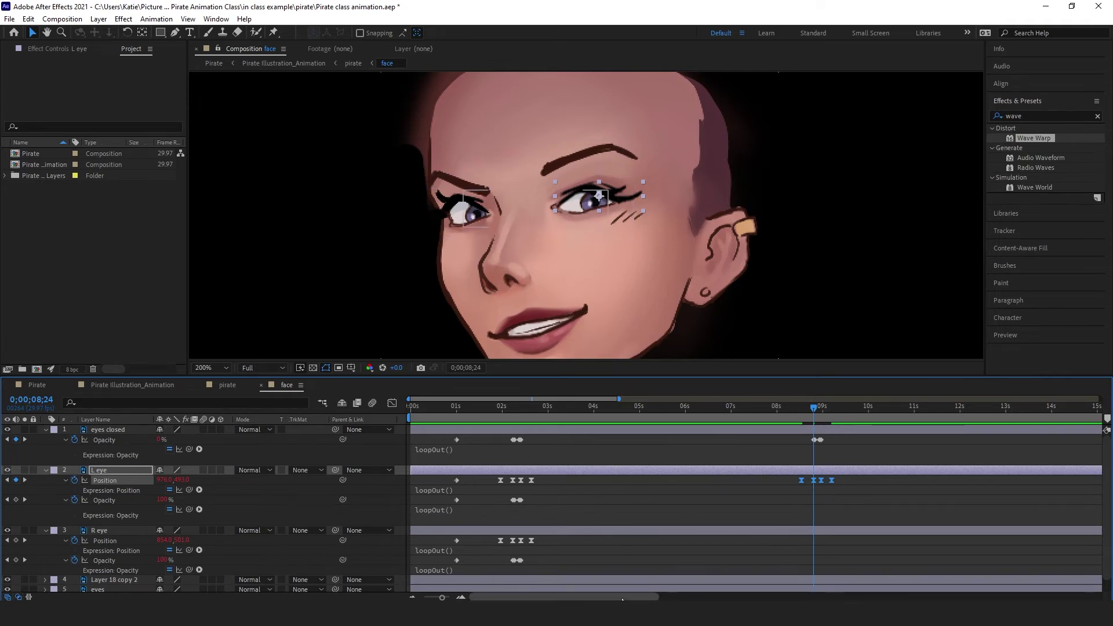
{"action": "left_click_drag", "start_coordinate": [812, 409], "coordinate": [813, 413]}
{"action": "scroll", "coordinate": [825, 448], "scroll_direction": "up", "scroll_amount": 6}
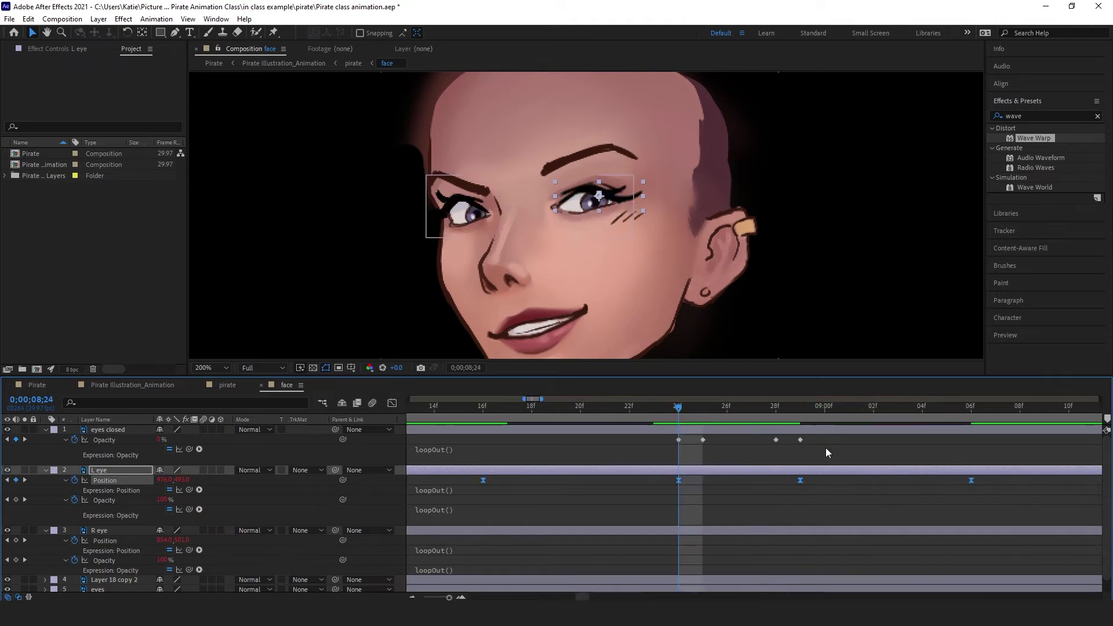
{"action": "scroll", "coordinate": [504, 455], "scroll_direction": "down", "scroll_amount": 3}
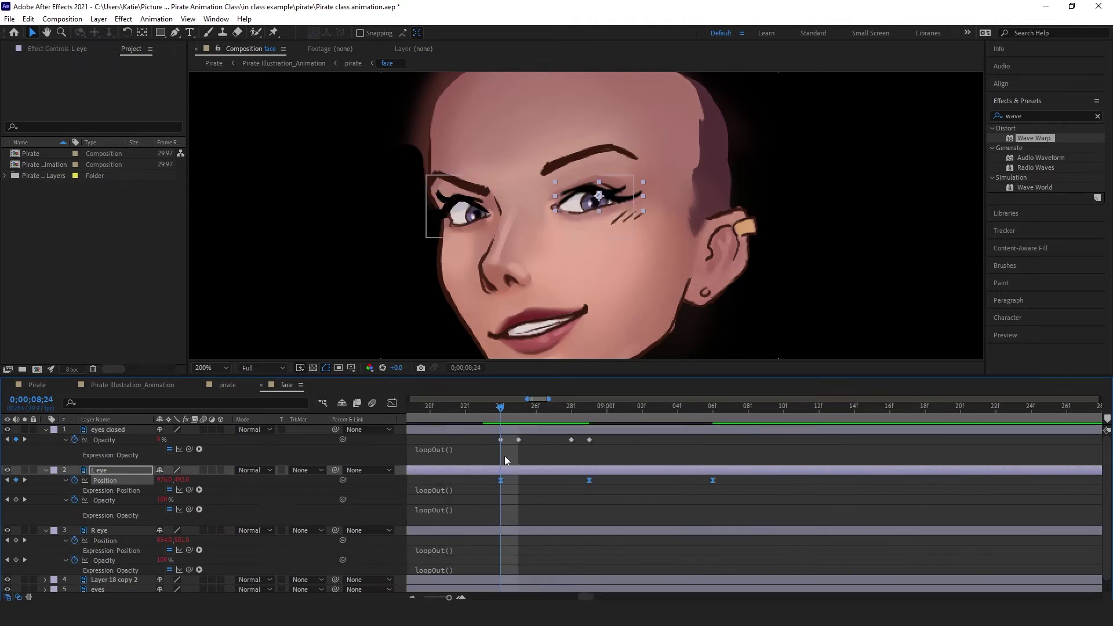
{"action": "scroll", "coordinate": [514, 440], "scroll_direction": "up", "scroll_amount": 4}
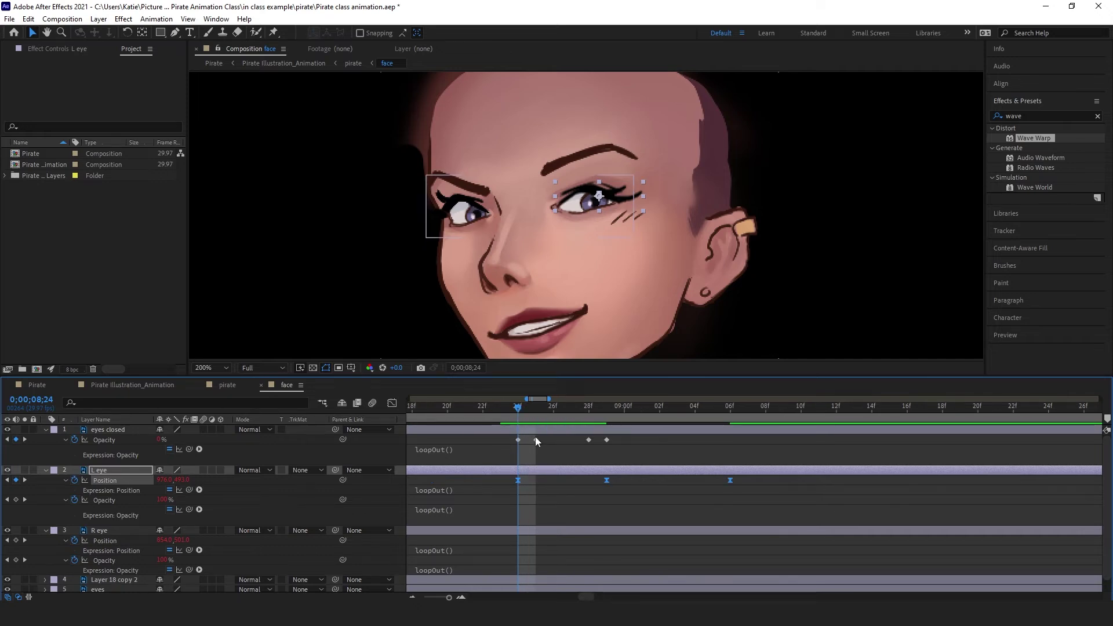
{"action": "scroll", "coordinate": [557, 509], "scroll_direction": "down", "scroll_amount": 5}
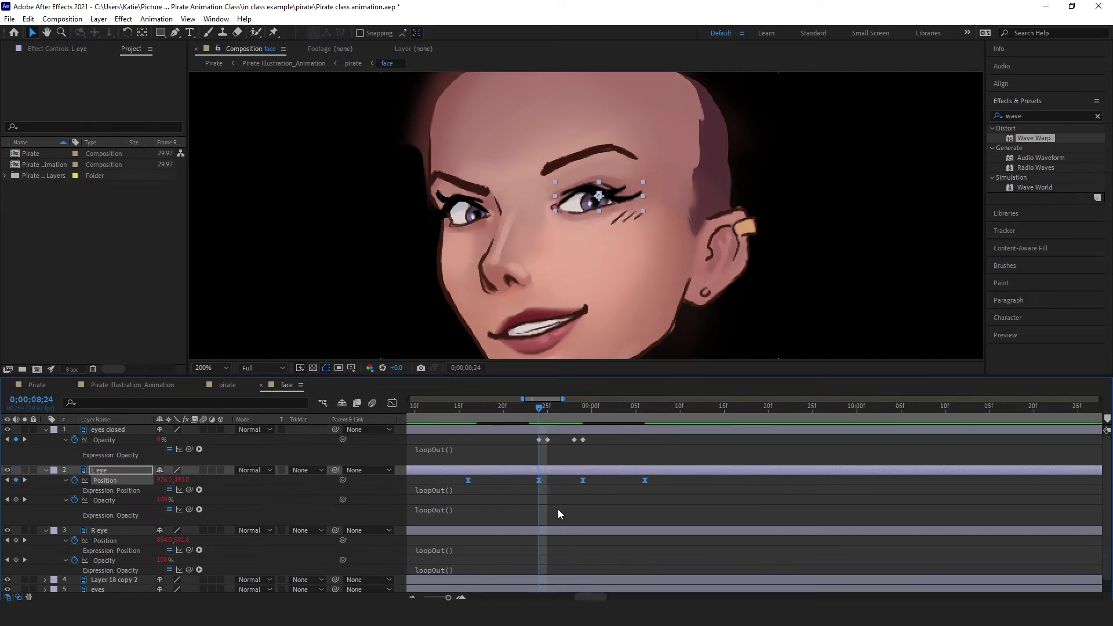
{"action": "scroll", "coordinate": [597, 592], "scroll_direction": "down", "scroll_amount": 5}
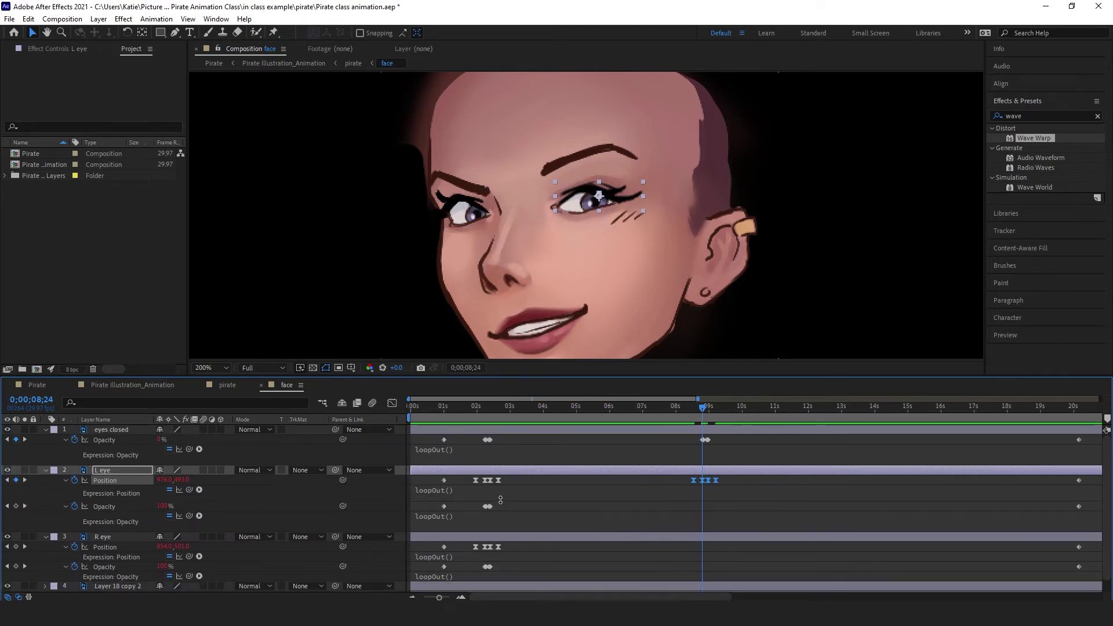
{"action": "left_click_drag", "start_coordinate": [479, 495], "coordinate": [501, 513]}
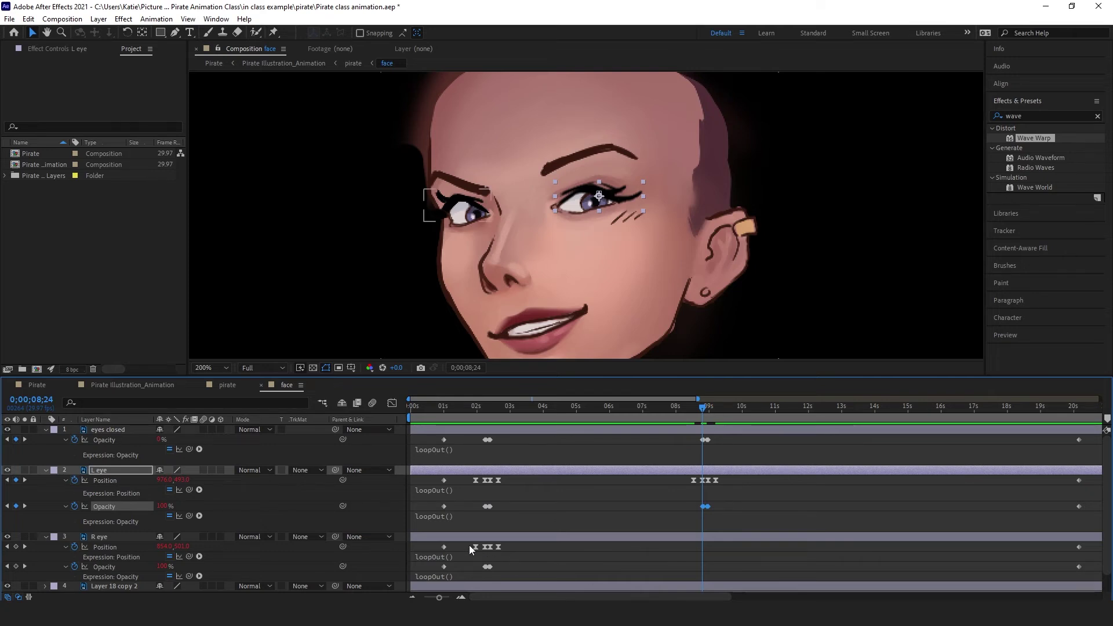
Step: Duplicate the R eye layer's blink Position and Opacity keyframes for the second blink, aligning the first Opacity keyframe with 0;00;08;24
{"action": "left_click_drag", "start_coordinate": [469, 545], "coordinate": [520, 566]}
{"action": "key", "text": "ctrl+c"}
{"action": "key", "text": "ctrl+v"}
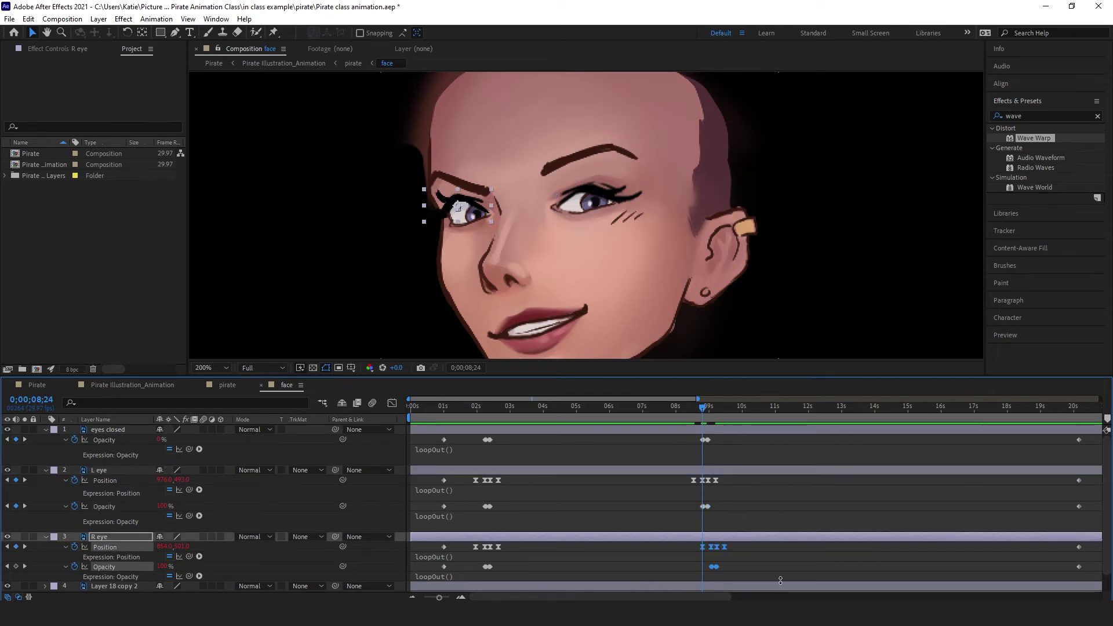
{"action": "scroll", "coordinate": [742, 555], "scroll_direction": "up", "scroll_amount": 5, "text": "alt"}
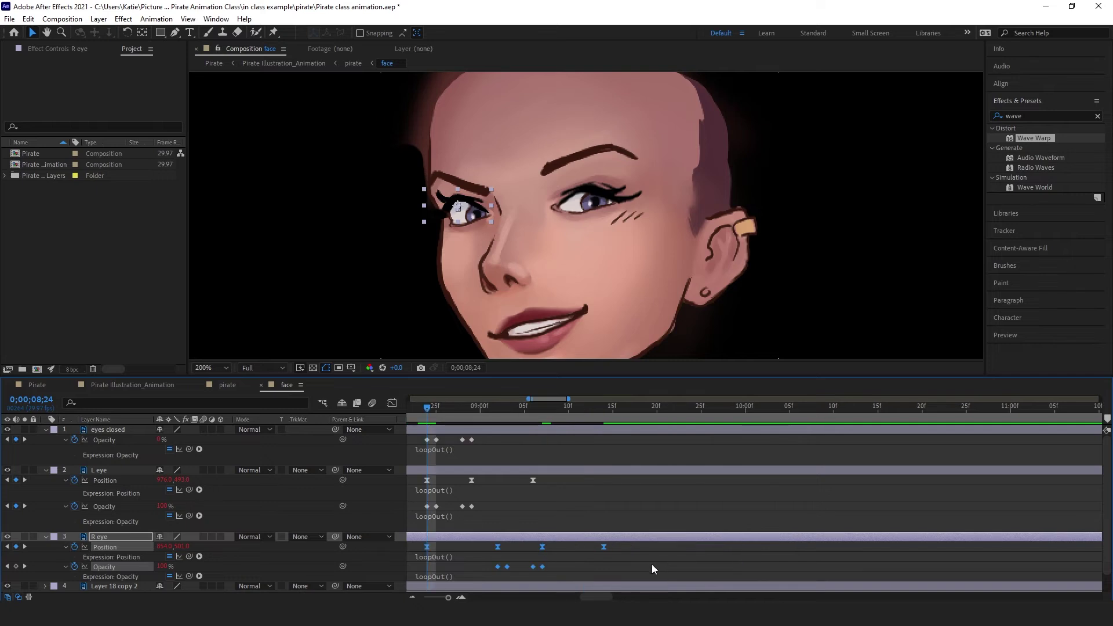
{"action": "scroll", "coordinate": [640, 554], "scroll_direction": "left", "scroll_amount": 3}
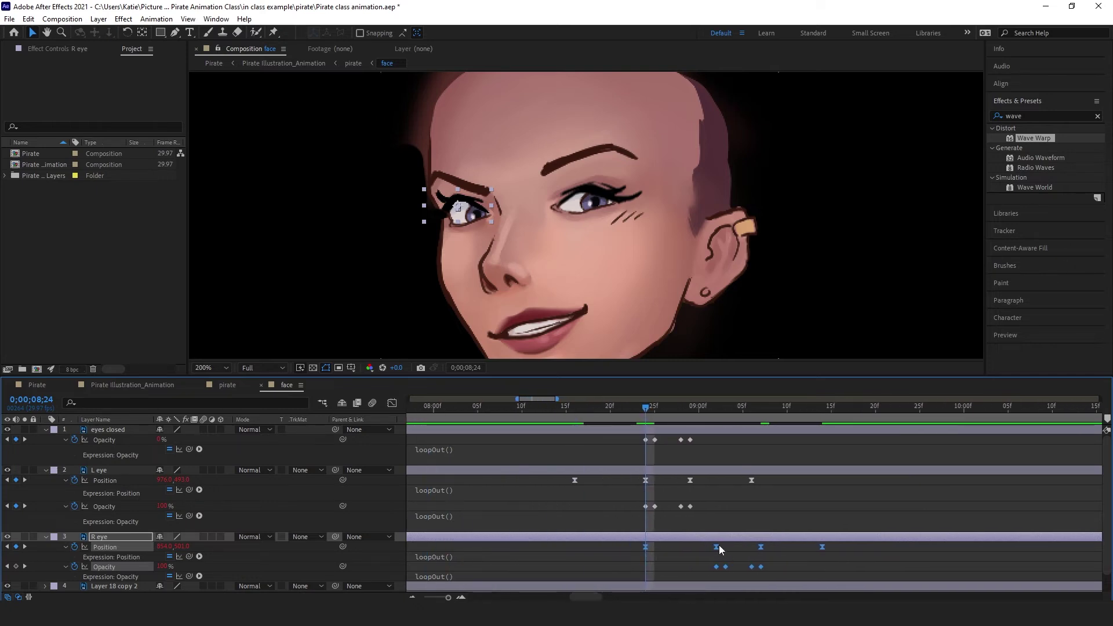
{"action": "left_click_drag", "start_coordinate": [704, 548], "coordinate": [645, 551]}
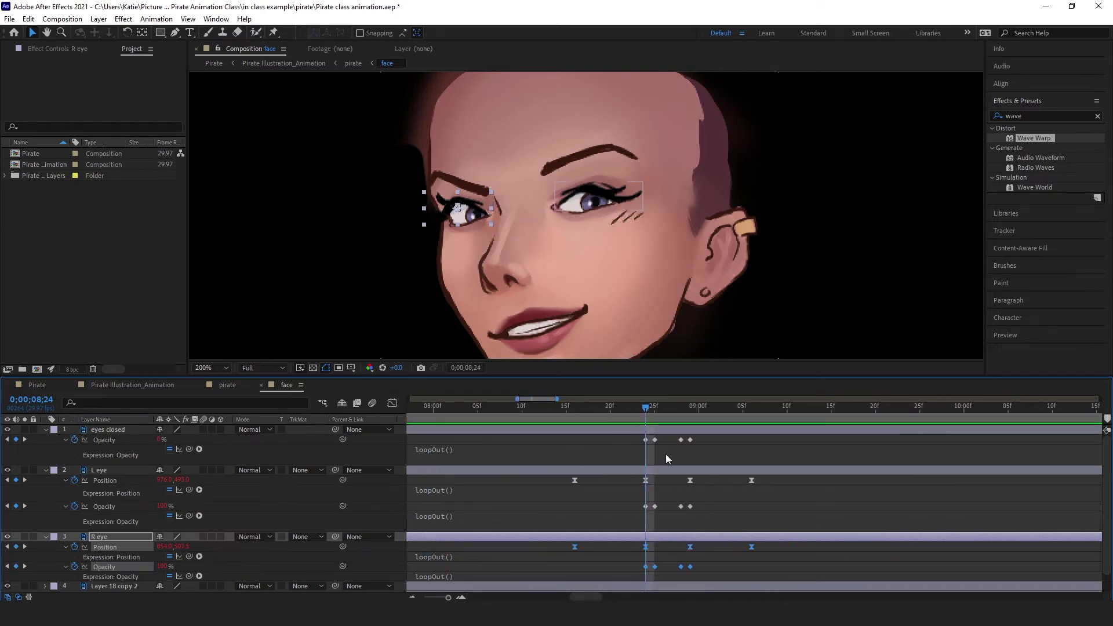
Step: Play the face composition from the start to check the timing of both blinks
{"action": "scroll", "coordinate": [673, 498], "scroll_direction": "down", "scroll_amount": 5, "text": "alt"}
{"action": "left_click", "coordinate": [515, 409]}
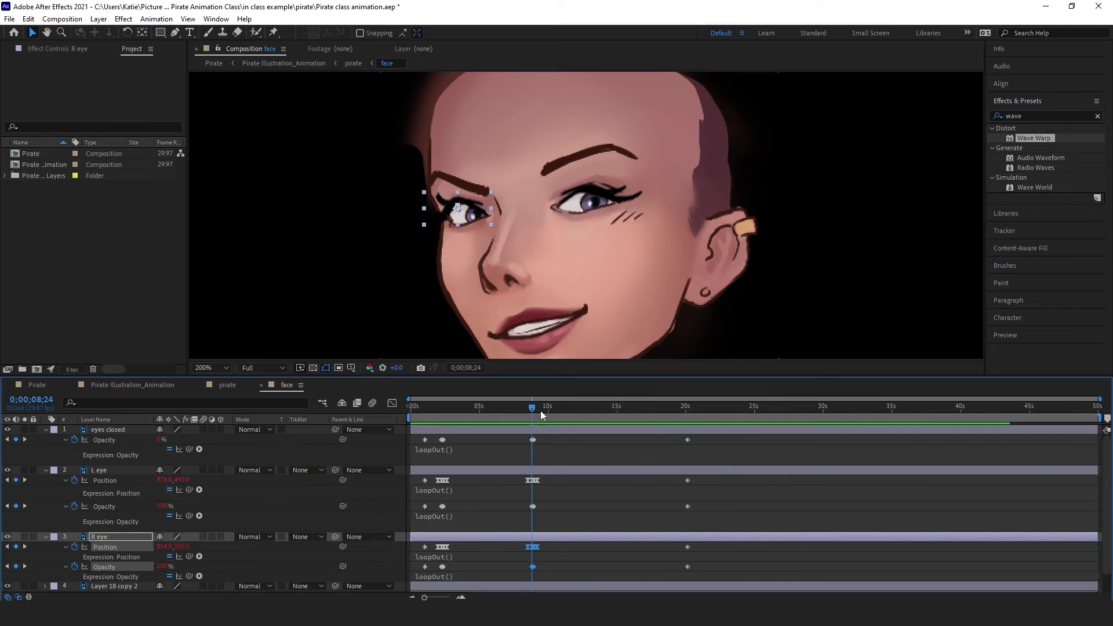
{"action": "left_click_drag", "start_coordinate": [482, 412], "coordinate": [395, 406]}
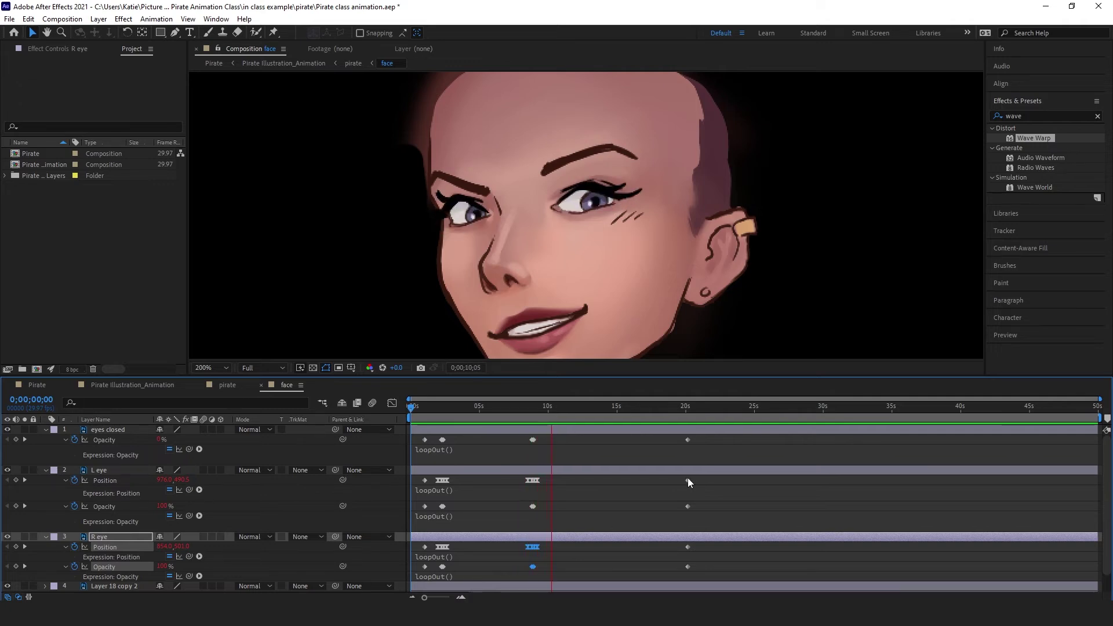
{"action": "key", "text": "space"}
{"action": "left_click", "coordinate": [577, 452]}
Step: Copy the eyes closed layer's second-blink Opacity keyframes to 0;00;17;01 for a third blink
{"action": "left_click", "coordinate": [551, 410]}
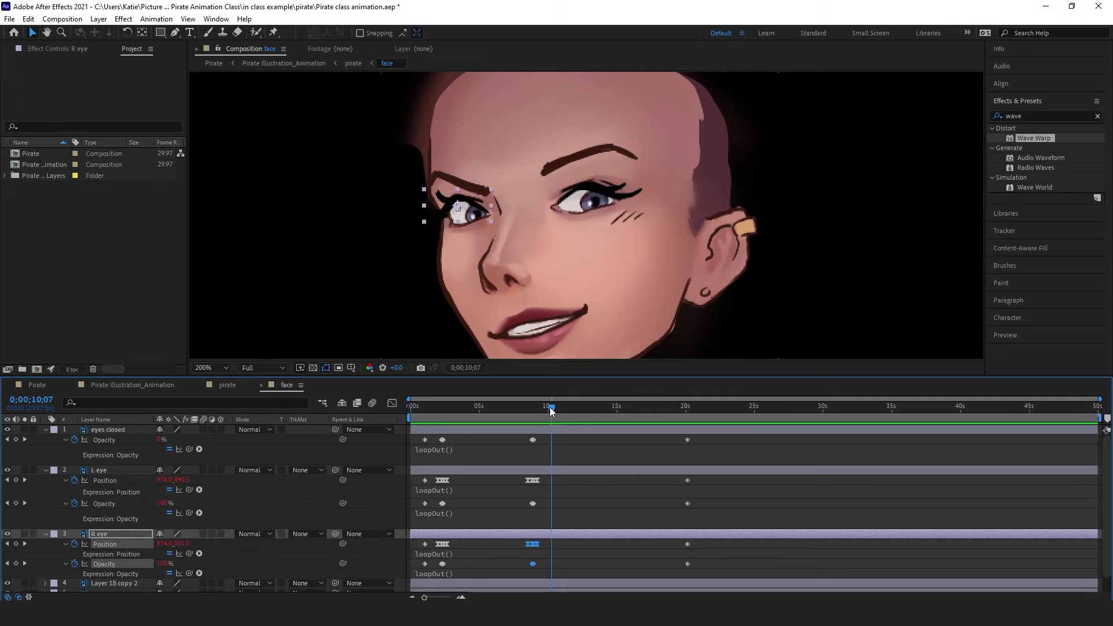
{"action": "left_click_drag", "start_coordinate": [551, 409], "coordinate": [643, 411]}
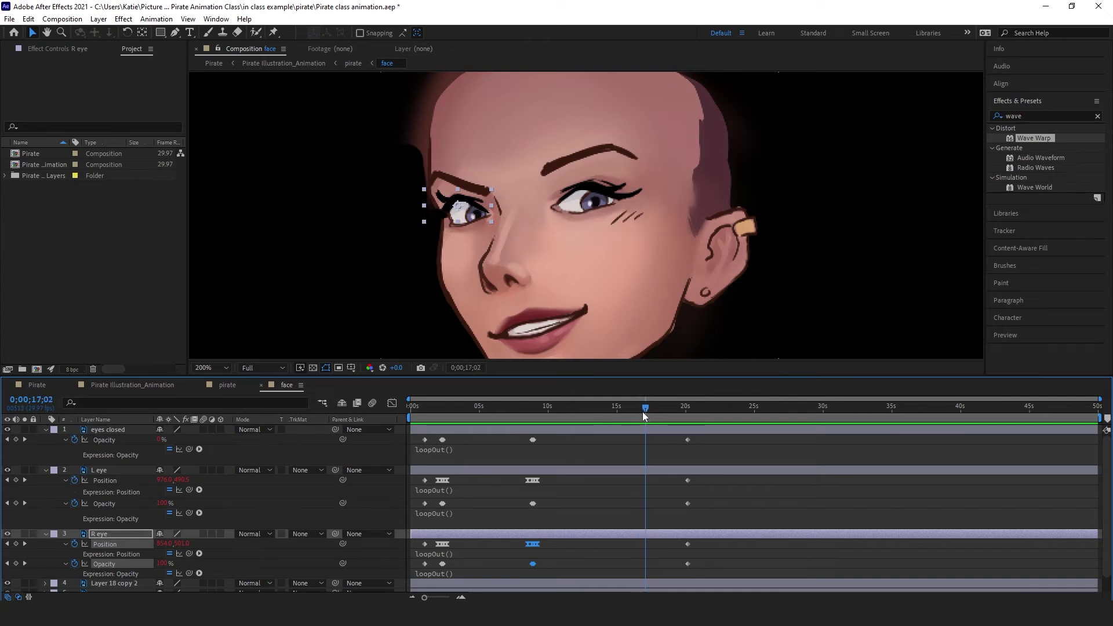
{"action": "left_click", "coordinate": [533, 439]}
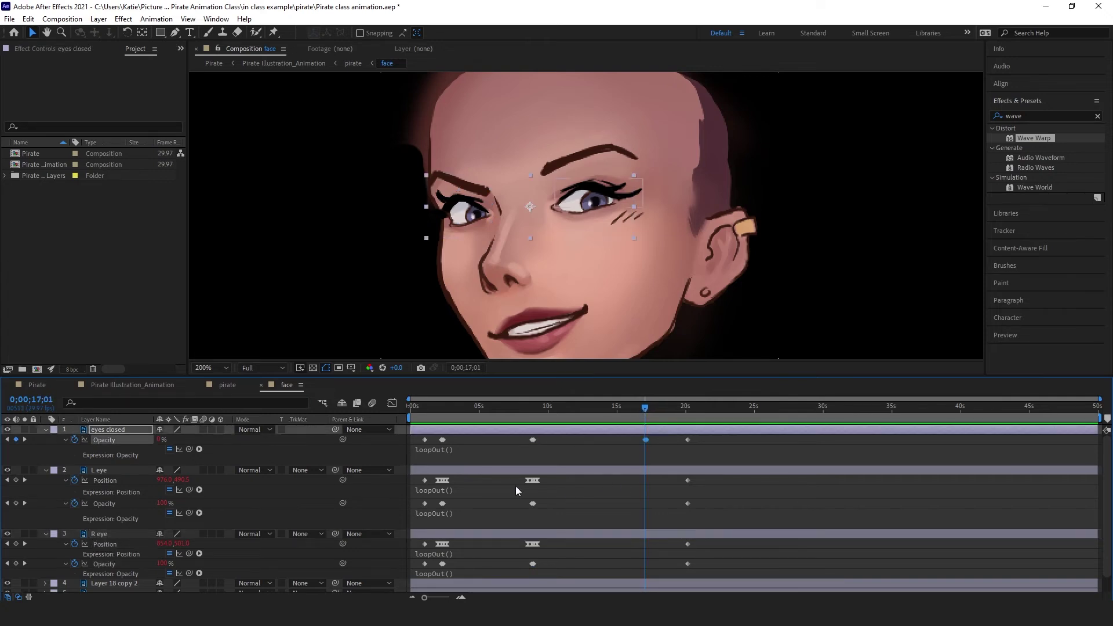
Step: Duplicate the L eye layer's blink Position and Opacity keyframes for the third blink, aligning the first Opacity keyframe with 0;00;17;01
{"action": "left_click_drag", "start_coordinate": [525, 475], "coordinate": [540, 498]}
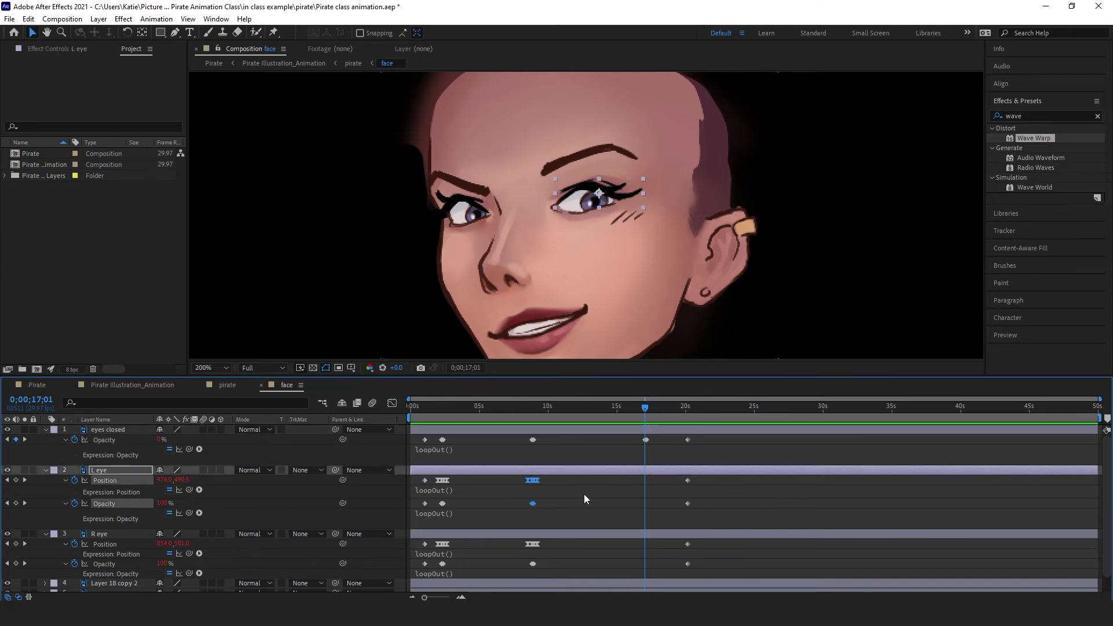
{"action": "key", "text": "ctrl+v"}
{"action": "key", "text": "semicolon"}
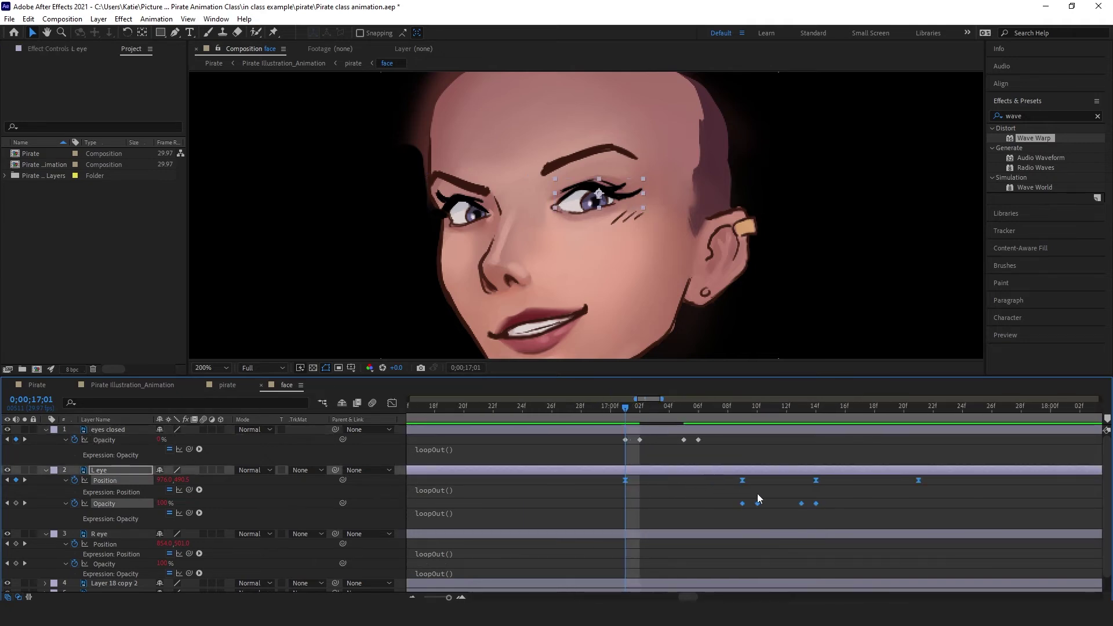
{"action": "left_click_drag", "start_coordinate": [740, 481], "coordinate": [629, 485]}
{"action": "key", "text": "semicolon"}
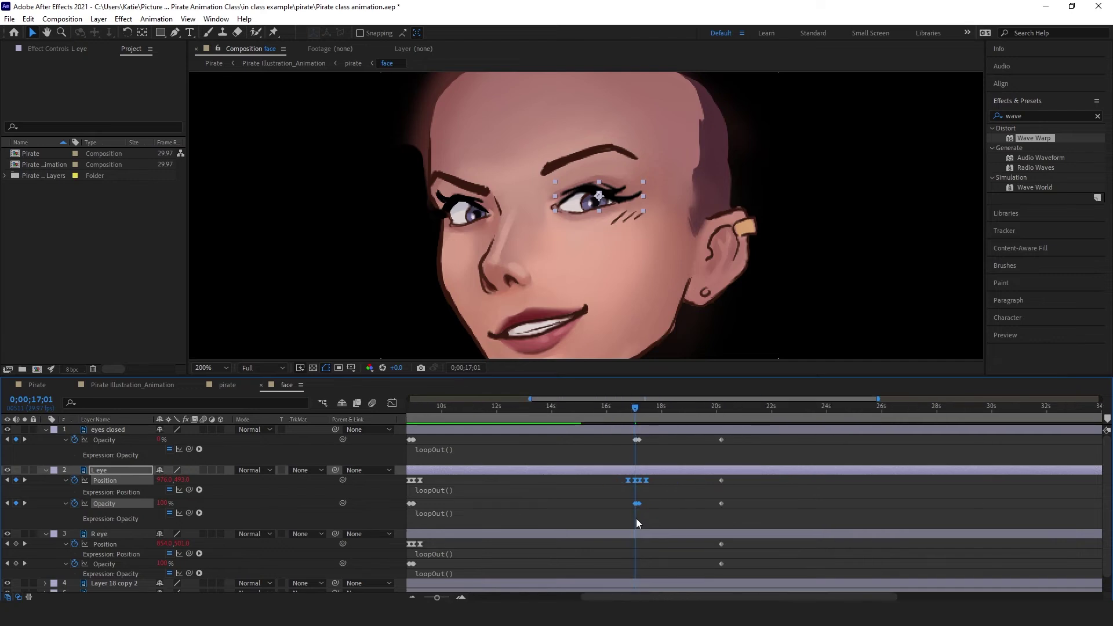
Step: Duplicate the R eye layer's blink Position and Opacity keyframes for the third blink, aligning the first Opacity keyframe with 0;00;17;01
{"action": "left_click_drag", "start_coordinate": [647, 598], "coordinate": [601, 598]}
{"action": "left_click_drag", "start_coordinate": [487, 537], "coordinate": [530, 570]}
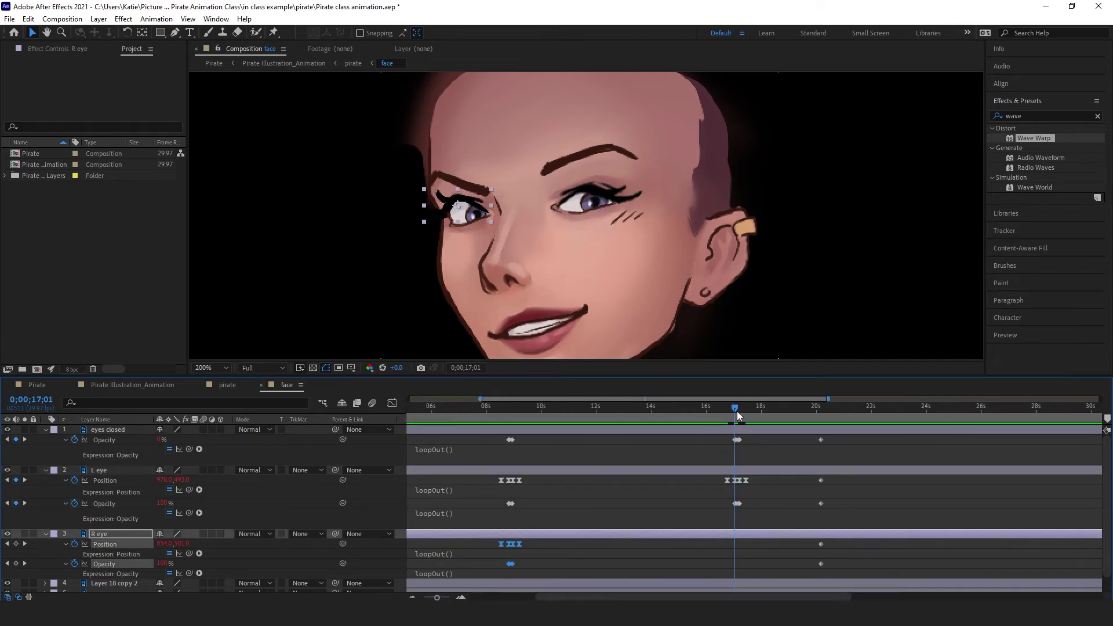
{"action": "key", "text": "semicolon"}
{"action": "key", "text": "semicolon"}
{"action": "key", "text": "ctrl+v"}
{"action": "scroll", "coordinate": [743, 547], "scroll_direction": "up", "scroll_amount": 3}
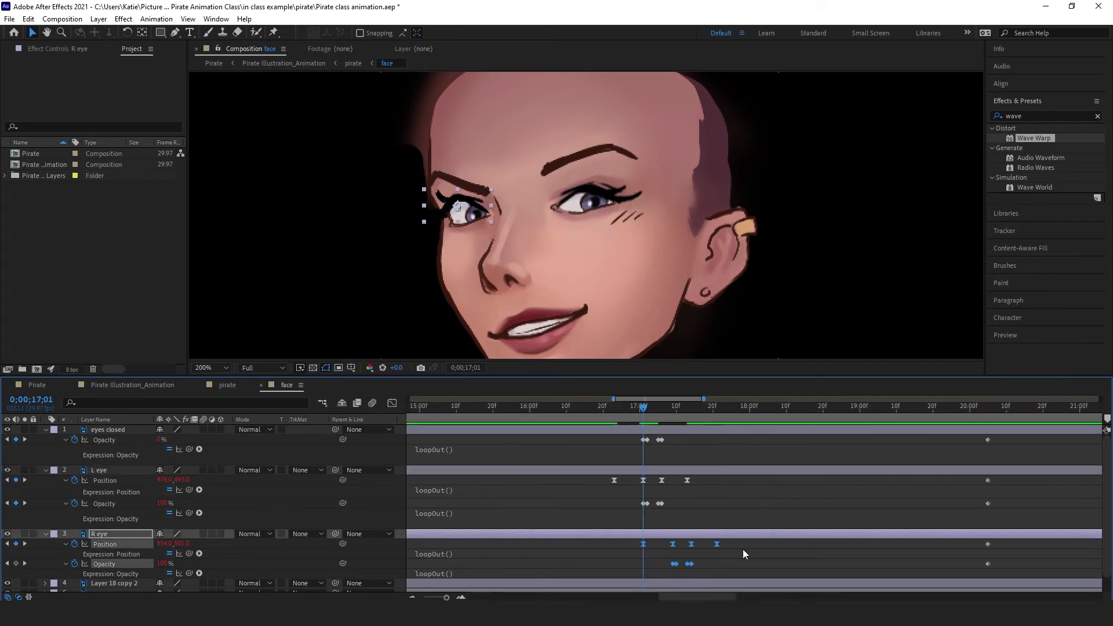
{"action": "left_click_drag", "start_coordinate": [603, 543], "coordinate": [547, 548]}
{"action": "scroll", "coordinate": [549, 547], "scroll_direction": "down", "scroll_amount": 4}
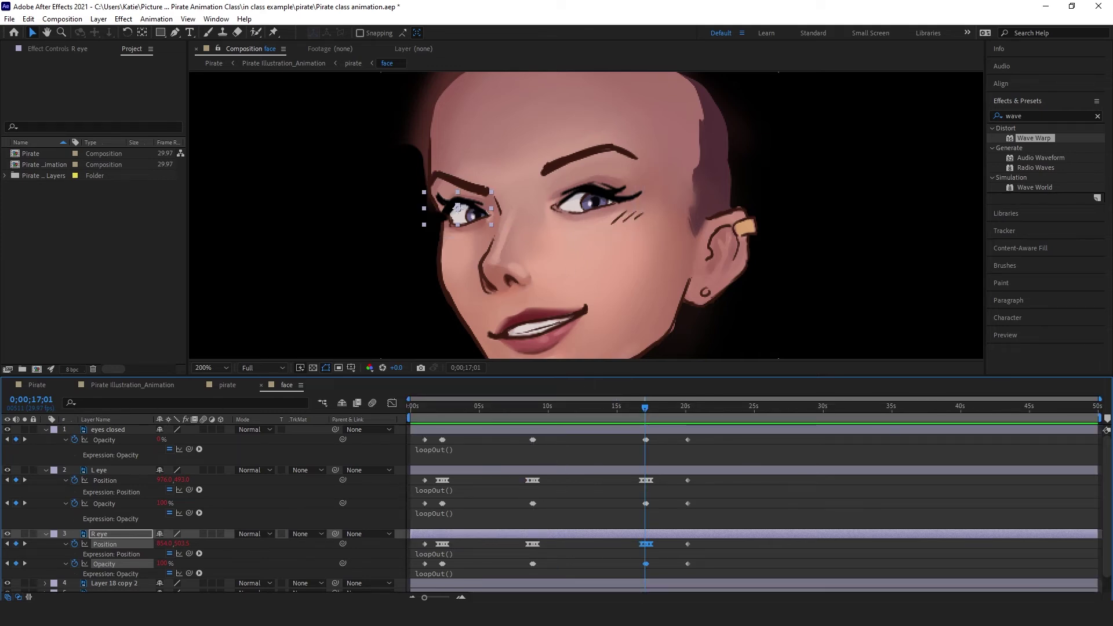
Step: Return to the composition start and show only the keyframed properties of the eyes closed, L eye and R eye layers
{"action": "left_click", "coordinate": [680, 416]}
{"action": "key", "text": "Home"}
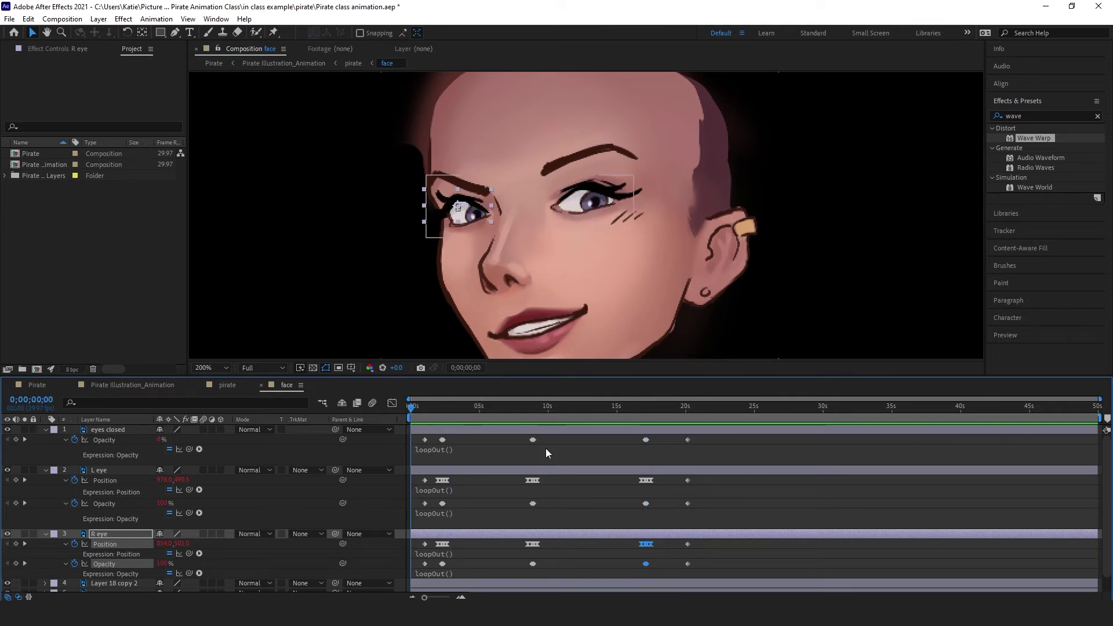
{"action": "key", "text": "u"}
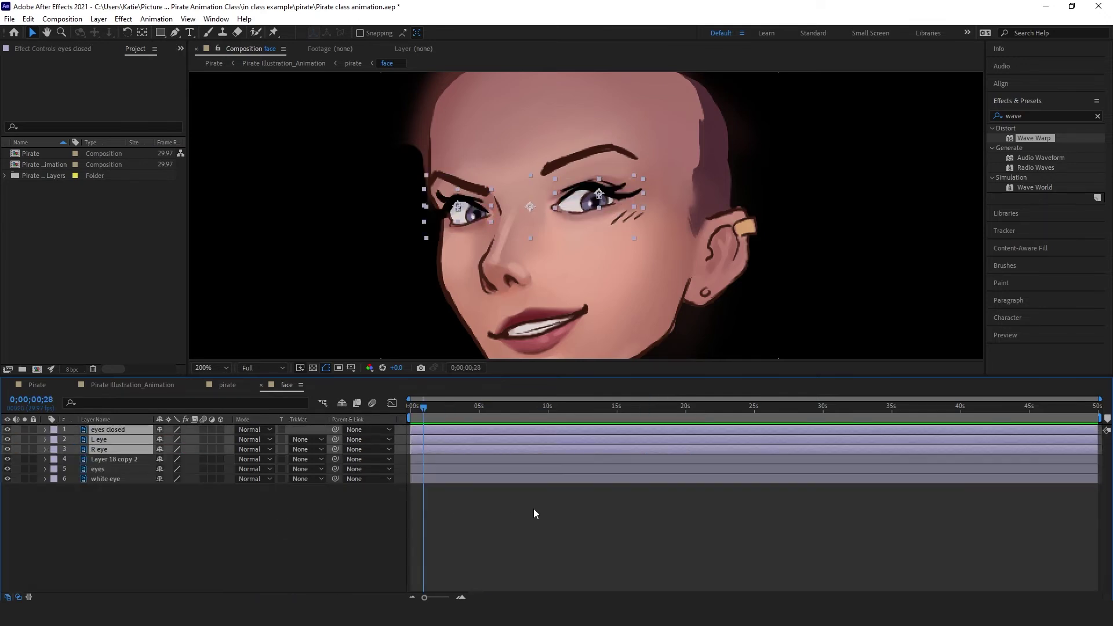
{"action": "key", "text": "u"}
{"action": "left_click", "coordinate": [575, 539]}
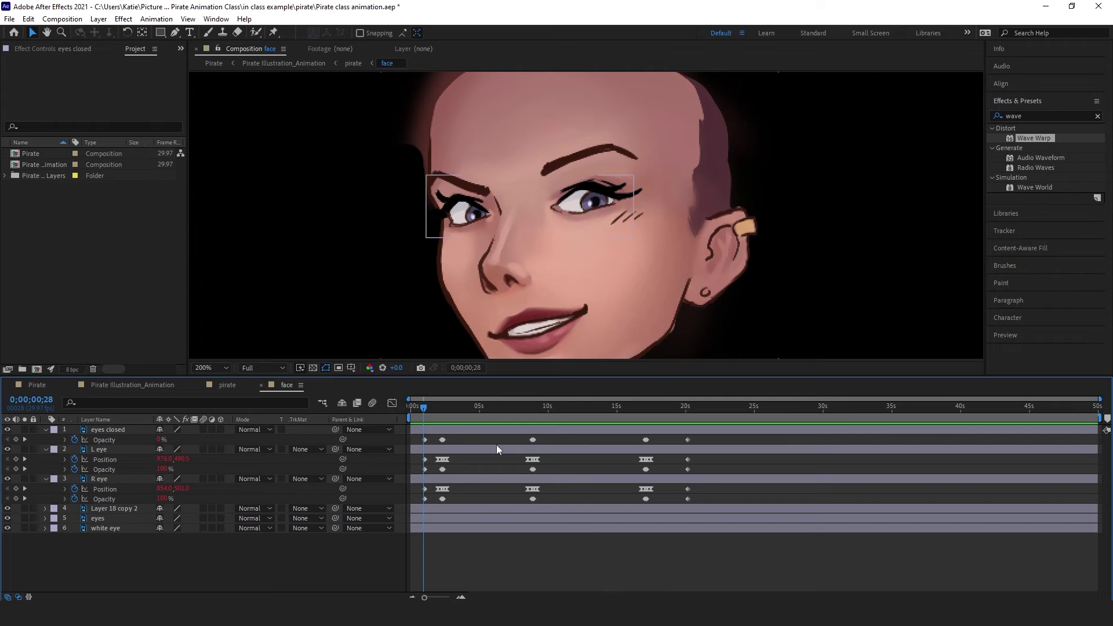
Step: Try shifting the irises on the eyes layer slightly to the left at 0;00;01;00
{"action": "left_click", "coordinate": [100, 518]}
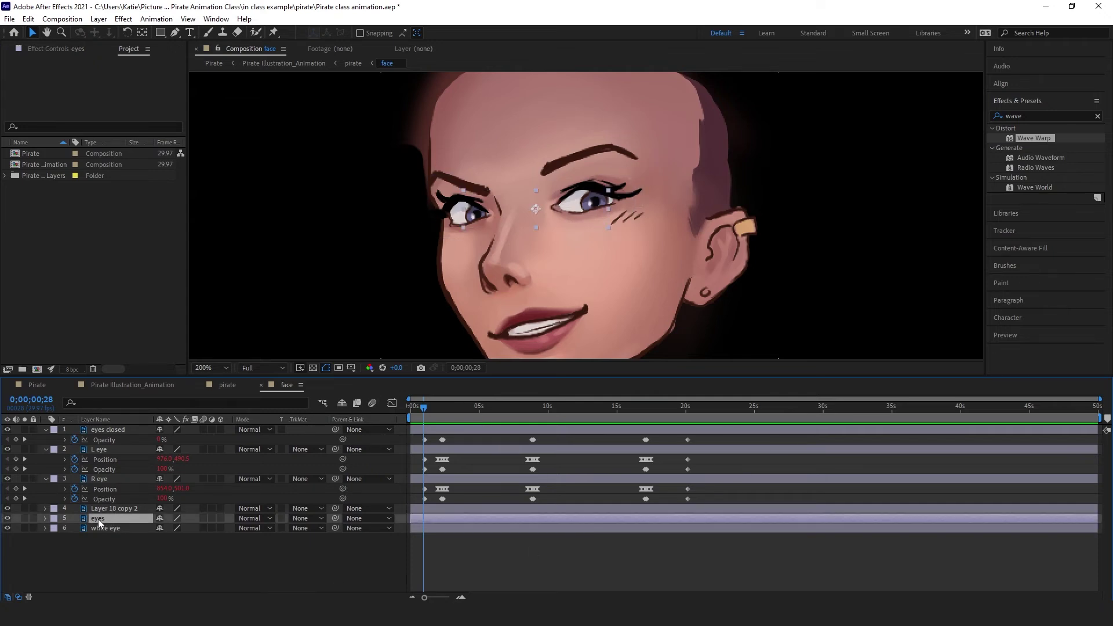
{"action": "left_click", "coordinate": [429, 408]}
{"action": "left_click_drag", "start_coordinate": [584, 202], "coordinate": [568, 200]}
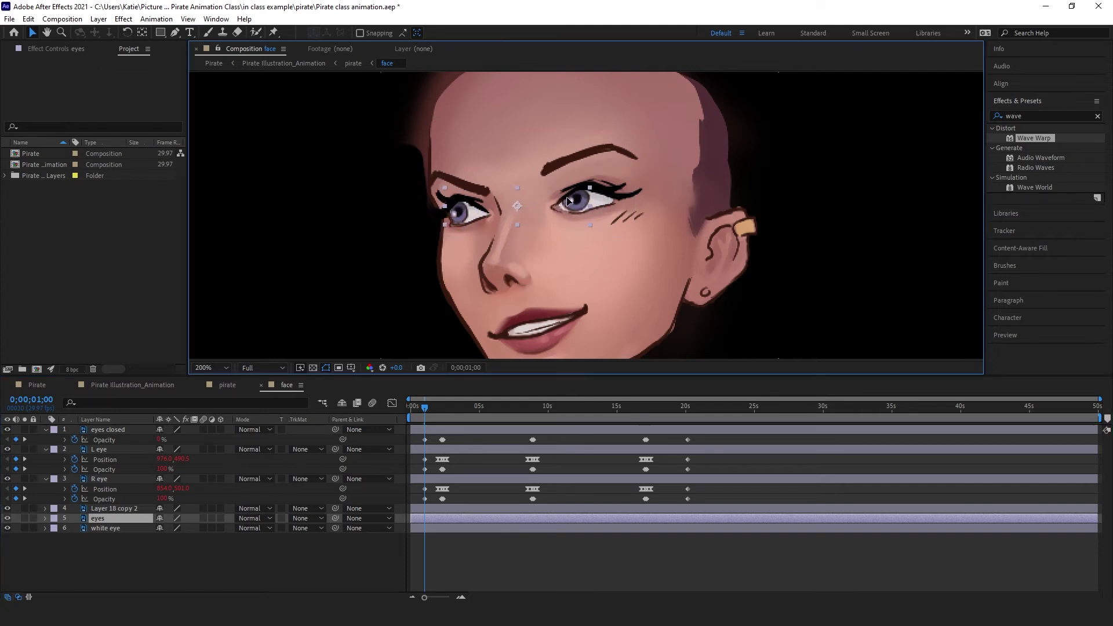
{"action": "key", "text": "space"}
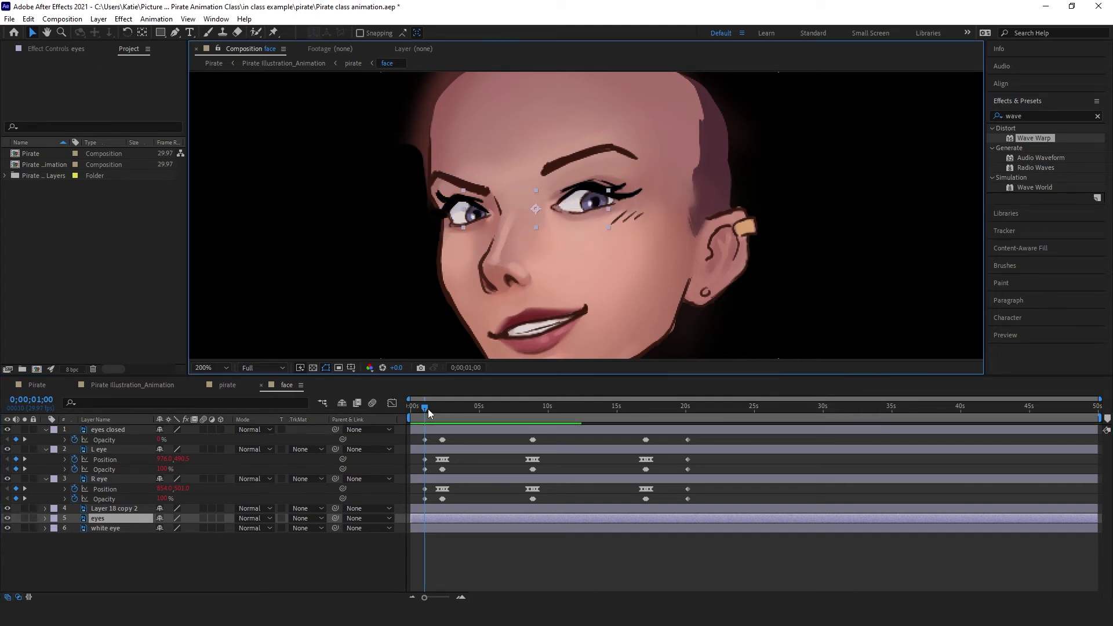
Step: Add a Position keyframe to the eyes layer at 0;00;05;03, keeping the original gaze
{"action": "left_click", "coordinate": [481, 416]}
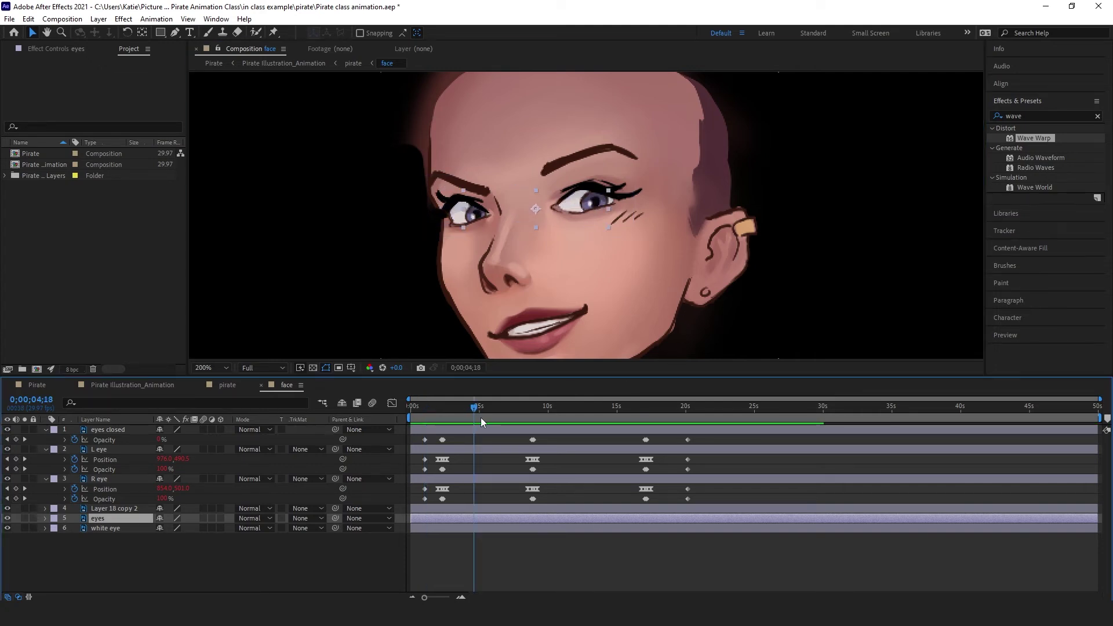
{"action": "left_click", "coordinate": [45, 519]}
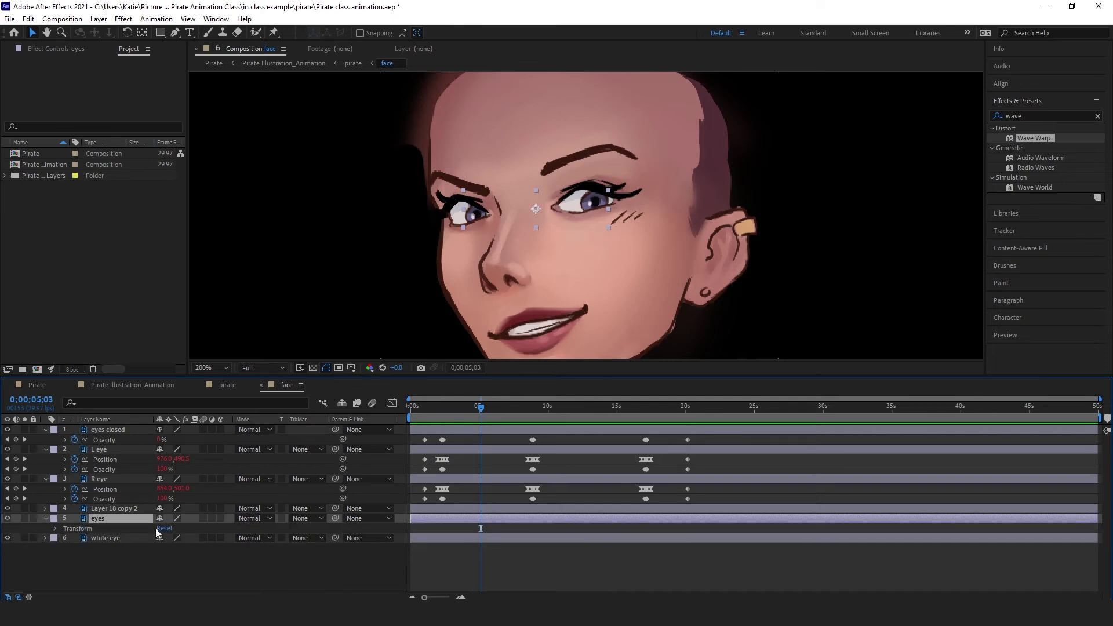
{"action": "key", "text": "p"}
Step: Shift the eyes layer left to Position 904.5, 500.0 at 0;00;01;00, keyframing a sideways gaze
{"action": "left_click_drag", "start_coordinate": [476, 407], "coordinate": [425, 419]}
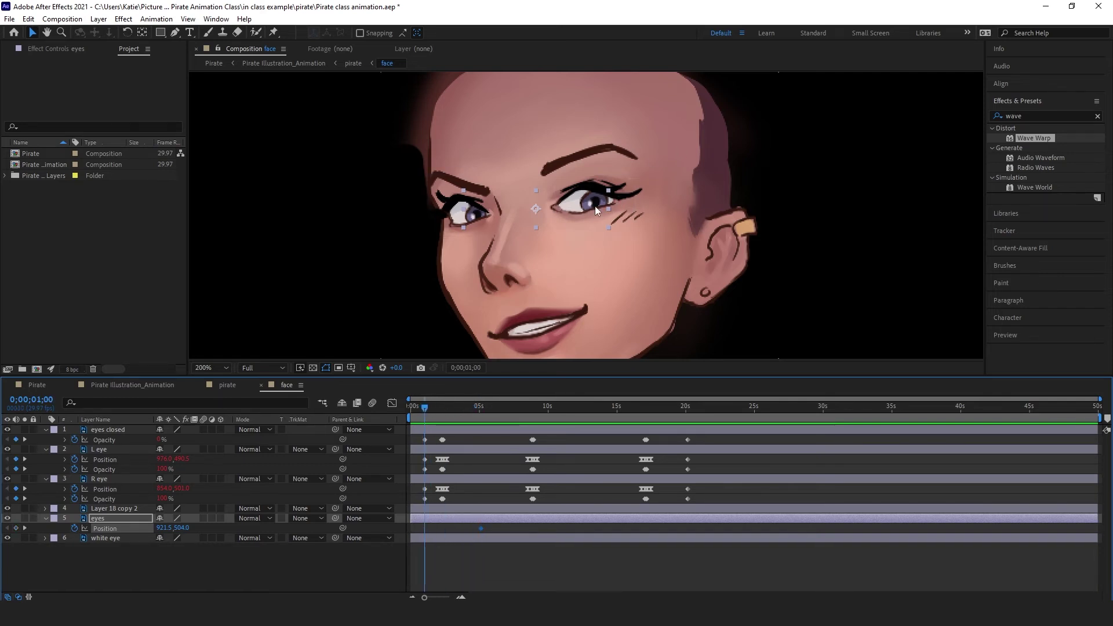
{"action": "left_click_drag", "start_coordinate": [595, 206], "coordinate": [576, 203]}
{"action": "left_click", "coordinate": [171, 520]}
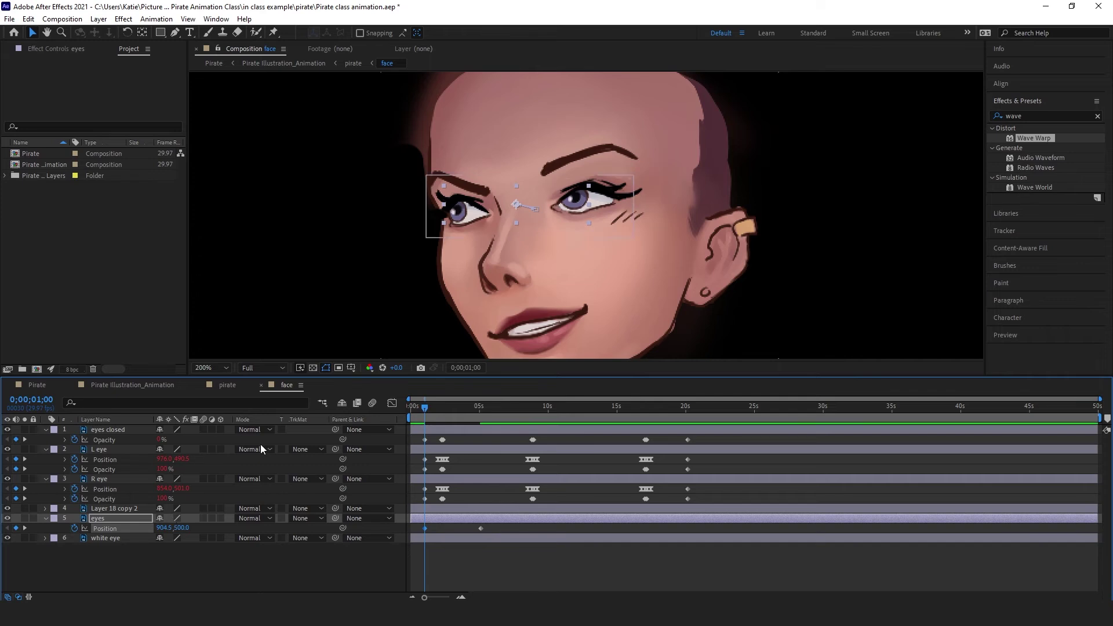
Step: Play the face composition from the start to check the movement of the irises
{"action": "left_click", "coordinate": [427, 408]}
{"action": "left_click_drag", "start_coordinate": [427, 410], "coordinate": [399, 409]}
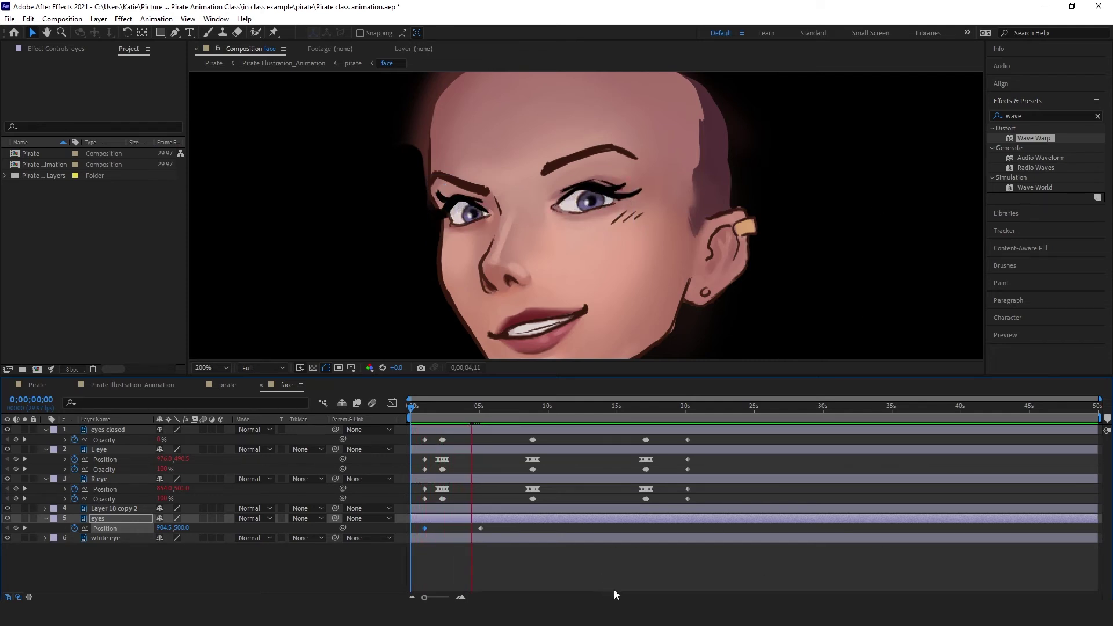
{"action": "key", "text": "space"}
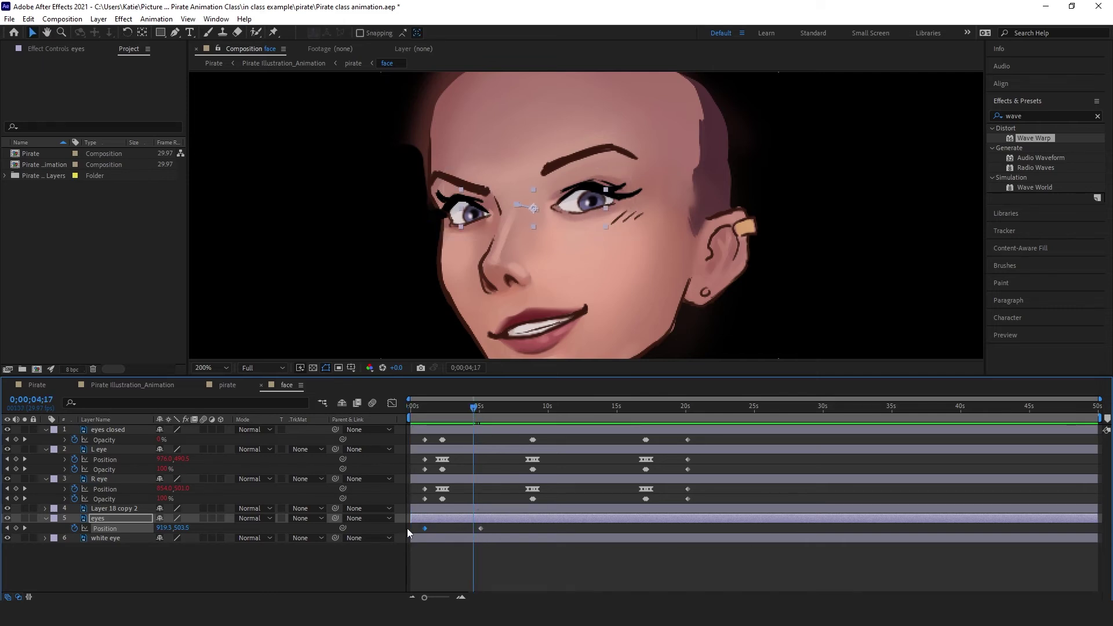
Step: Scrub through the gaze shift and move the eyes layer's second Position keyframe to about 0;00;10;09
{"action": "left_click_drag", "start_coordinate": [474, 406], "coordinate": [401, 398]}
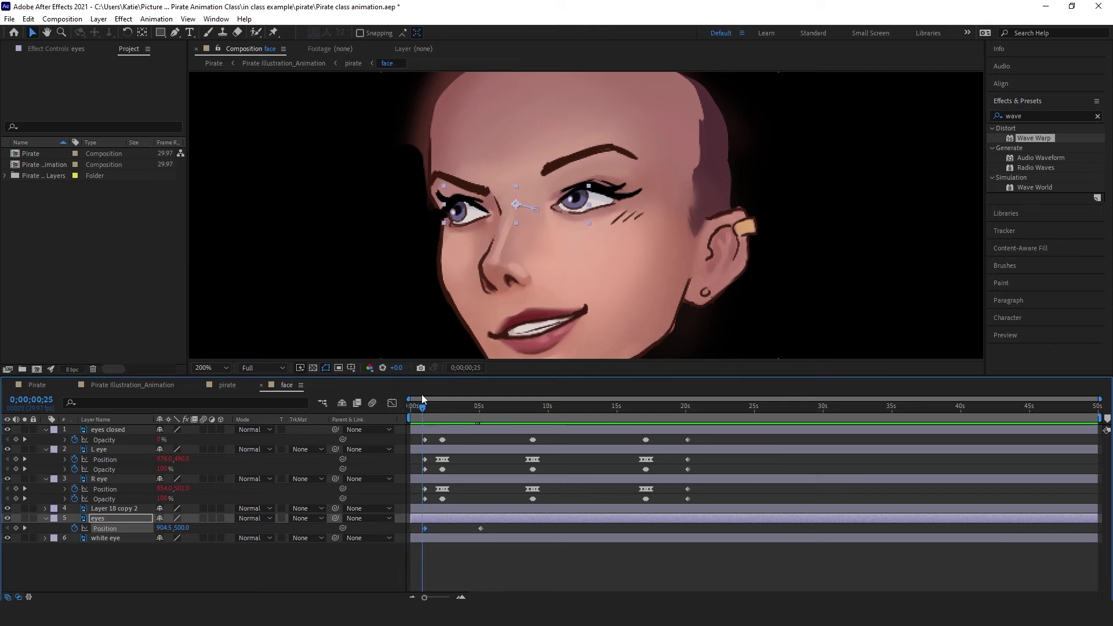
{"action": "left_click_drag", "start_coordinate": [422, 395], "coordinate": [506, 404]}
{"action": "left_click_drag", "start_coordinate": [481, 529], "coordinate": [552, 528]}
Step: Copy the eyes layer's first Position keyframe to 0;00;08;12, just before the second blink
{"action": "scroll", "coordinate": [541, 502], "scroll_direction": "up", "scroll_amount": 4}
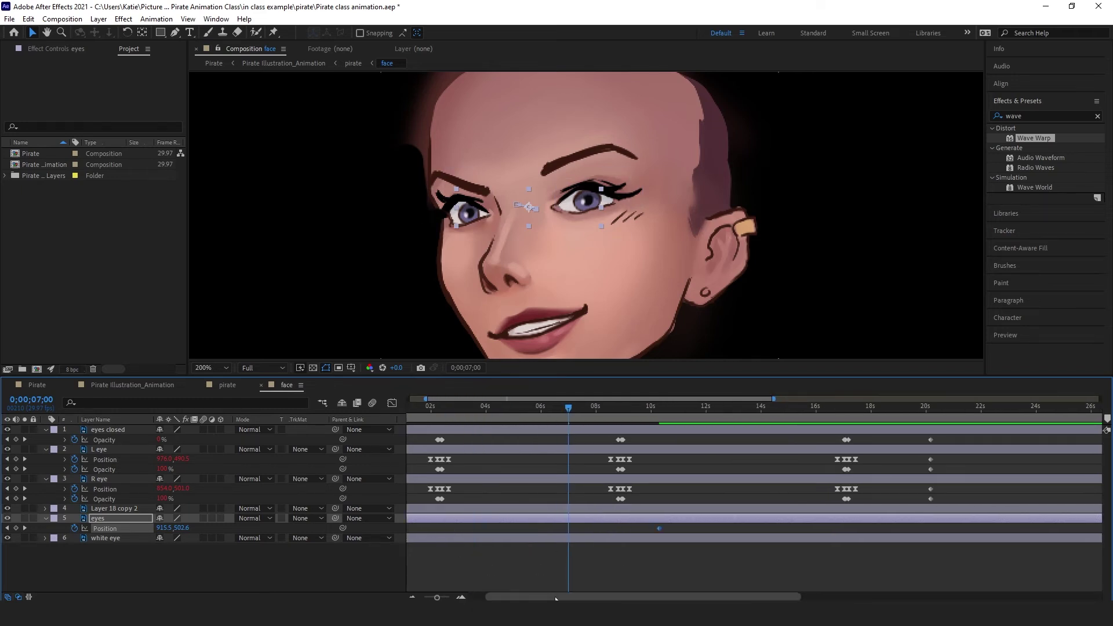
{"action": "scroll", "coordinate": [434, 508], "scroll_direction": "left", "scroll_amount": 2}
{"action": "left_click", "coordinate": [438, 528]}
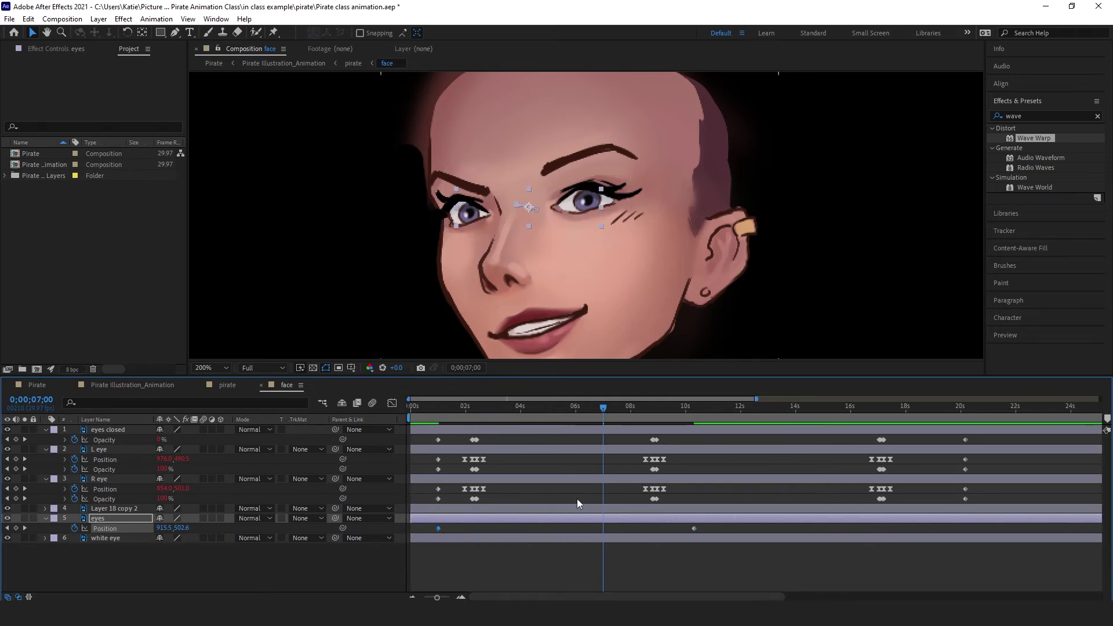
{"action": "scroll", "coordinate": [702, 502], "scroll_direction": "up", "scroll_amount": 3}
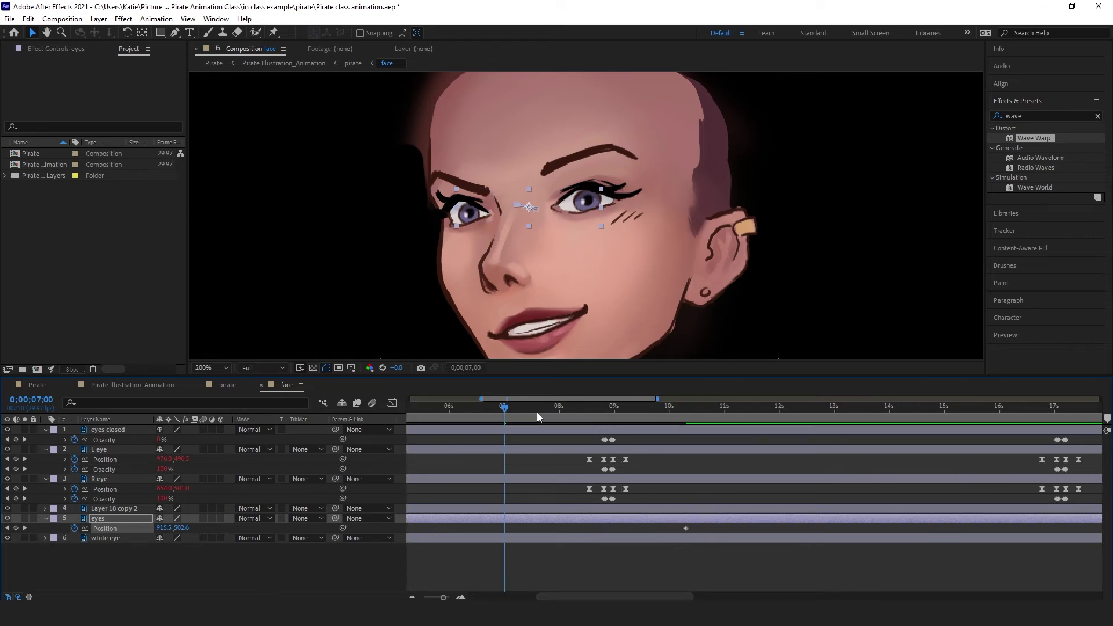
{"action": "left_click_drag", "start_coordinate": [537, 412], "coordinate": [581, 419]}
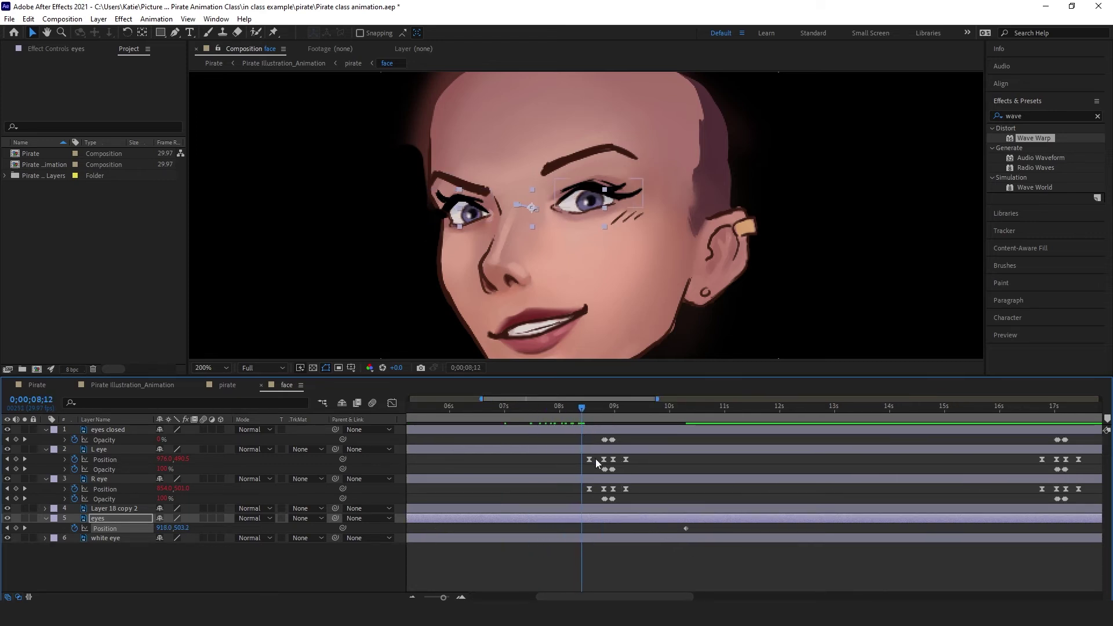
{"action": "key", "text": "ctrl+v"}
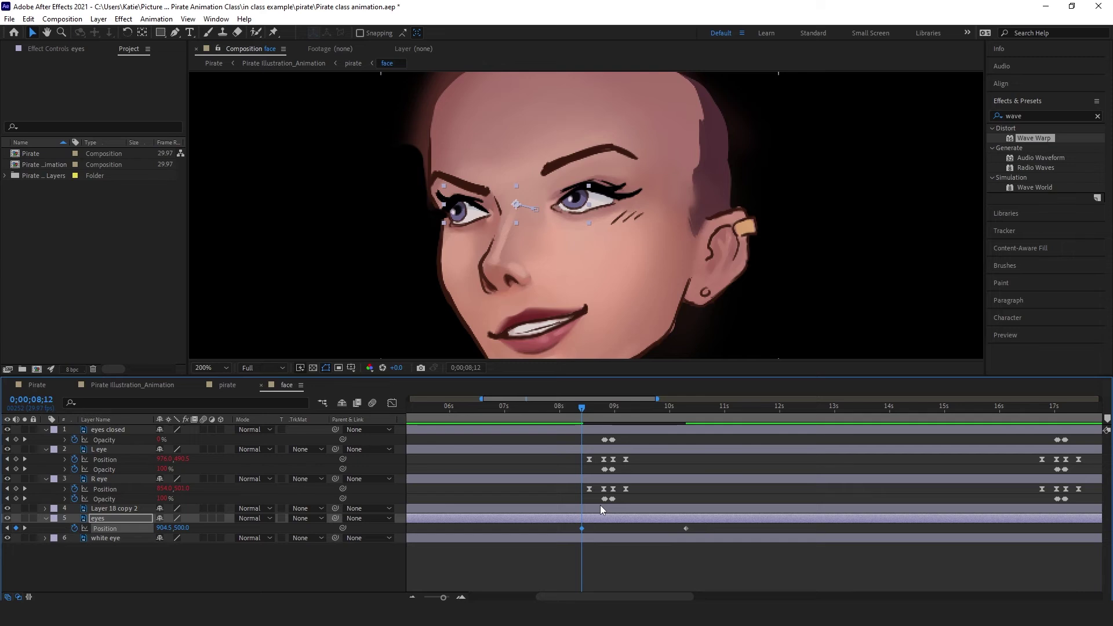
Step: Move the copied Position keyframe of the eyes layer to 0;00;08;25, where the eyes are closed
{"action": "scroll", "coordinate": [600, 506], "scroll_direction": "up", "scroll_amount": 5}
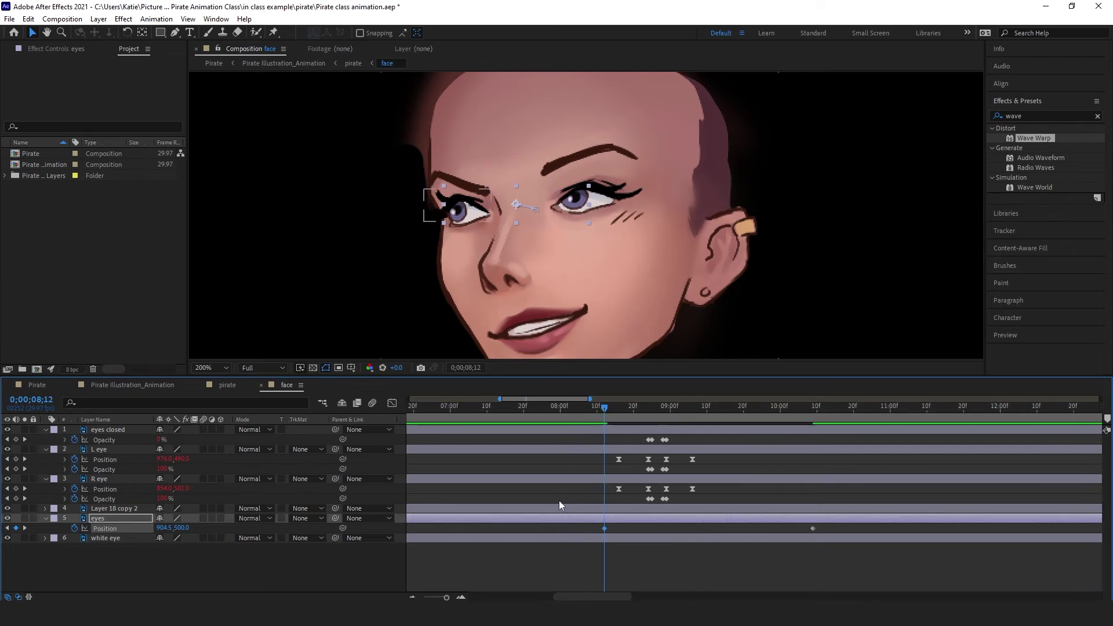
{"action": "scroll", "coordinate": [617, 577], "scroll_direction": "down", "scroll_amount": 2}
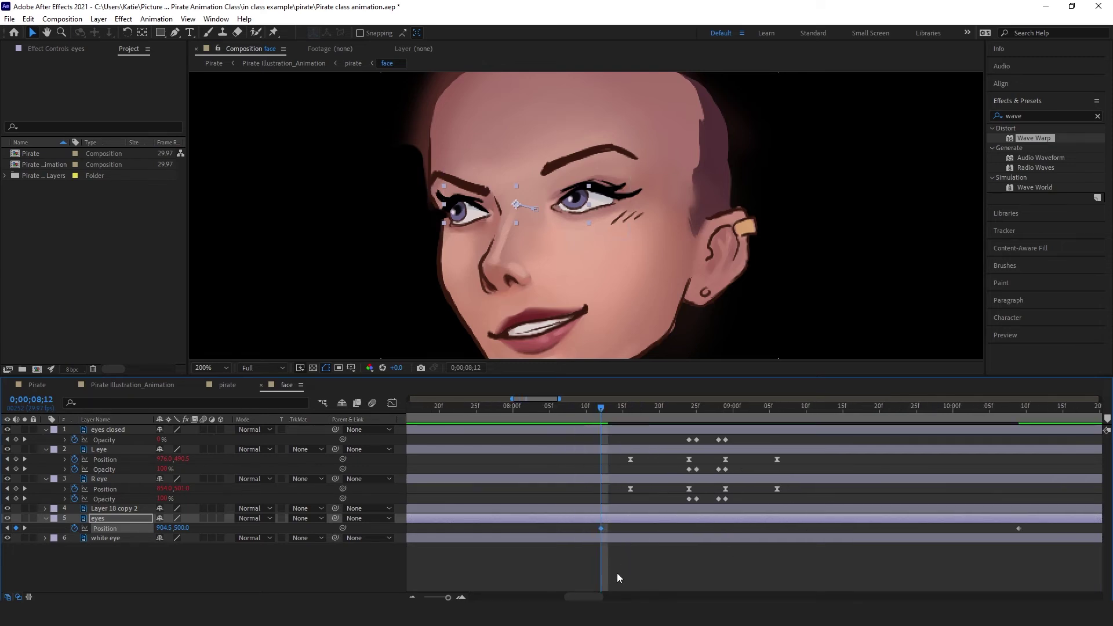
{"action": "scroll", "coordinate": [580, 599], "scroll_direction": "right", "scroll_amount": 3}
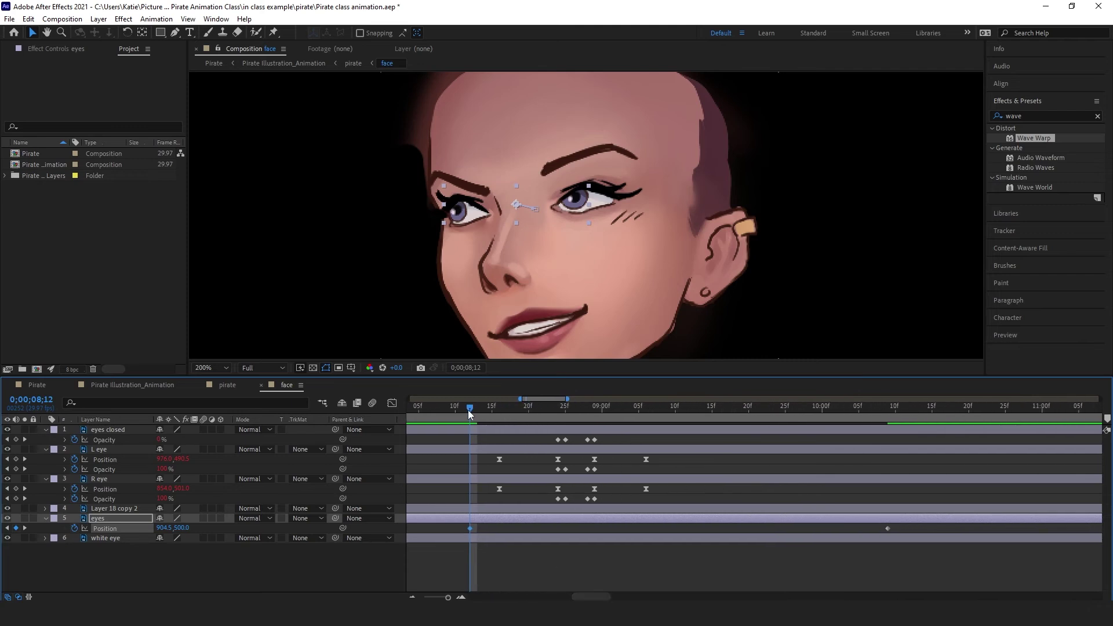
{"action": "left_click_drag", "start_coordinate": [470, 528], "coordinate": [579, 535]}
{"action": "left_click_drag", "start_coordinate": [469, 407], "coordinate": [566, 435]}
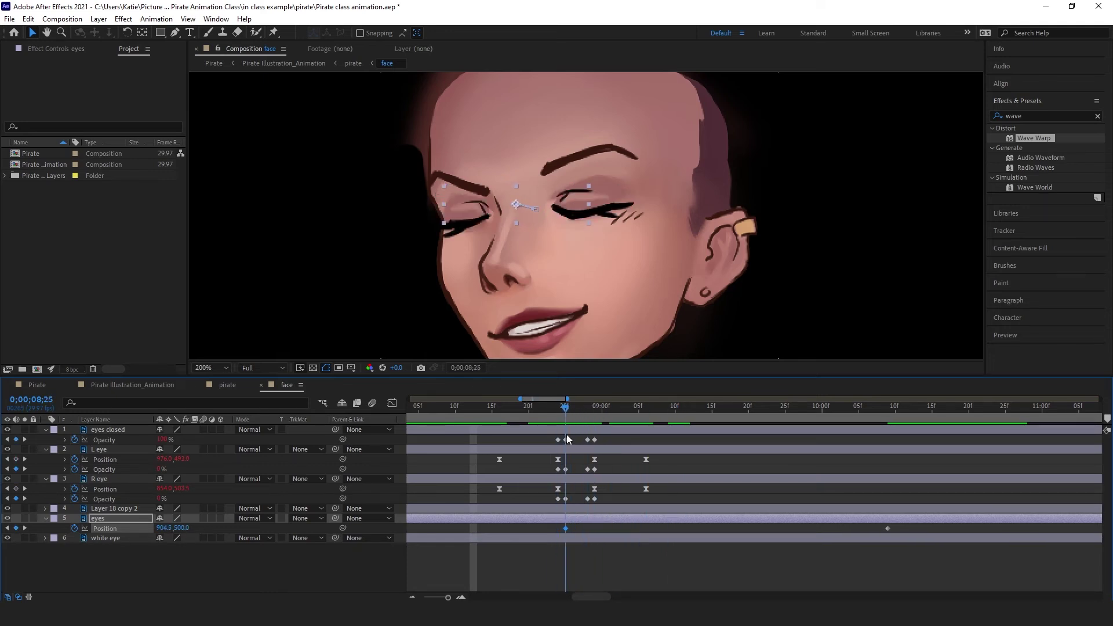
Step: Move the eyes layer's last Position keyframe to 0;00;09;00 so the gaze changes during the second blink
{"action": "left_click", "coordinate": [887, 528]}
{"action": "key", "text": "Delete"}
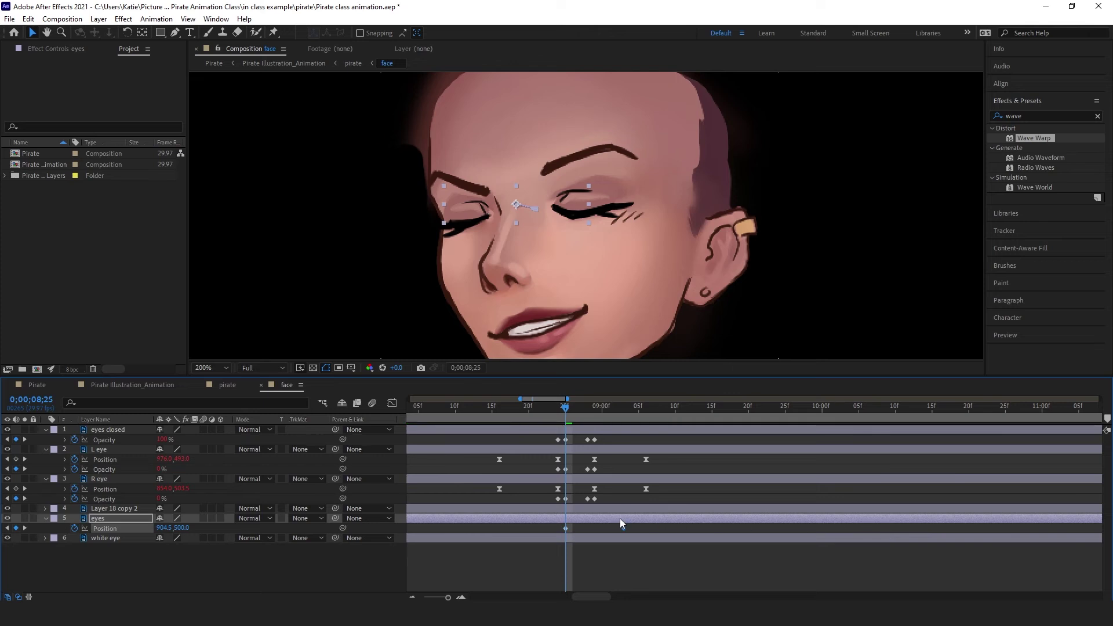
{"action": "left_click_drag", "start_coordinate": [620, 519], "coordinate": [602, 518]}
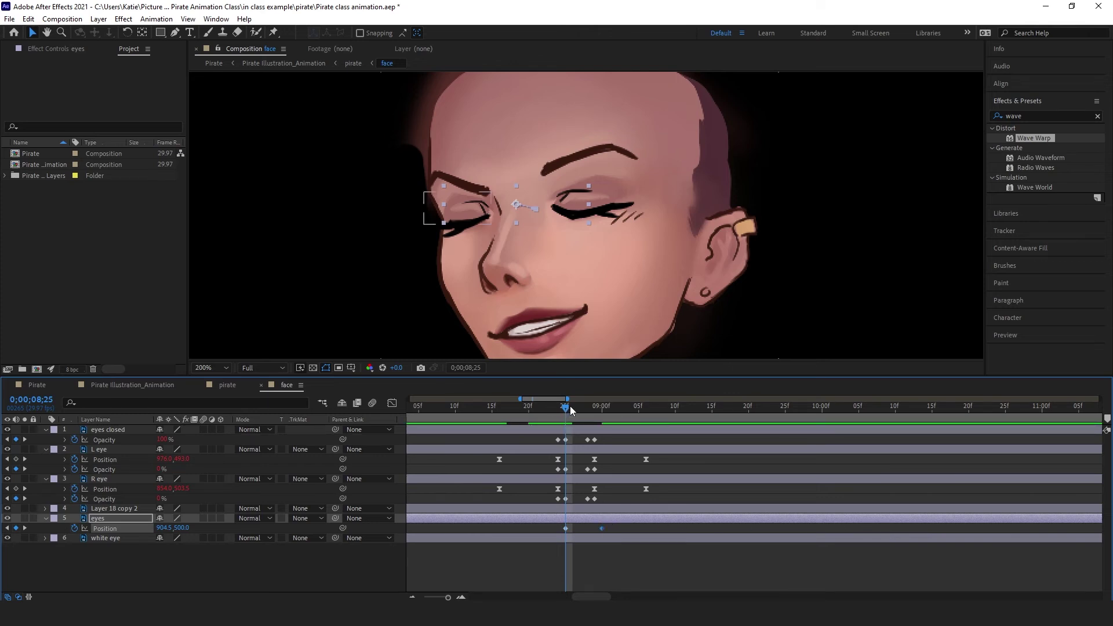
Step: Play the second blink to check the timing of the gaze change
{"action": "left_click_drag", "start_coordinate": [571, 410], "coordinate": [537, 412]}
{"action": "key", "text": "space"}
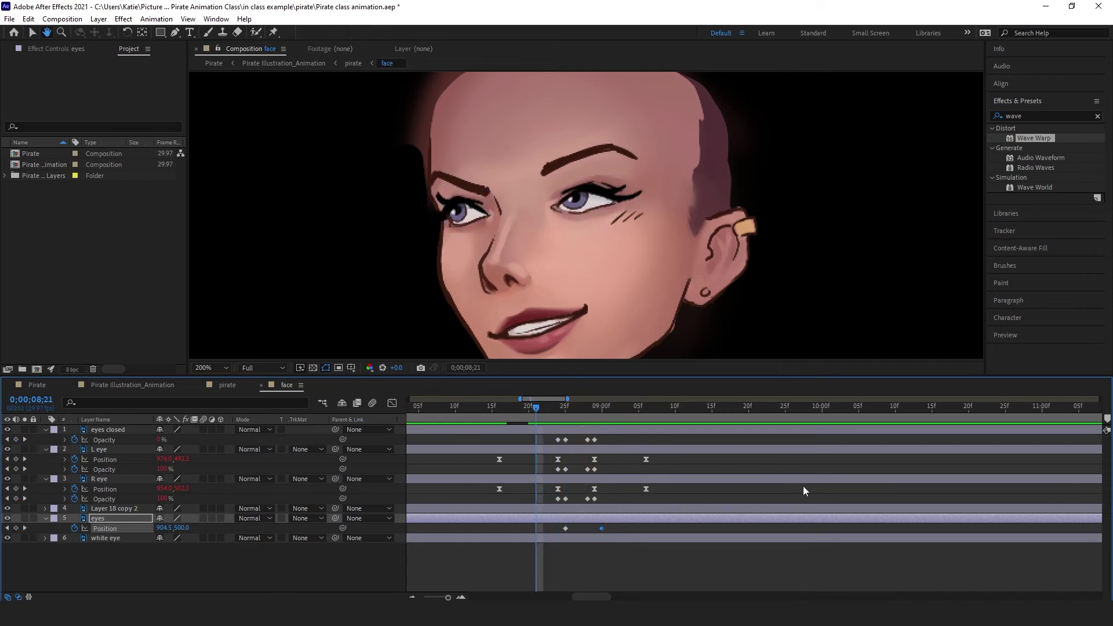
{"action": "key", "text": "space"}
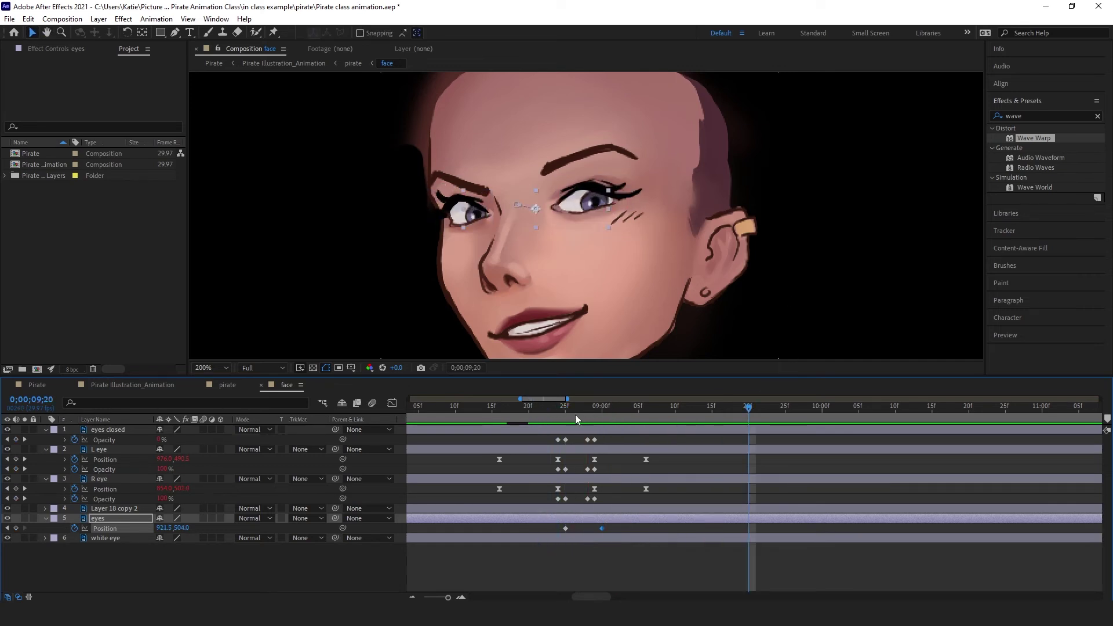
Step: Try the eyes layer's last Position keyframe at 0;00;08;29 and replay the second blink from just before it
{"action": "mouse_move", "coordinate": [575, 415]}
{"action": "left_mouse_down"}
{"action": "mouse_move", "coordinate": [545, 412]}
{"action": "mouse_move", "coordinate": [566, 417]}
{"action": "left_mouse_up"}
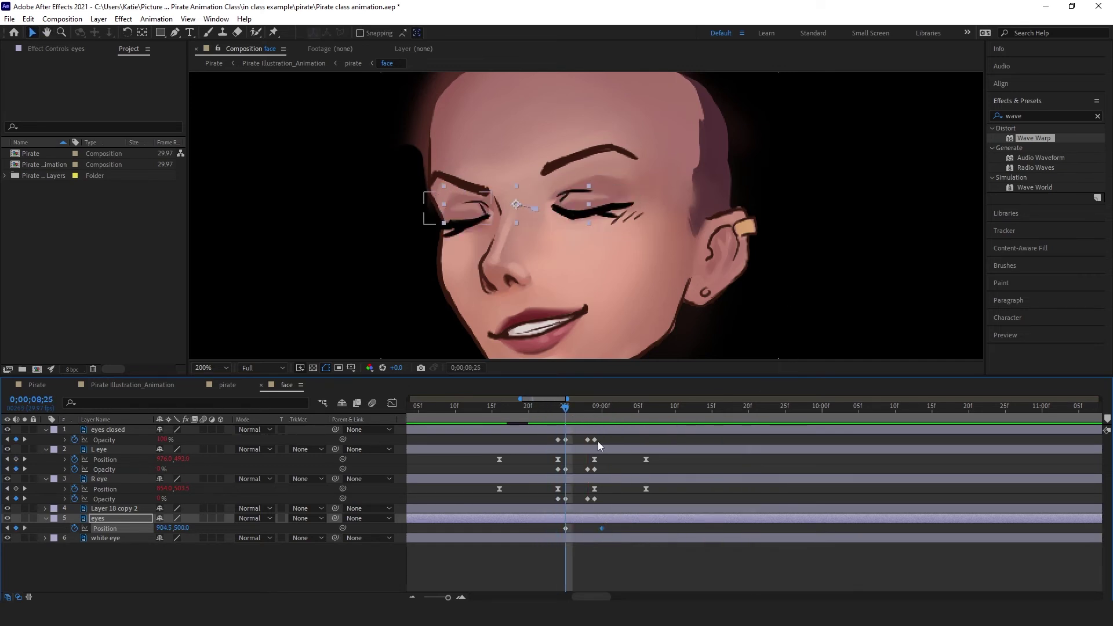
{"action": "scroll", "coordinate": [598, 464], "scroll_direction": "up", "scroll_amount": 2}
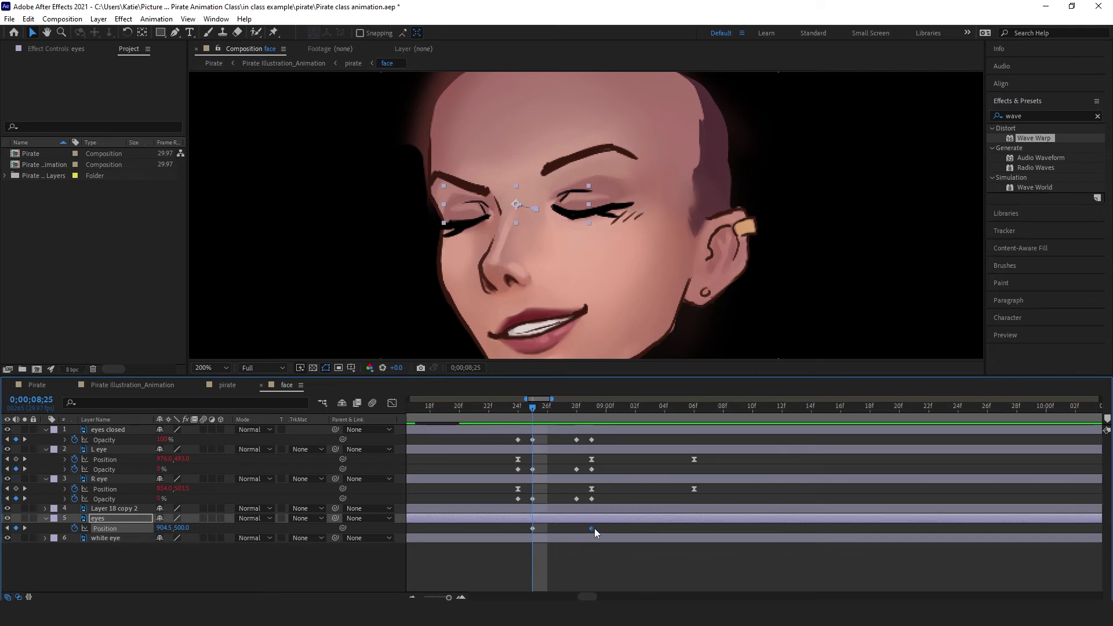
{"action": "left_click_drag", "start_coordinate": [537, 413], "coordinate": [502, 408]}
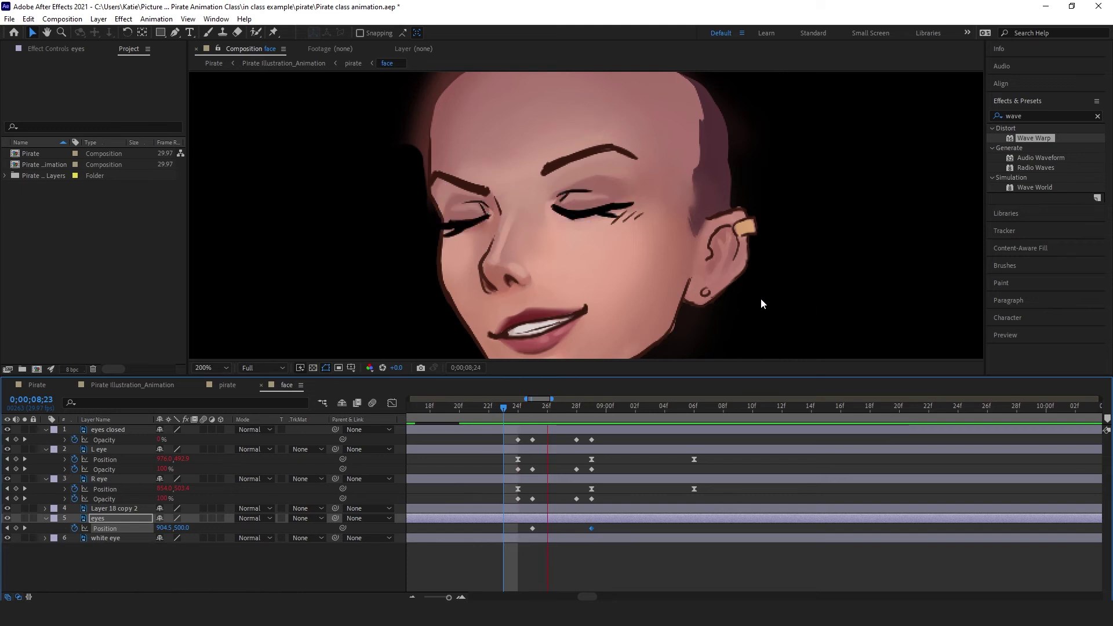
{"action": "key", "text": "Page_Up"}
{"action": "key", "text": "Page_Up"}
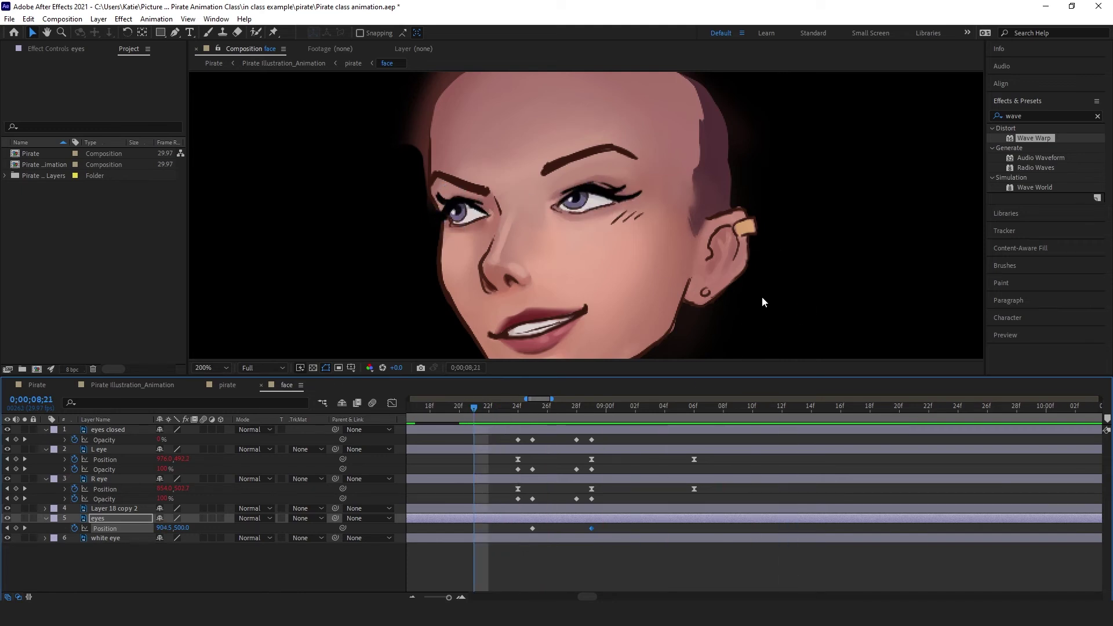
{"action": "key", "text": "space"}
{"action": "key", "text": "space"}
{"action": "key", "text": "space"}
Step: Move the eyes layer's last Position keyframe one frame later to 0;00;09;00 and inspect the closed-eye frame at 0;00;08;26
{"action": "left_click", "coordinate": [591, 527]}
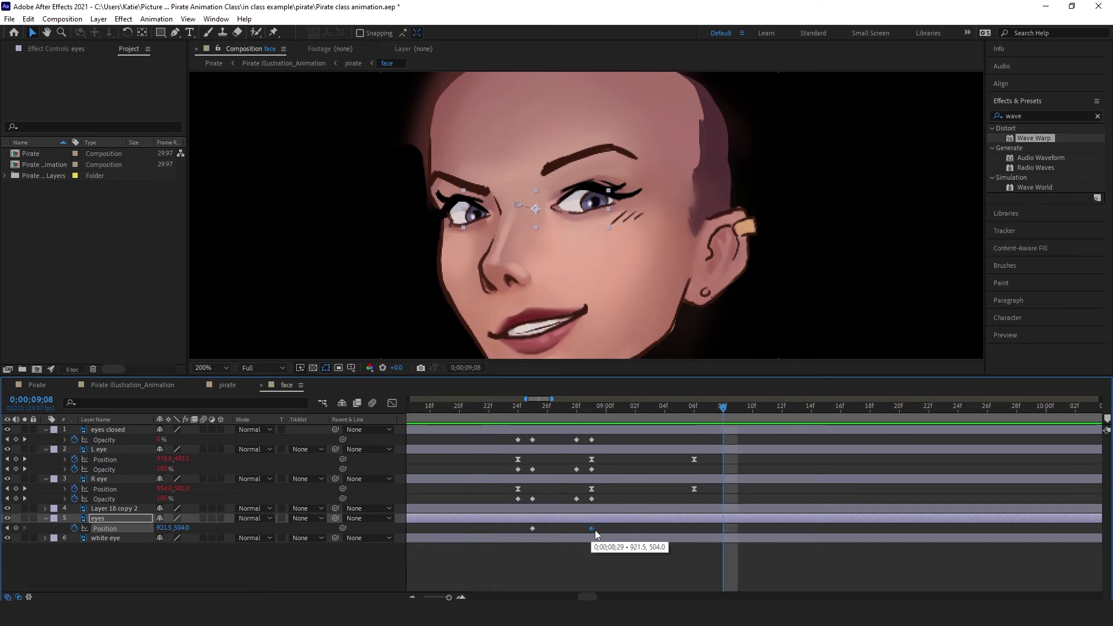
{"action": "left_click", "coordinate": [548, 407]}
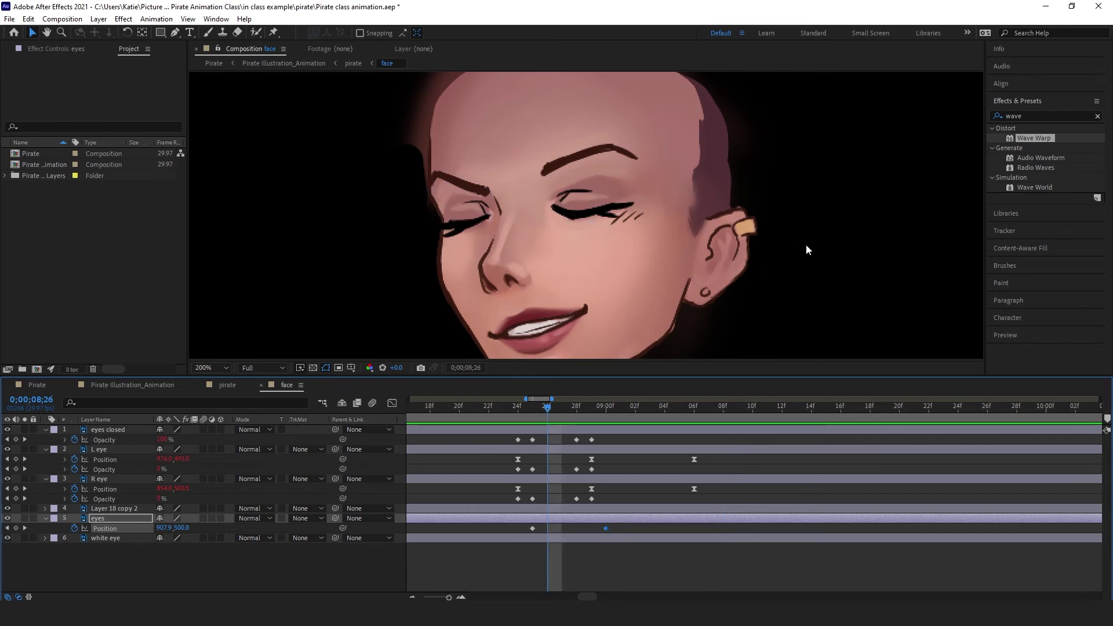
Step: Replay the second blink, including from just before it at 0;00;08;20, to check the gaze change
{"action": "key", "text": "space"}
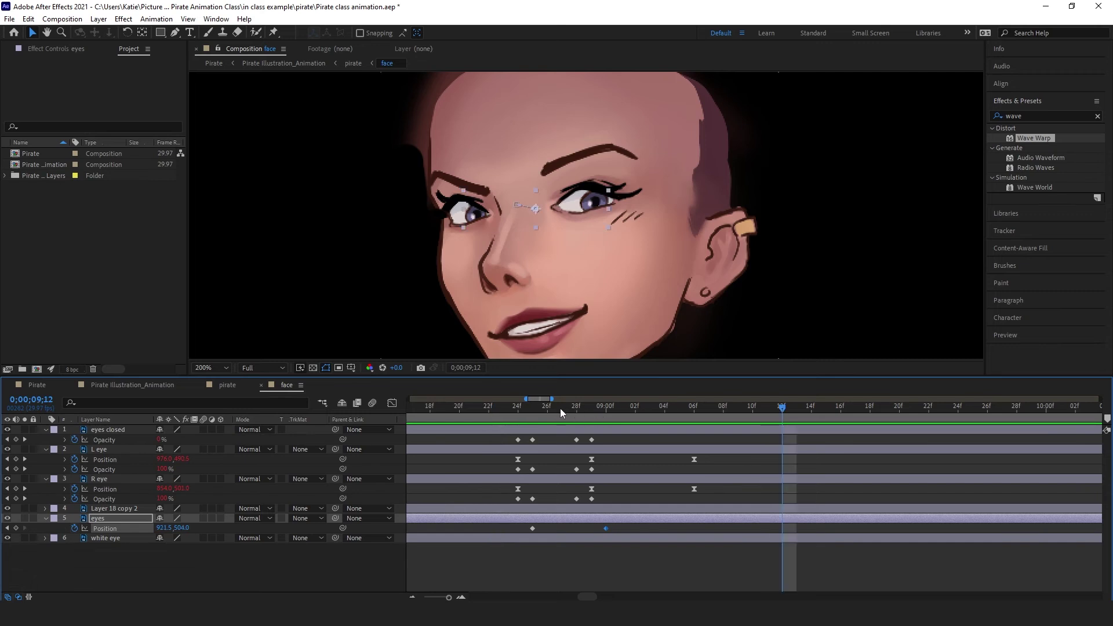
{"action": "left_click_drag", "start_coordinate": [560, 408], "coordinate": [459, 408]}
{"action": "key", "text": "space"}
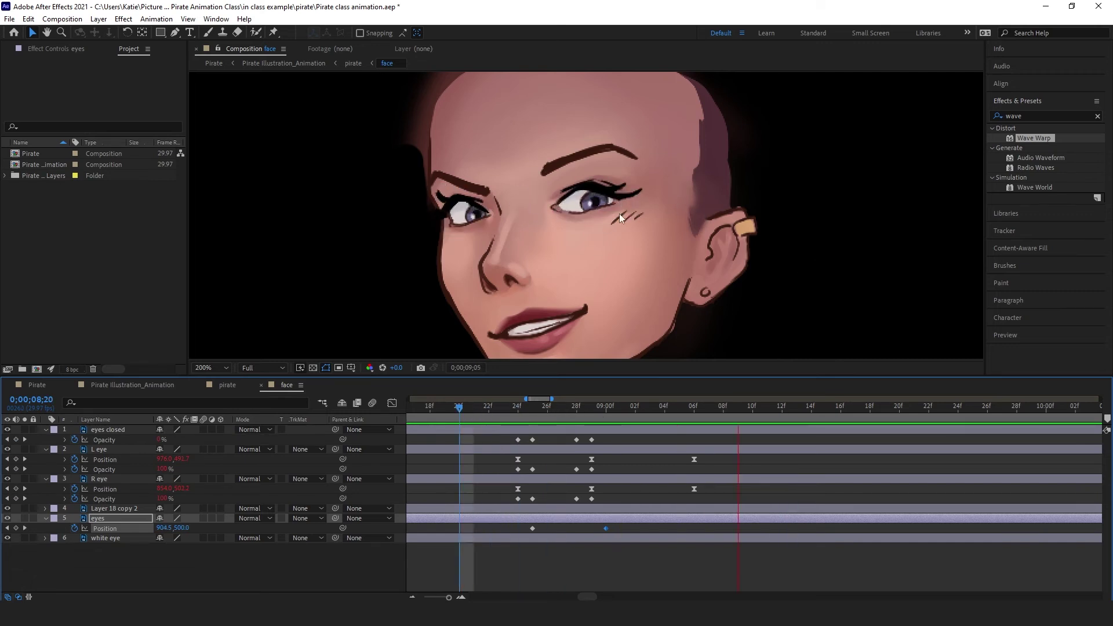
{"action": "key", "text": "space"}
Step: Add an in-between Position keyframe to the eyes layer at 0;00;08;28, move it to 0;00;08;27 and replay the second blink
{"action": "mouse_move", "coordinate": [580, 407]}
{"action": "left_mouse_down"}
{"action": "mouse_move", "coordinate": [562, 408]}
{"action": "mouse_move", "coordinate": [583, 413]}
{"action": "left_mouse_up"}
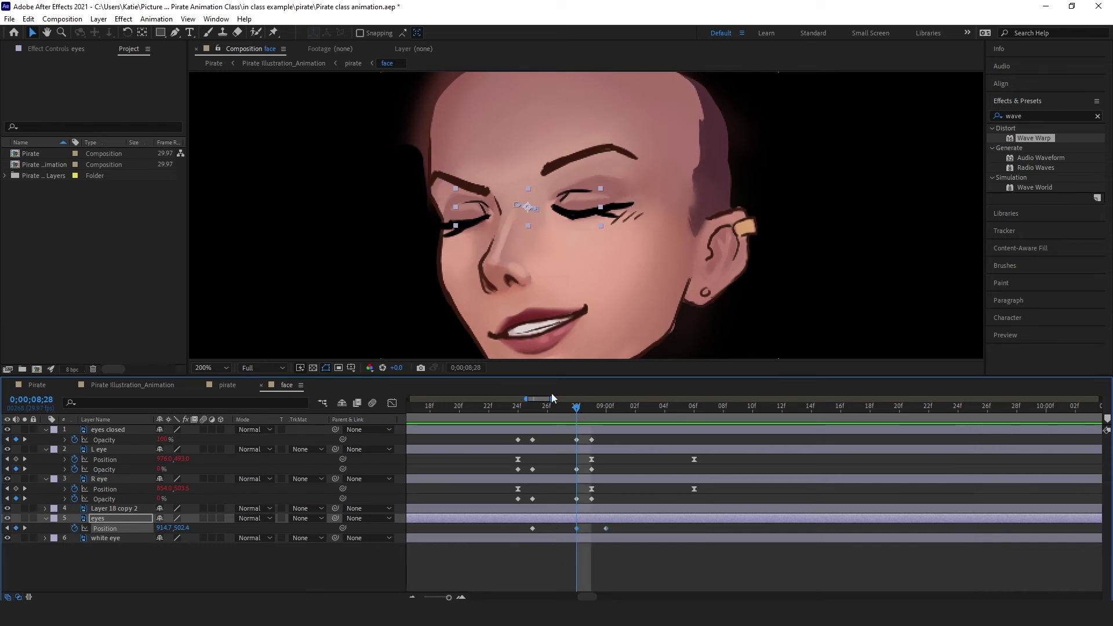
{"action": "left_click_drag", "start_coordinate": [576, 528], "coordinate": [559, 531]}
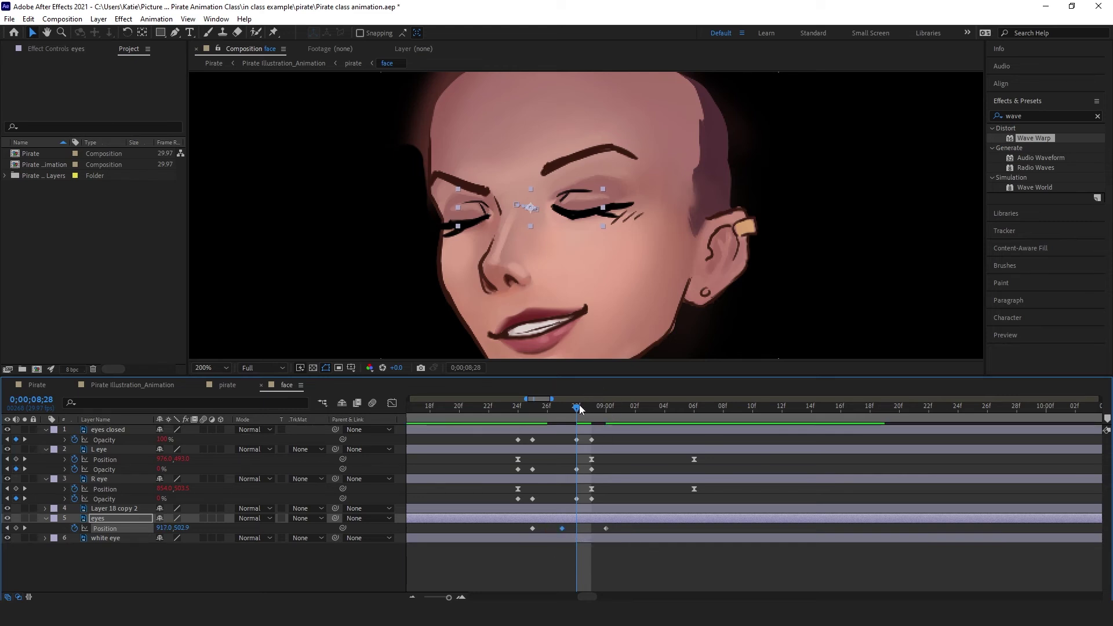
{"action": "left_click_drag", "start_coordinate": [574, 409], "coordinate": [518, 412]}
{"action": "key", "text": "space"}
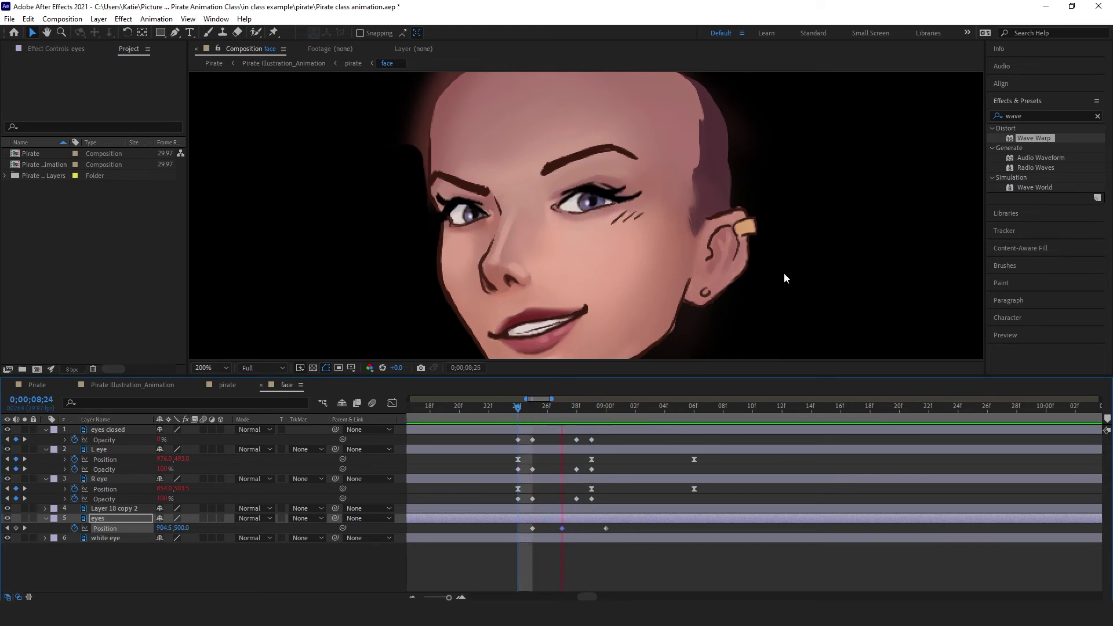
Step: Move the eyes layer's middle Position keyframe to 0;00;08;26 and play the blink from 0;00;08;25
{"action": "scroll", "coordinate": [579, 516], "scroll_direction": "up", "scroll_amount": 2}
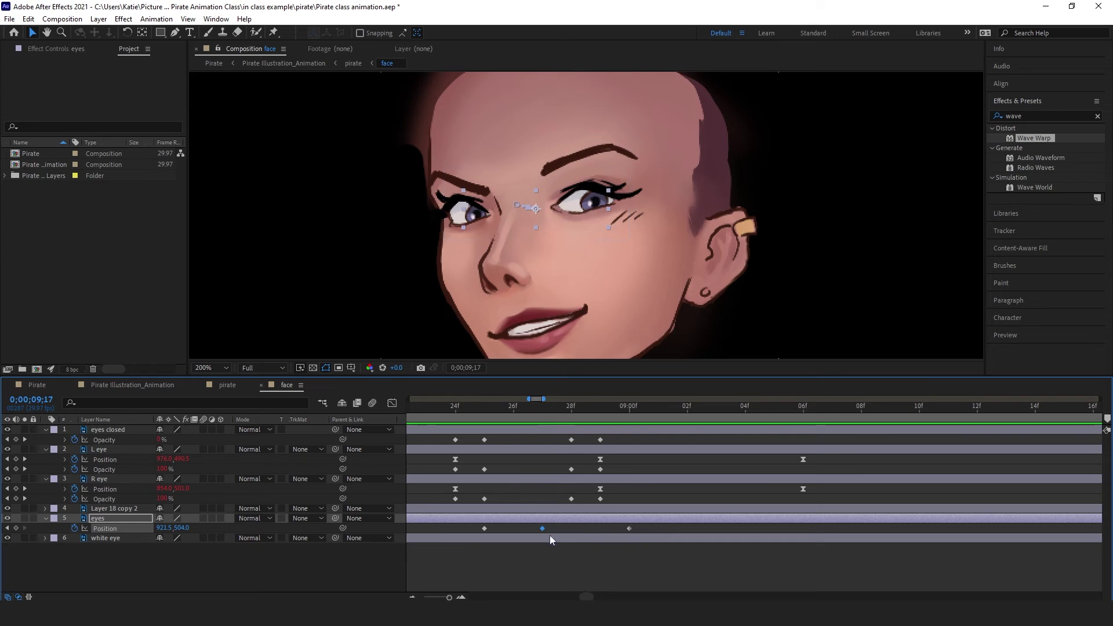
{"action": "left_click_drag", "start_coordinate": [542, 528], "coordinate": [515, 530]}
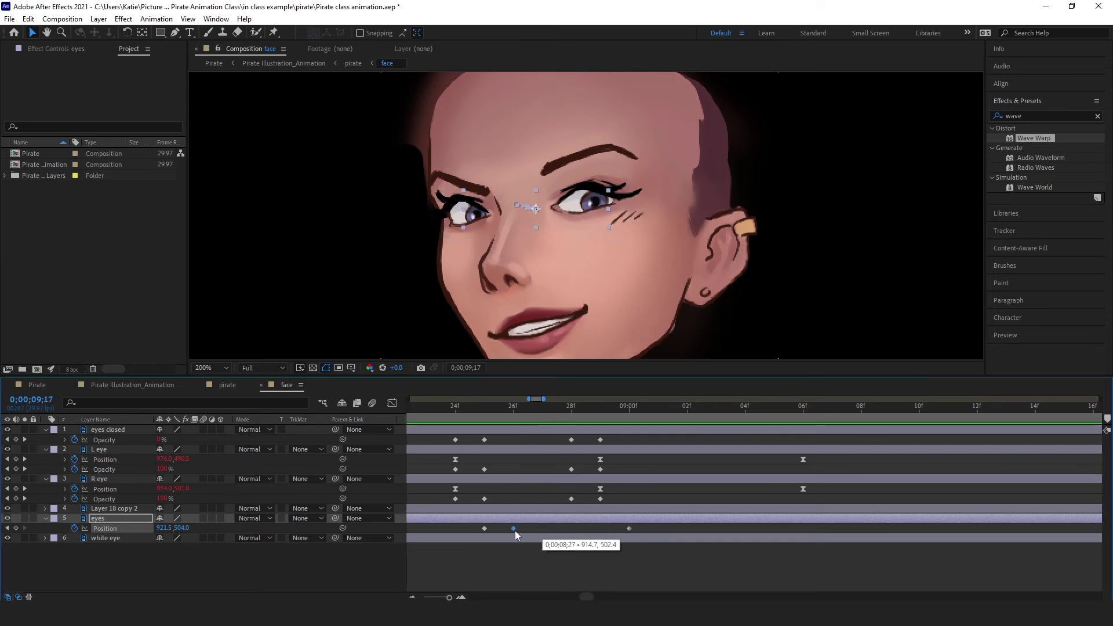
{"action": "left_click", "coordinate": [488, 407]}
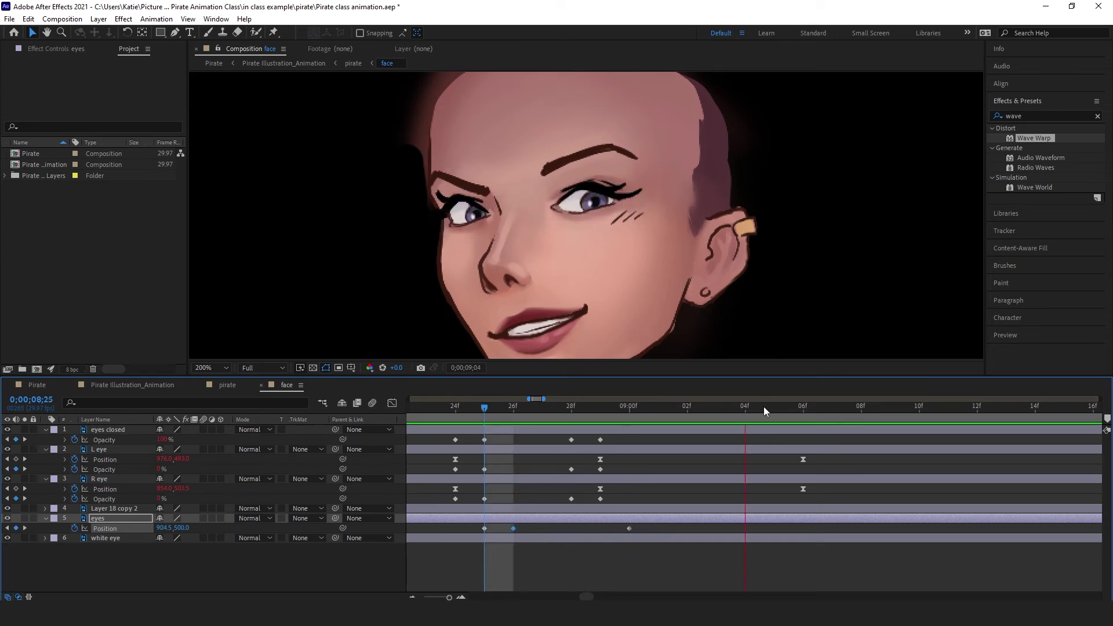
{"action": "key", "text": "space"}
Step: Review the second blink by playing it from 0;00;08;07 and 0;00;08;08, and scrub through its closed-eye frames
{"action": "key", "text": "minus"}
{"action": "key", "text": "minus"}
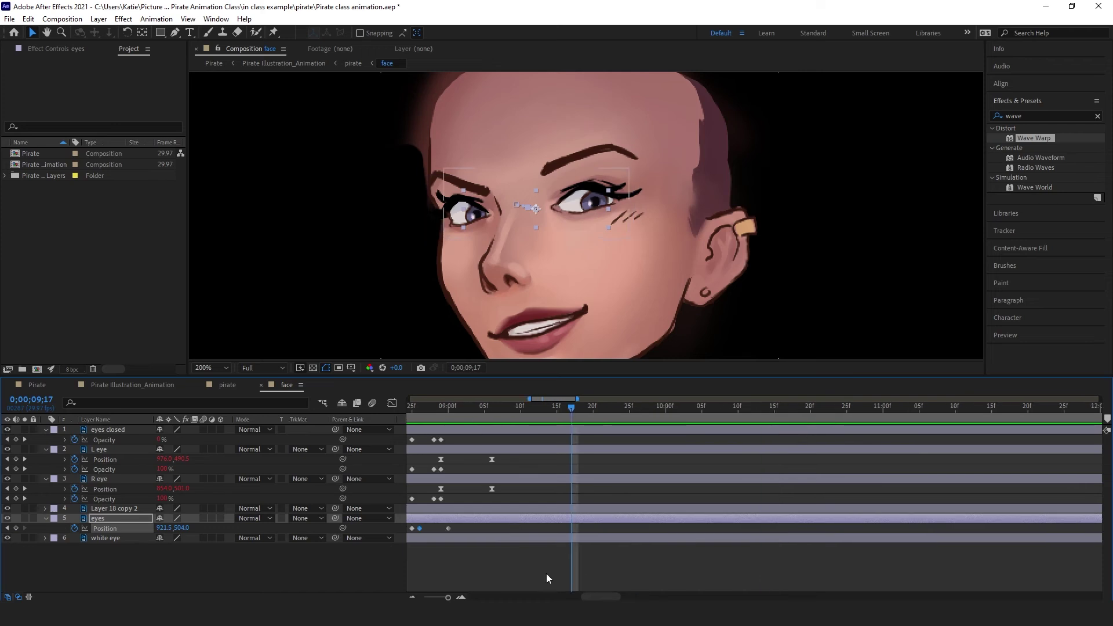
{"action": "left_click_drag", "start_coordinate": [601, 596], "coordinate": [629, 457]}
{"action": "left_click", "coordinate": [560, 407]}
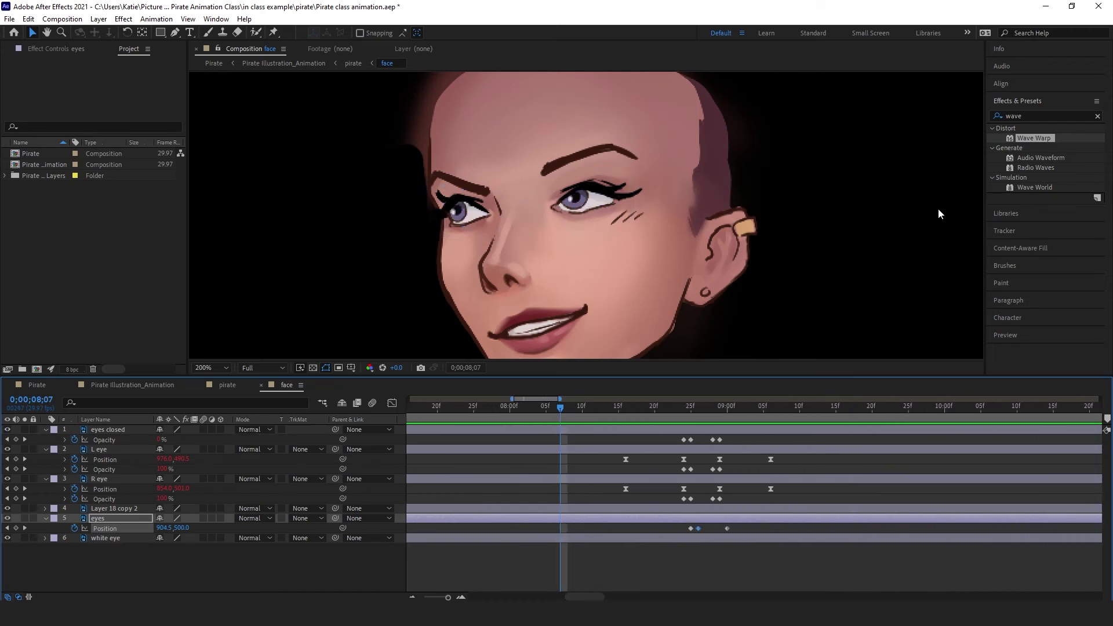
{"action": "key", "text": "space"}
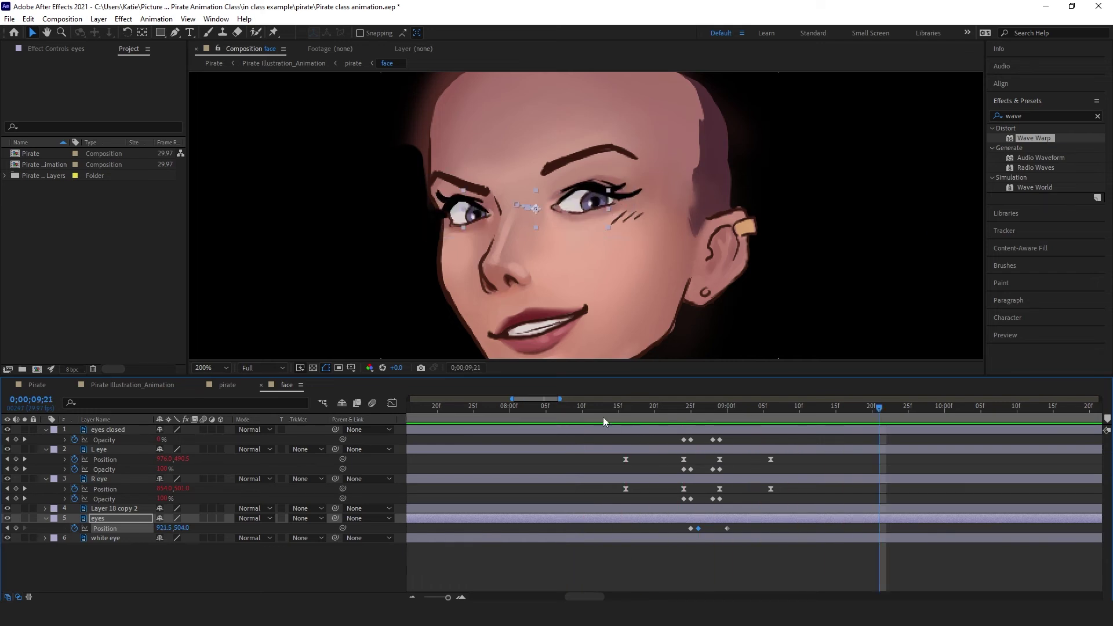
{"action": "left_click", "coordinate": [567, 405]}
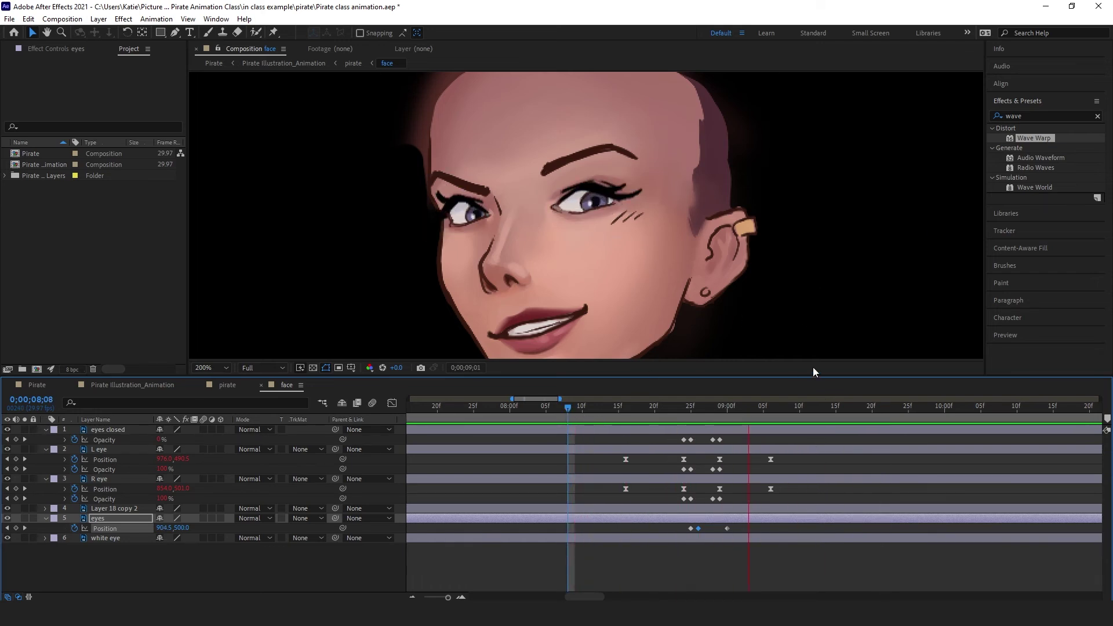
{"action": "key", "text": "space"}
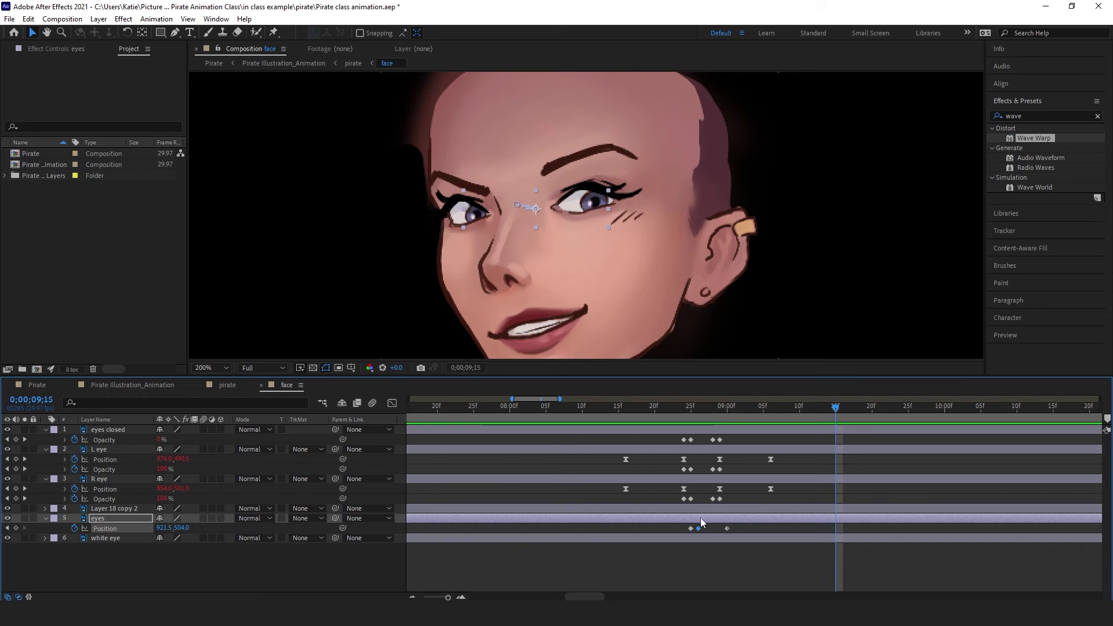
{"action": "left_click", "coordinate": [699, 406]}
{"action": "left_click_drag", "start_coordinate": [716, 407], "coordinate": [769, 400]}
Step: Add a Position keyframe to the eyes layer at 0;00;17;02, where the eyes are closed in the third blink
{"action": "key", "text": "minus"}
{"action": "key", "text": "minus"}
{"action": "key", "text": "minus"}
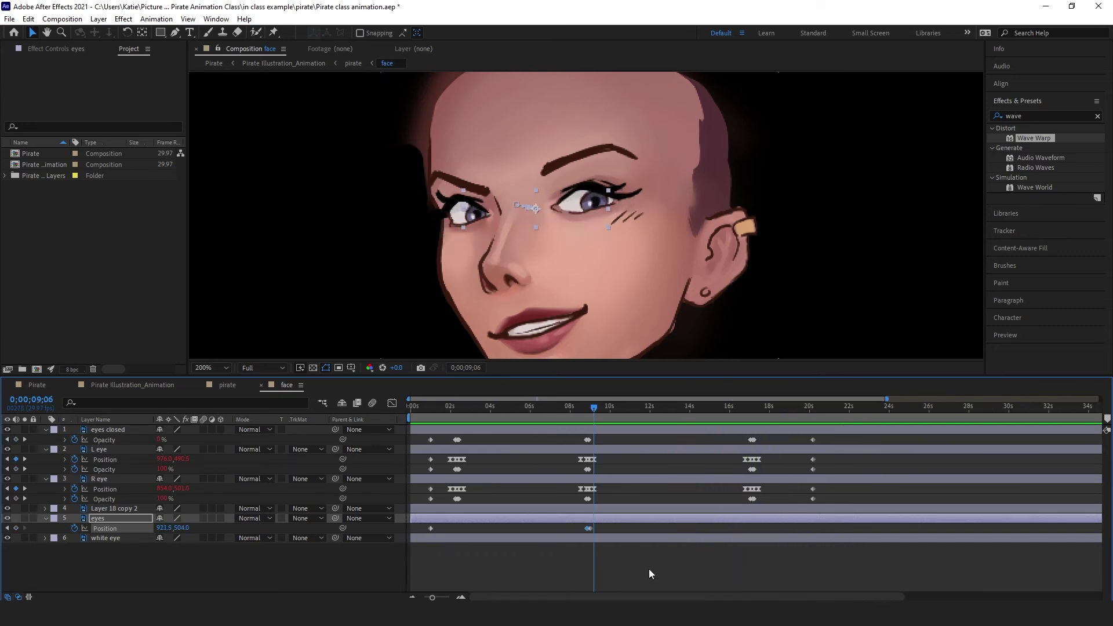
{"action": "left_click", "coordinate": [648, 569]}
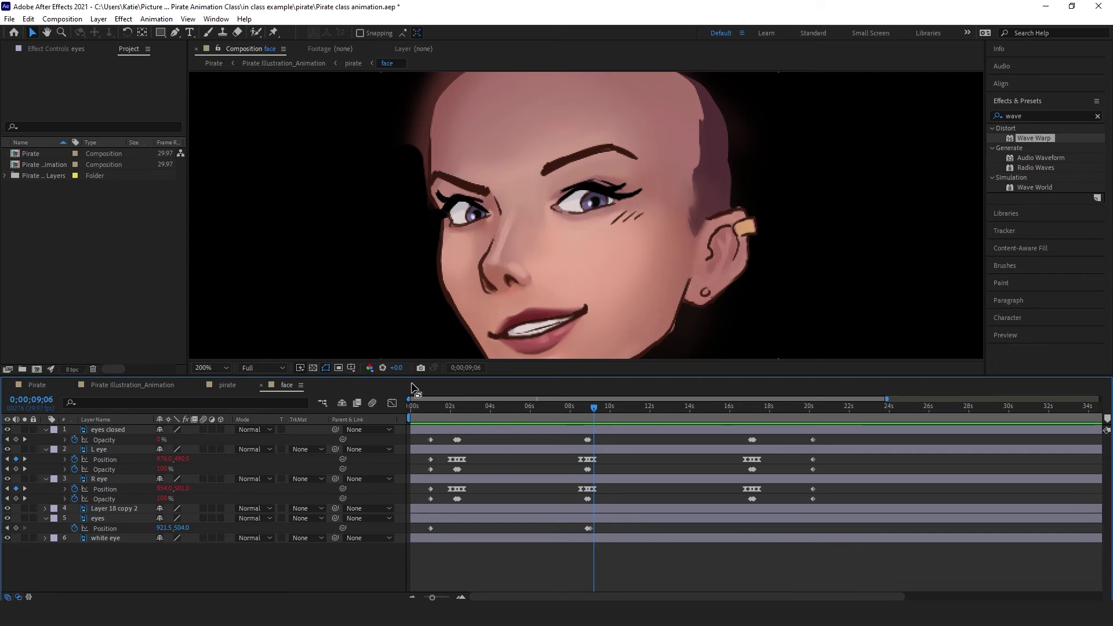
{"action": "left_click_drag", "start_coordinate": [429, 413], "coordinate": [741, 448]}
{"action": "scroll", "coordinate": [765, 498], "scroll_direction": "up", "scroll_amount": 5}
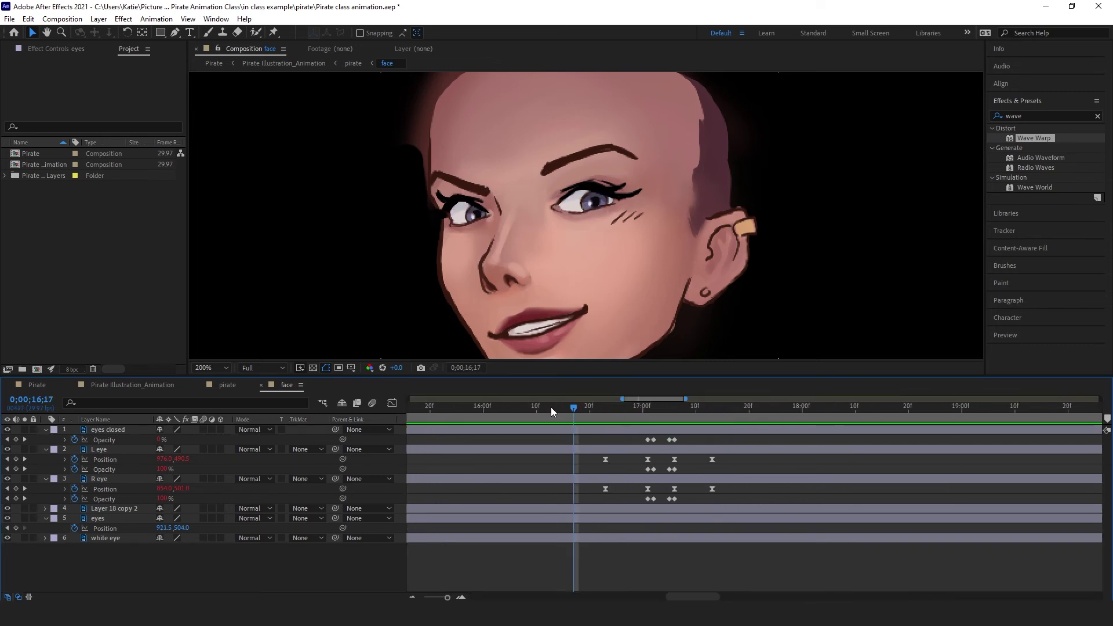
{"action": "left_click", "coordinate": [641, 410]}
{"action": "scroll", "coordinate": [689, 478], "scroll_direction": "up", "scroll_amount": 2}
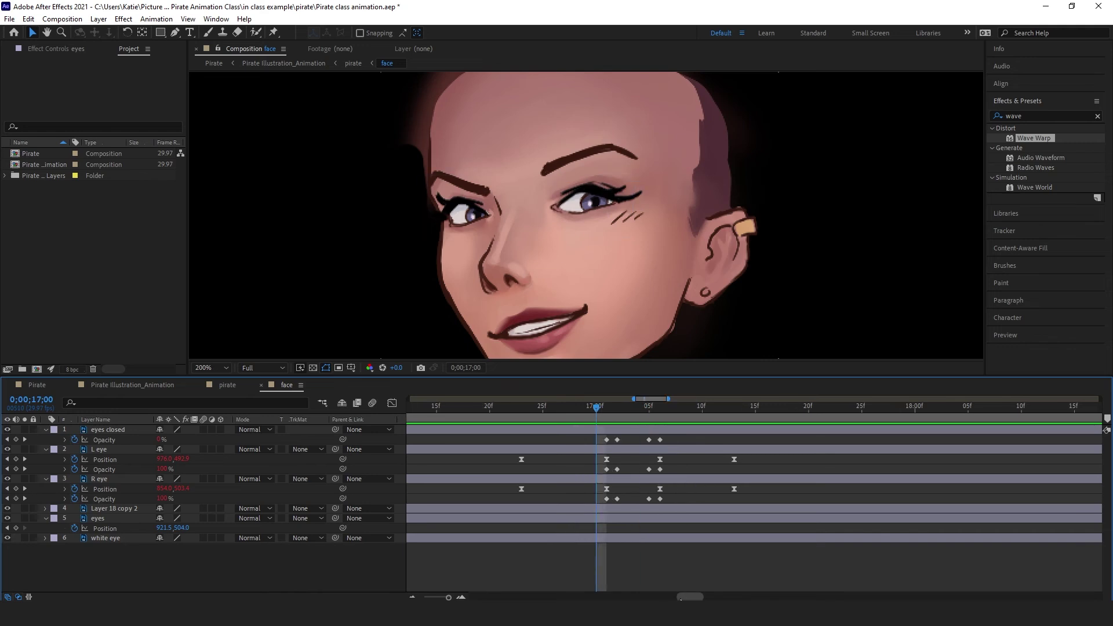
{"action": "mouse_move", "coordinate": [607, 413]}
{"action": "left_mouse_down"}
{"action": "mouse_move", "coordinate": [625, 416]}
{"action": "mouse_move", "coordinate": [616, 414]}
{"action": "left_mouse_up"}
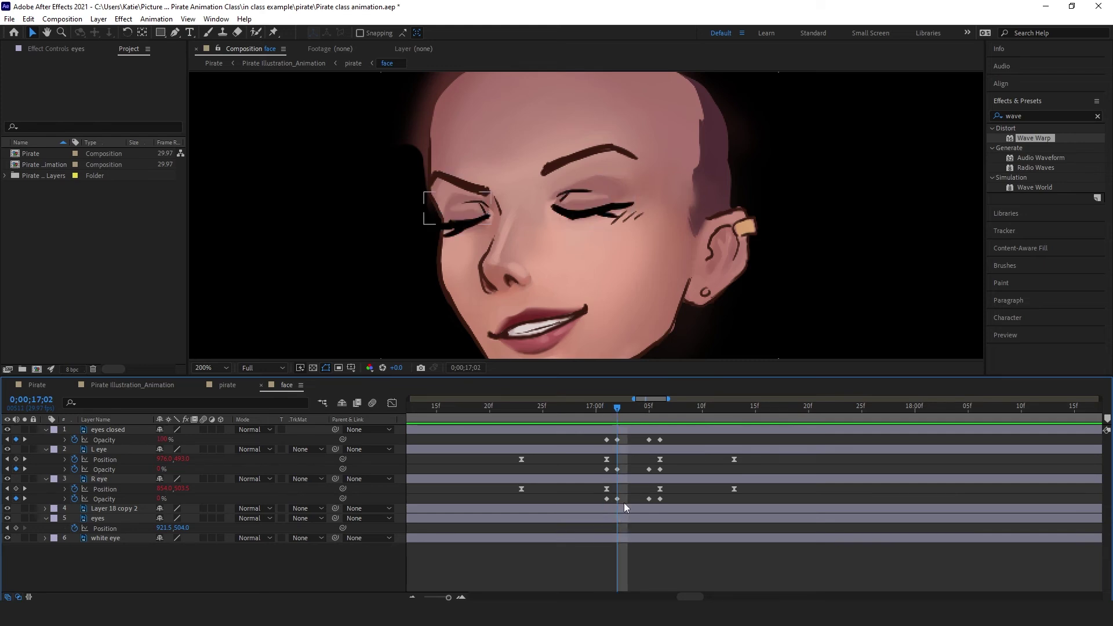
{"action": "left_click", "coordinate": [16, 528]}
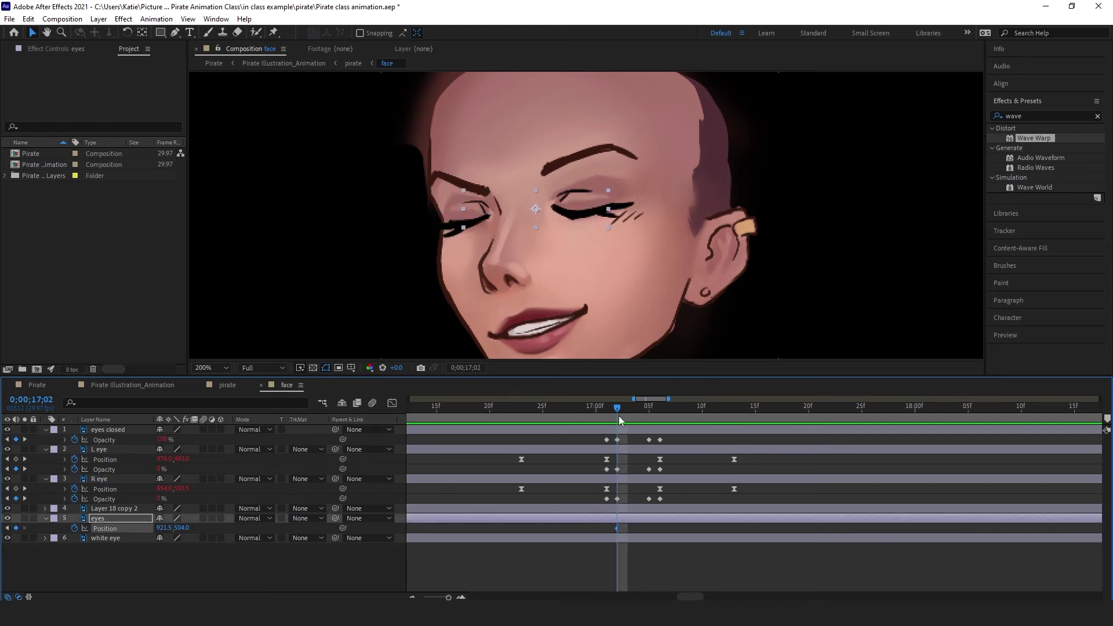
Step: Copy the eyes layer's first Position keyframe, at 0;00;01;00, and paste it at 0;00;17;07 to return the gaze to its original direction
{"action": "left_click_drag", "start_coordinate": [612, 406], "coordinate": [653, 413]}
{"action": "scroll", "coordinate": [561, 519], "scroll_direction": "down", "scroll_amount": 2}
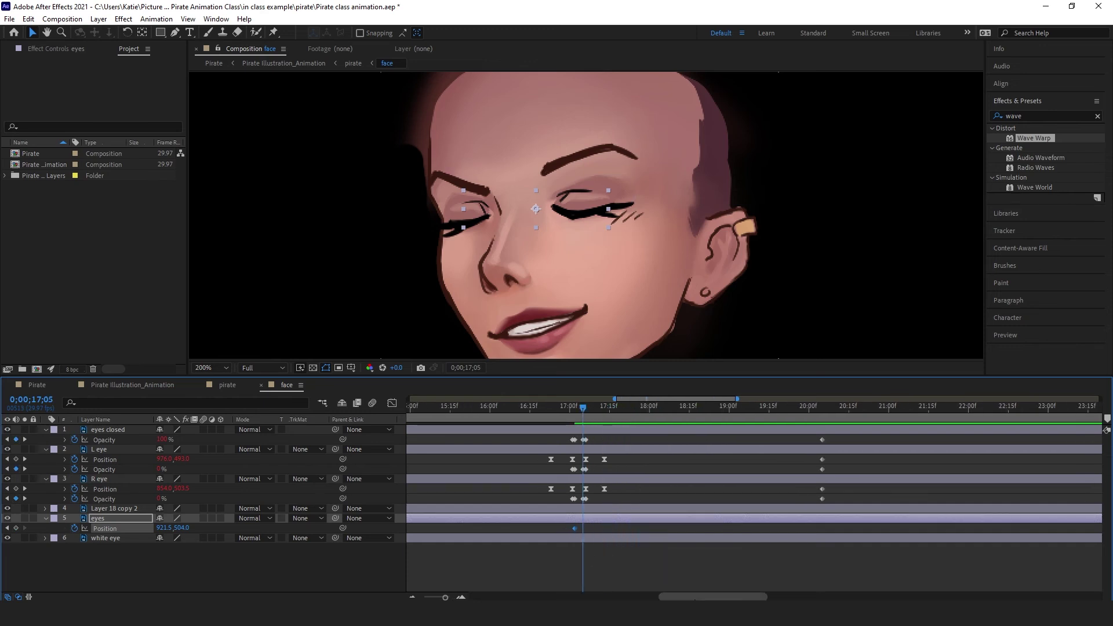
{"action": "left_click_drag", "start_coordinate": [662, 595], "coordinate": [453, 580]}
{"action": "left_click", "coordinate": [490, 528]}
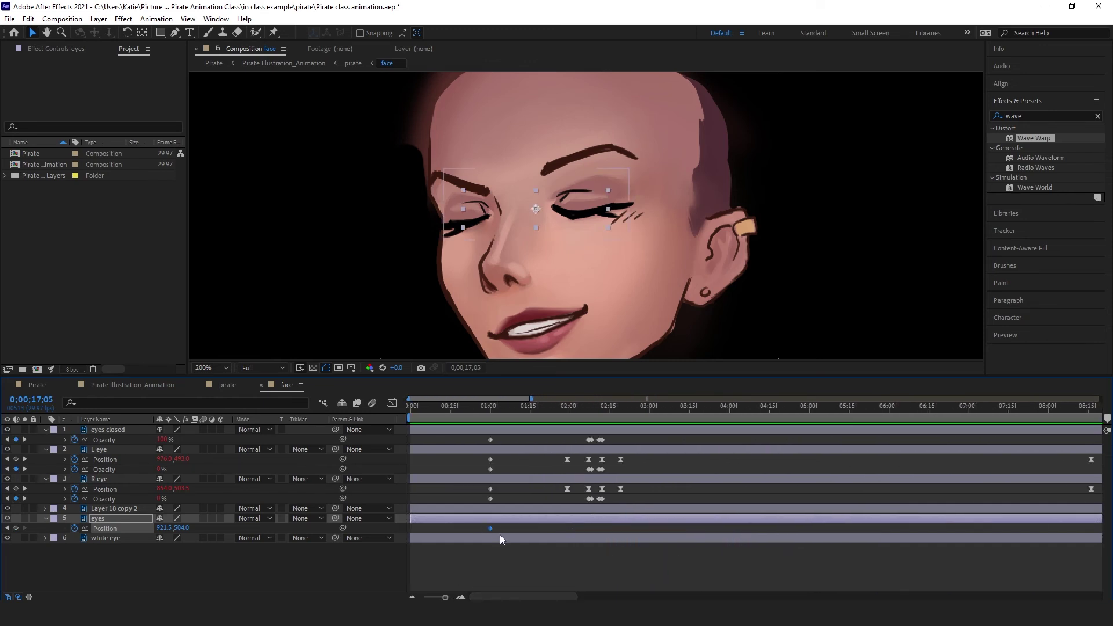
{"action": "left_click_drag", "start_coordinate": [543, 595], "coordinate": [715, 591]}
{"action": "scroll", "coordinate": [707, 546], "scroll_direction": "up", "scroll_amount": 2}
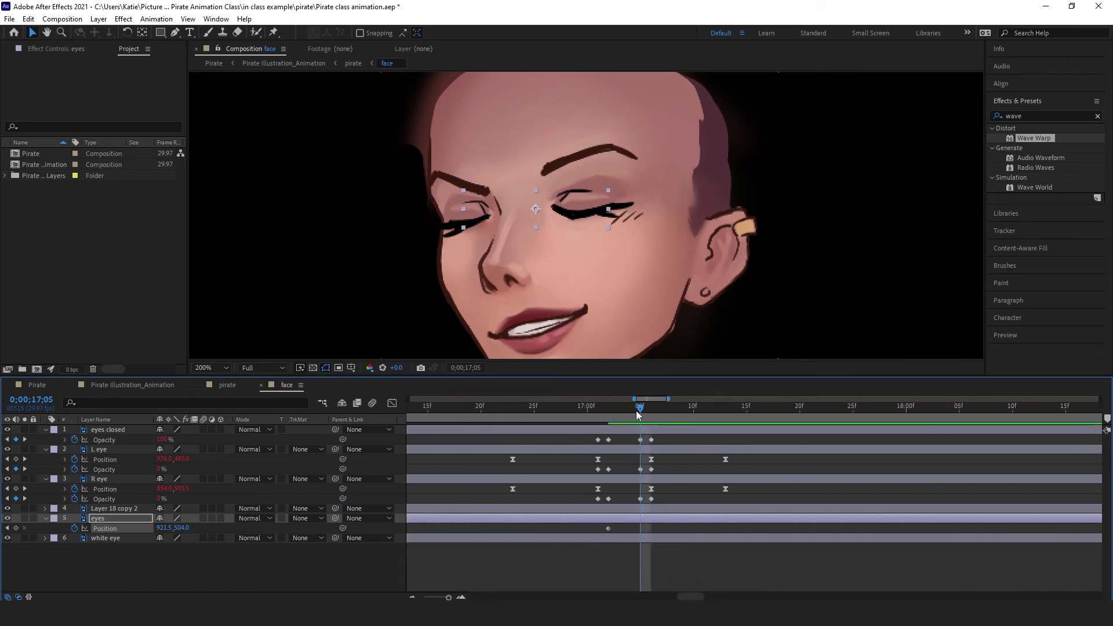
{"action": "left_click_drag", "start_coordinate": [637, 411], "coordinate": [662, 415]}
{"action": "key", "text": "ctrl+v"}
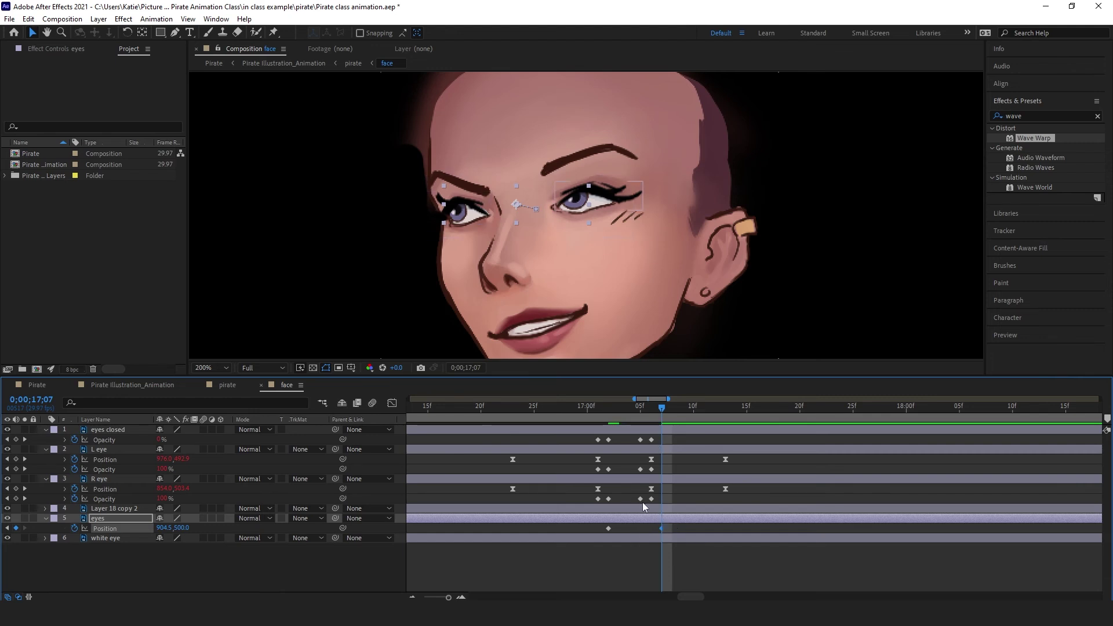
Step: Add an in-between eyes Position keyframe at 0;00;17;05, move it to 0;00;17;03 and replay the third blink from 0;00;16;25
{"action": "left_click_drag", "start_coordinate": [662, 409], "coordinate": [593, 411]}
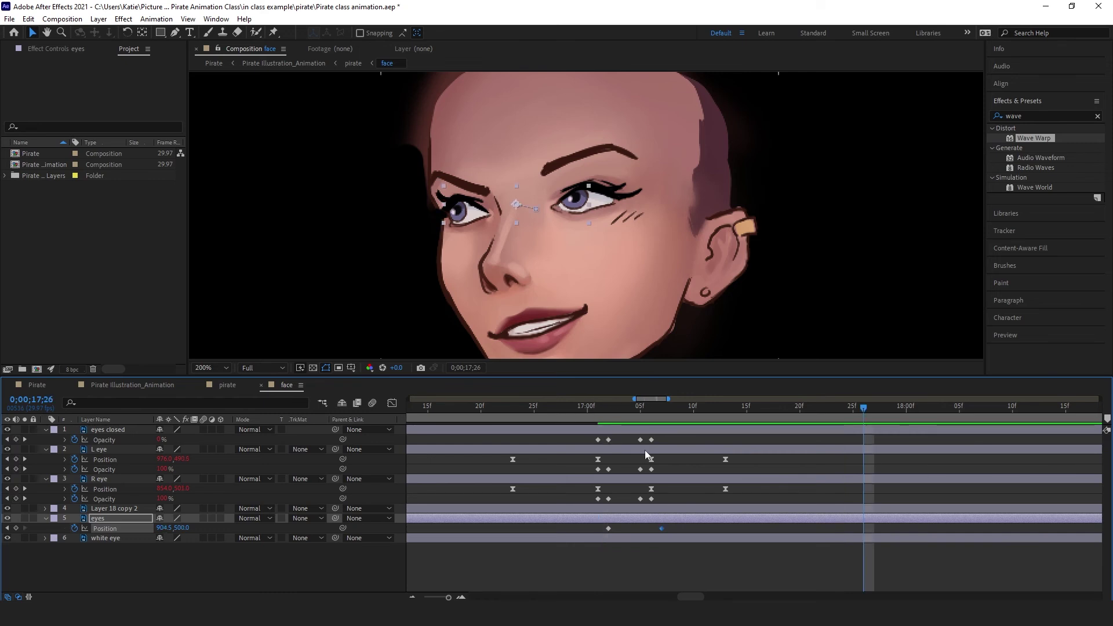
{"action": "mouse_move", "coordinate": [635, 410]}
{"action": "left_mouse_down"}
{"action": "mouse_move", "coordinate": [674, 411]}
{"action": "mouse_move", "coordinate": [621, 414]}
{"action": "mouse_move", "coordinate": [645, 419]}
{"action": "left_mouse_up"}
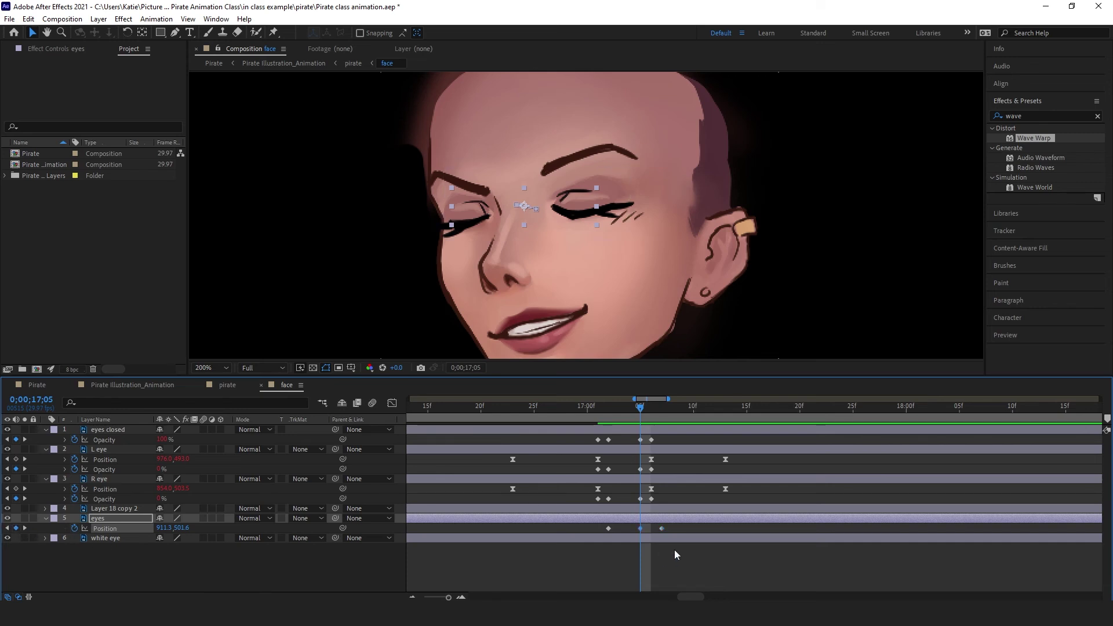
{"action": "left_click_drag", "start_coordinate": [640, 529], "coordinate": [622, 527]}
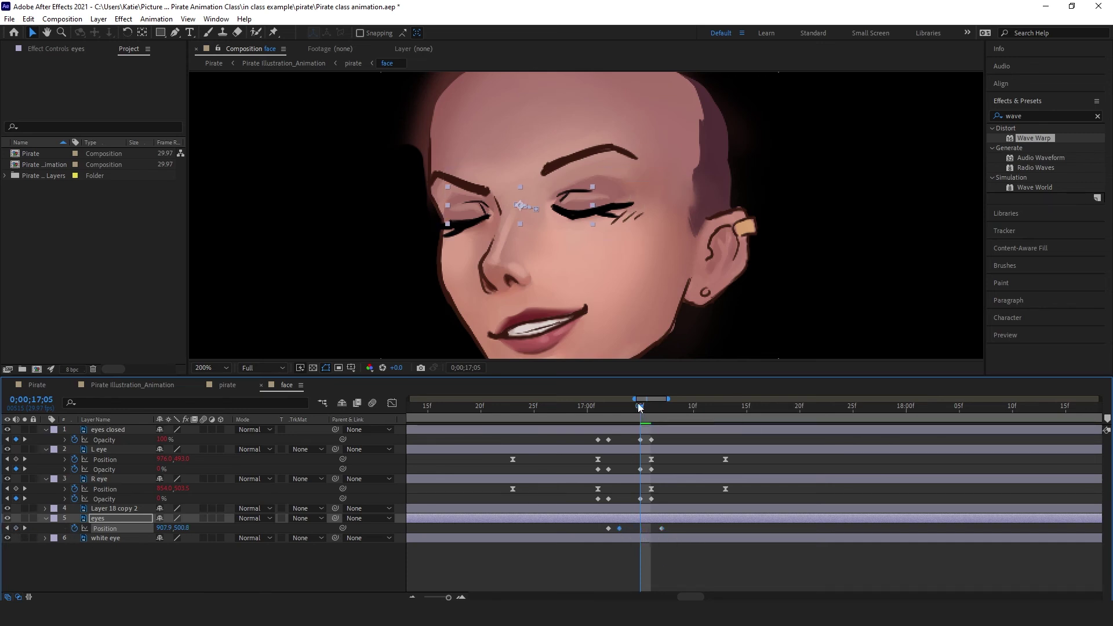
{"action": "left_click_drag", "start_coordinate": [632, 406], "coordinate": [581, 406]}
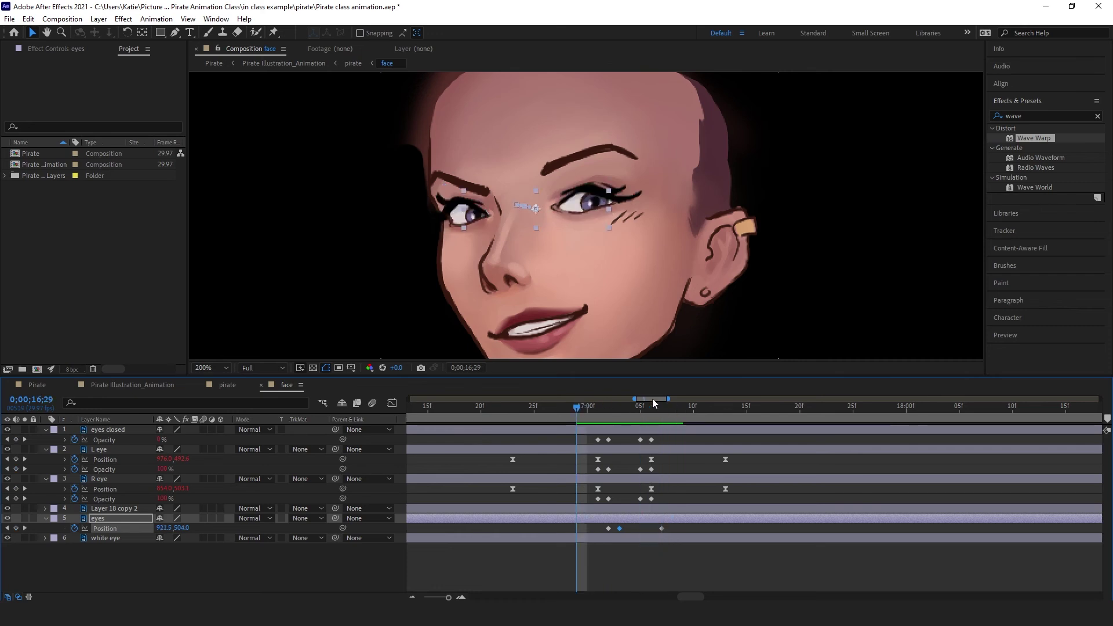
{"action": "left_click", "coordinate": [537, 407]}
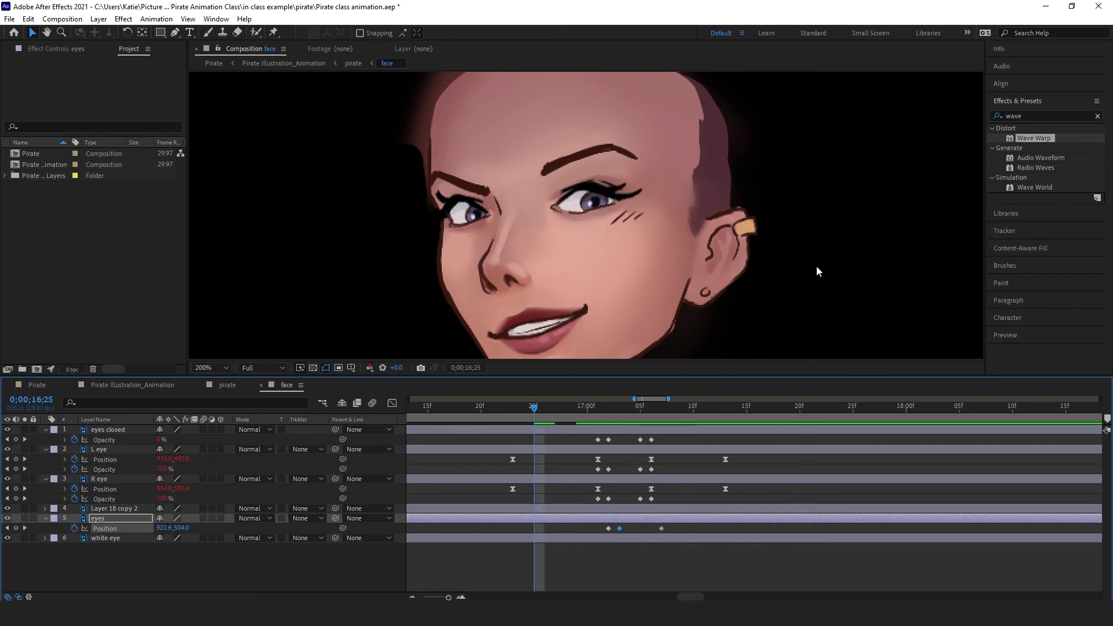
{"action": "key", "text": "space"}
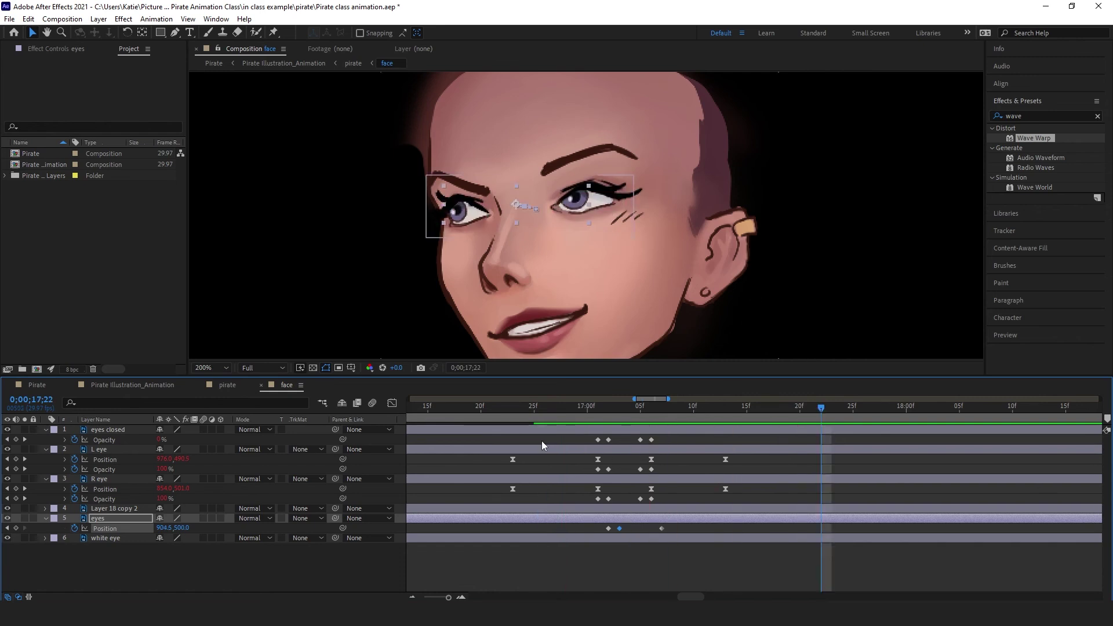
Step: Switch to the pirate composition, preview the face at 100% and return to the start of the timeline
{"action": "key", "text": "minus"}
{"action": "key", "text": "minus"}
{"action": "key", "text": "minus"}
{"action": "key", "text": "minus"}
{"action": "key", "text": "minus"}
{"action": "key", "text": "minus"}
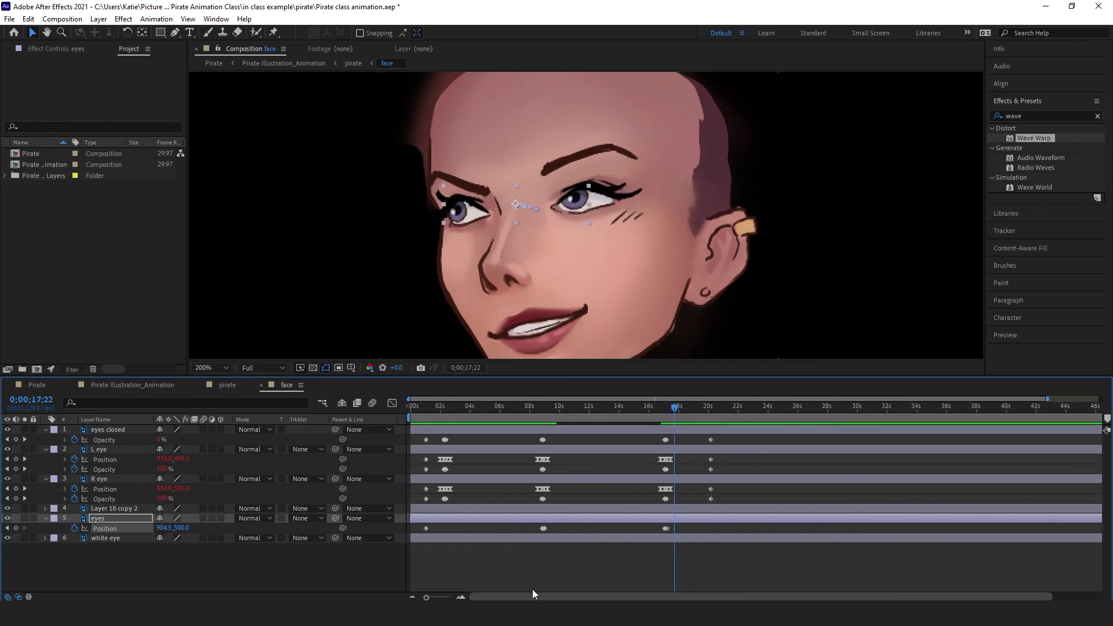
{"action": "left_click", "coordinate": [223, 385]}
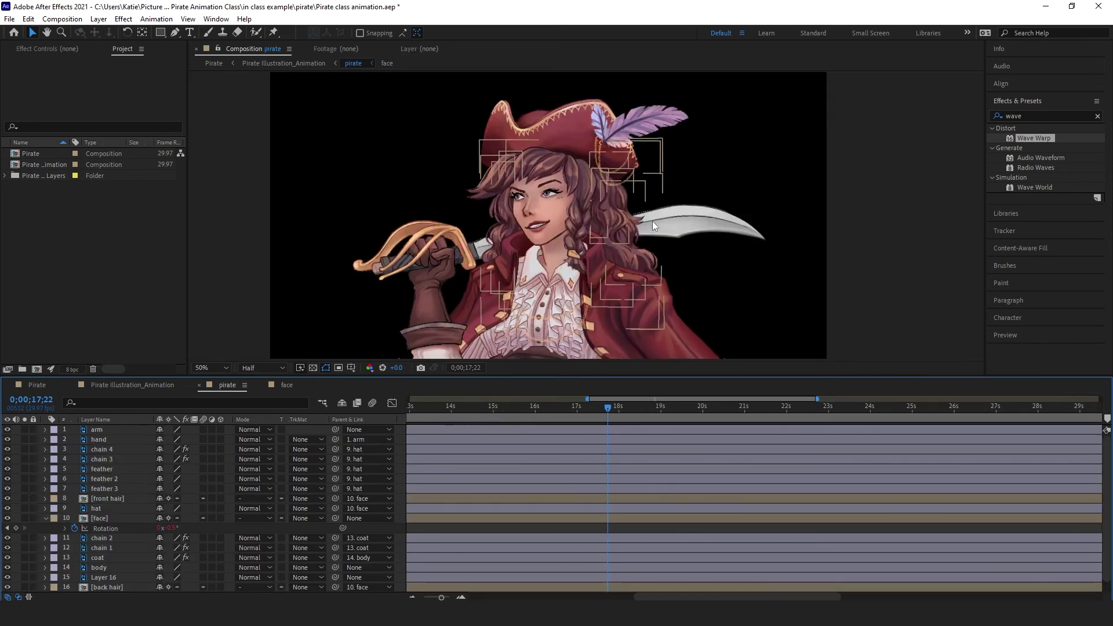
{"action": "scroll", "coordinate": [652, 221], "scroll_direction": "up", "scroll_amount": 2}
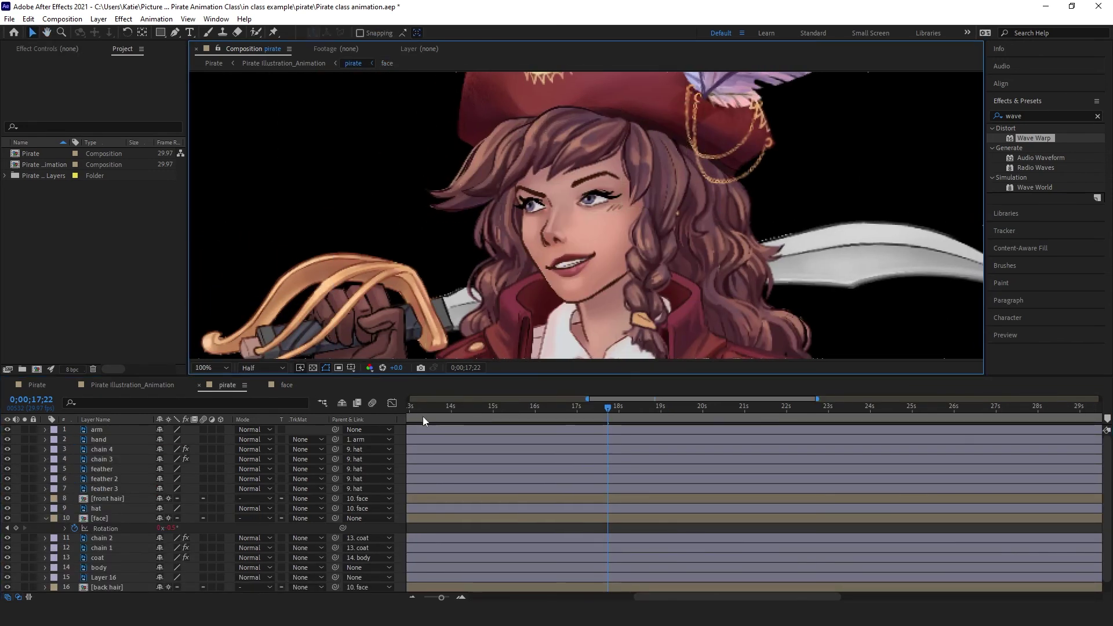
{"action": "key", "text": "space"}
{"action": "key", "text": "Home"}
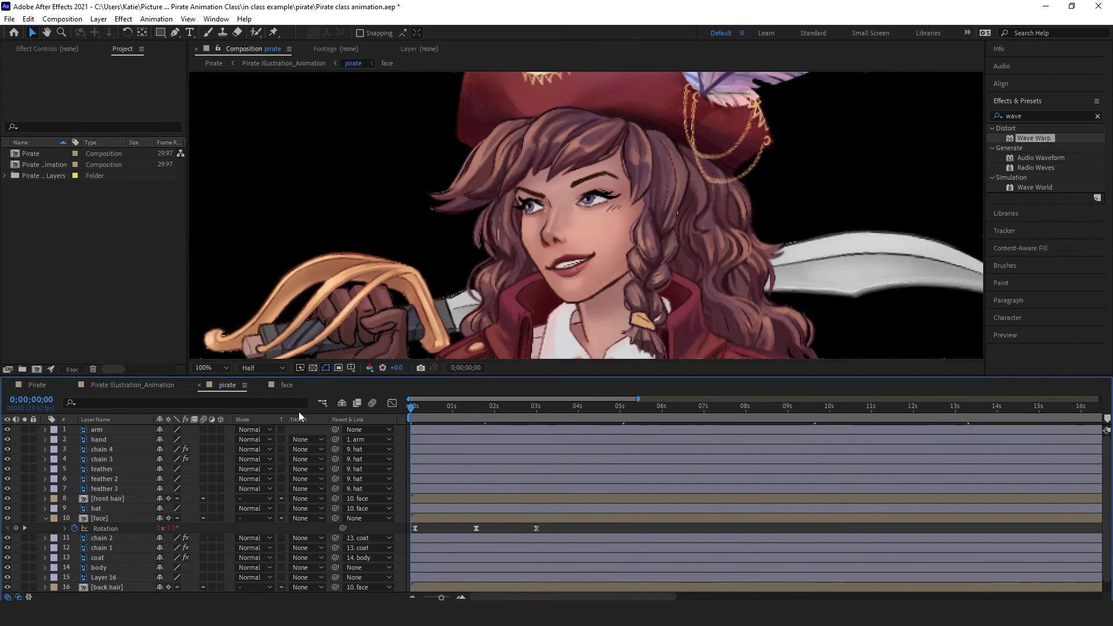
Step: In the face composition, add a loopOut() expression to the eyes layer's Position property
{"action": "left_click", "coordinate": [284, 386]}
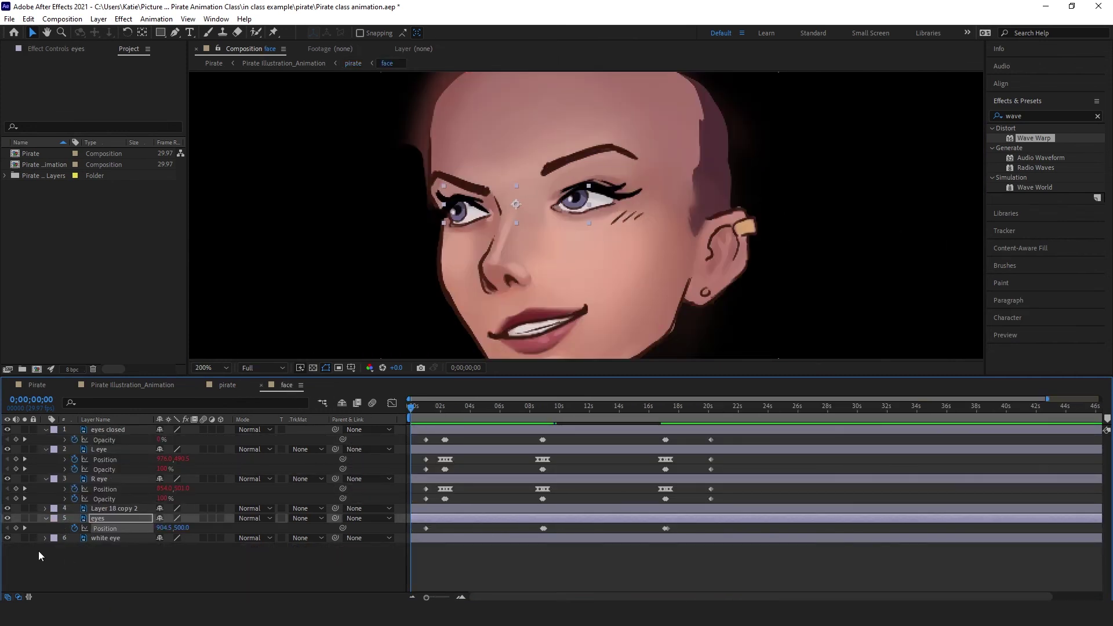
{"action": "left_click", "coordinate": [74, 528], "text": "alt"}
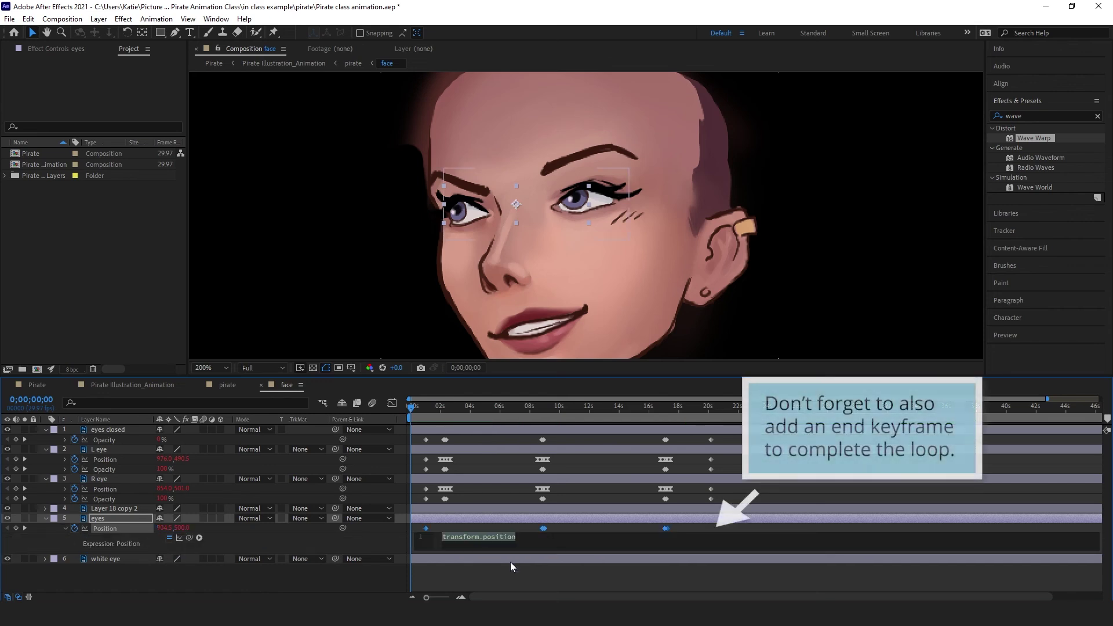
{"action": "type", "text": "loop"}
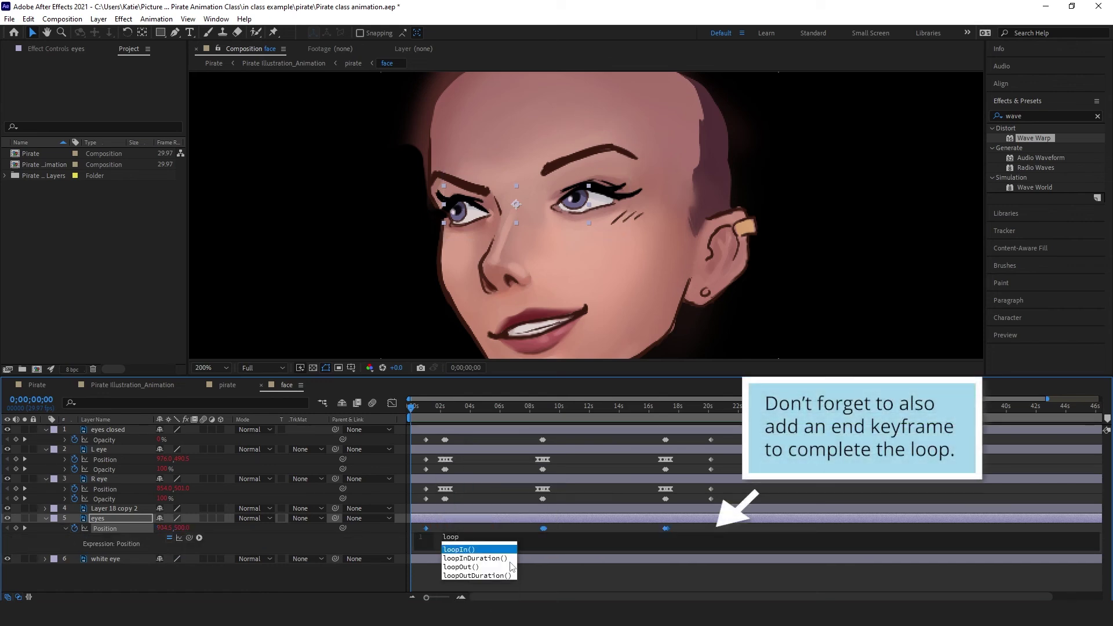
{"action": "left_click", "coordinate": [467, 568]}
{"action": "left_click", "coordinate": [575, 568]}
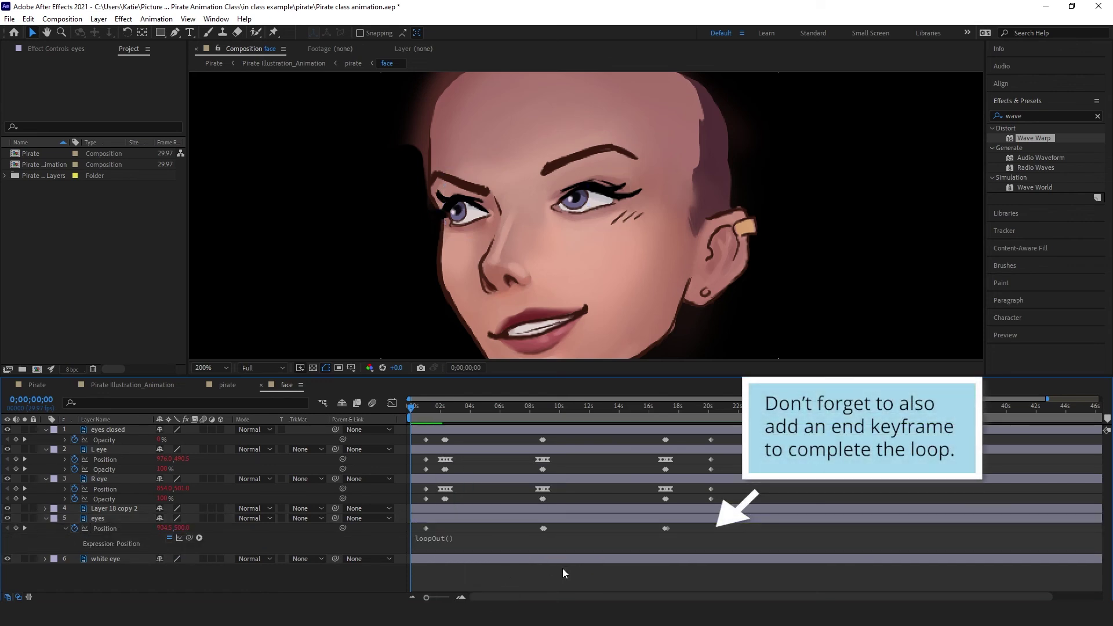
Step: Play back the pirate composition from the start to check the looping blinks and the gaze changes
{"action": "left_click", "coordinate": [134, 384]}
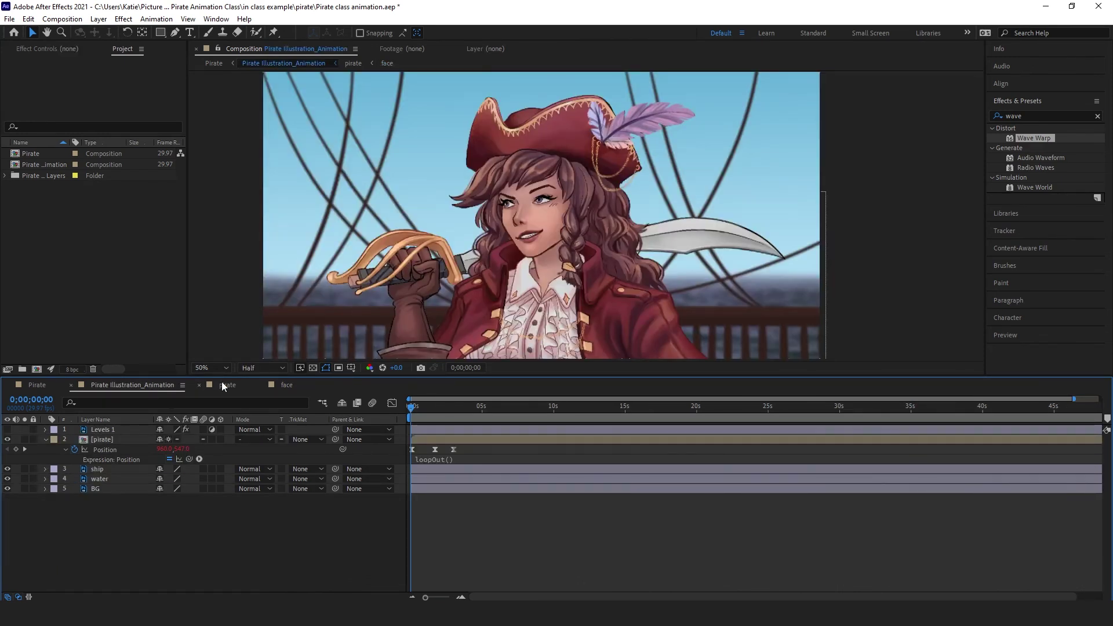
{"action": "left_click", "coordinate": [218, 385]}
{"action": "left_click", "coordinate": [160, 384]}
{"action": "left_click", "coordinate": [227, 385]}
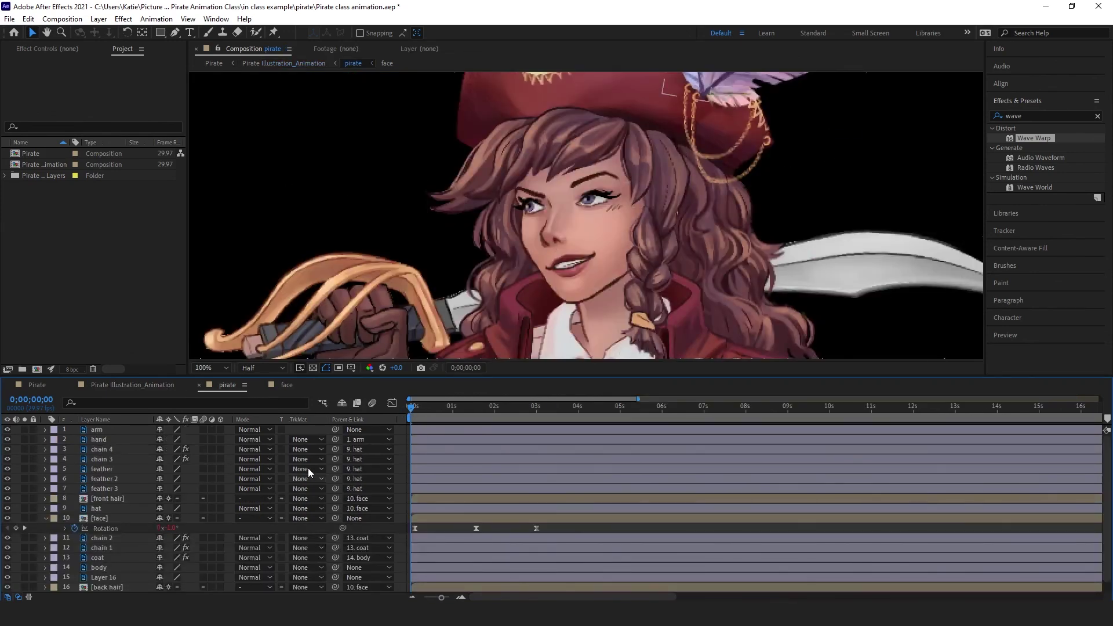
{"action": "key", "text": "space"}
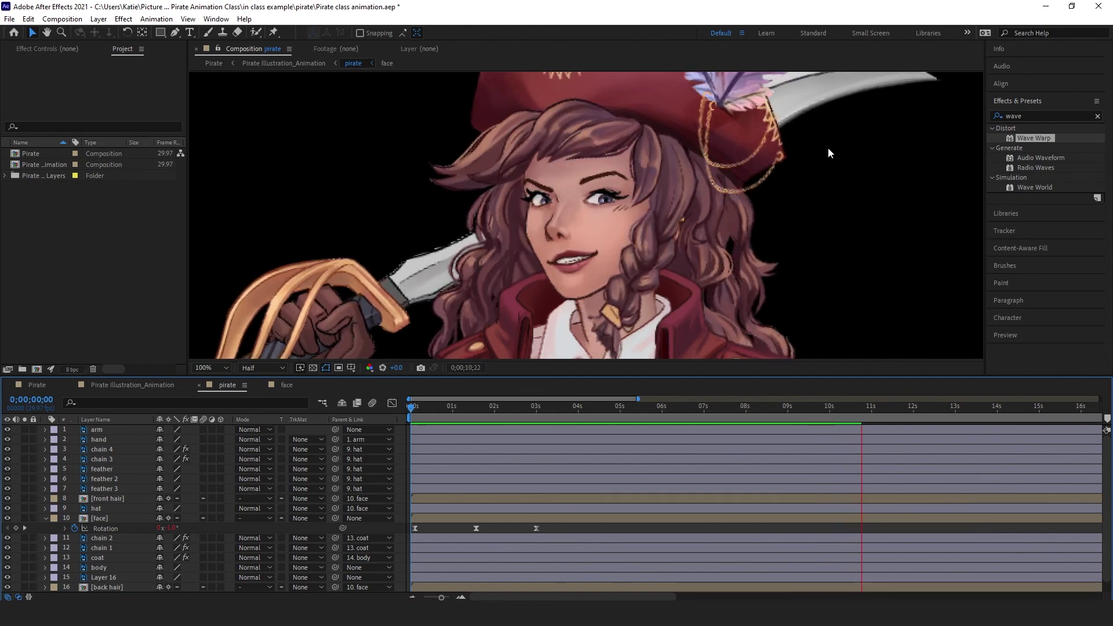
{"action": "key", "text": "space"}
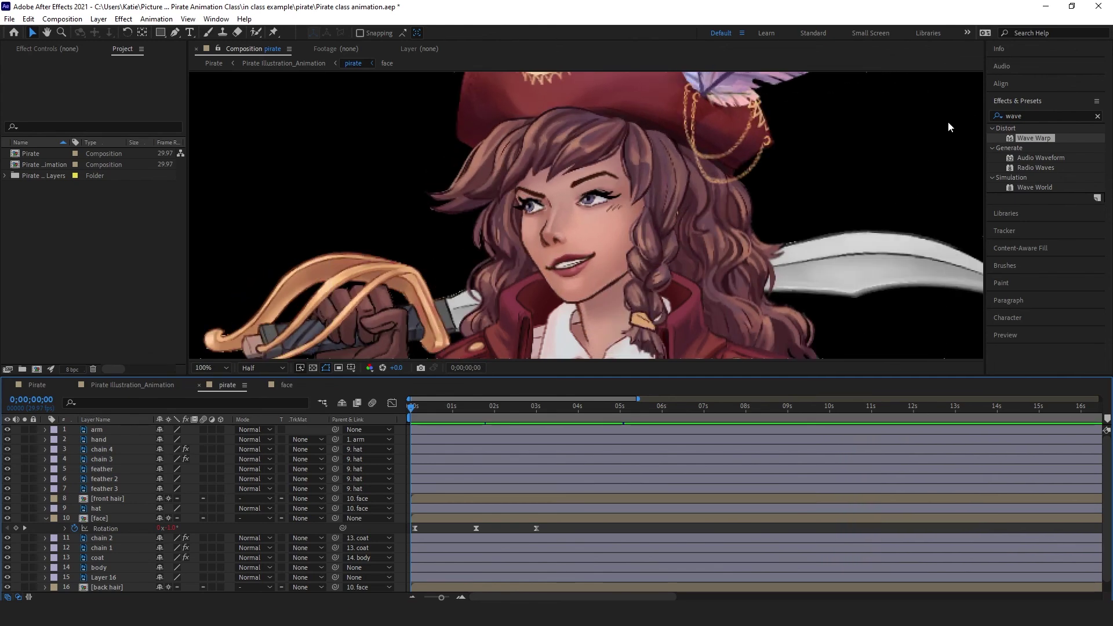
{"action": "key", "text": "space"}
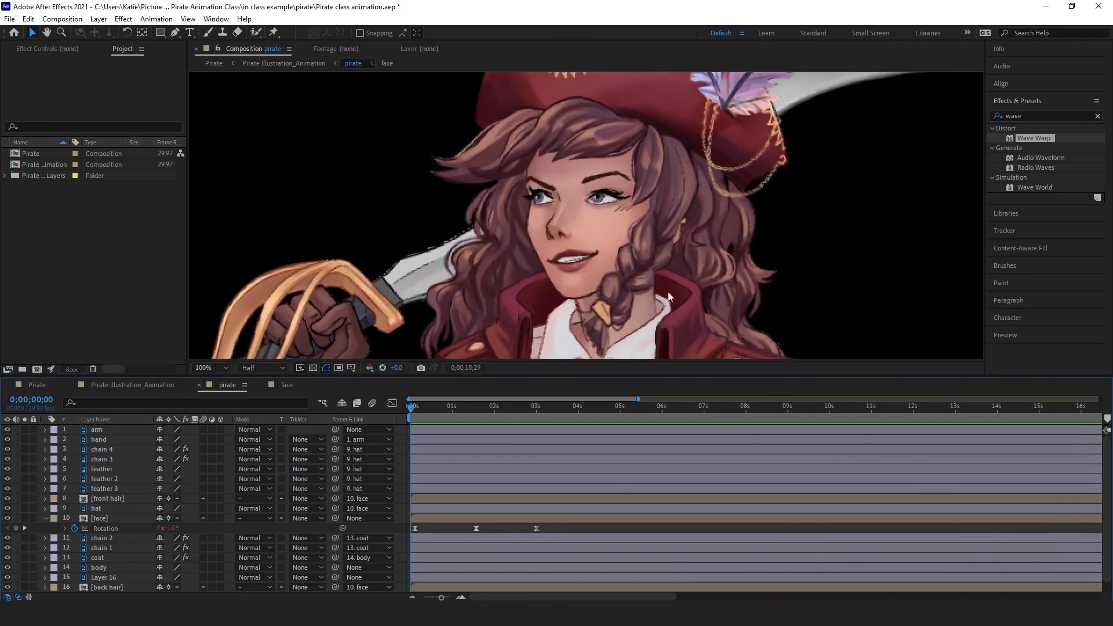
{"action": "key", "text": "space"}
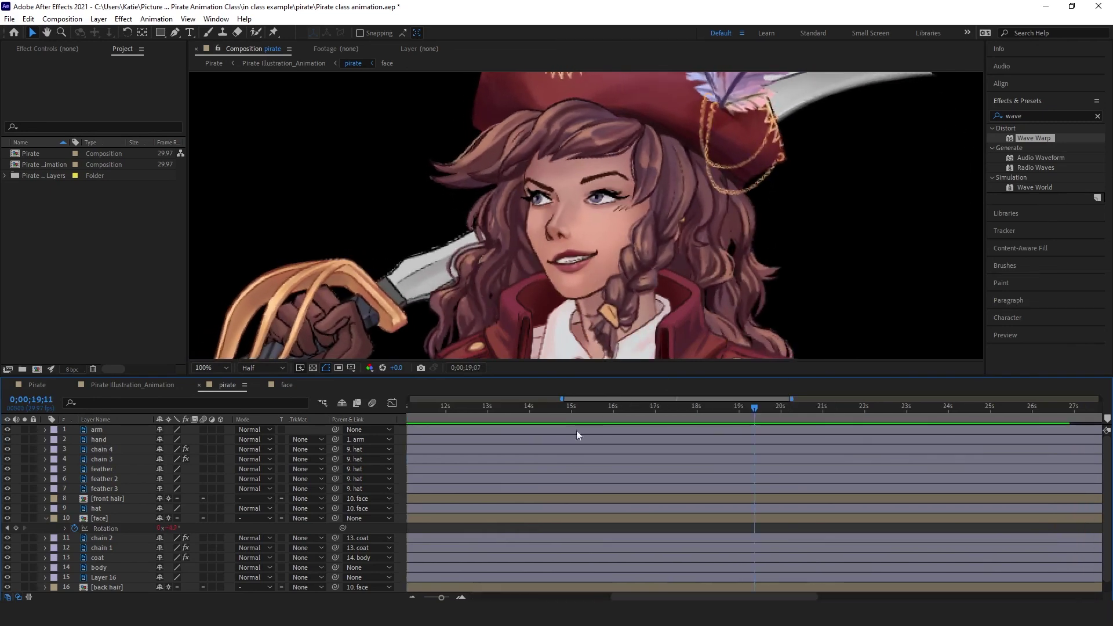
{"action": "key", "text": "semicolon"}
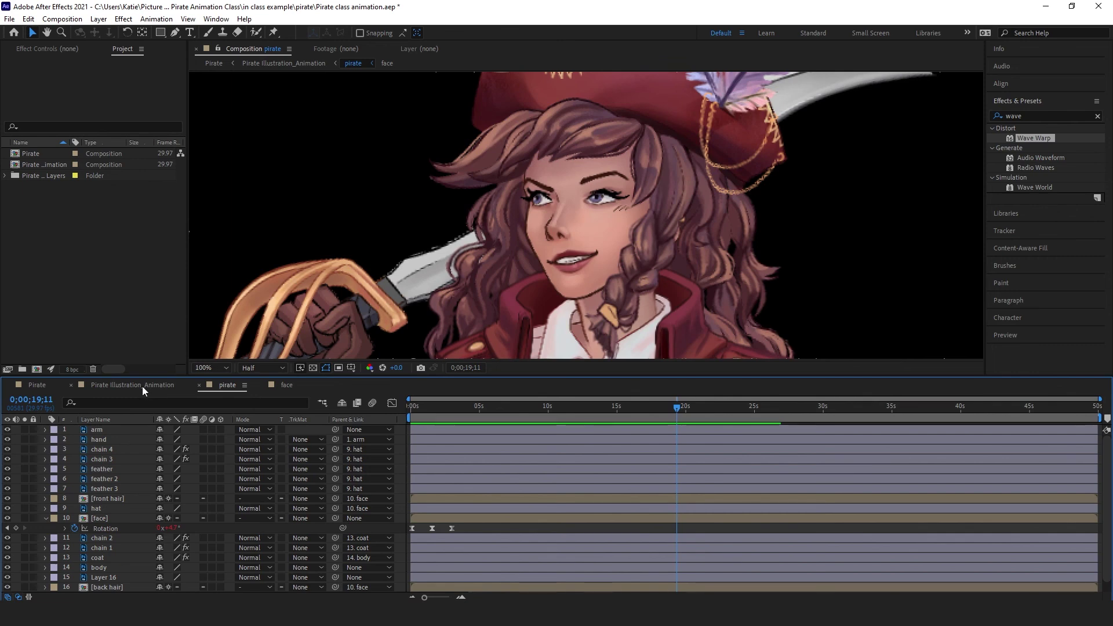
Step: Open the Pirate Illustration_Animation composition and preview the full scene from the first frame
{"action": "left_click", "coordinate": [141, 386]}
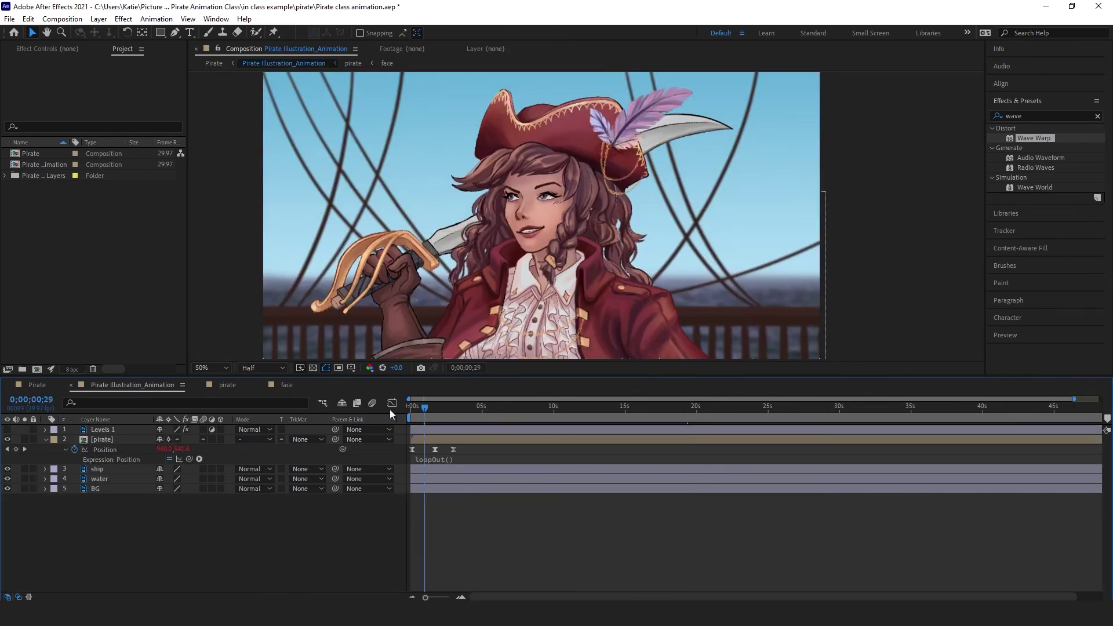
{"action": "key", "text": "Home"}
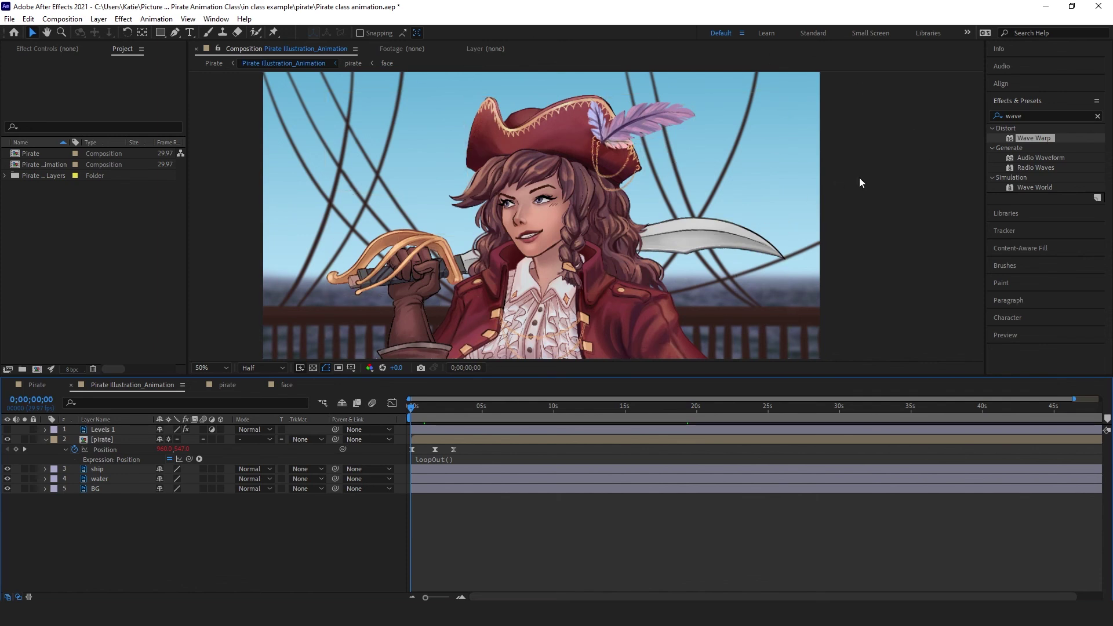
{"action": "key", "text": "space"}
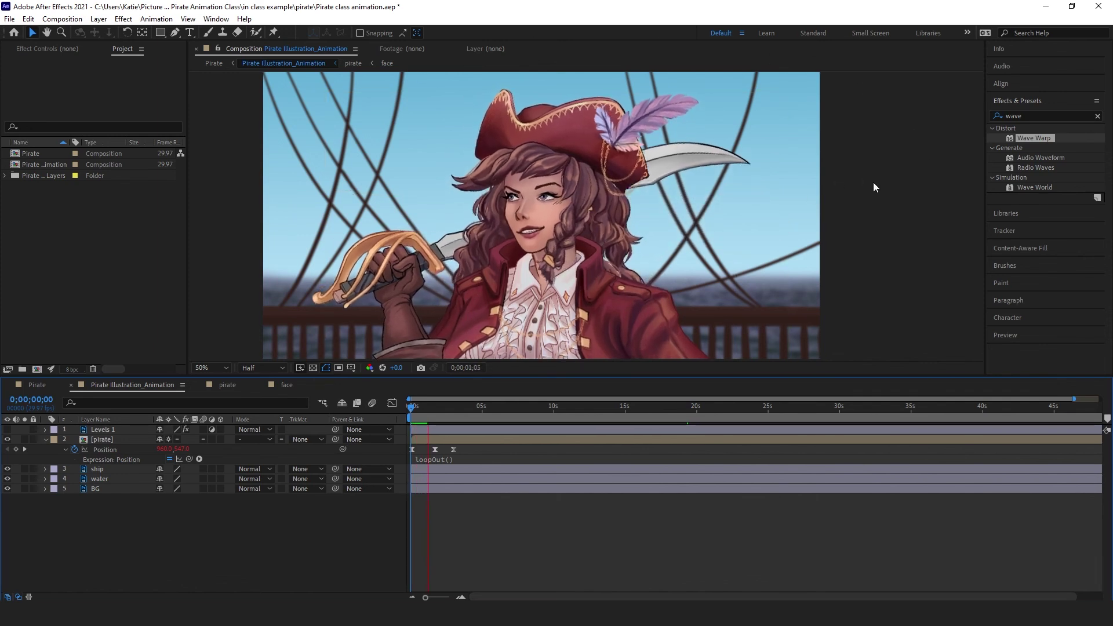
{"action": "key", "text": "space"}
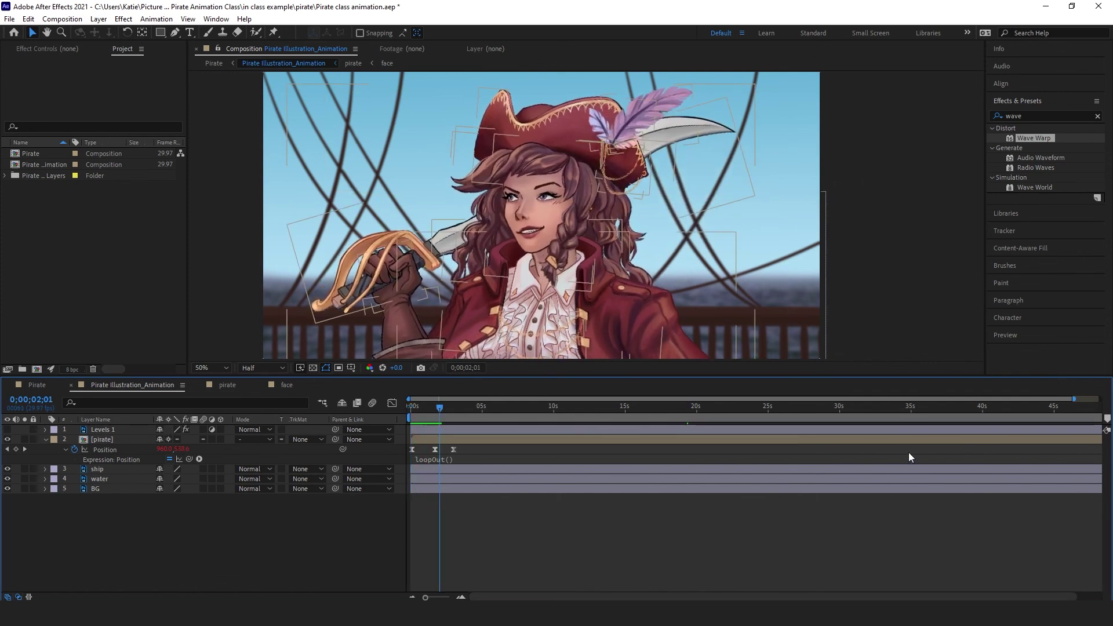